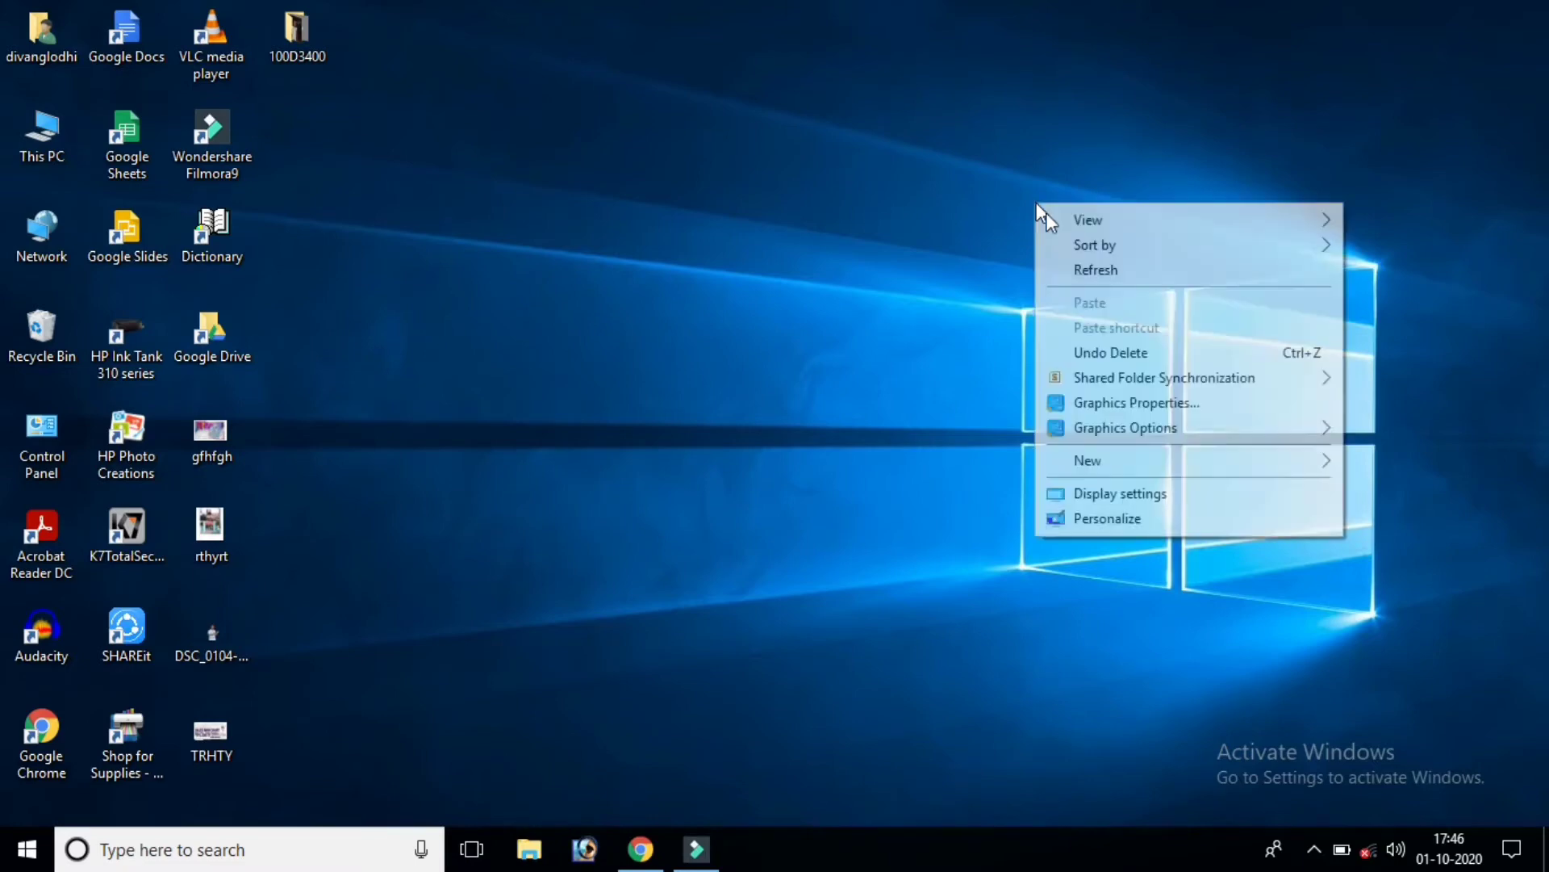
pyautogui.click(1096, 274)
pyautogui.rightClick(1096, 271)
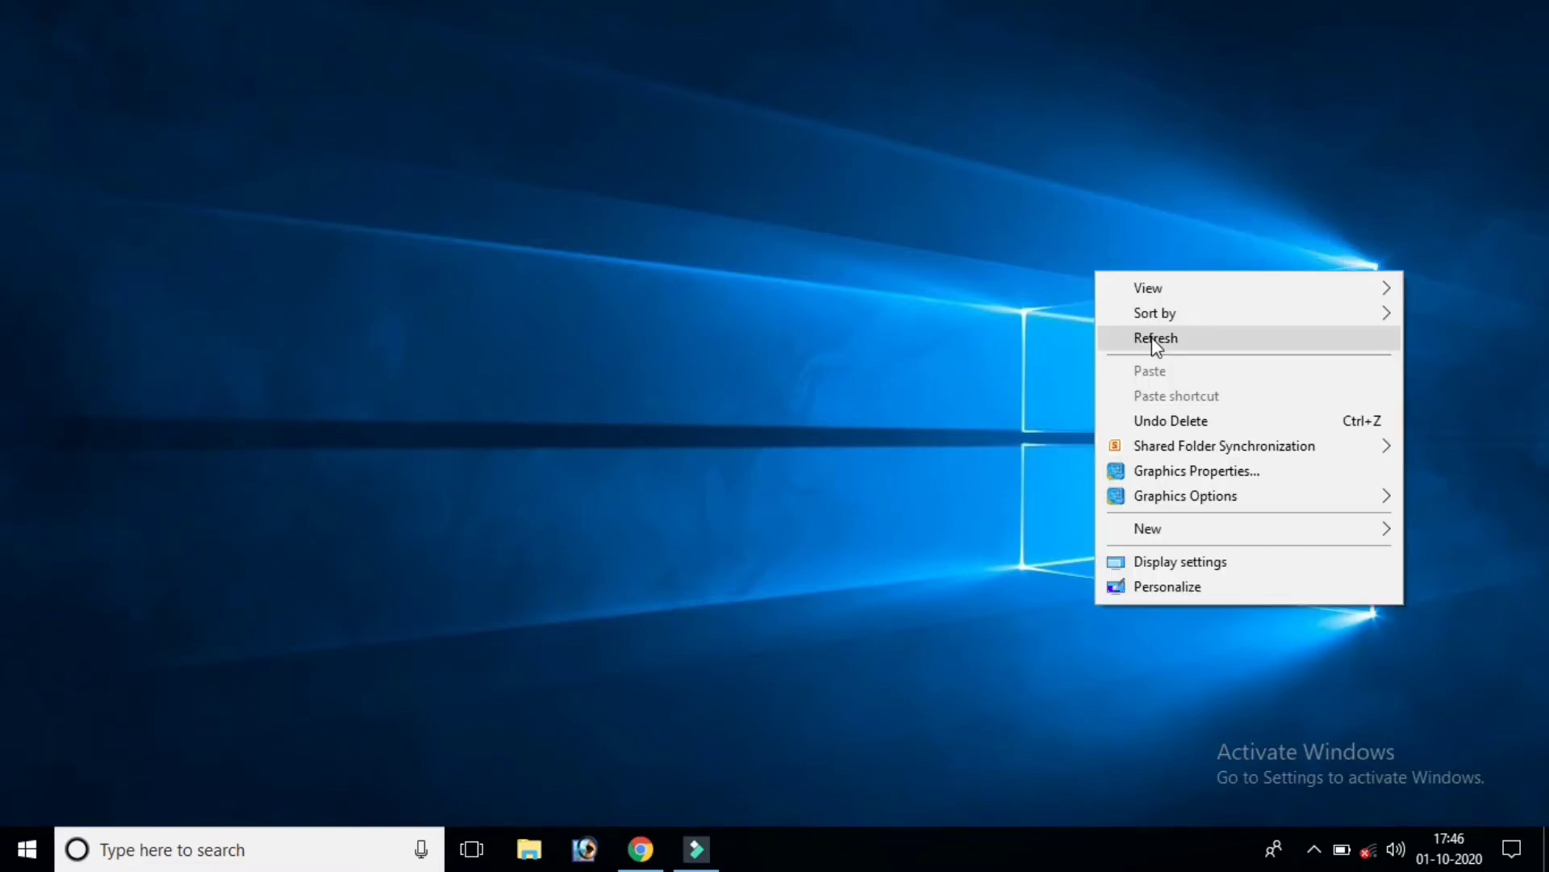
pyautogui.click(1154, 343)
pyautogui.click(1222, 408)
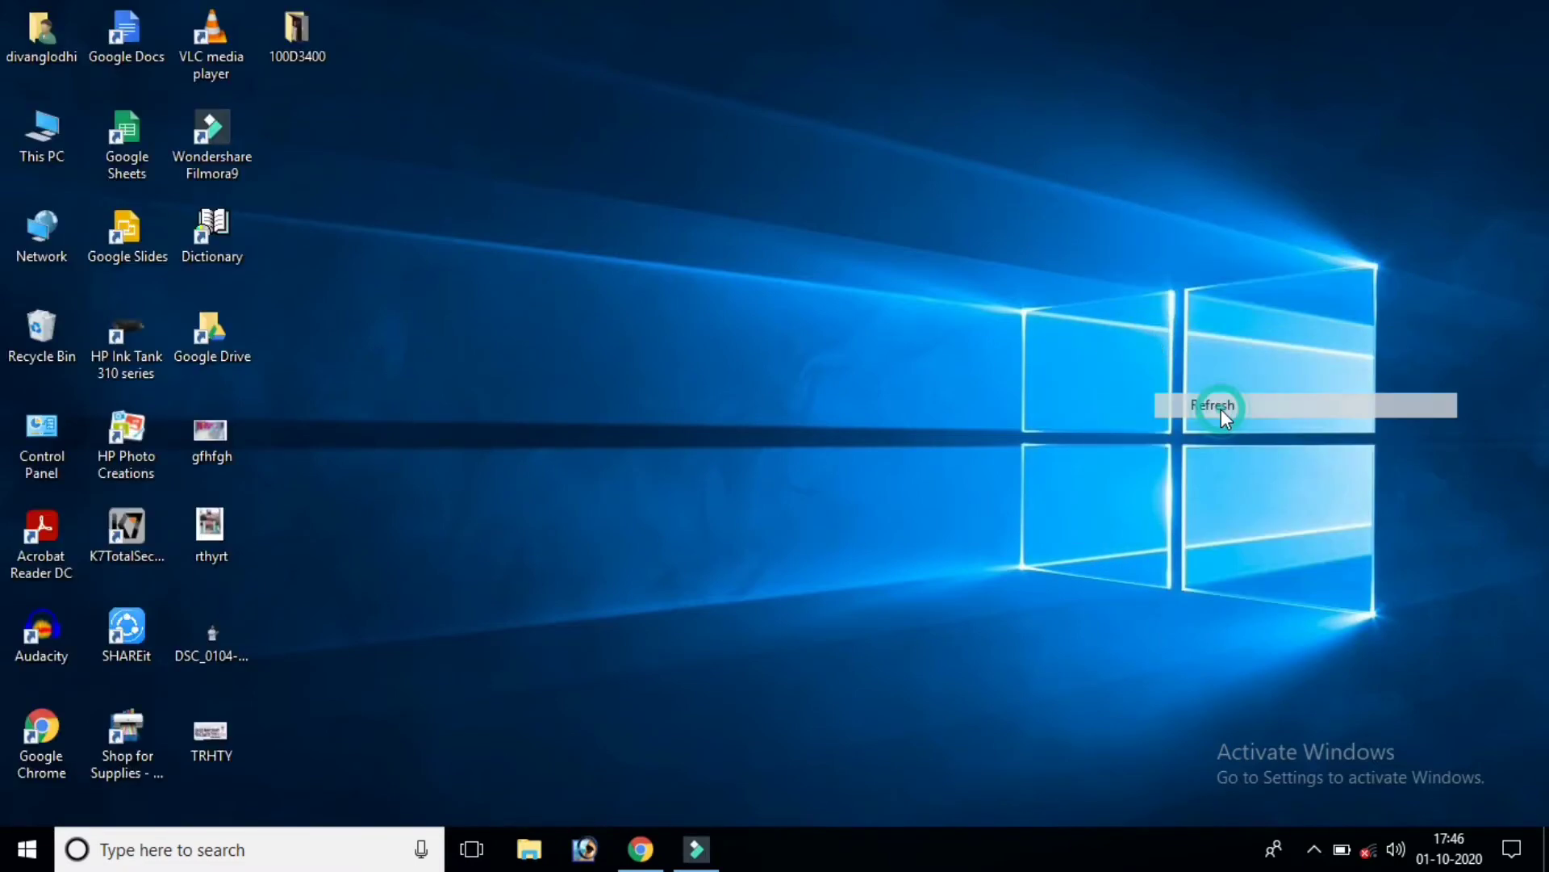
pyautogui.rightClick(1036, 201)
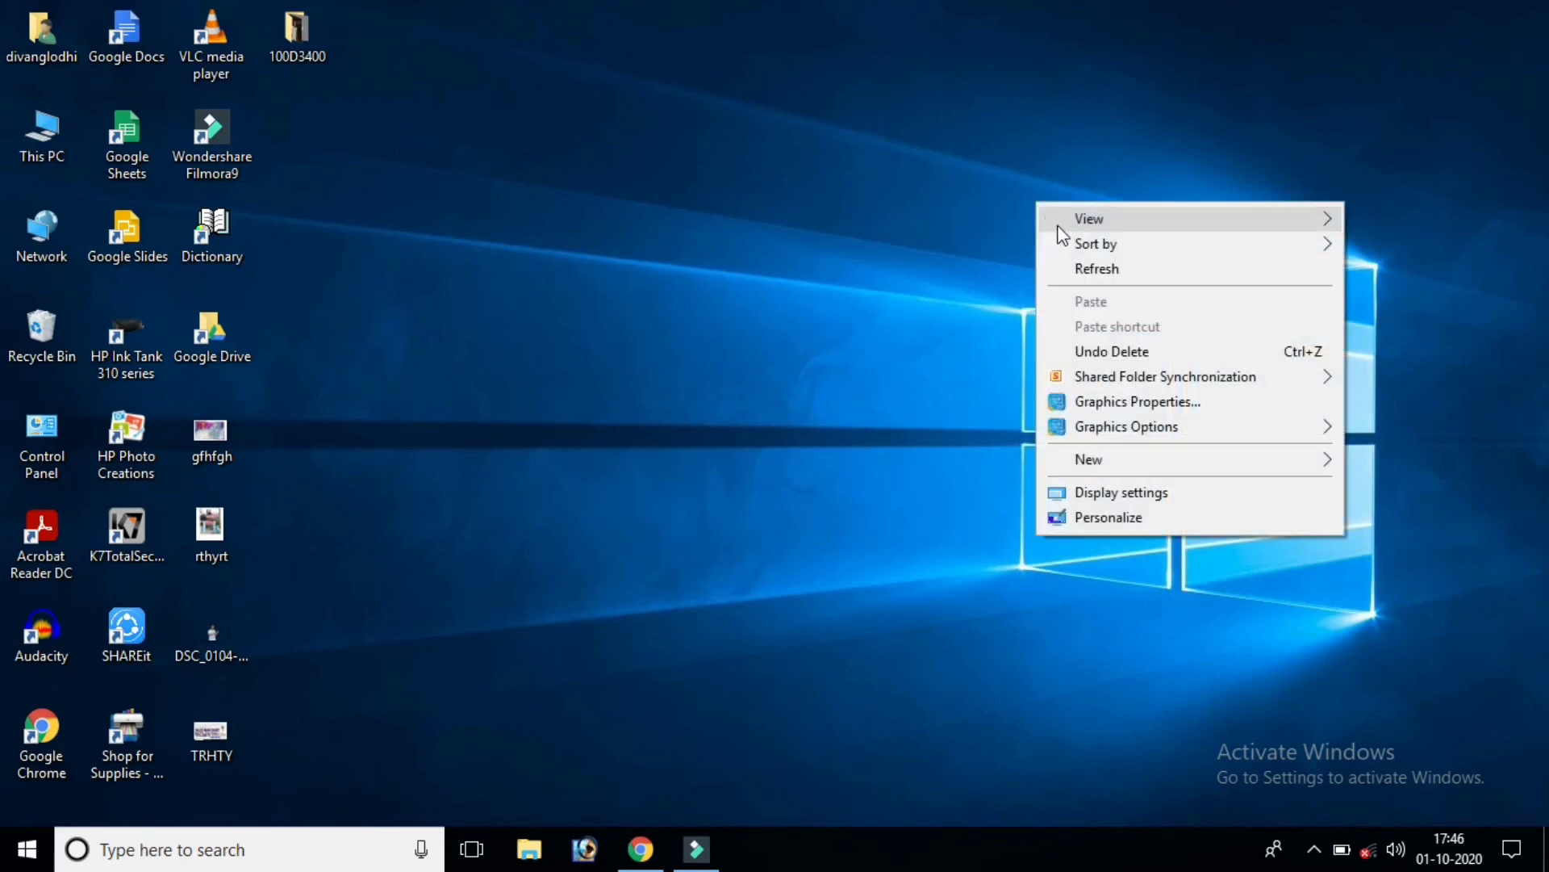
pyautogui.click(1082, 277)
pyautogui.rightClick(1080, 279)
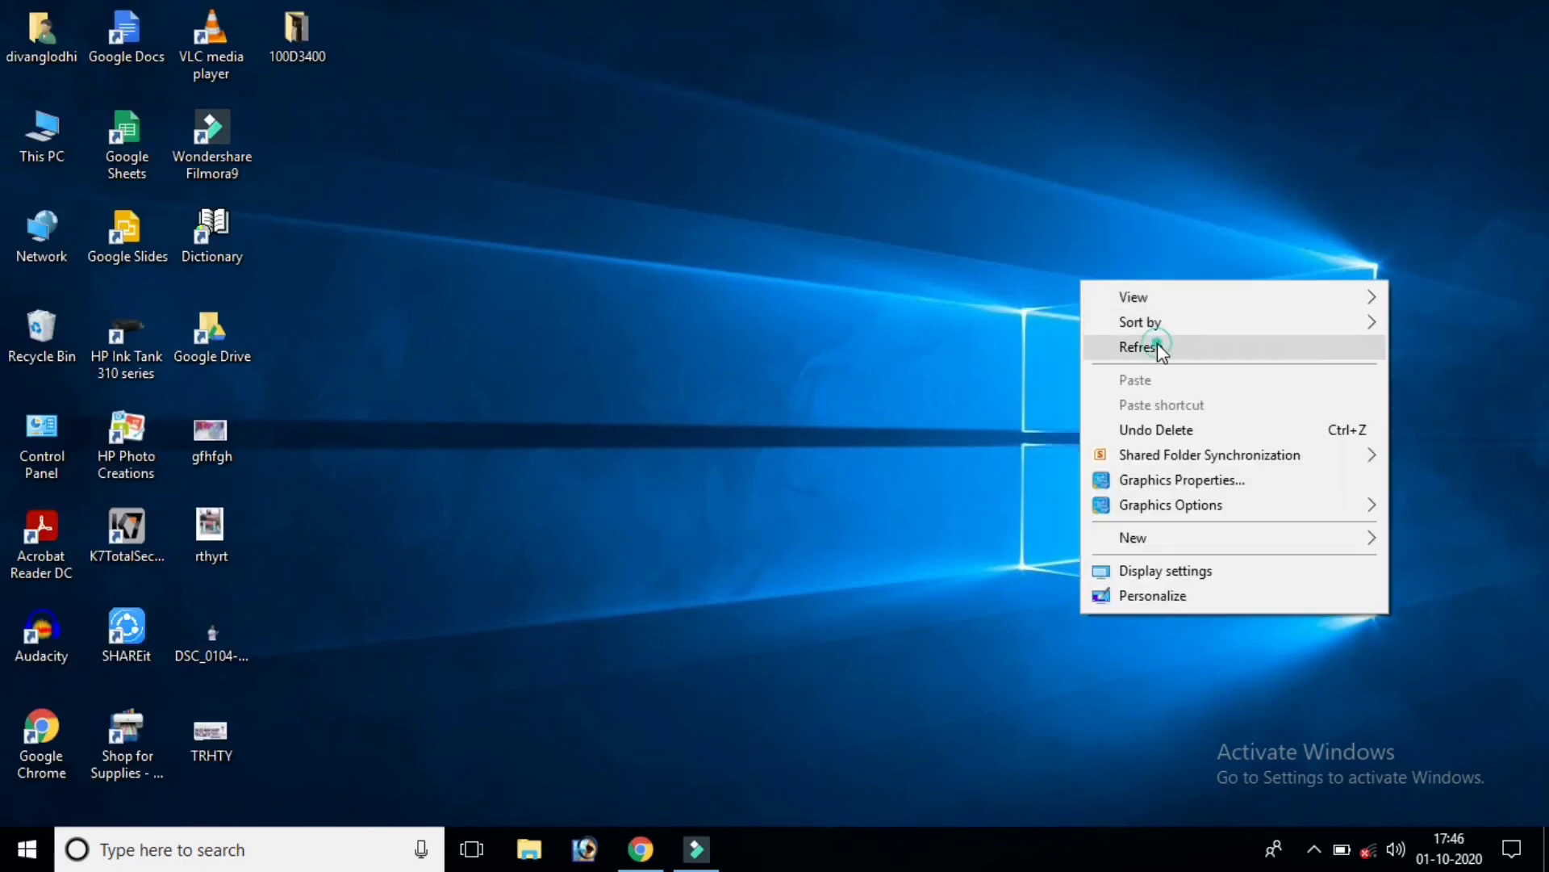
pyautogui.click(1158, 344)
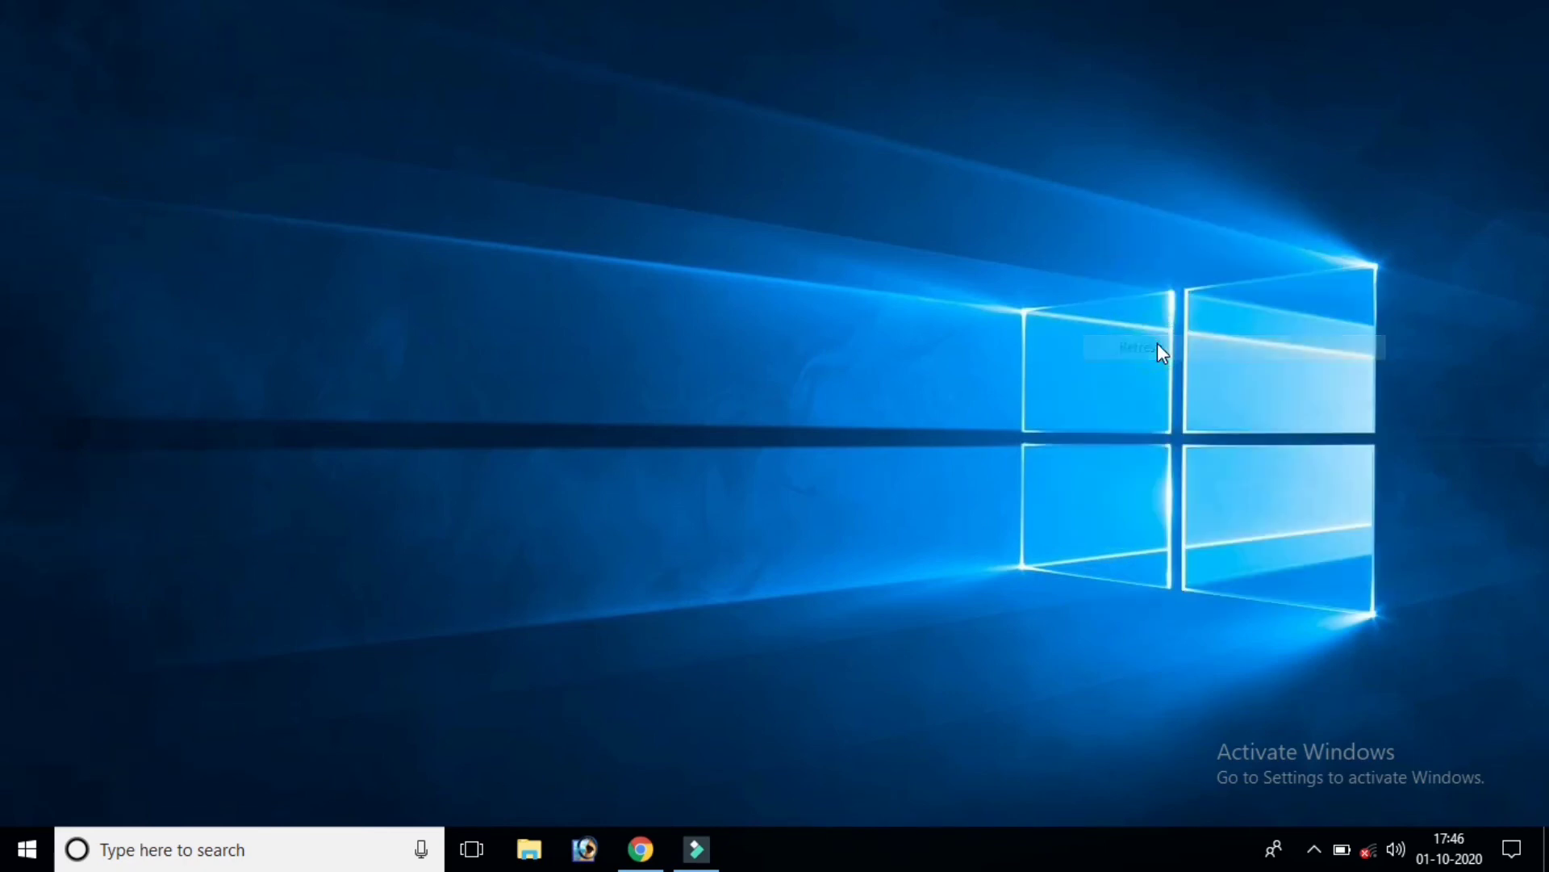
# - Search the computer for Excel and launch Microsoft Excel 2010
pyautogui.click(161, 857)
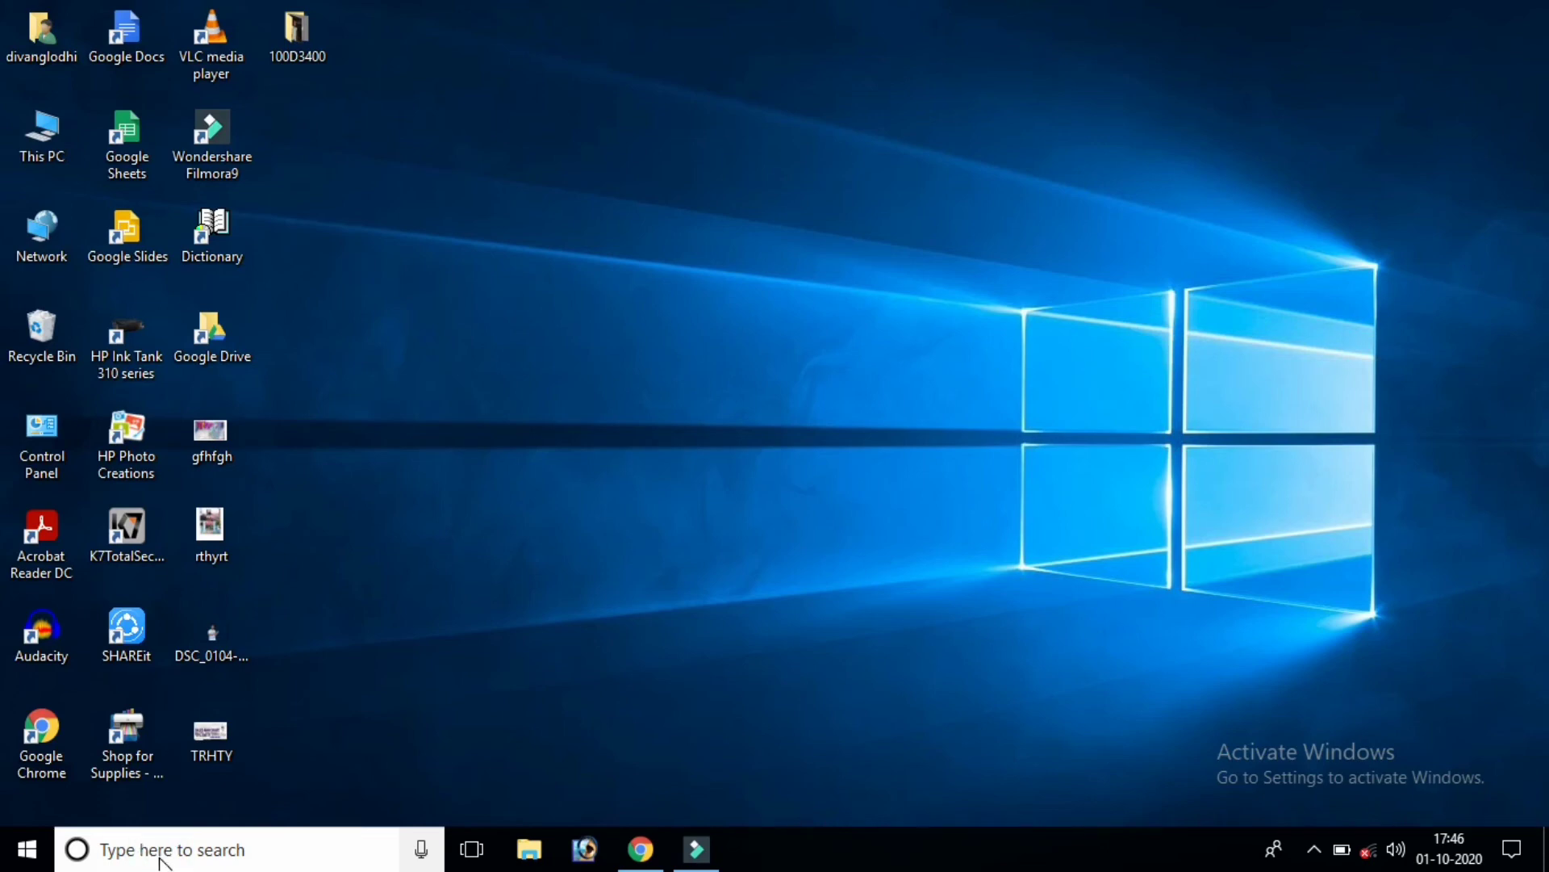
pyautogui.write('EX')
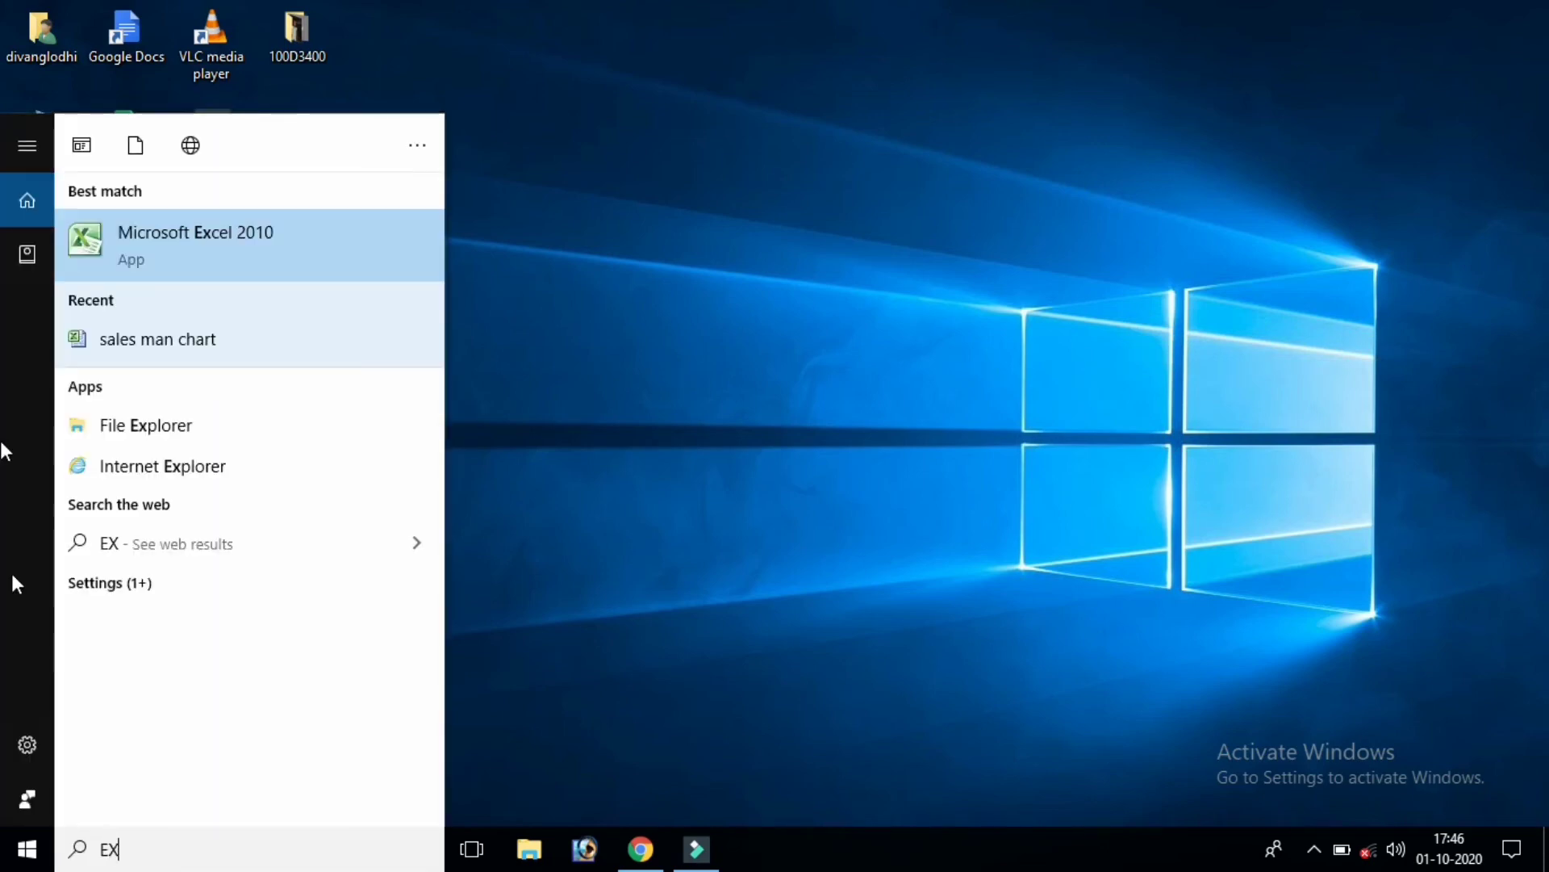
pyautogui.click(336, 252)
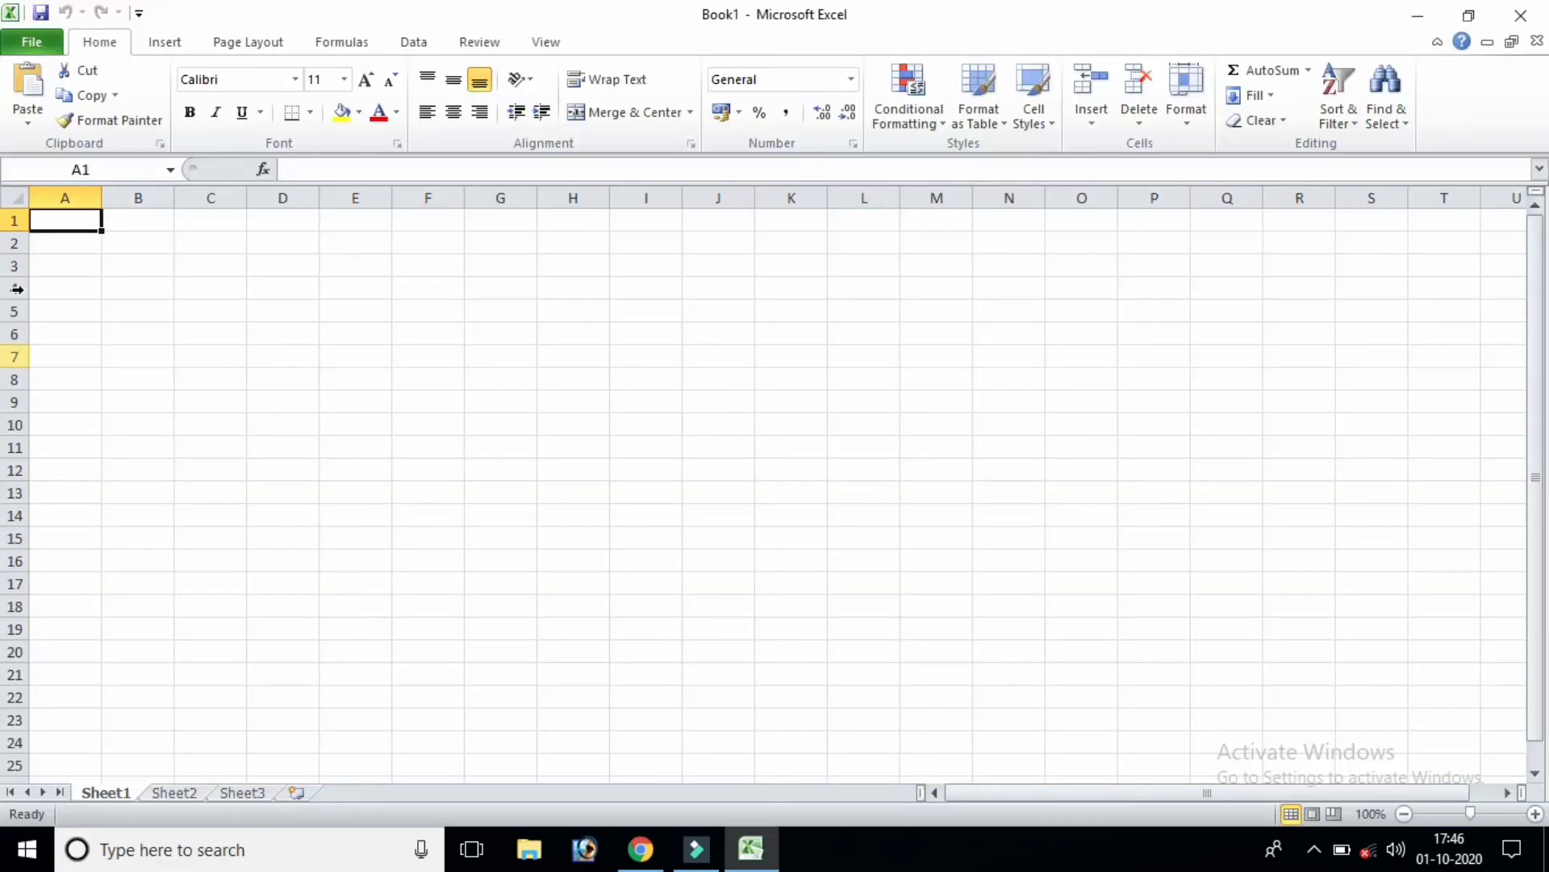
# - Open the recent workbook "sales man chart" from Documents
pyautogui.rightClick(307, 351)
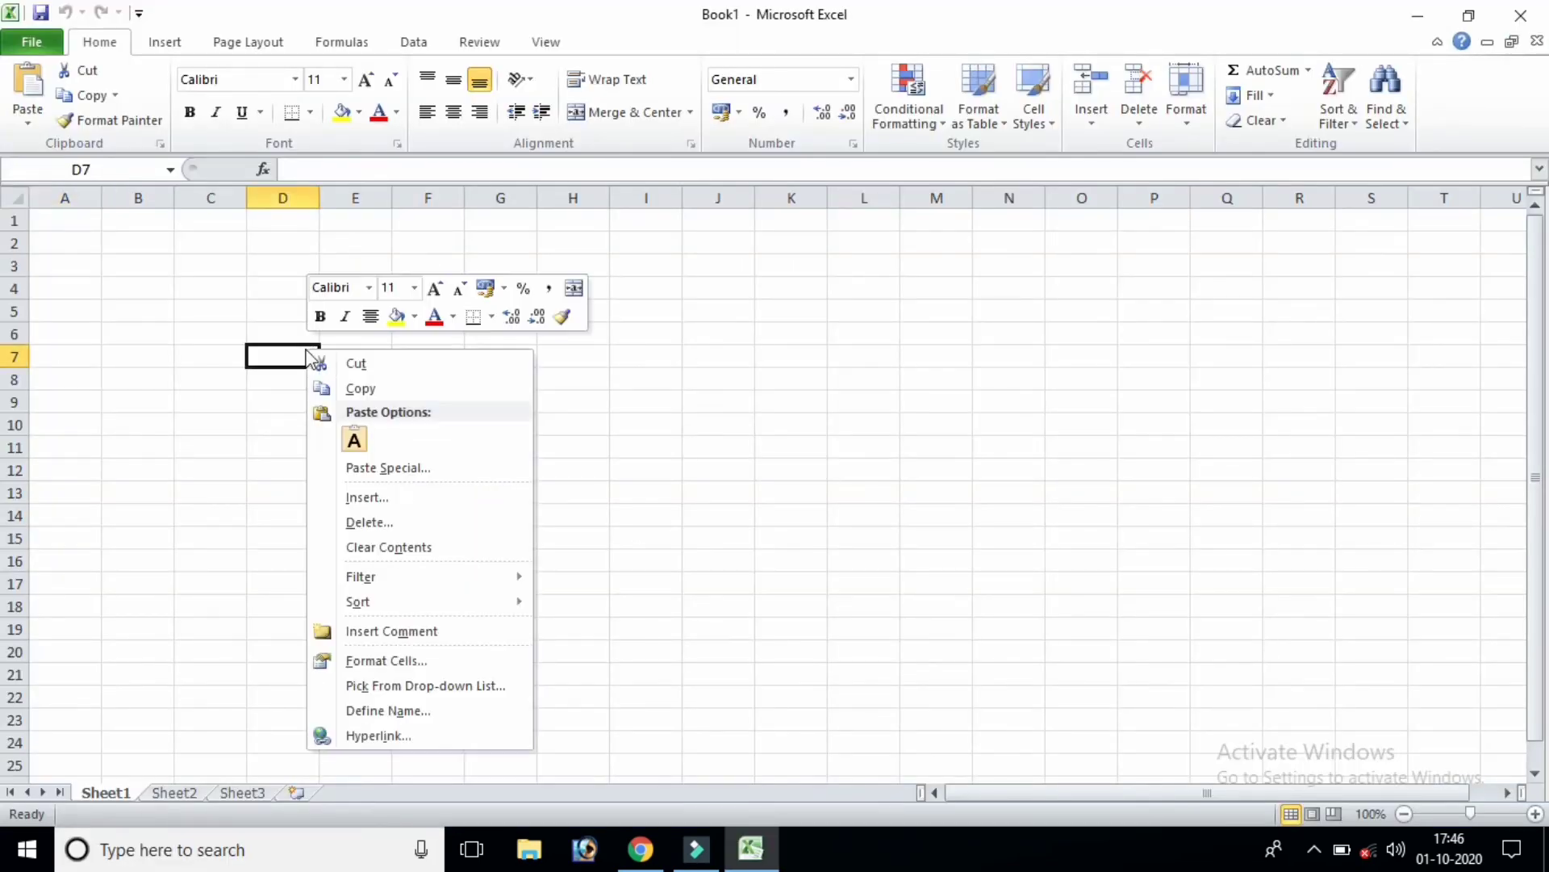
pyautogui.click(129, 271)
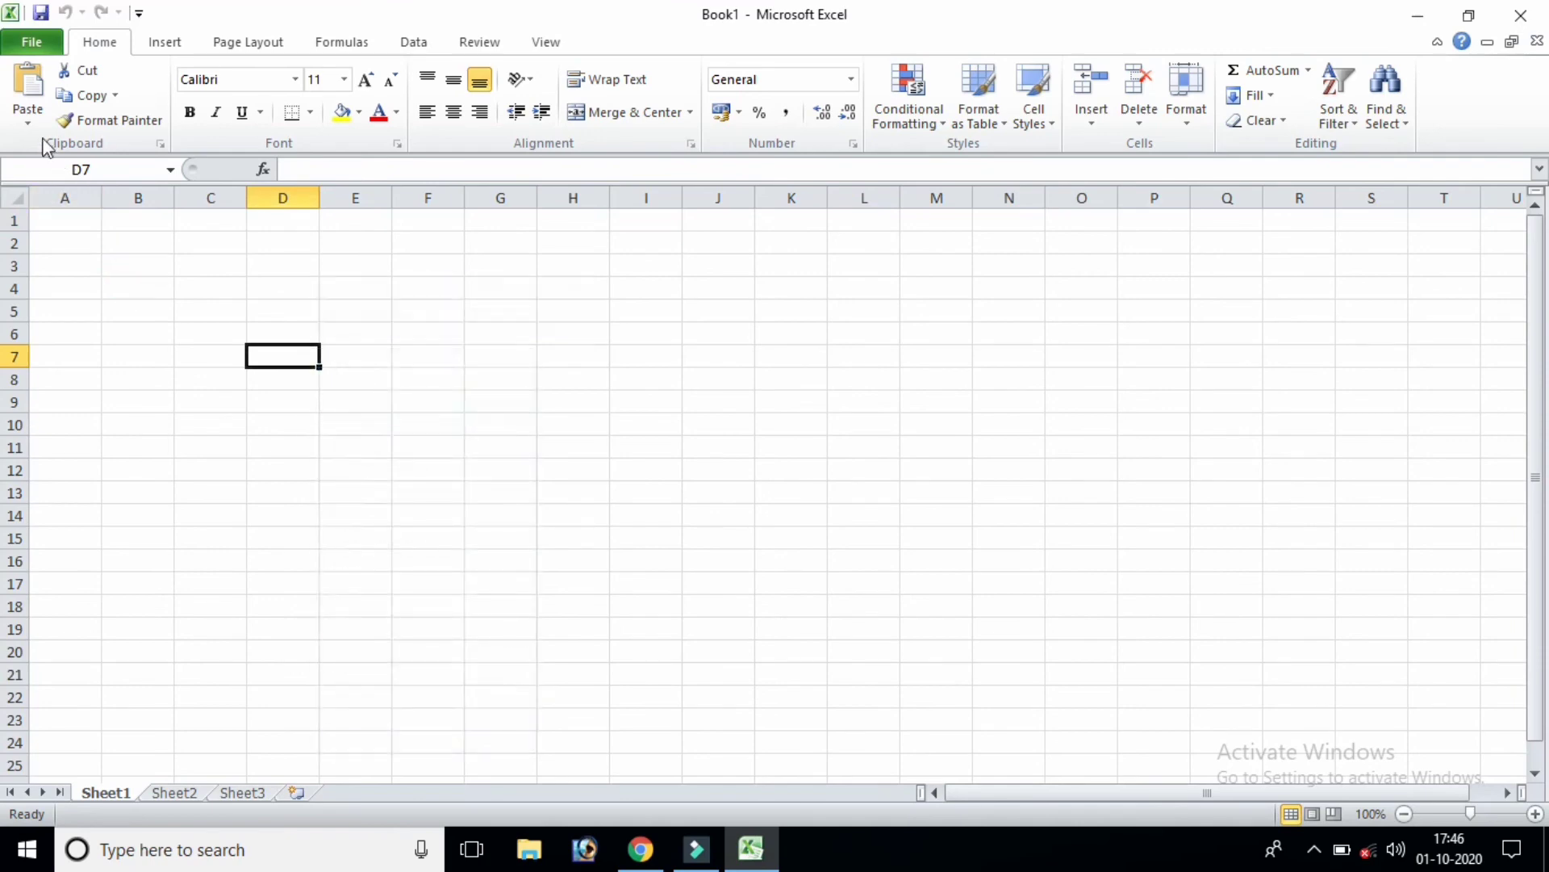
pyautogui.click(36, 41)
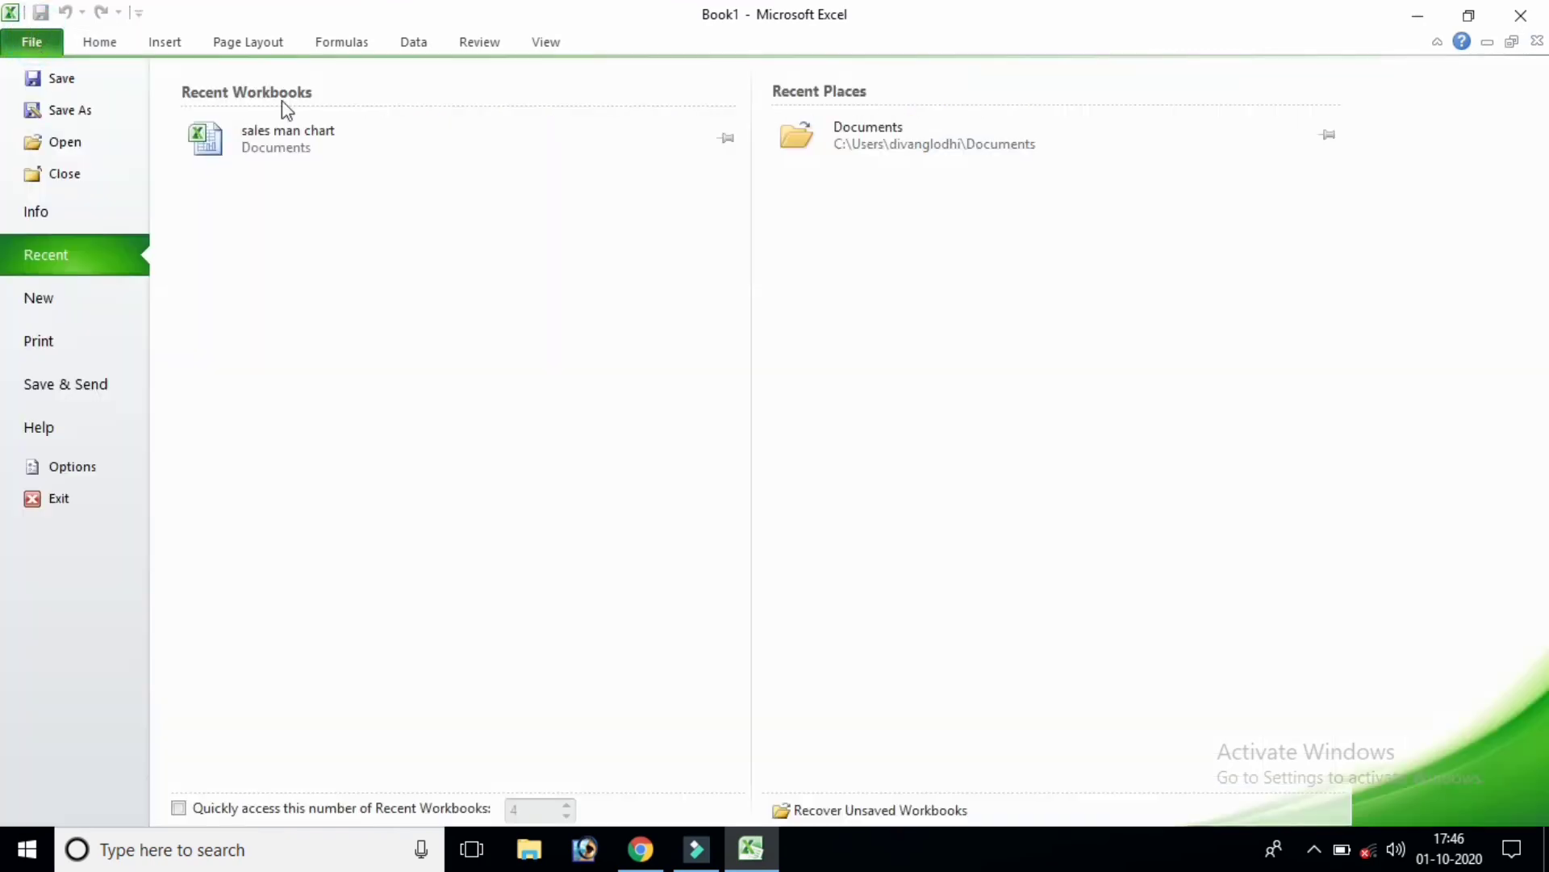
pyautogui.click(379, 152)
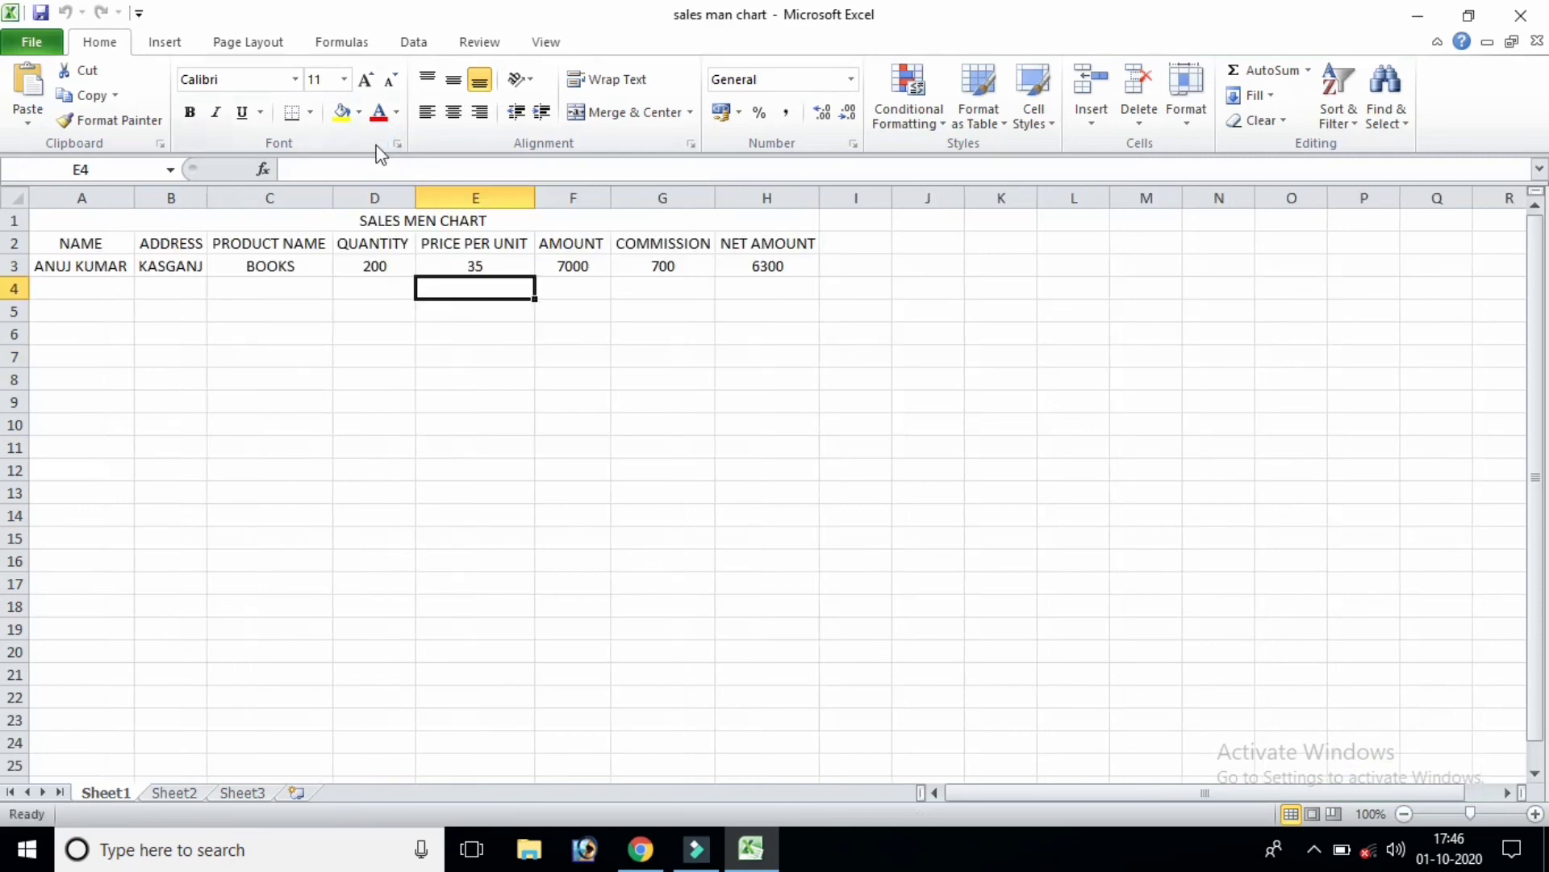
# - Merge and center cells A1 to H1 on the empty Sheet2 to hold the chart title
pyautogui.click(395, 224)
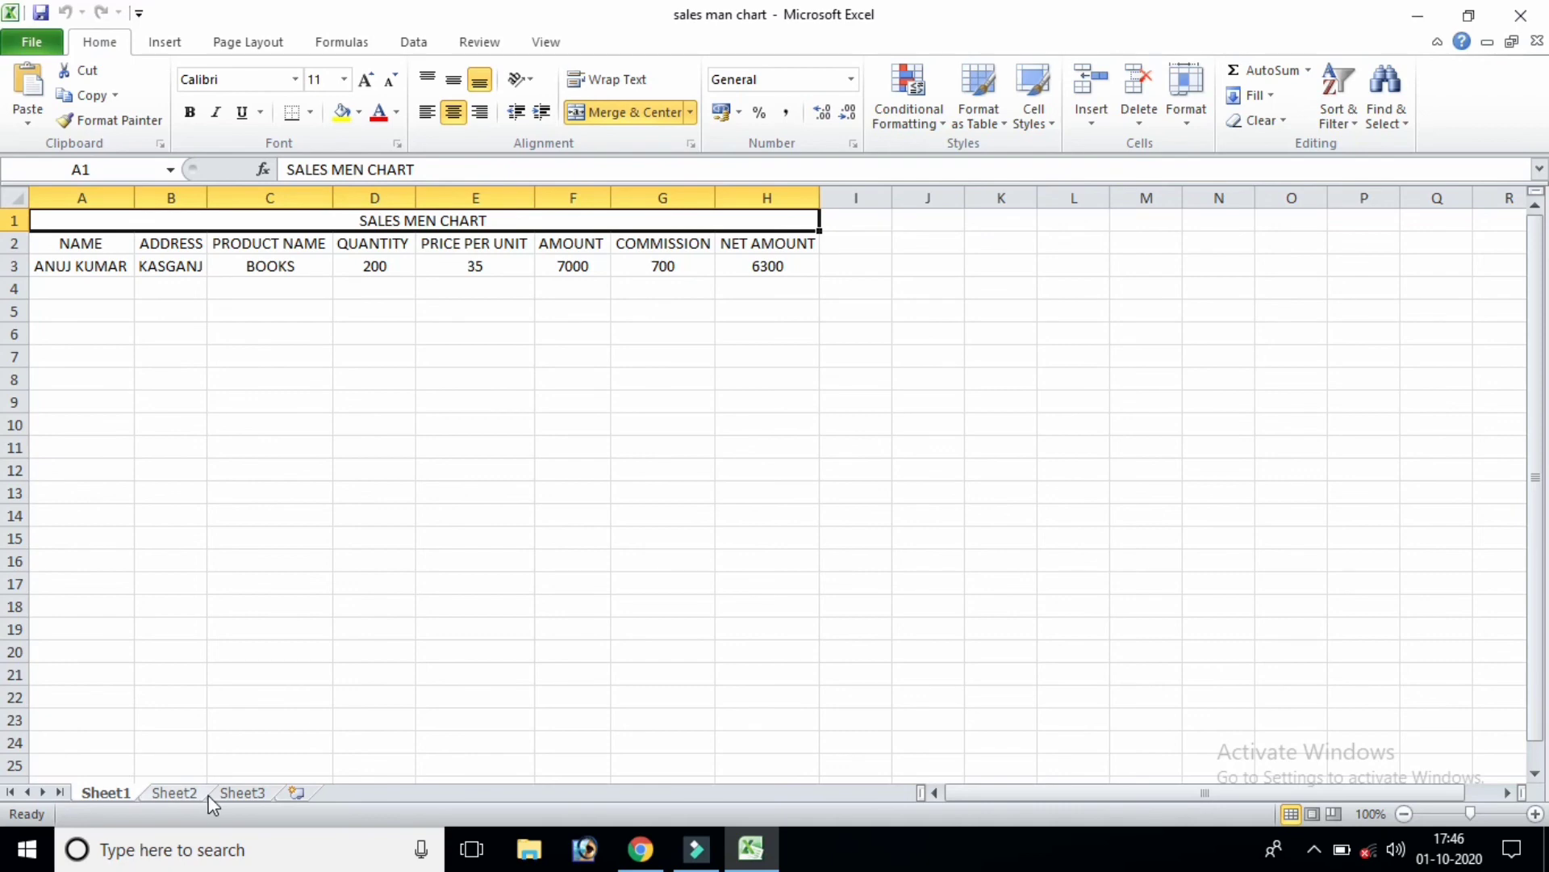
pyautogui.click(178, 795)
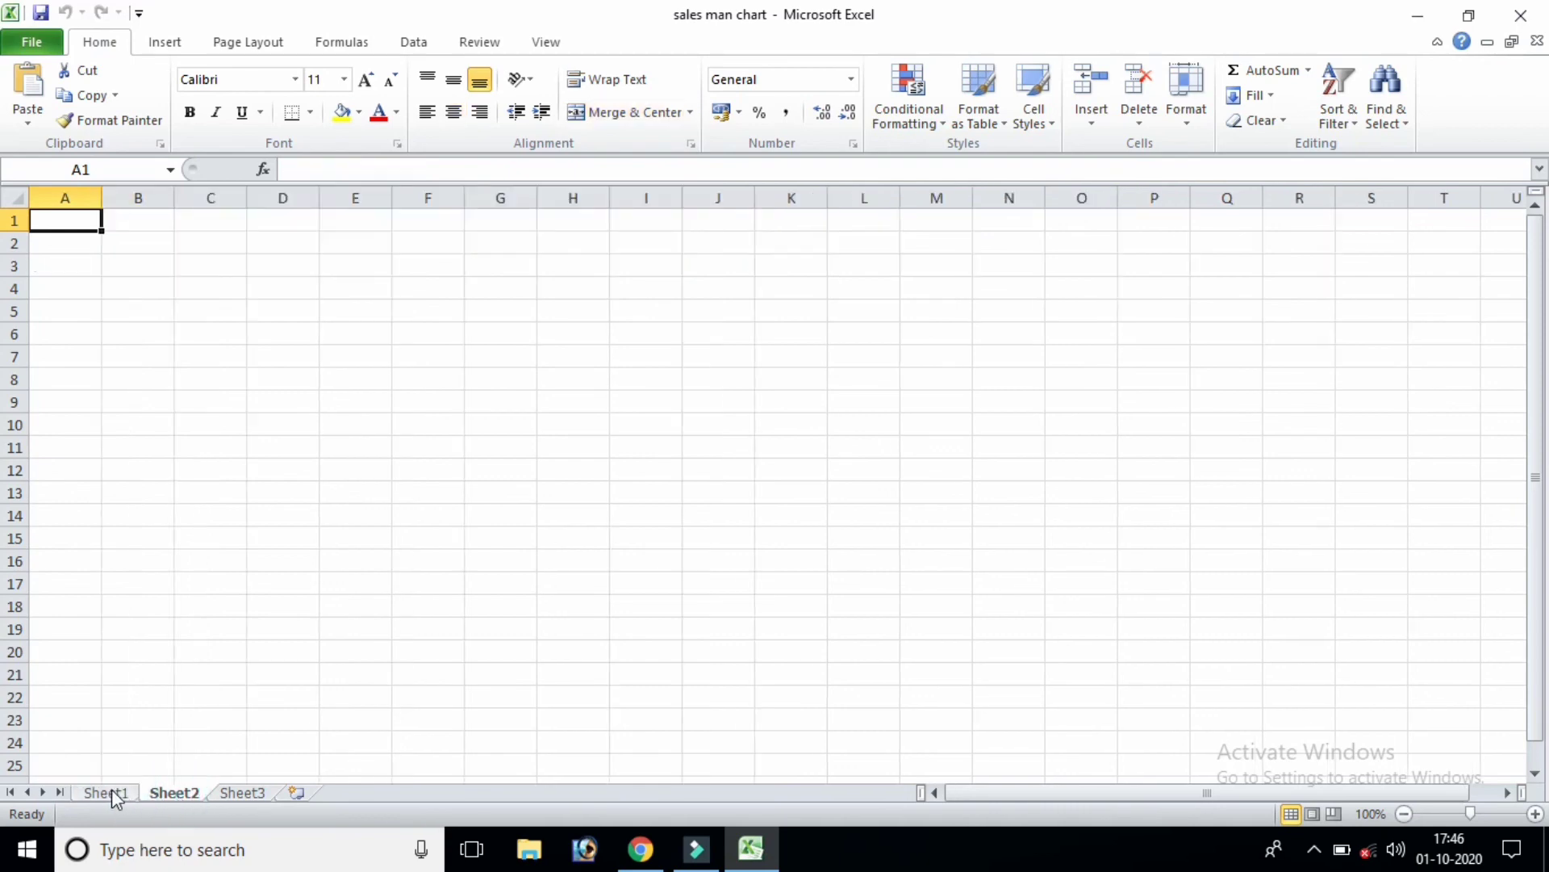
pyautogui.click(111, 791)
pyautogui.click(178, 795)
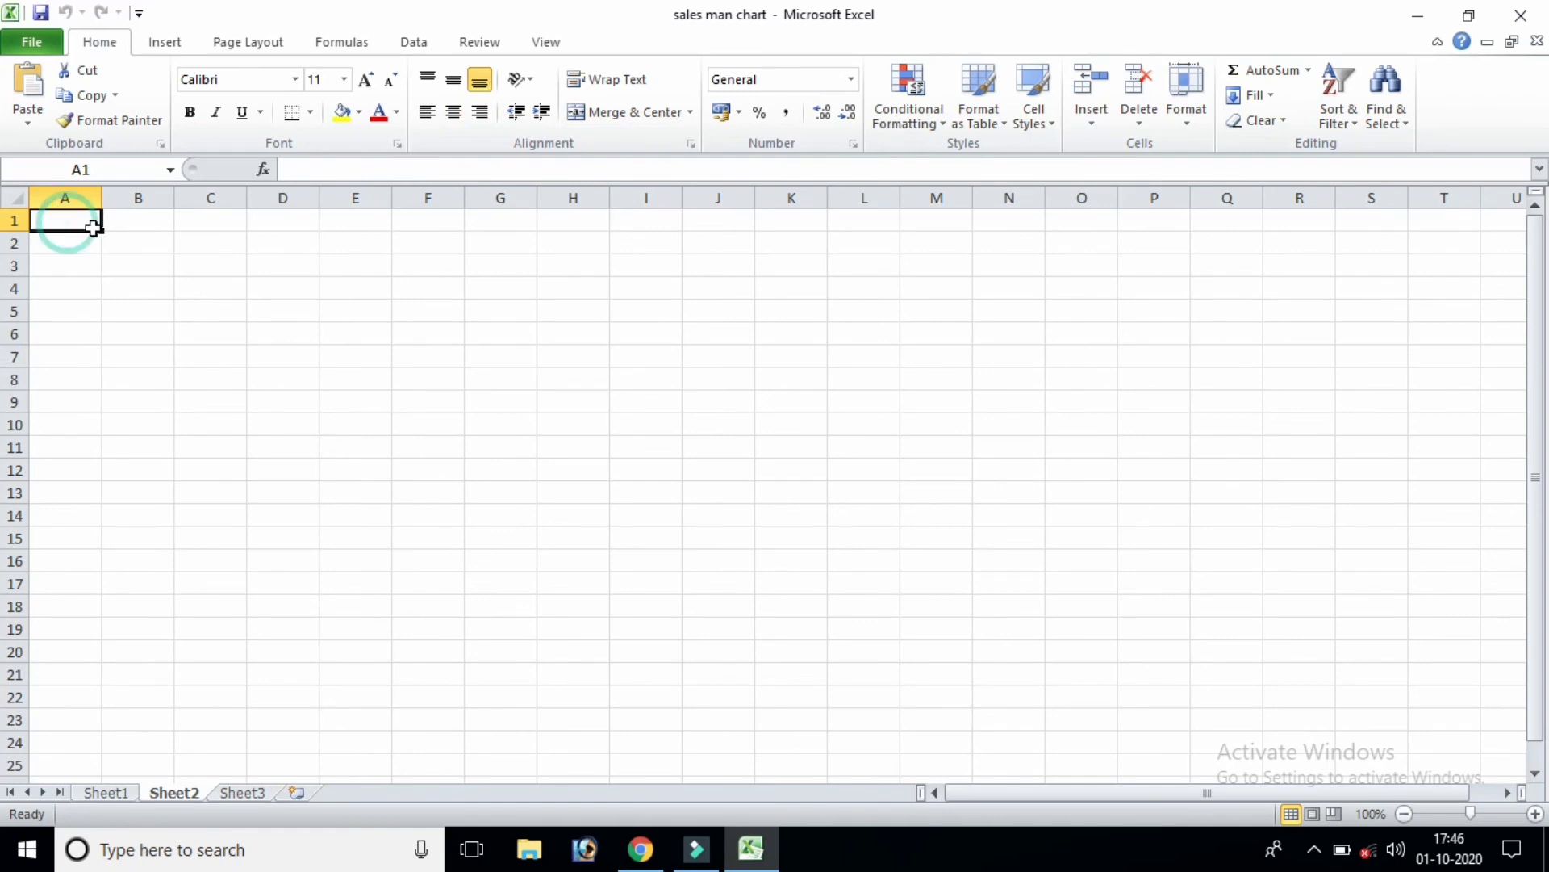
pyautogui.moveTo(68, 226); pyautogui.dragTo(556, 223)
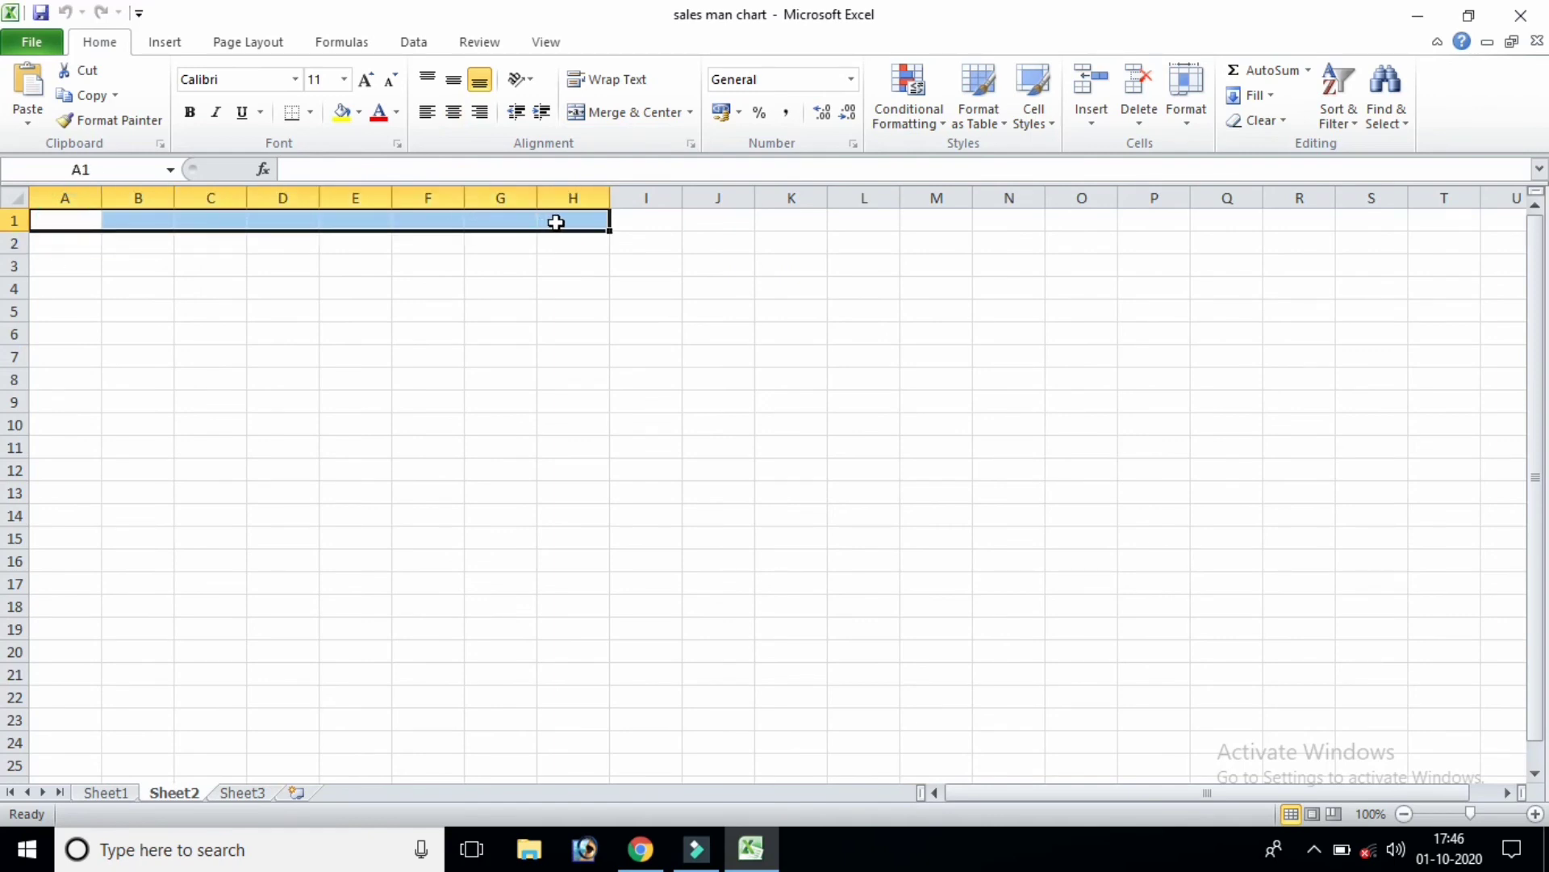
pyautogui.click(620, 113)
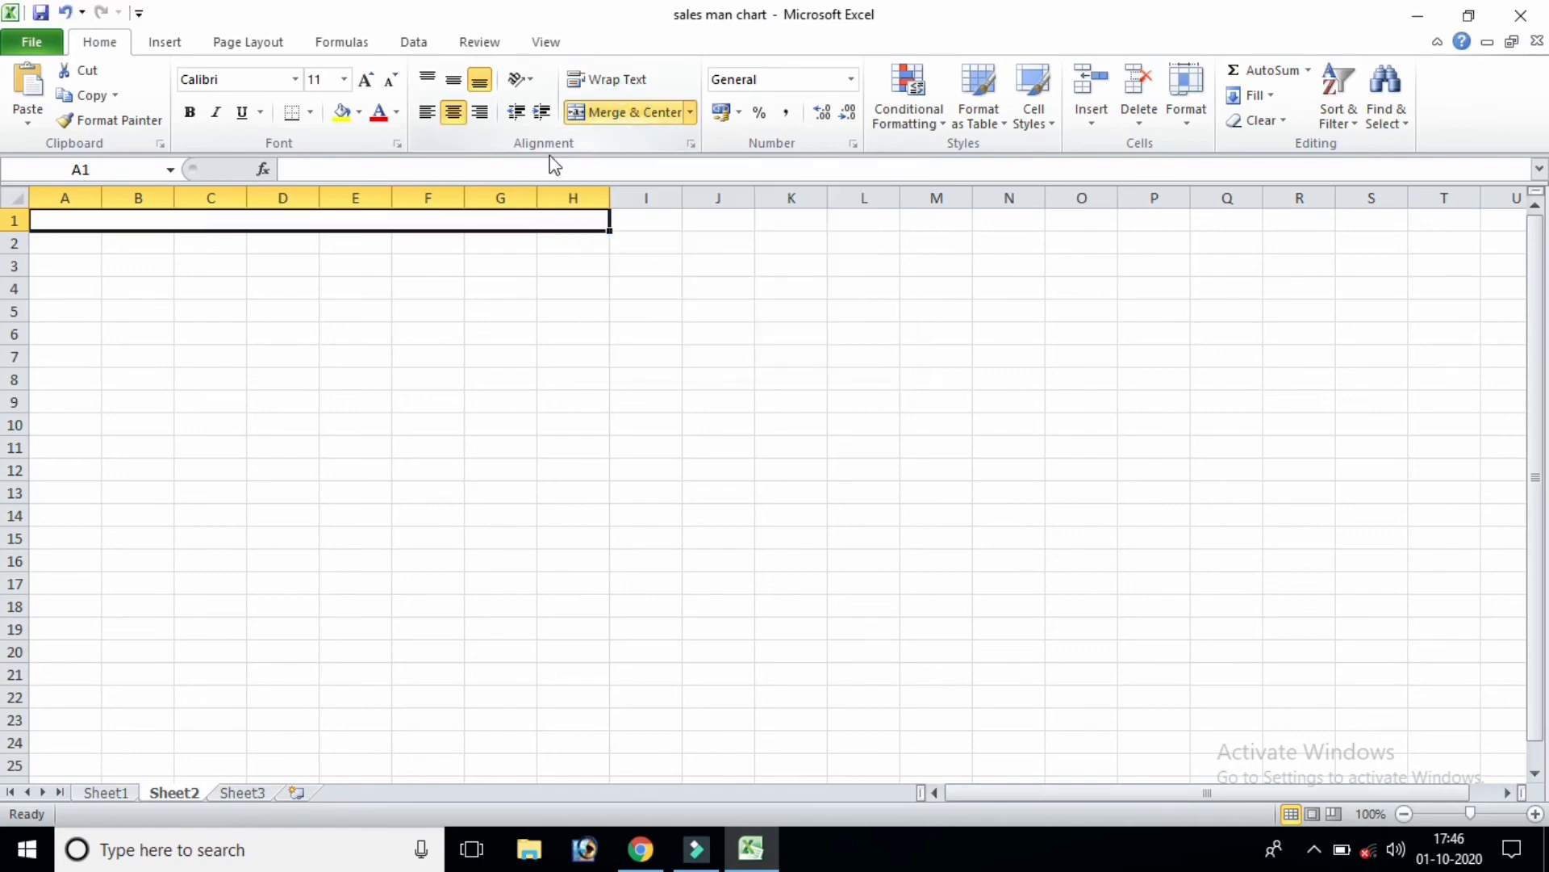
# - Copy the title SALES MEN CHART from Sheet1 into the merged title cell in row 1 of Sheet2
pyautogui.click(100, 794)
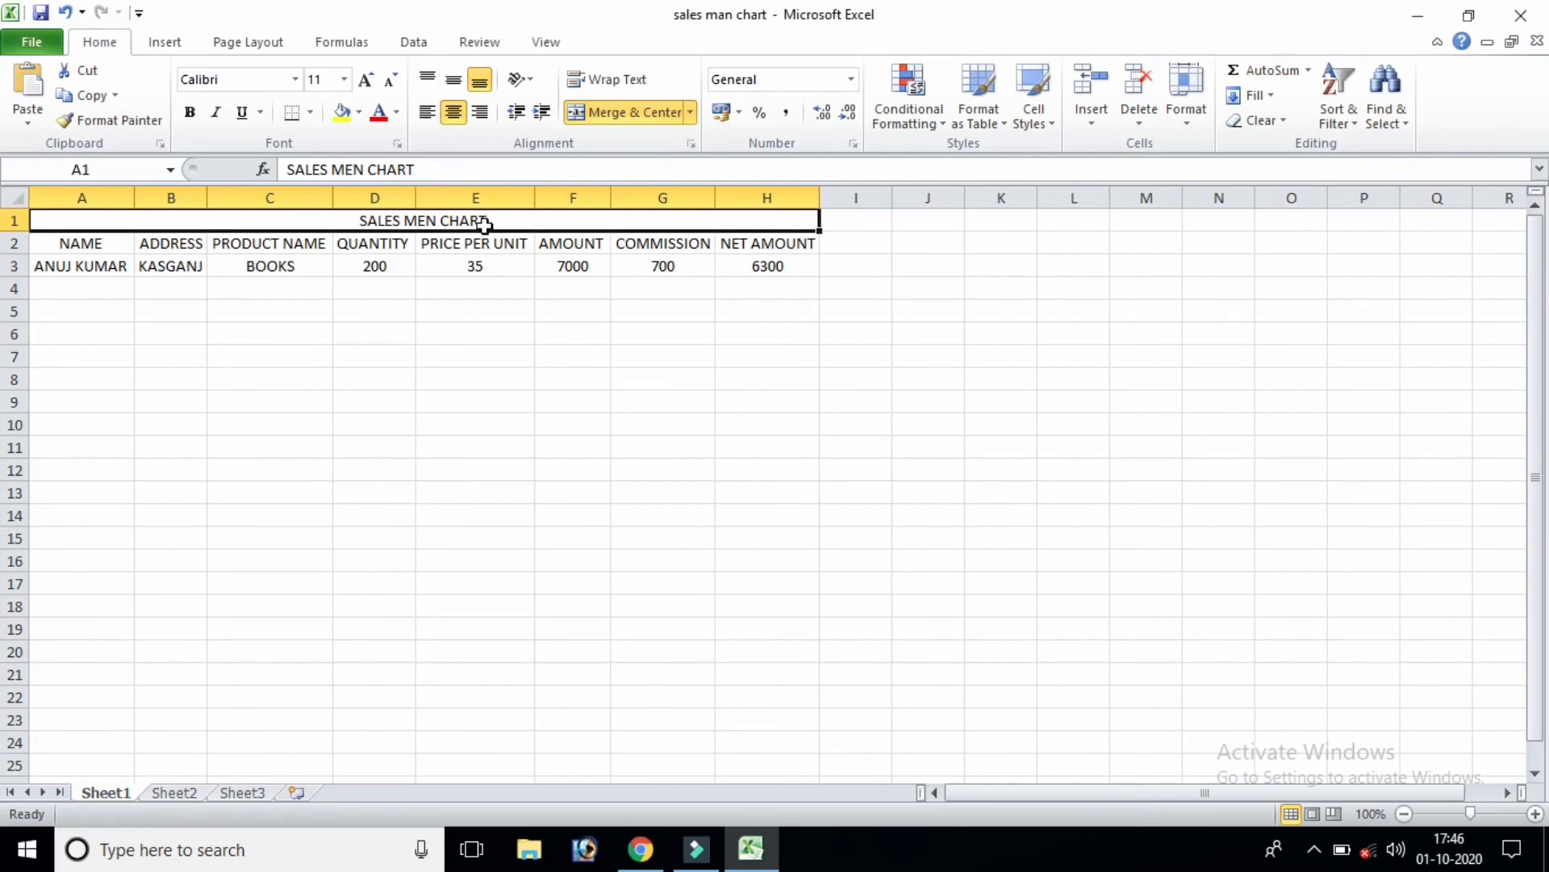
pyautogui.hotkey('ctrl', 'c')
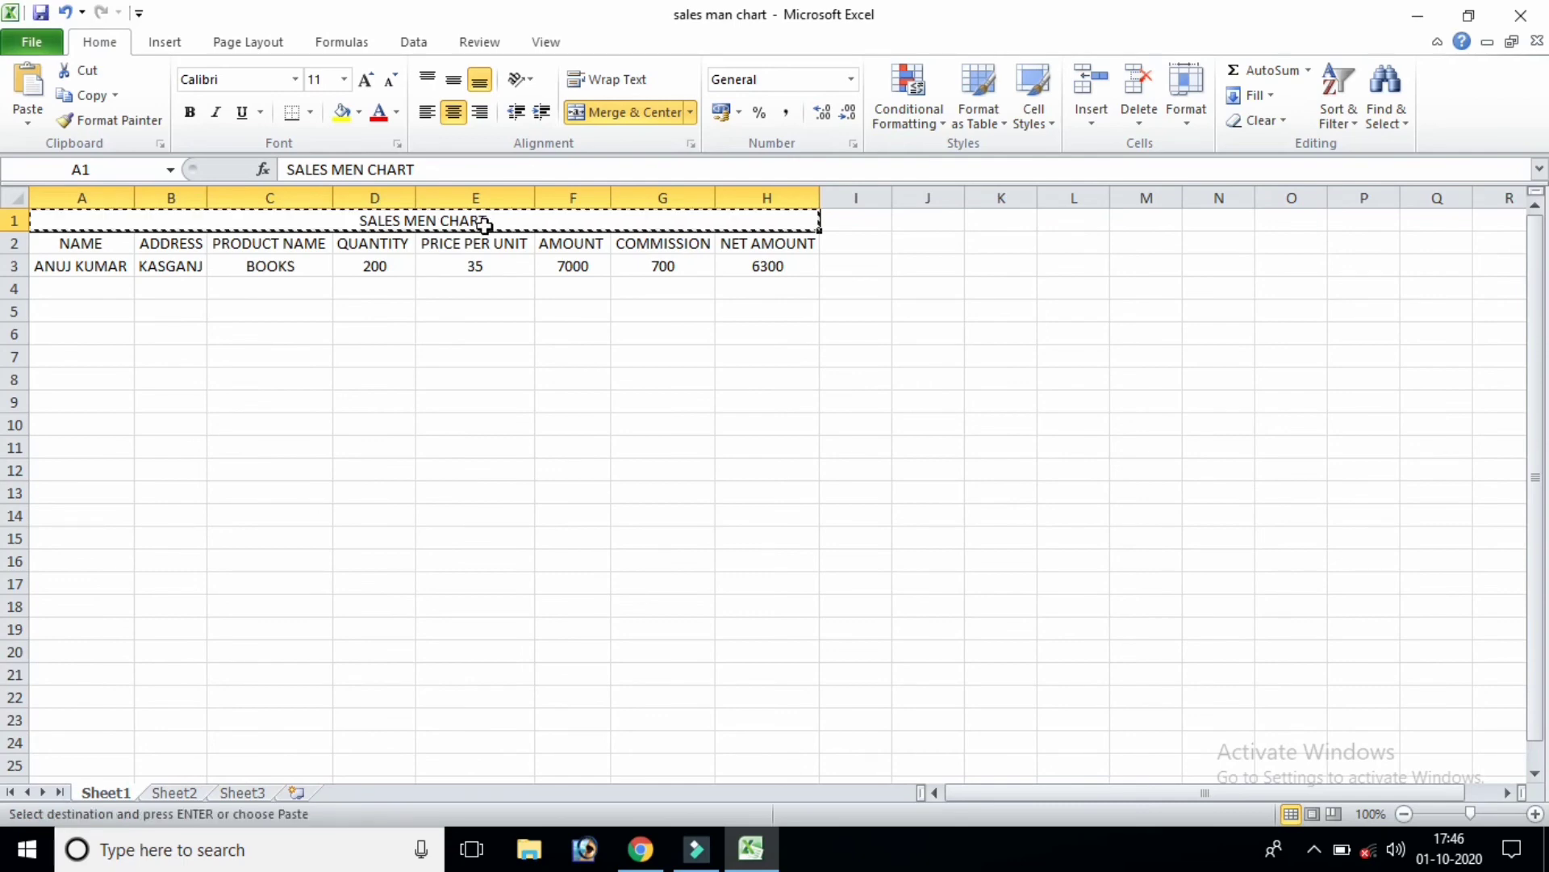
pyautogui.click(187, 792)
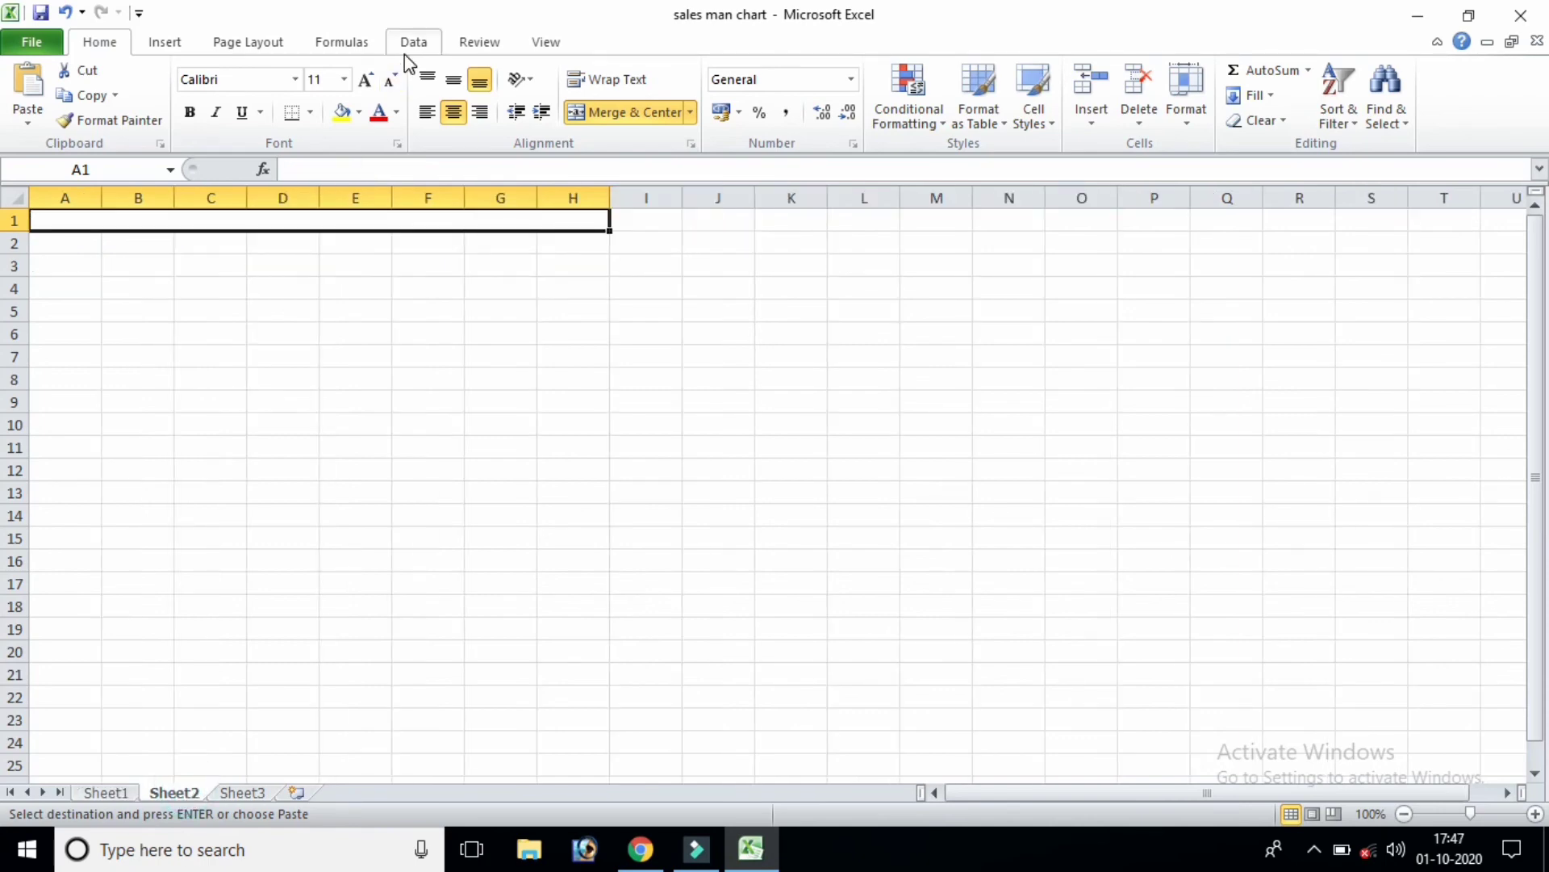
pyautogui.click(405, 220)
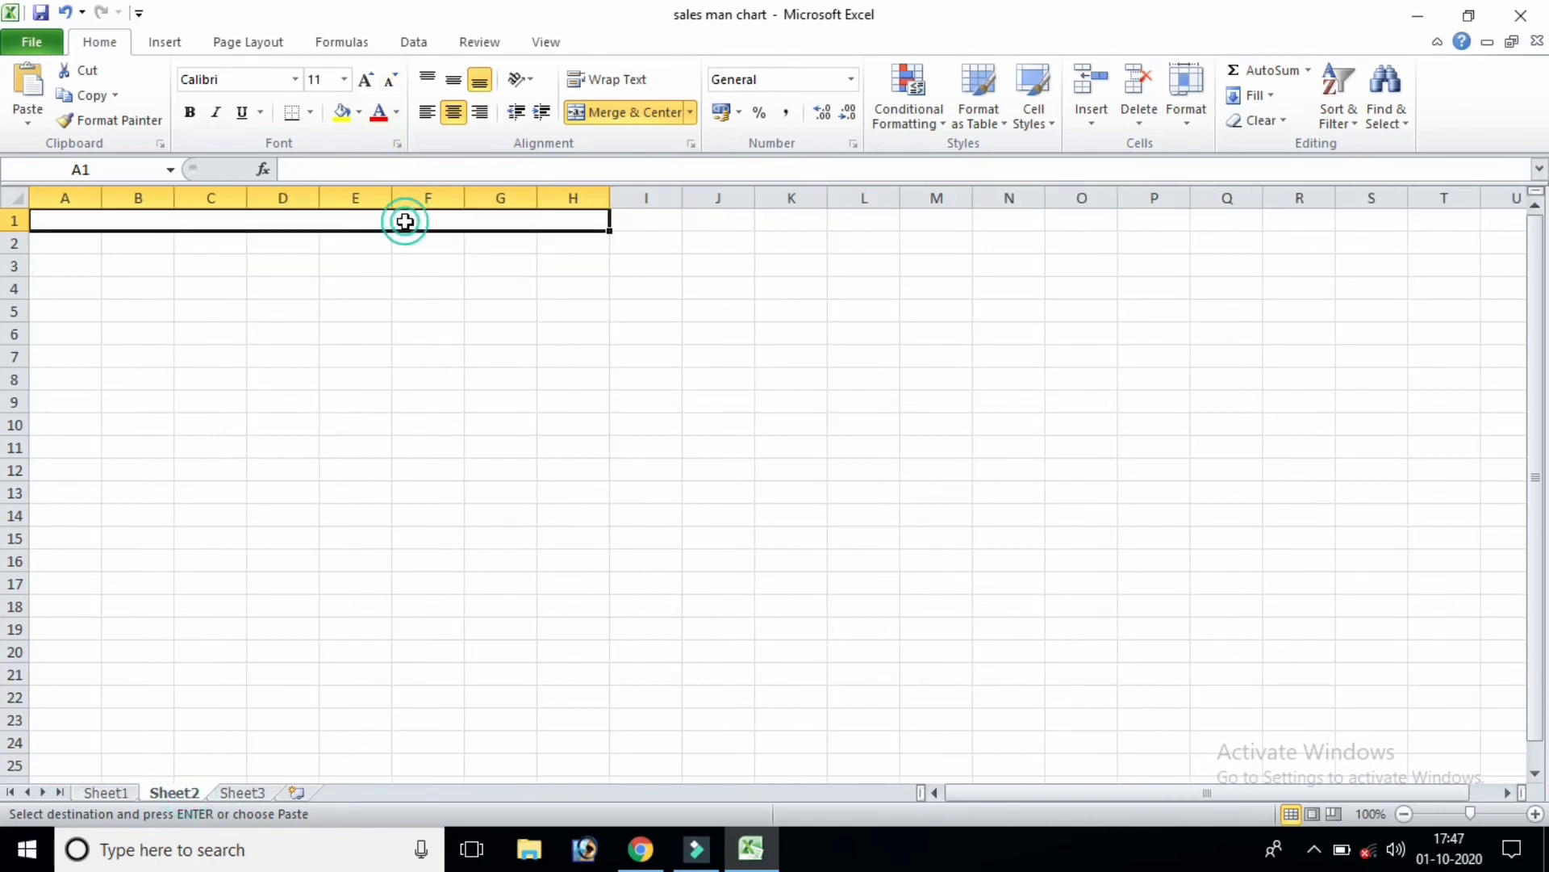
pyautogui.hotkey('ctrl', 'v')
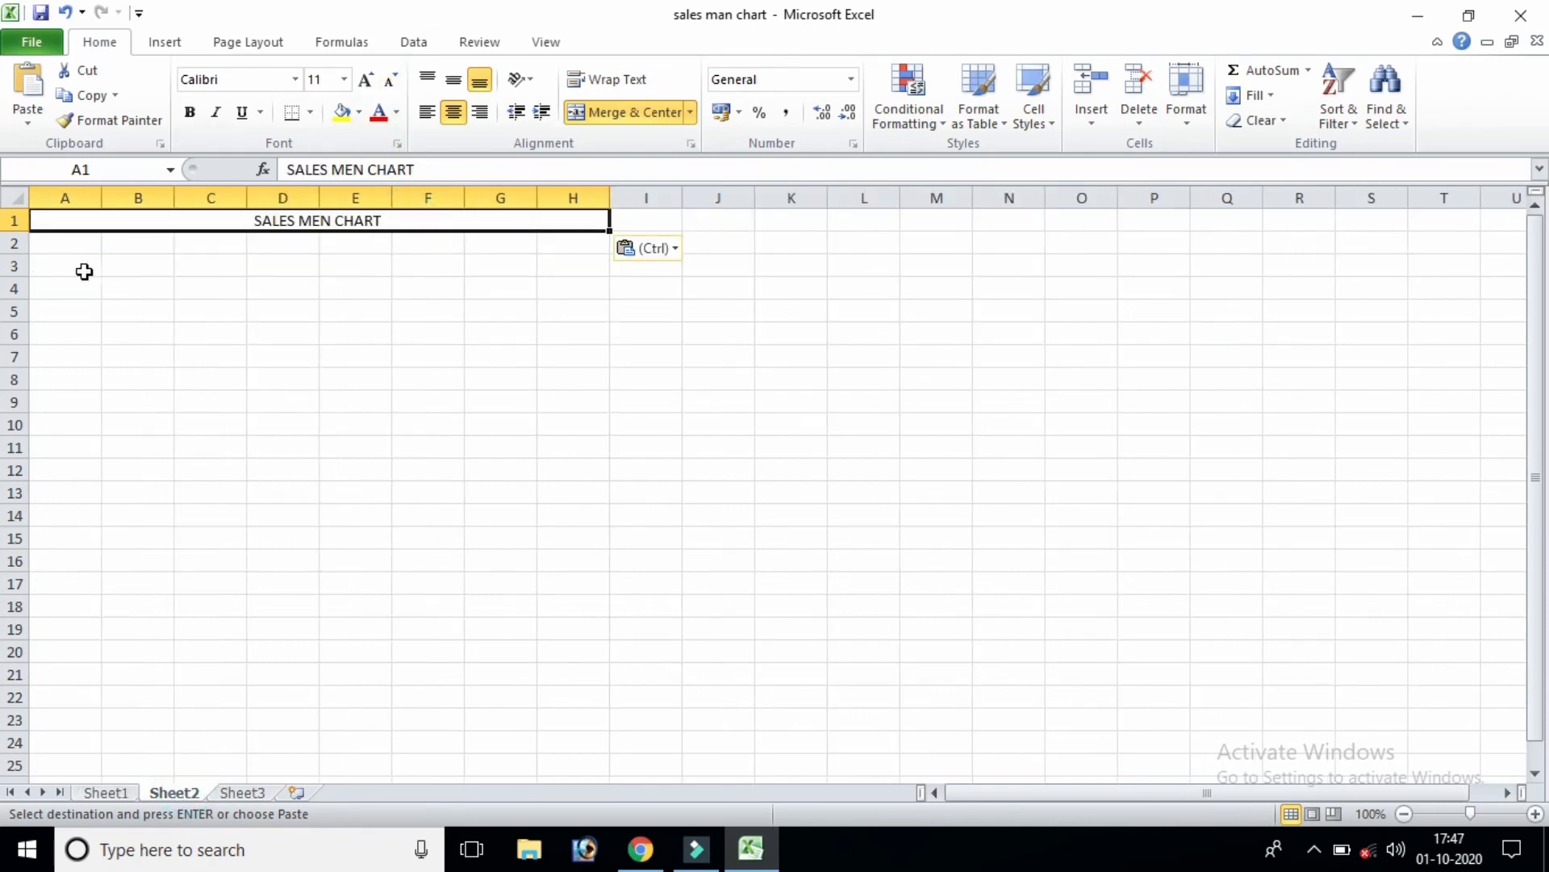
# - Copy the NAME heading from cell A2 of Sheet1 into cell A2 of Sheet2
pyautogui.click(55, 246)
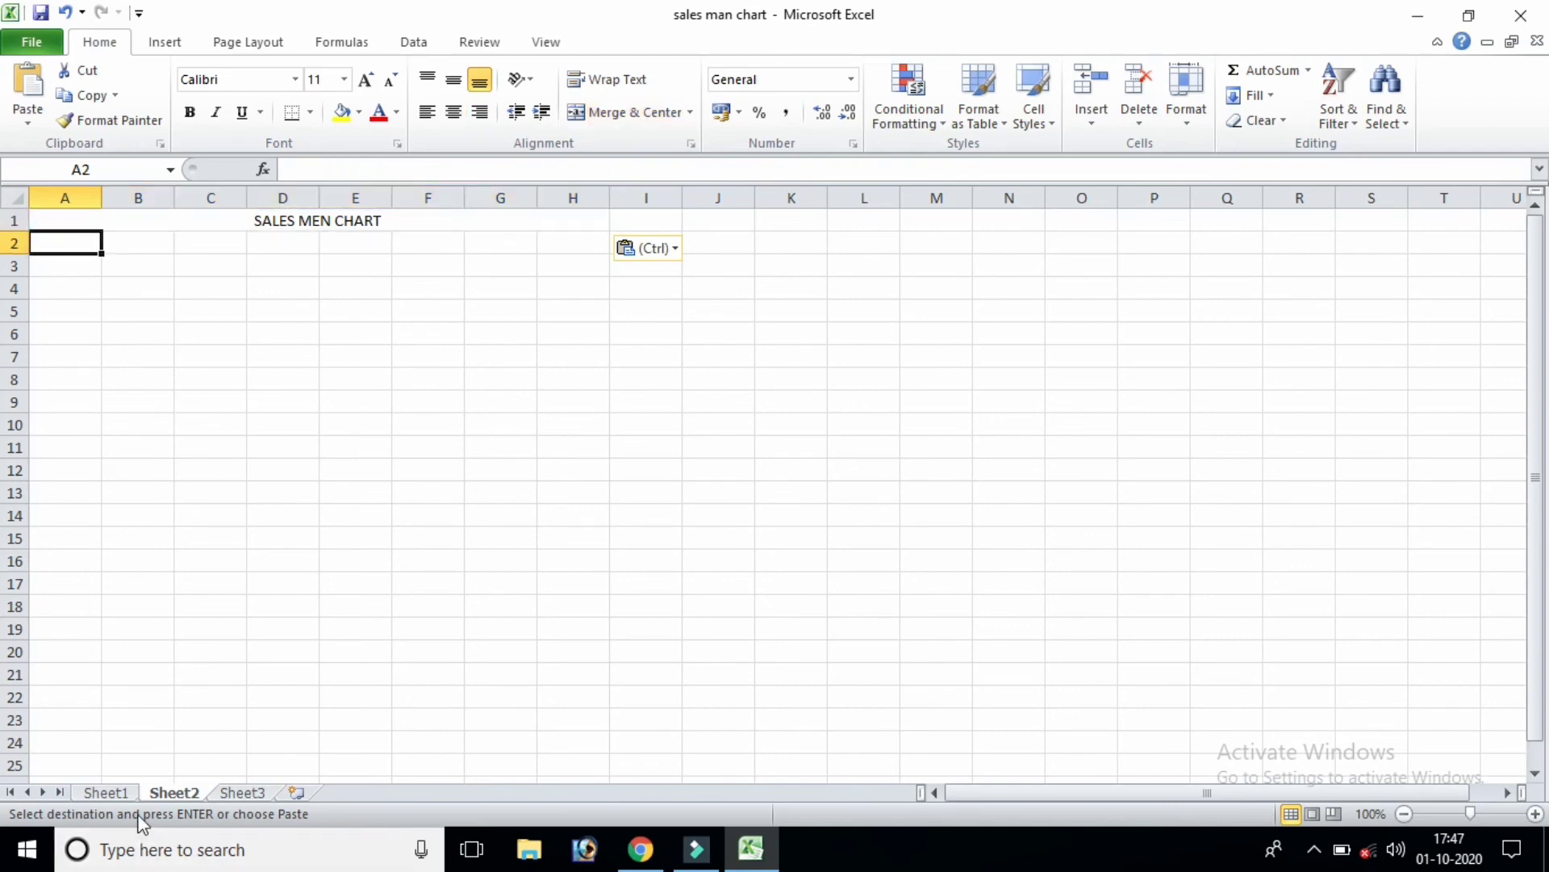
pyautogui.click(108, 791)
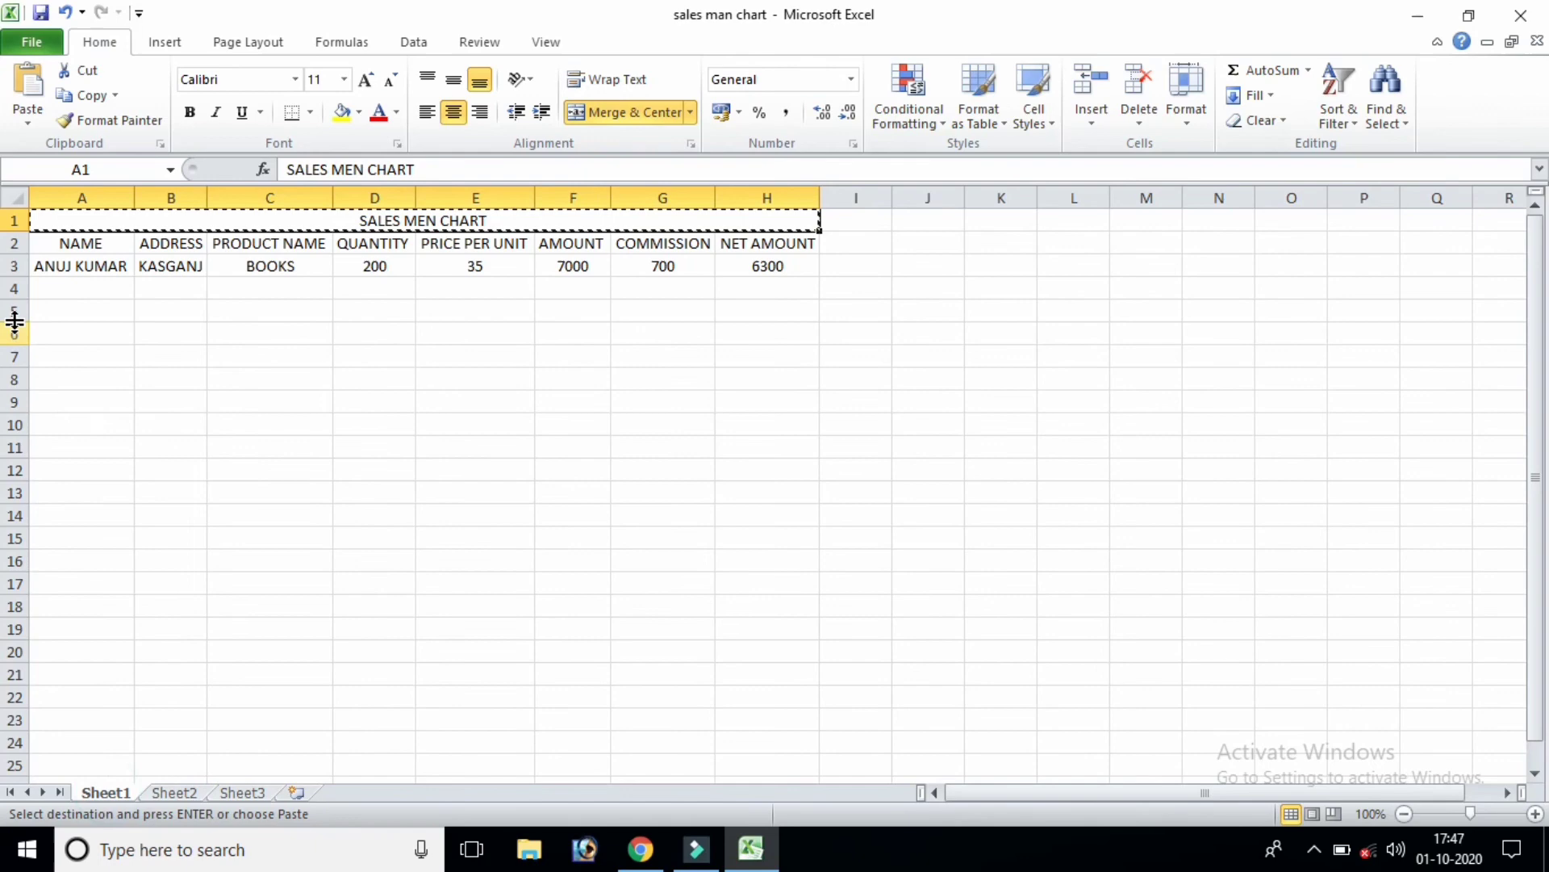
pyautogui.click(103, 245)
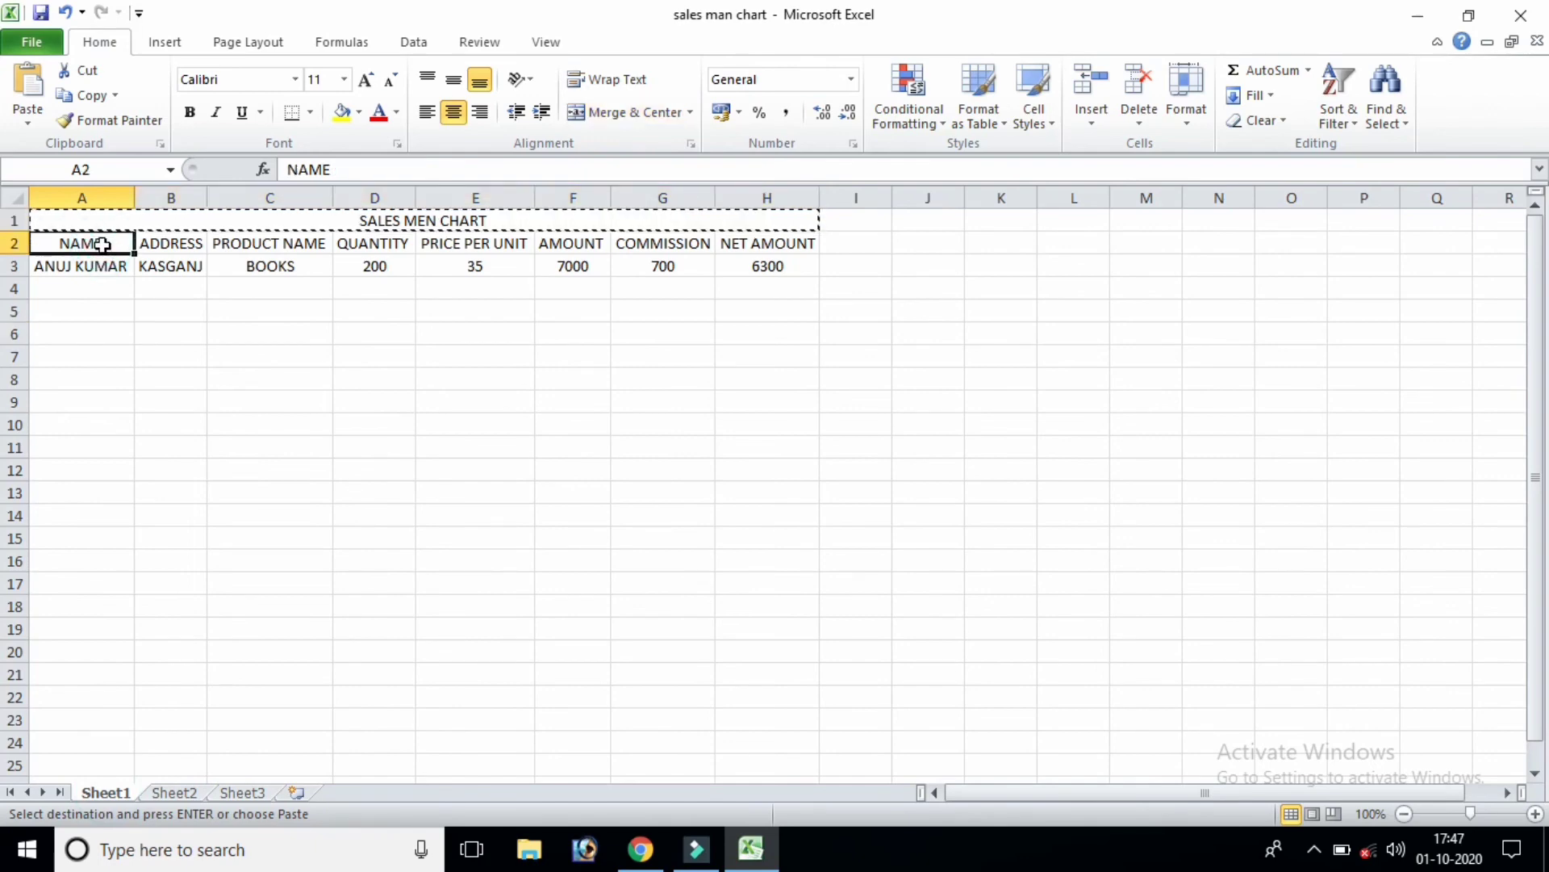
pyautogui.hotkey('ctrl', 'c')
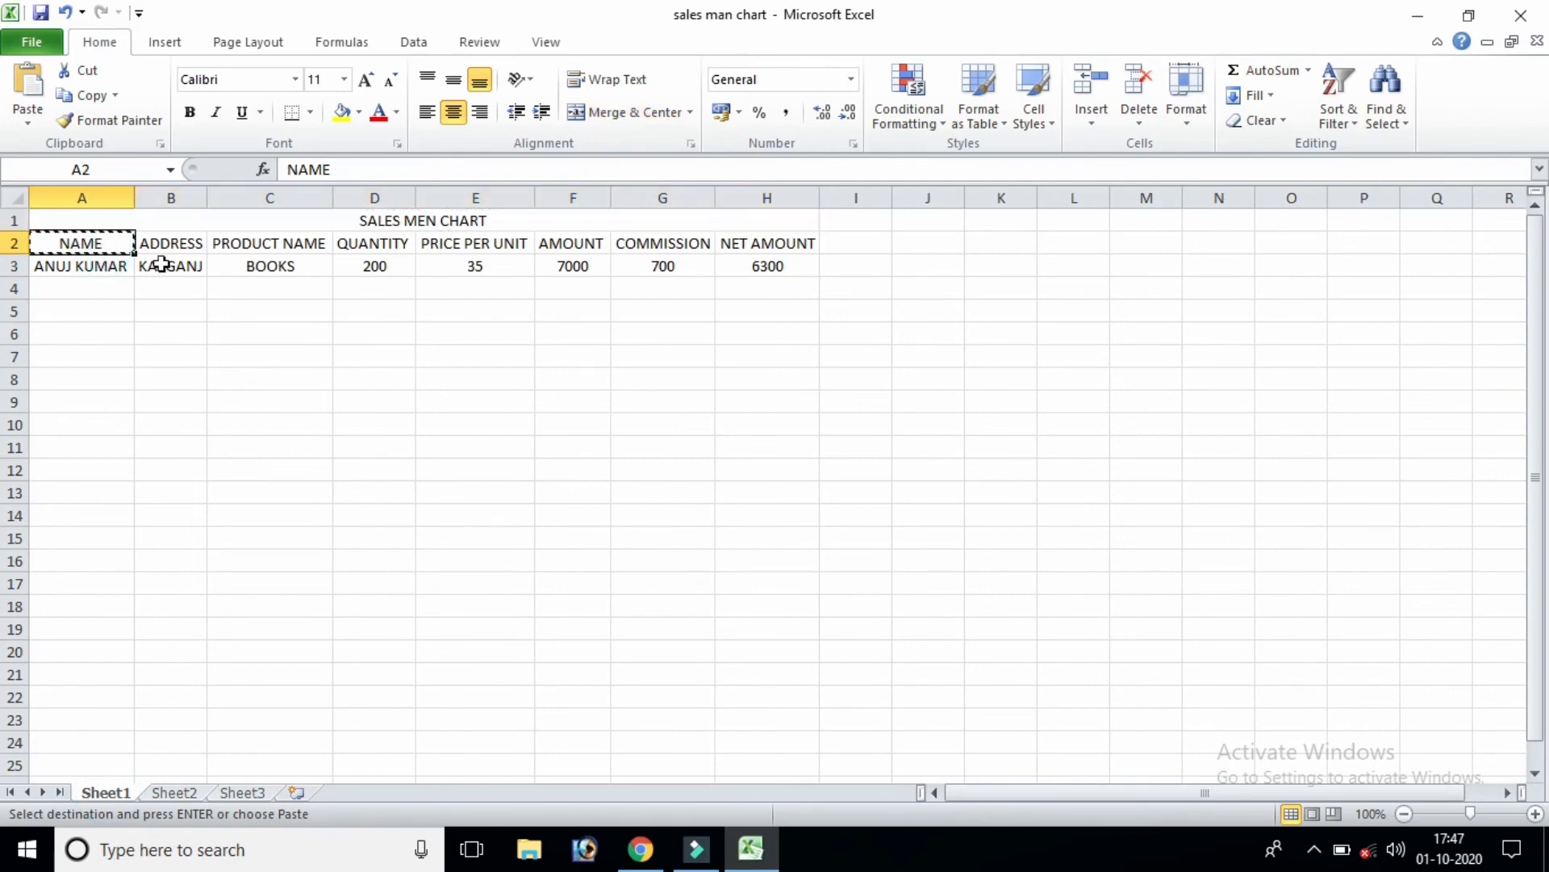
pyautogui.click(176, 792)
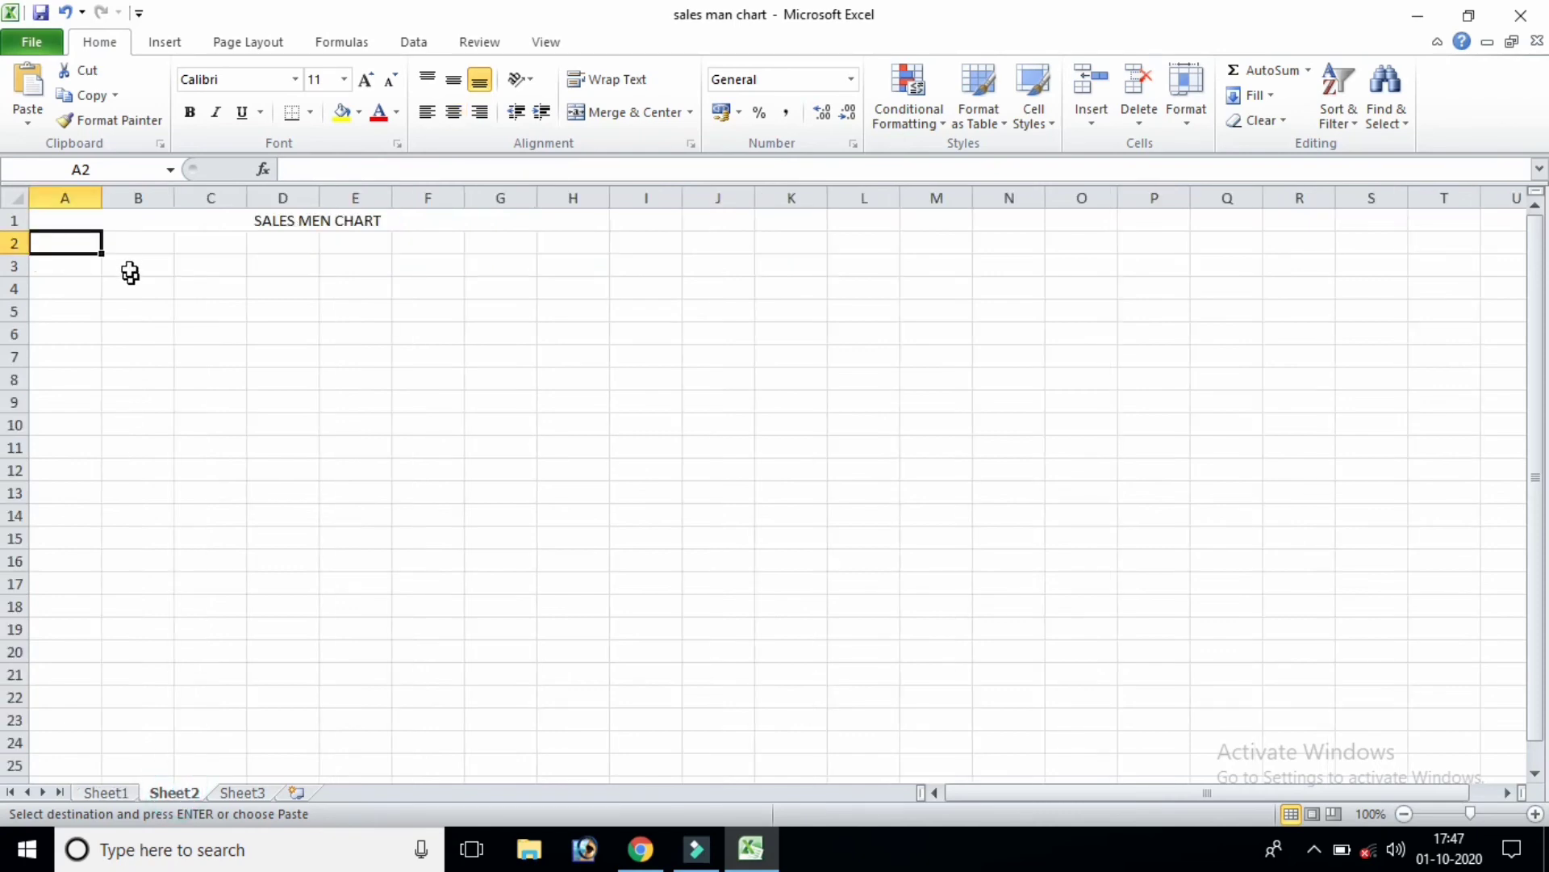
pyautogui.hotkey('ctrl', 'v')
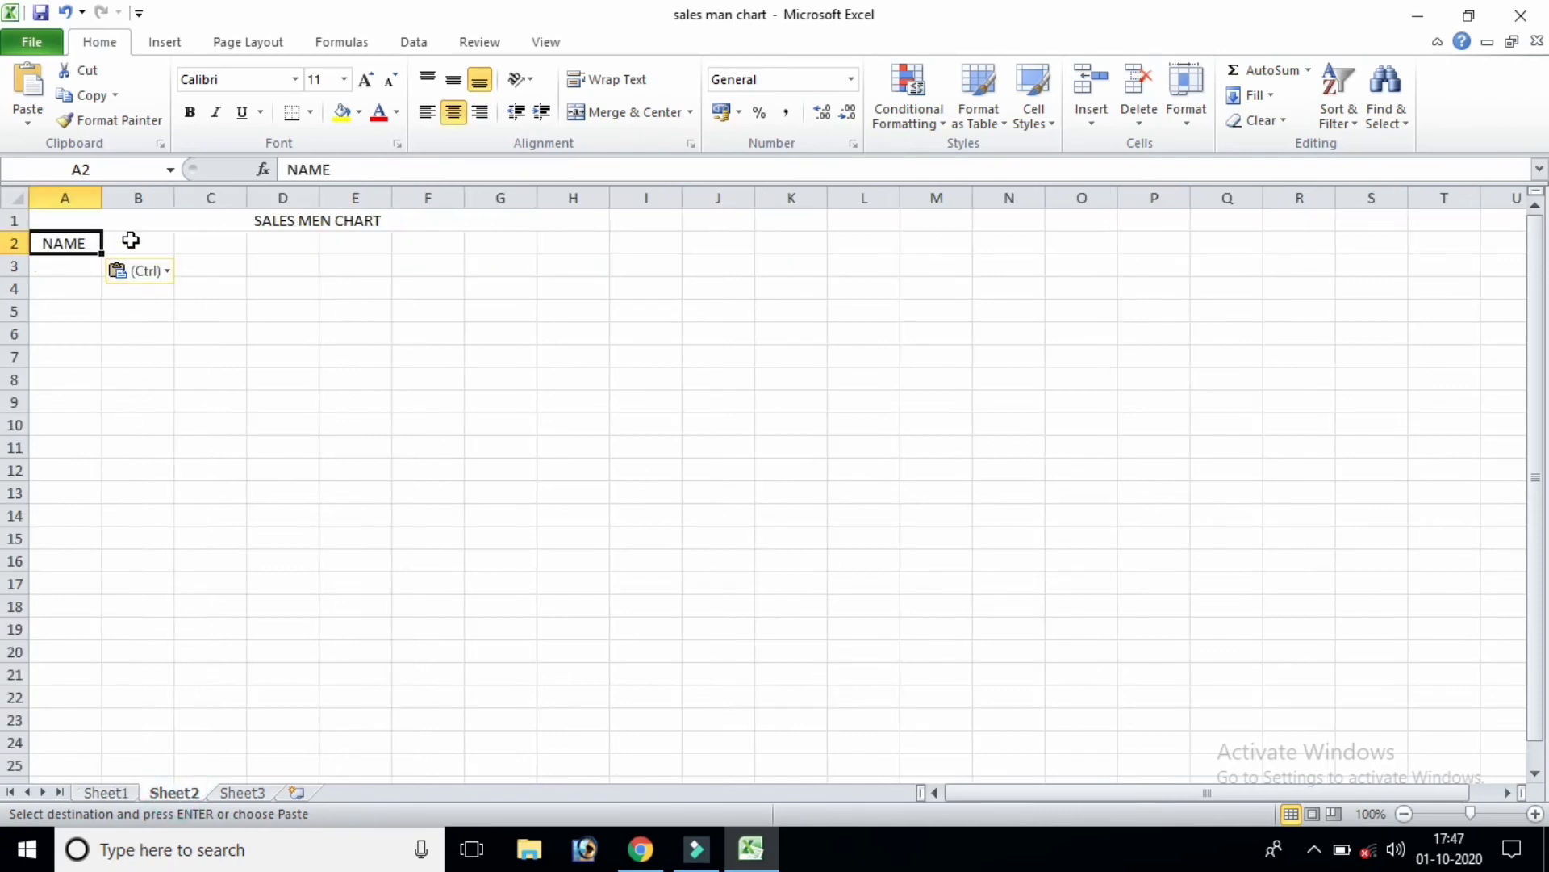
# - Copy the ADDRESS heading from cell B2 of Sheet1 into cell B2 of Sheet2
pyautogui.click(132, 238)
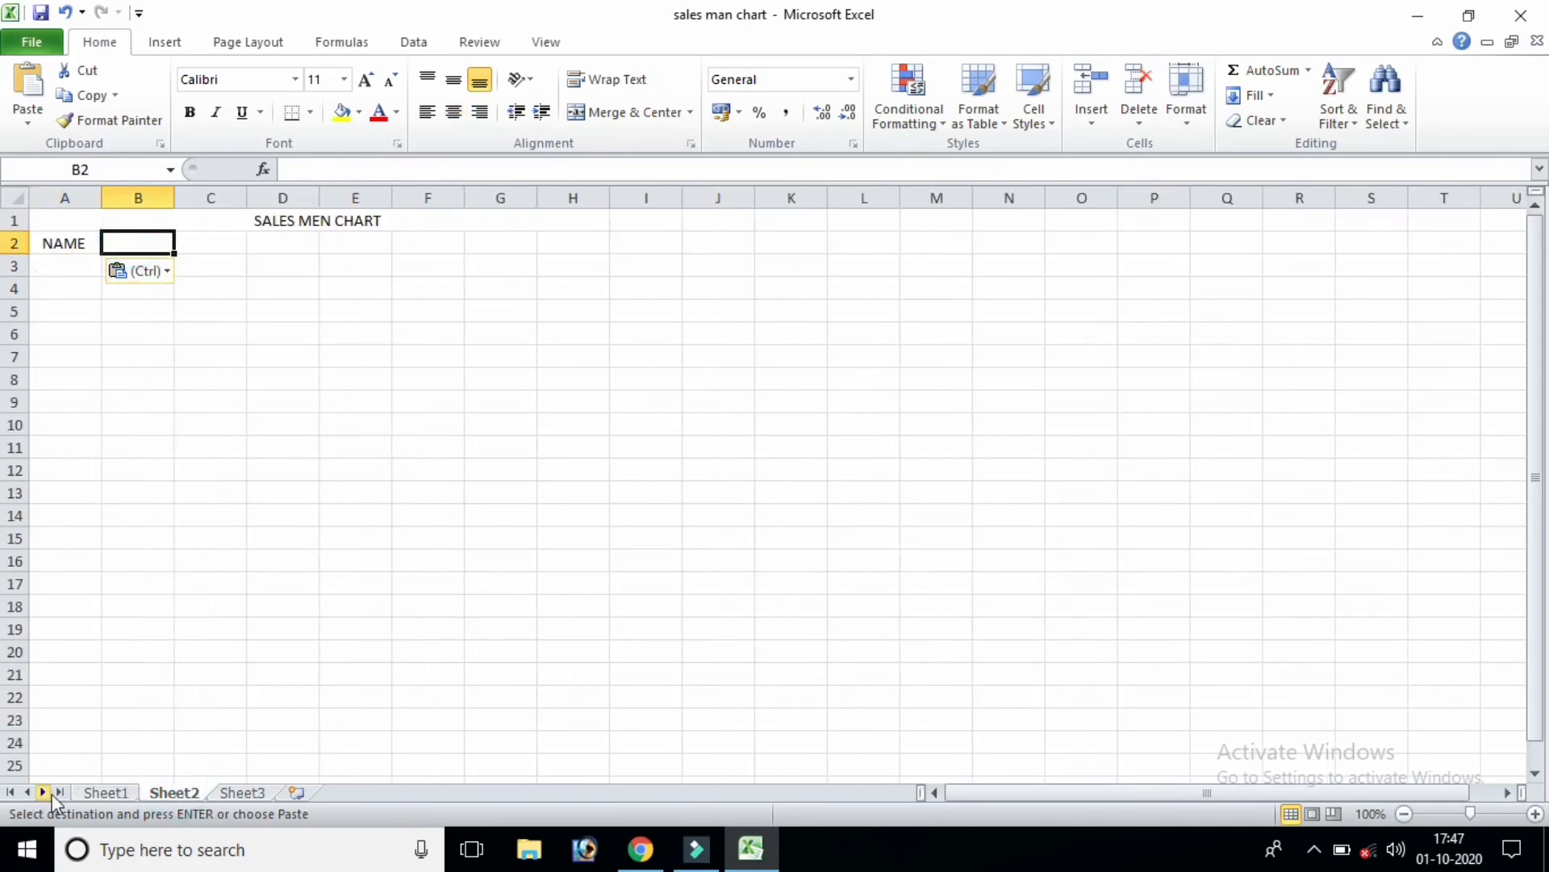
pyautogui.click(86, 794)
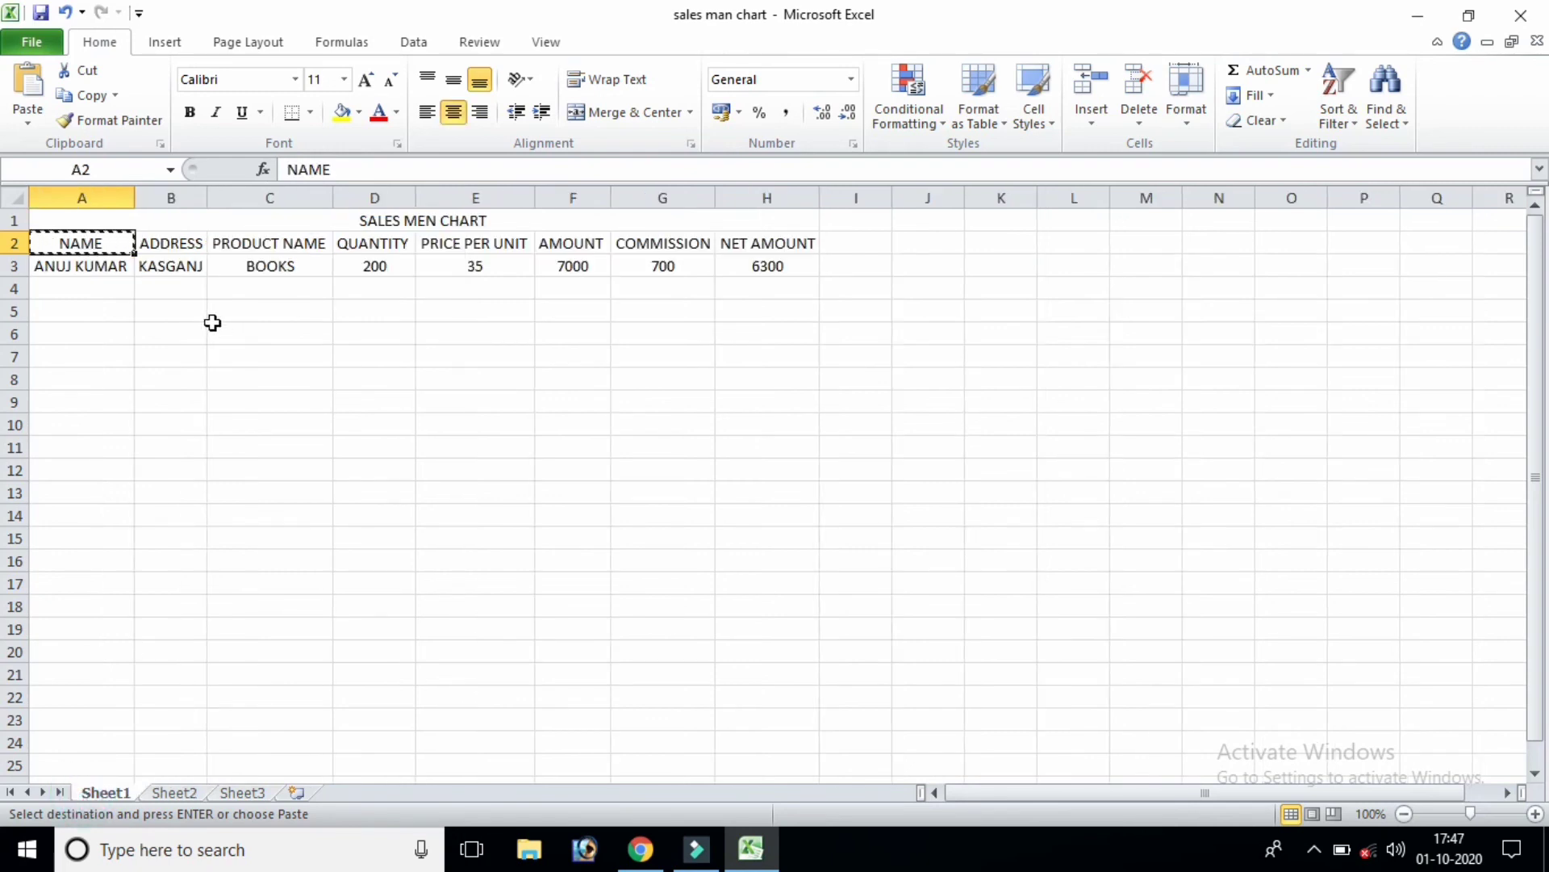
pyautogui.click(179, 246)
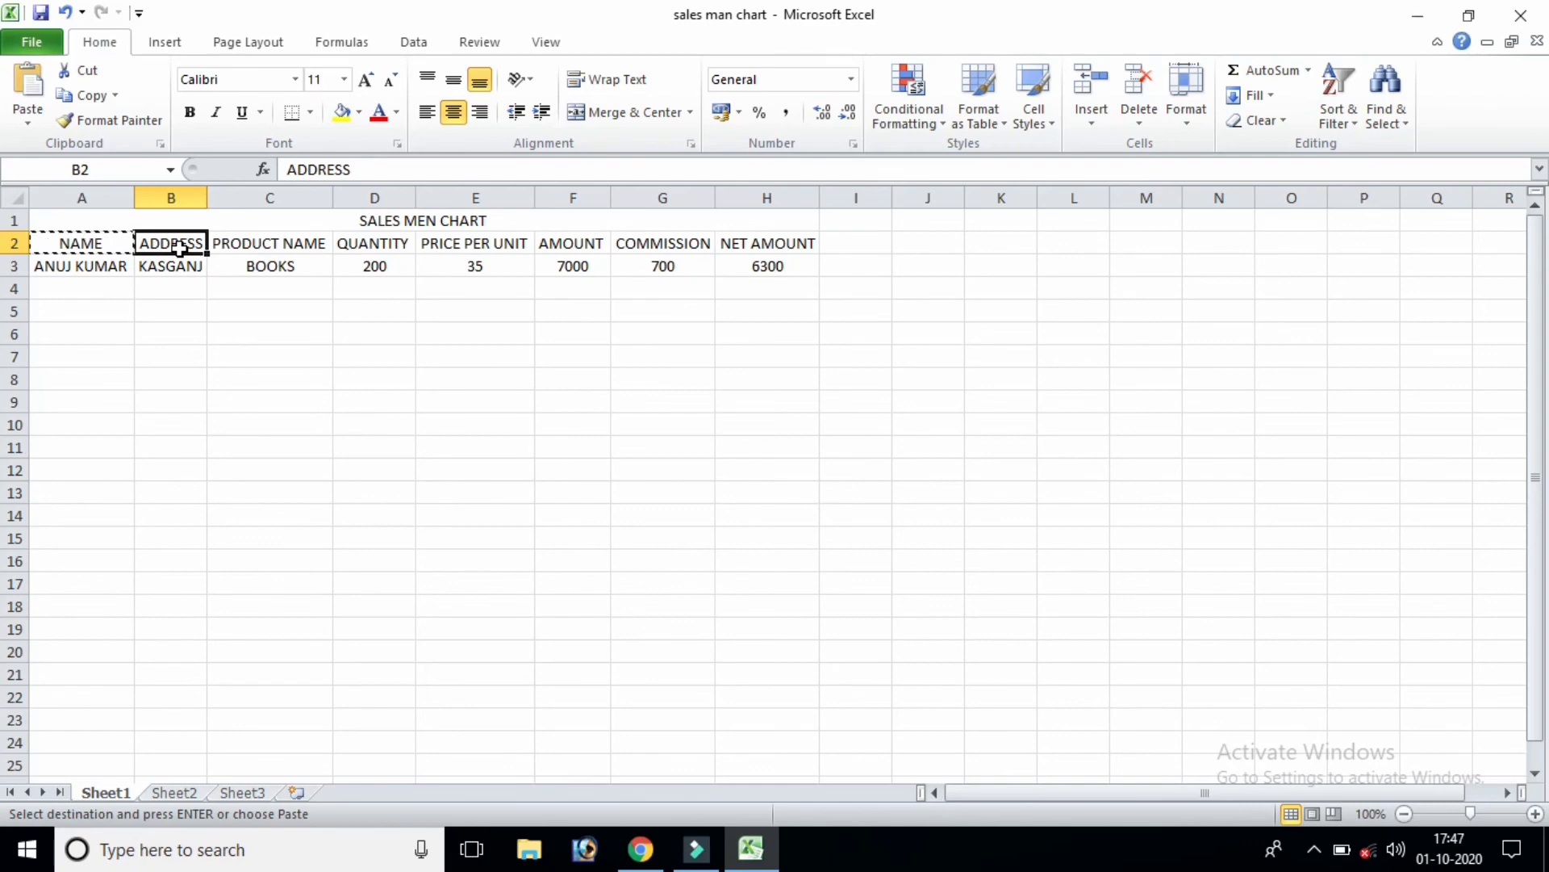
pyautogui.hotkey('ctrl', 'c')
pyautogui.click(168, 792)
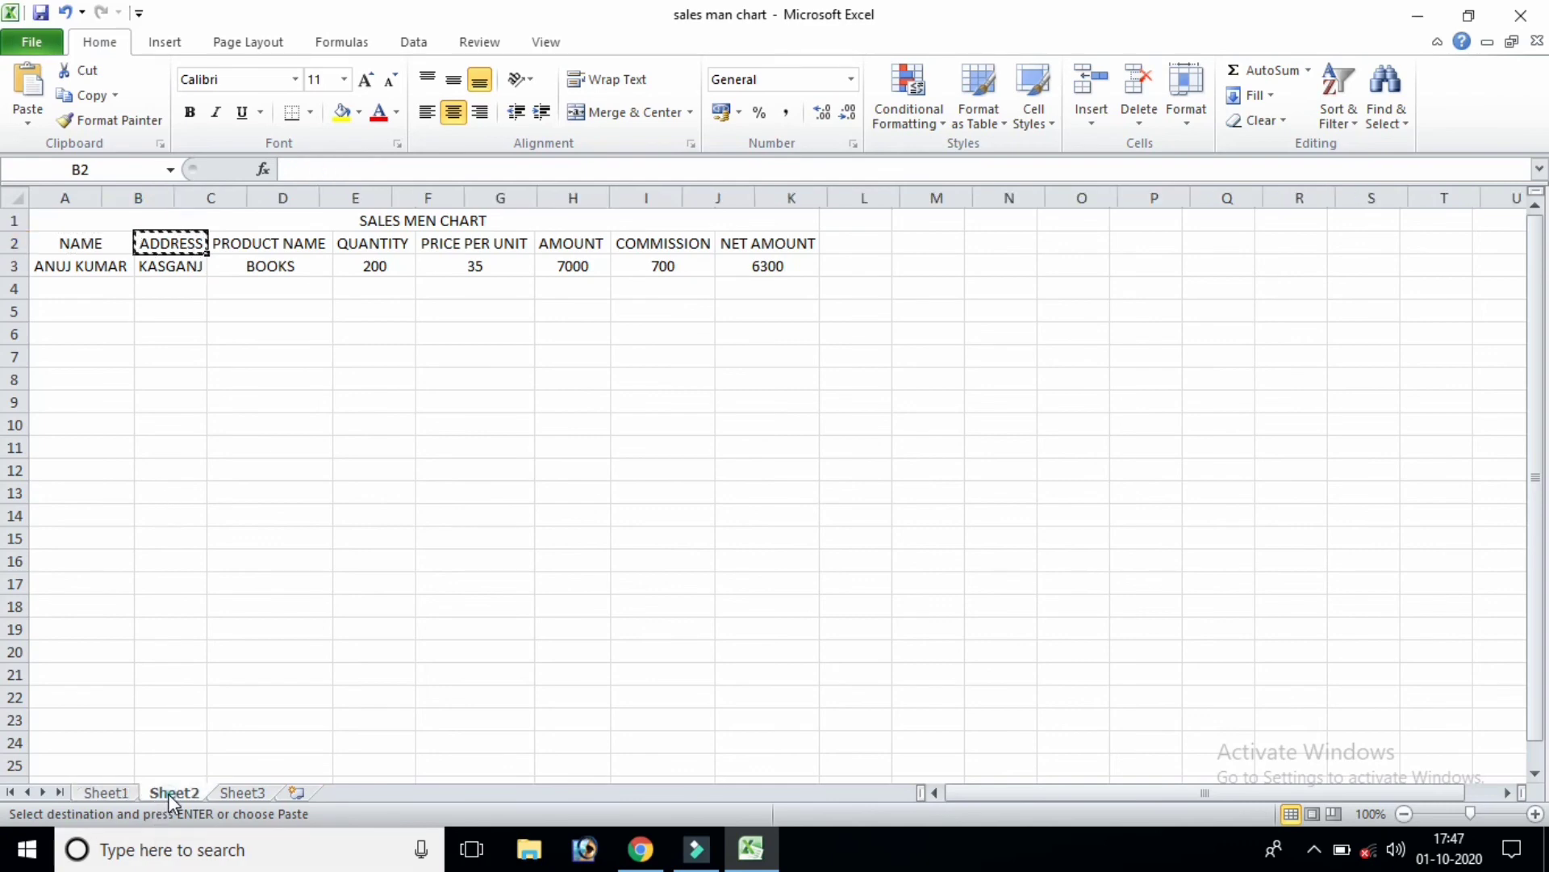
pyautogui.hotkey('ctrl', 'v')
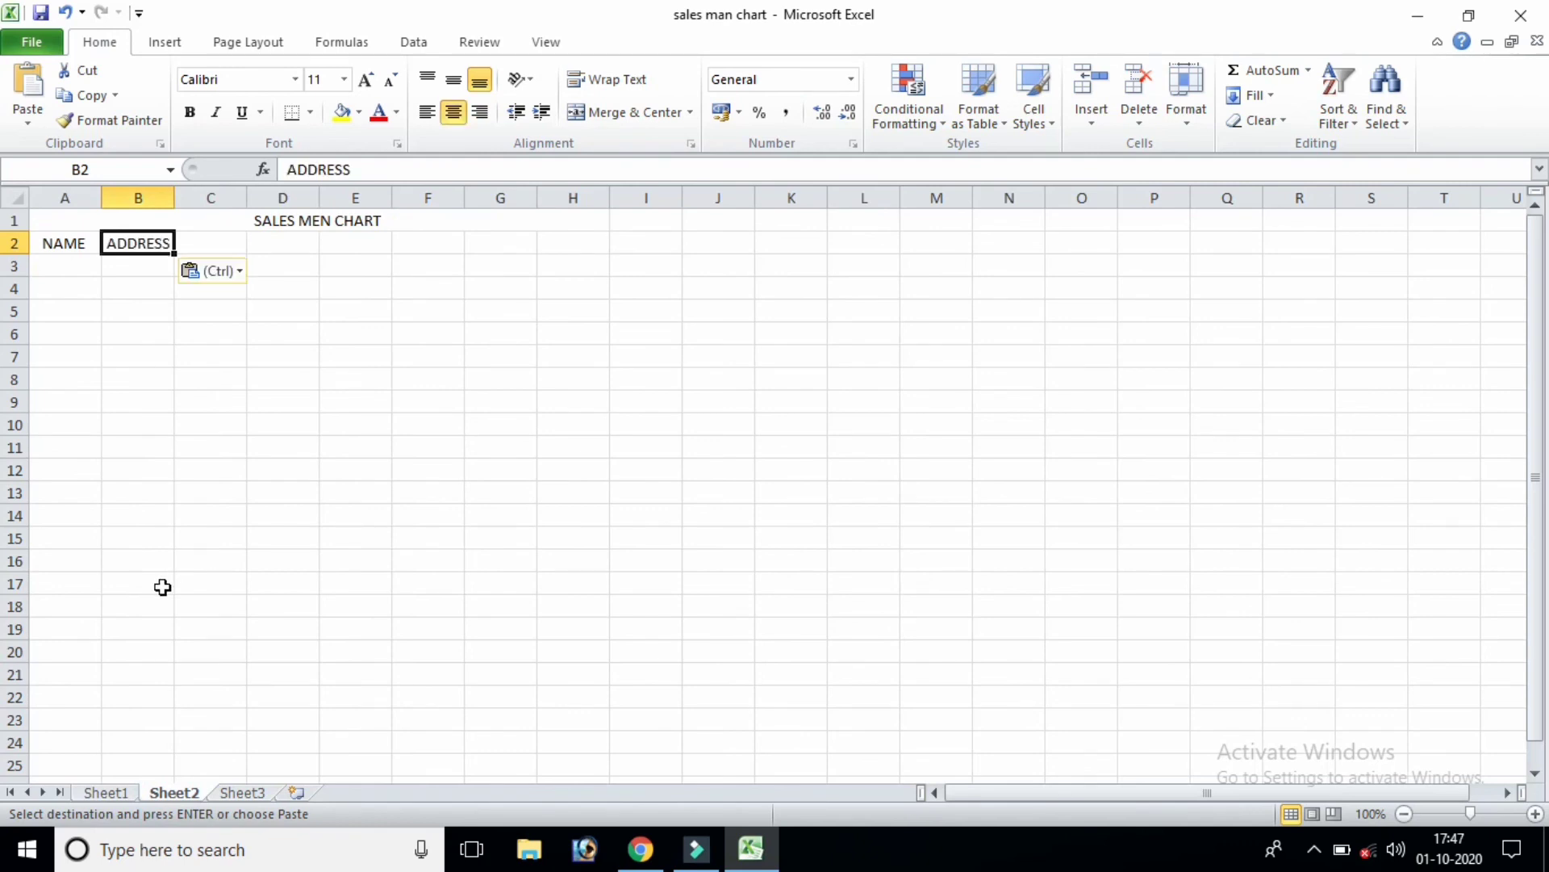
# - Copy the PRODUCT NAME heading from cell C2 of Sheet1 into cell C2 of Sheet2
pyautogui.click(240, 243)
pyautogui.click(103, 793)
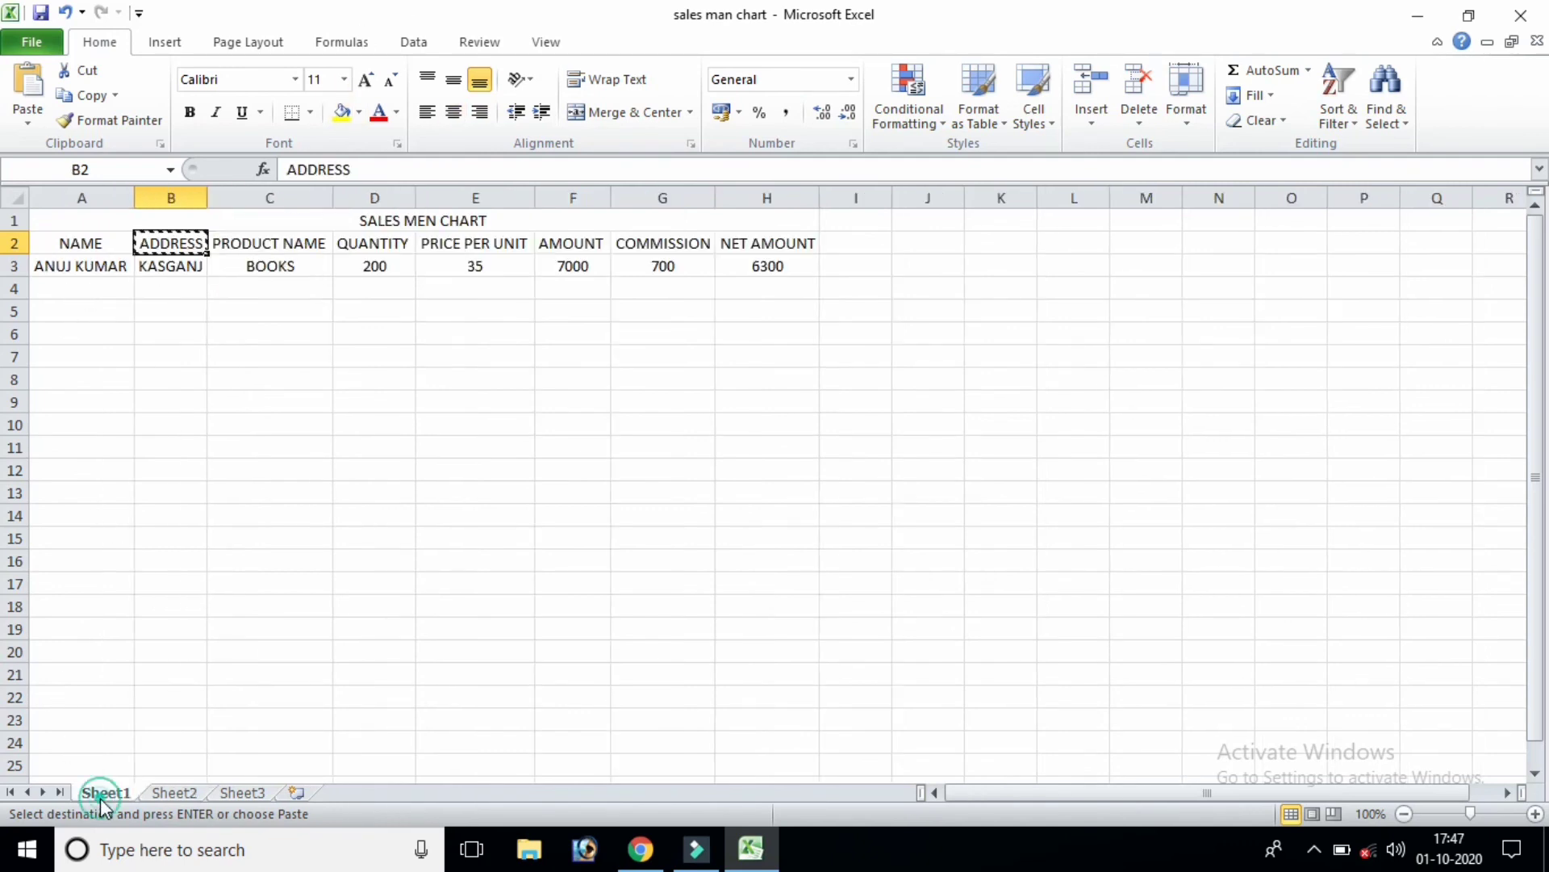
pyautogui.click(281, 241)
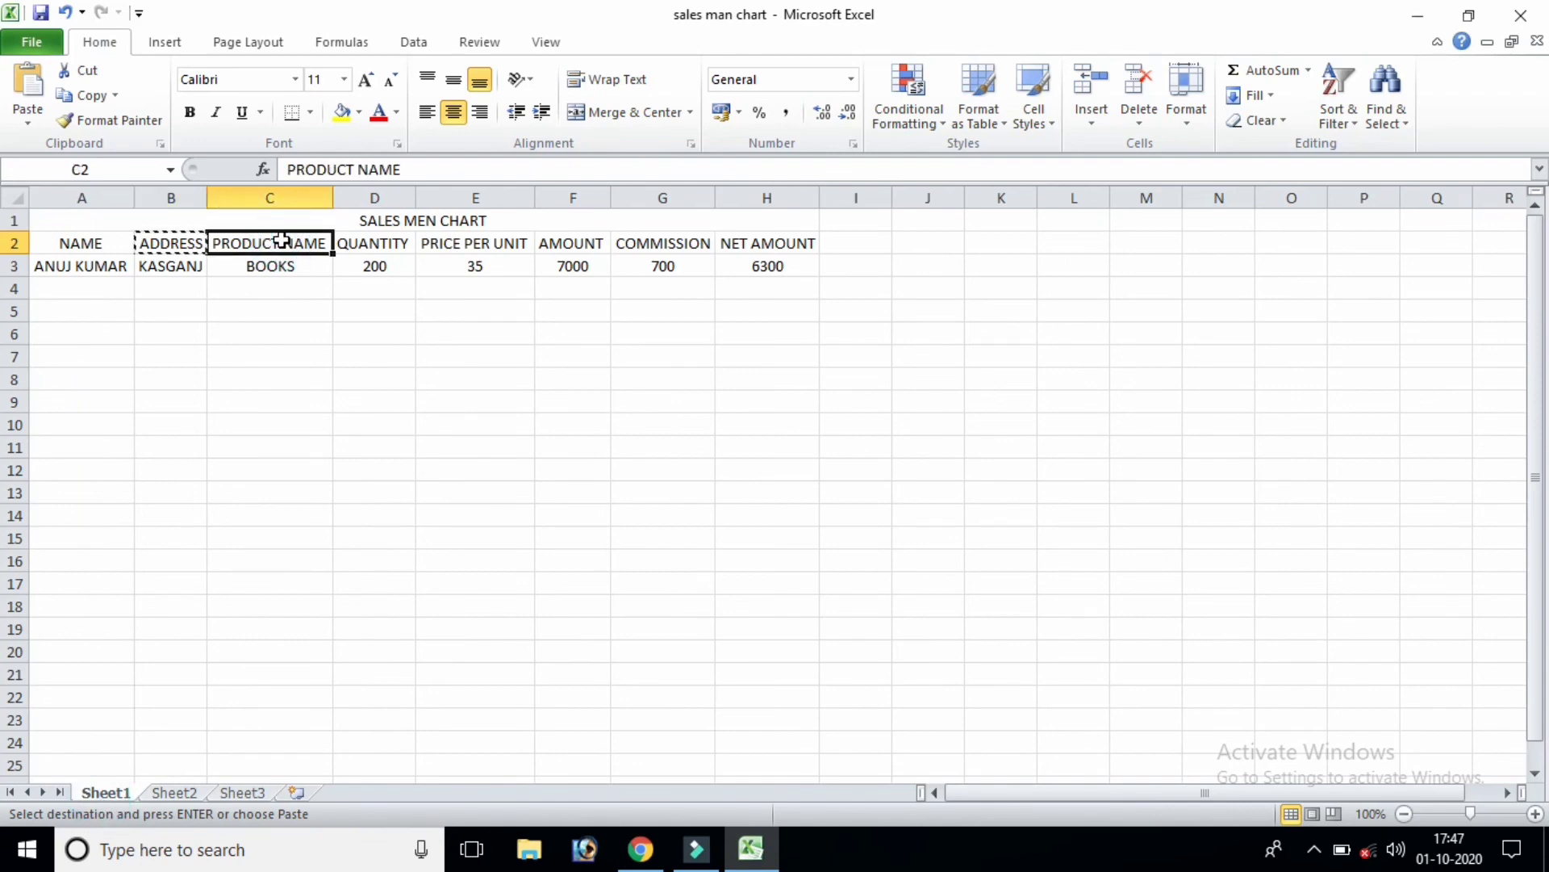
pyautogui.hotkey('ctrl', 'c')
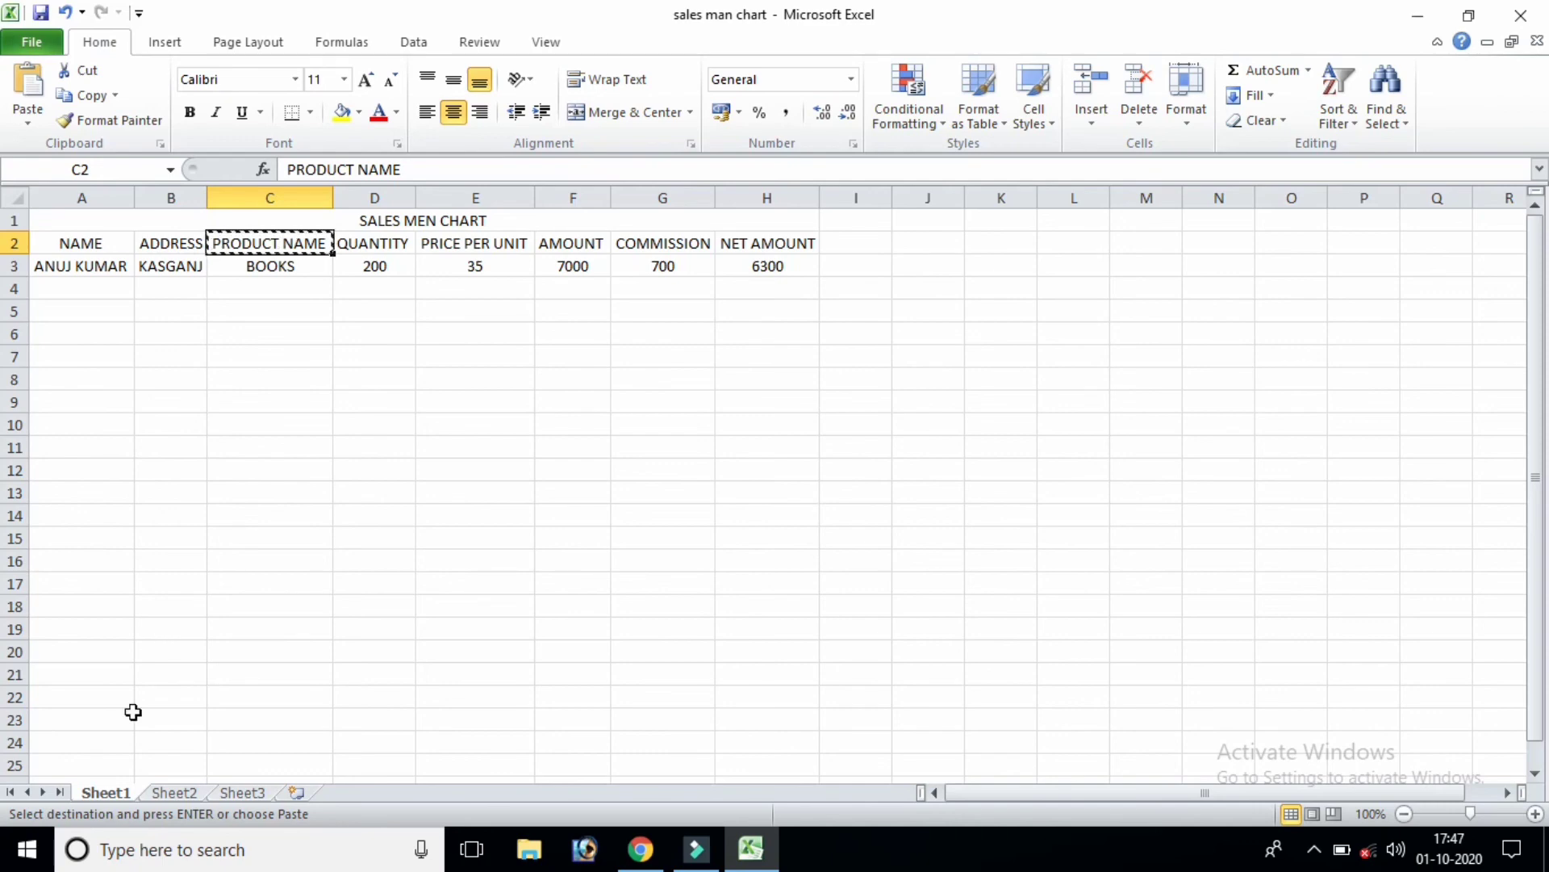
pyautogui.click(184, 795)
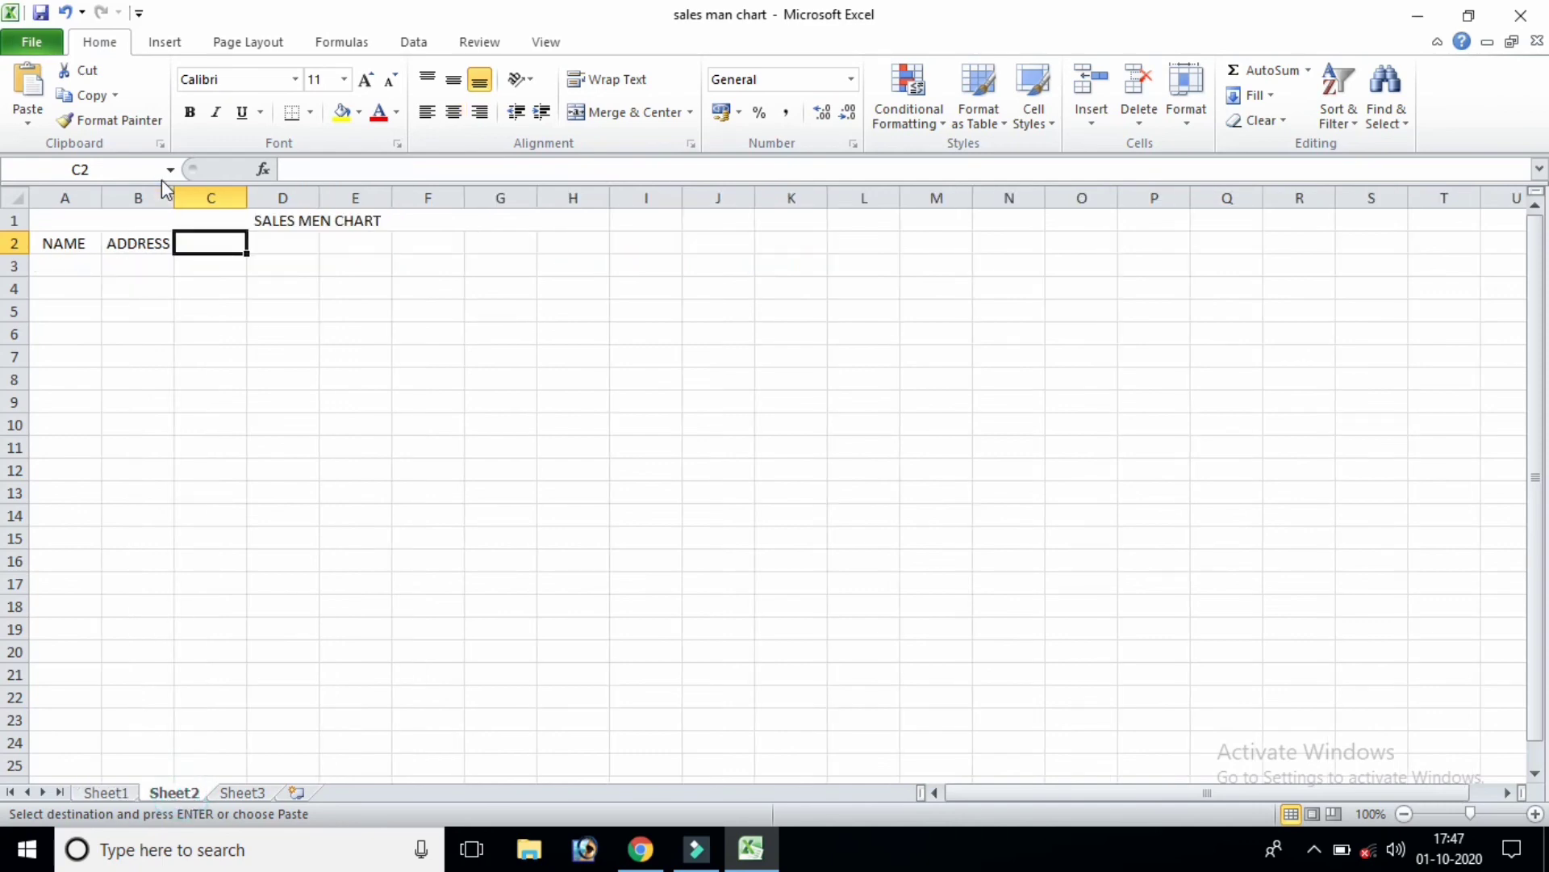
pyautogui.hotkey('ctrl', 'v')
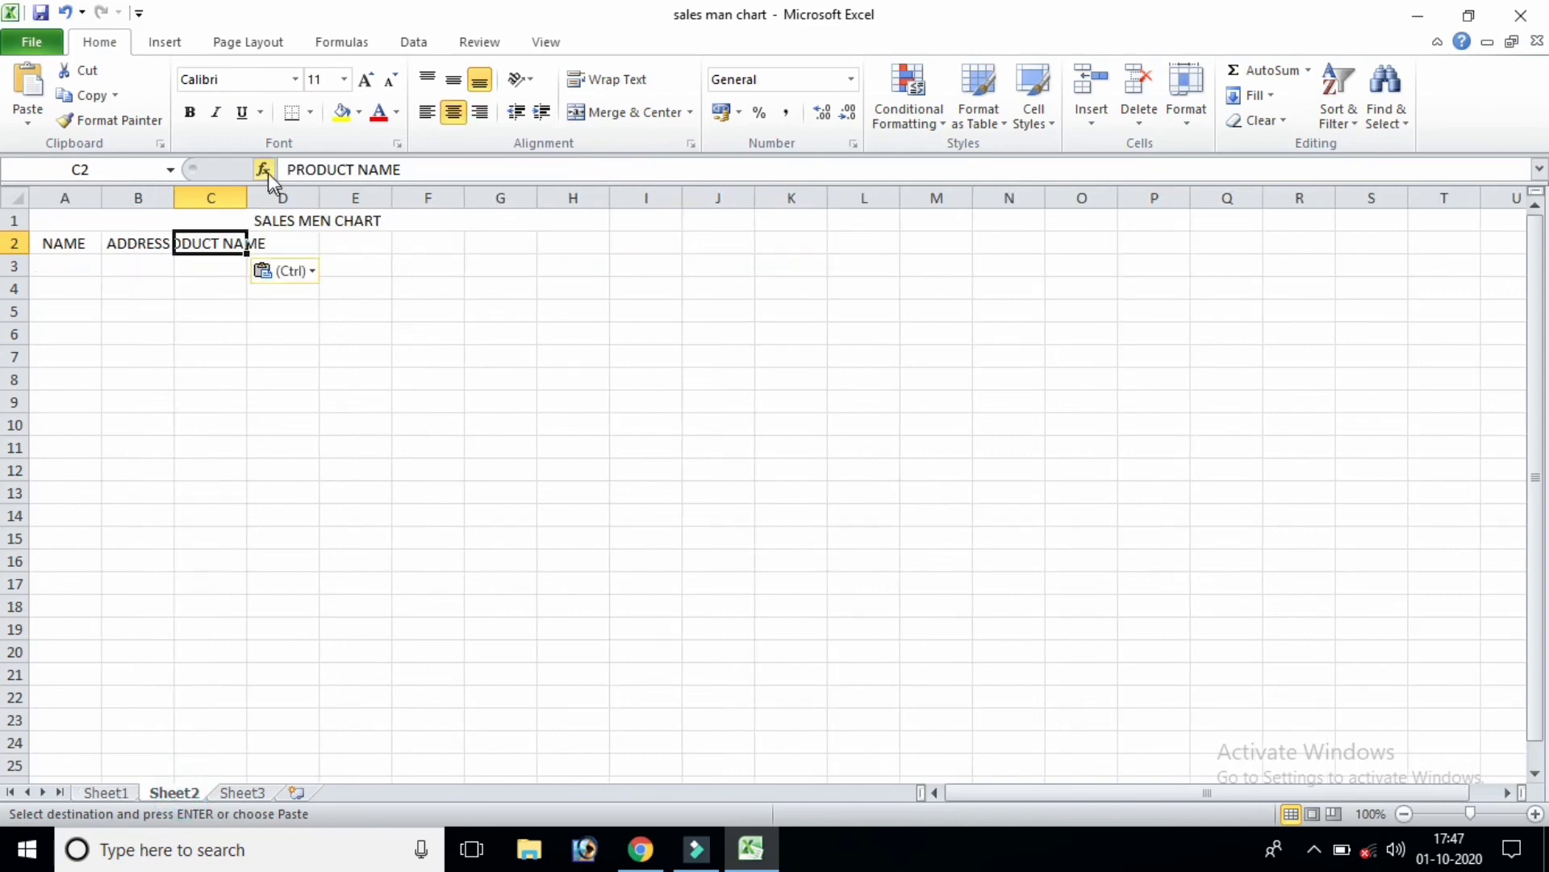
# - Copy the QUANTITY heading from cell D2 of Sheet1 into cell D2 of Sheet2
pyautogui.click(287, 242)
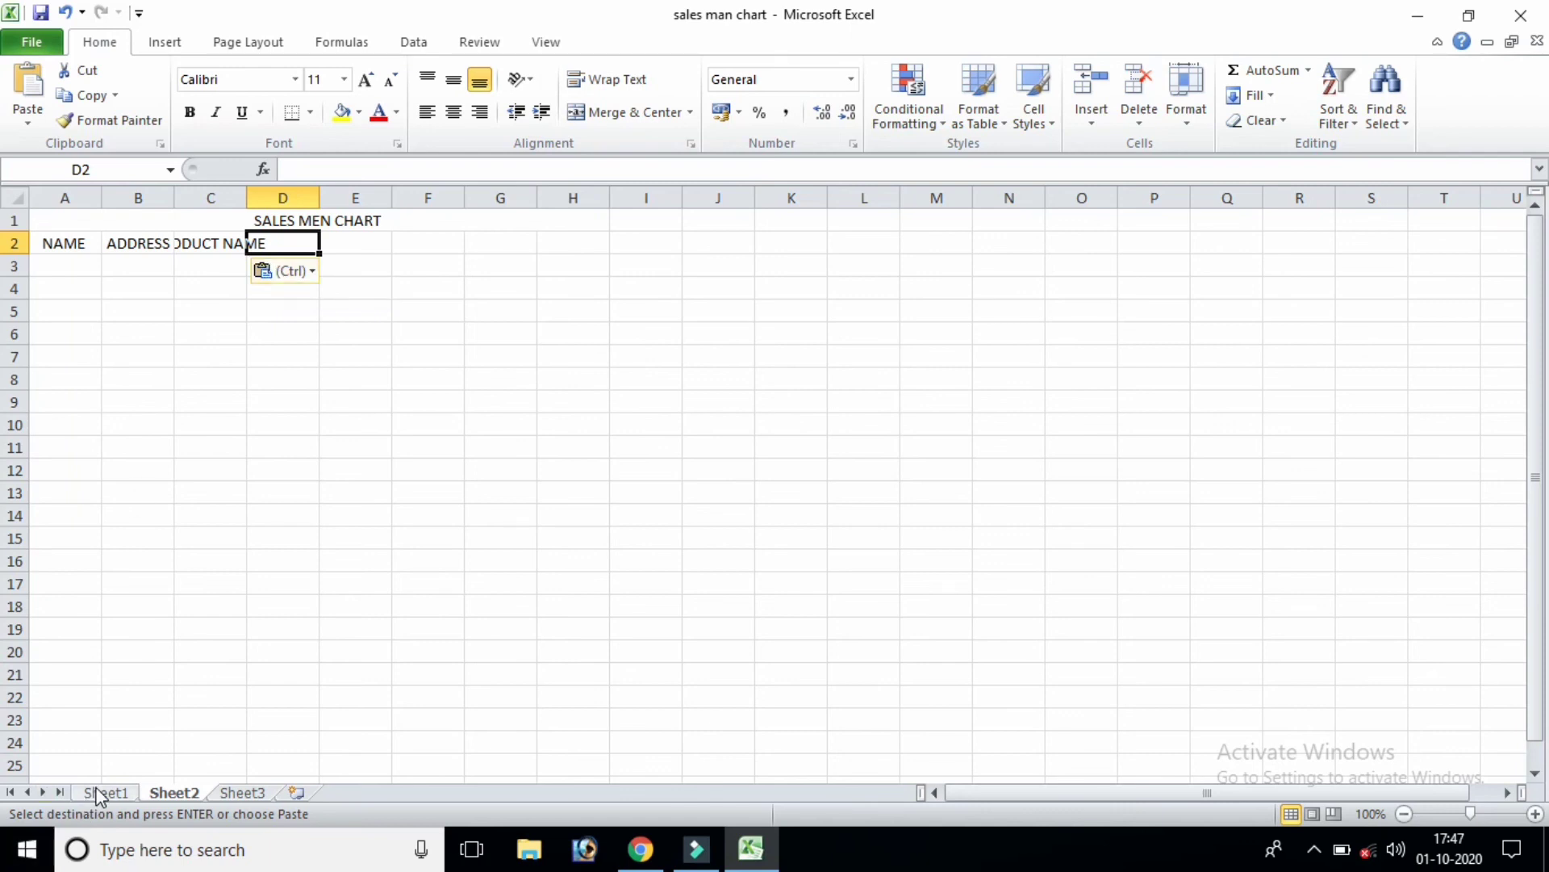
pyautogui.click(125, 793)
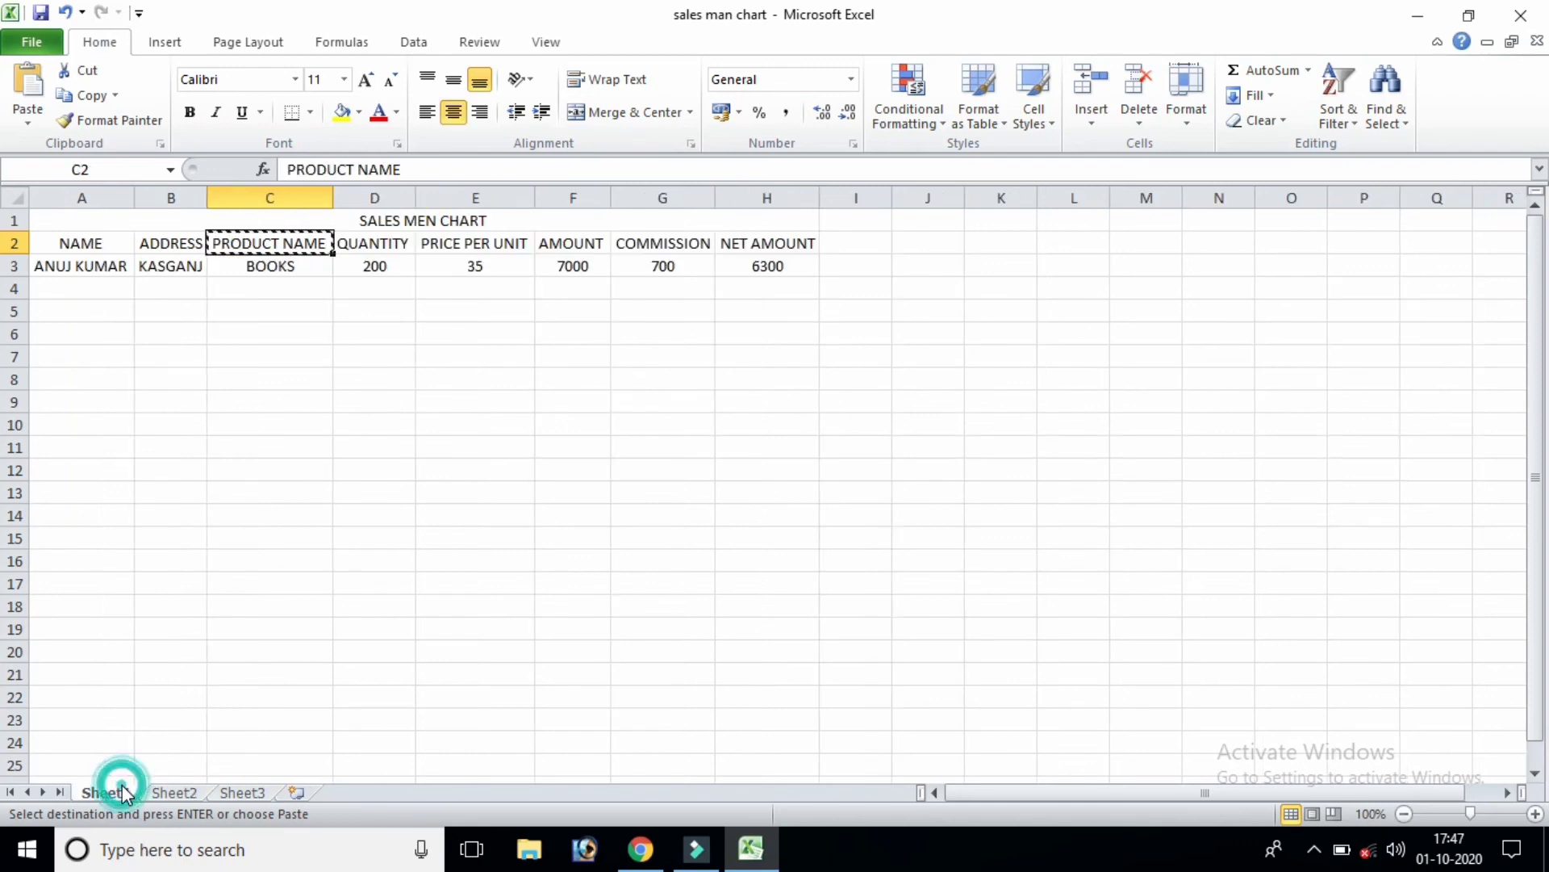
pyautogui.click(388, 238)
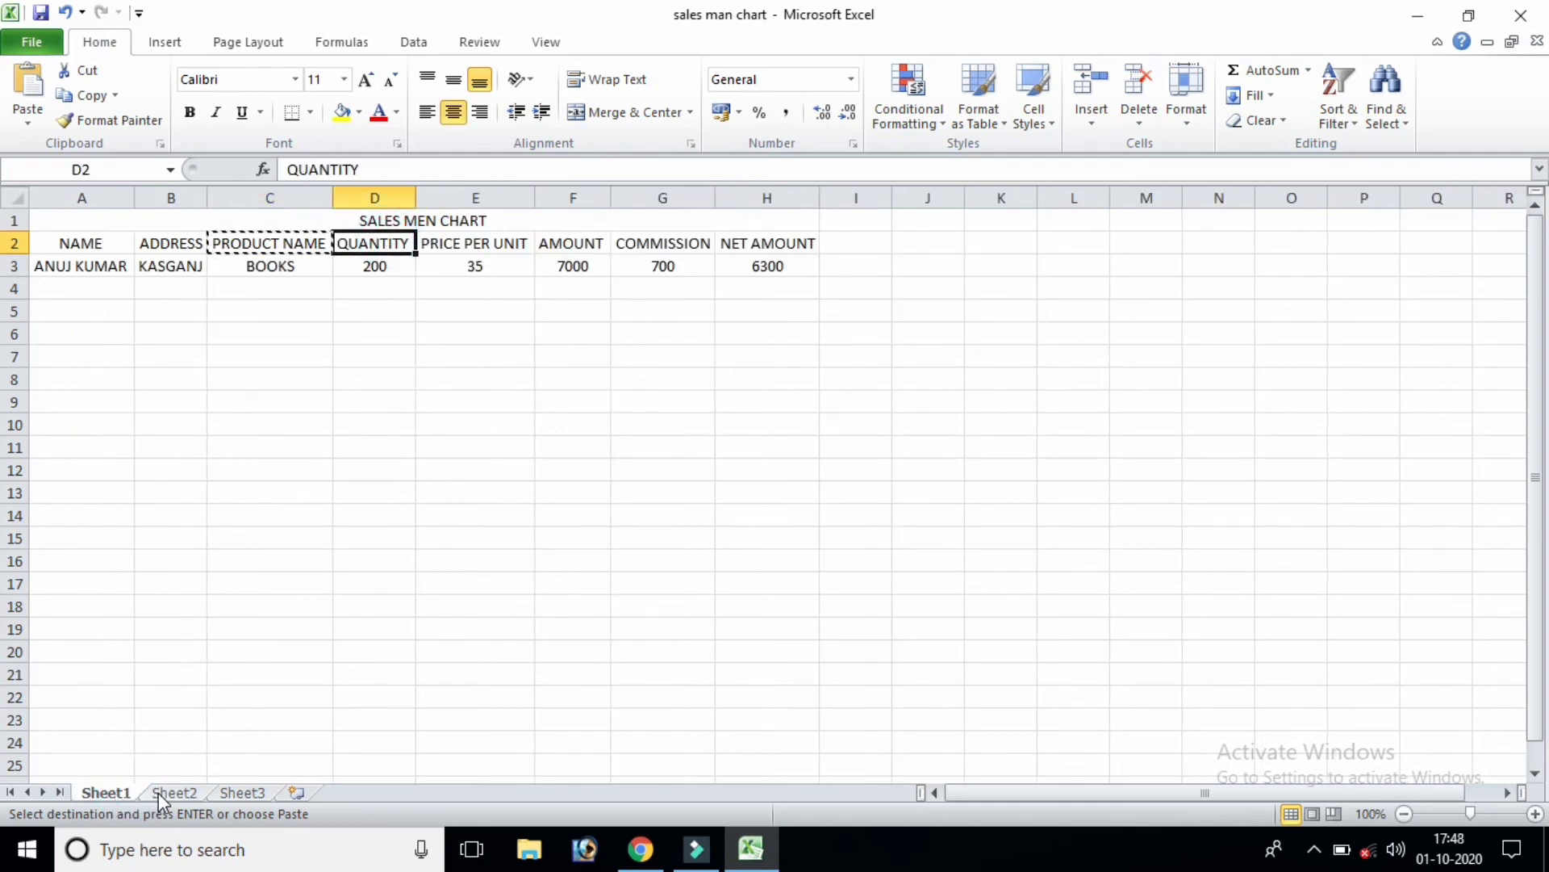
pyautogui.hotkey('ctrl', 'c')
pyautogui.click(176, 792)
pyautogui.hotkey('ctrl', 'v')
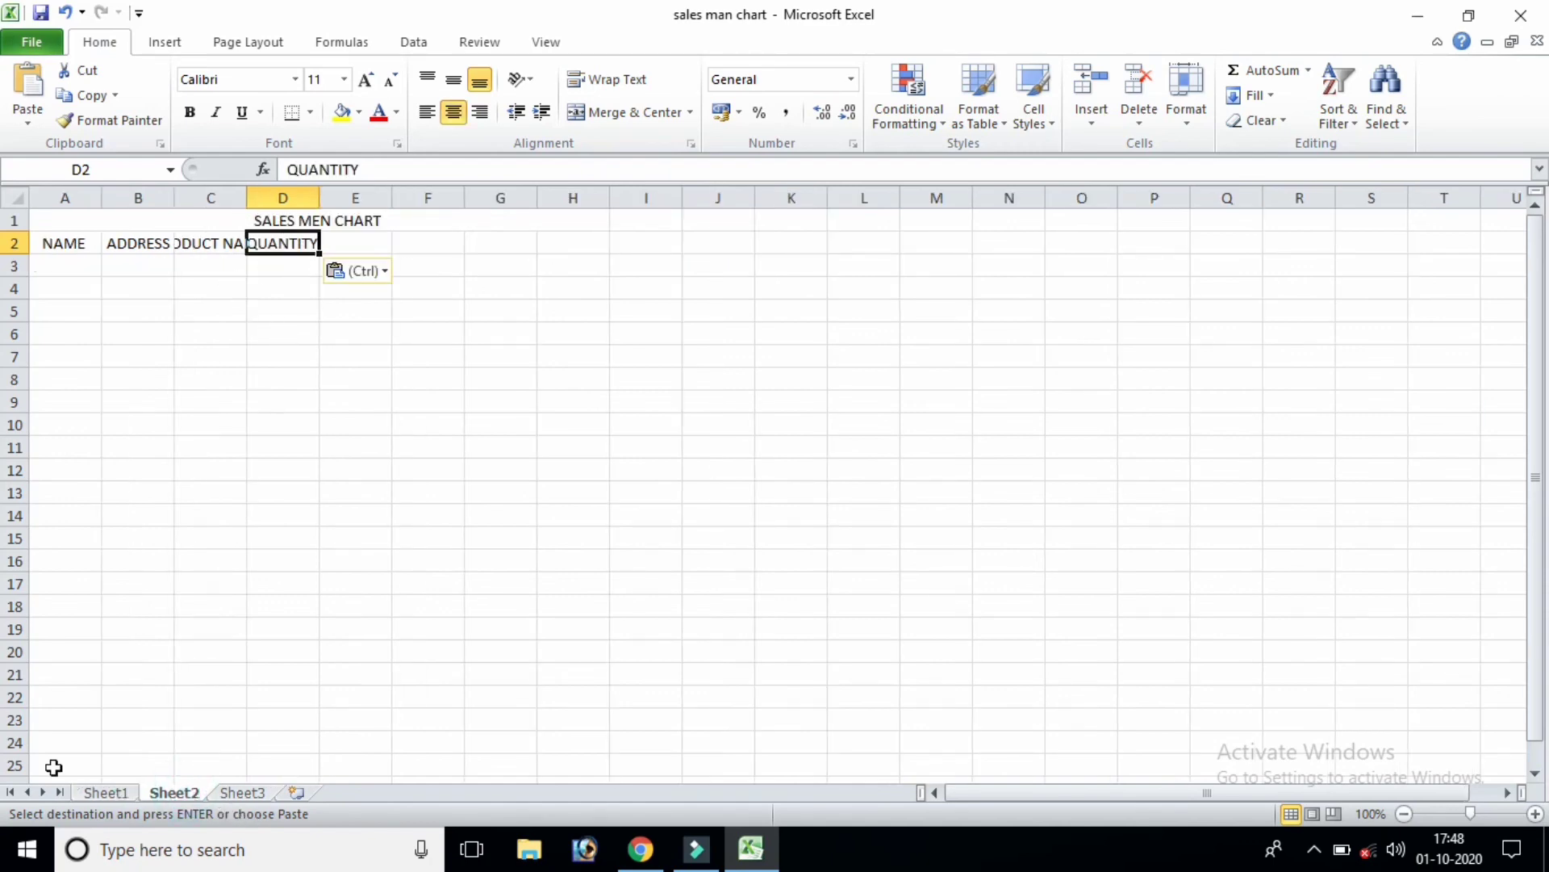
# - Copy the PRICE PER UNIT heading from cell E2 of Sheet1 into cell E2 of Sheet2
pyautogui.click(99, 793)
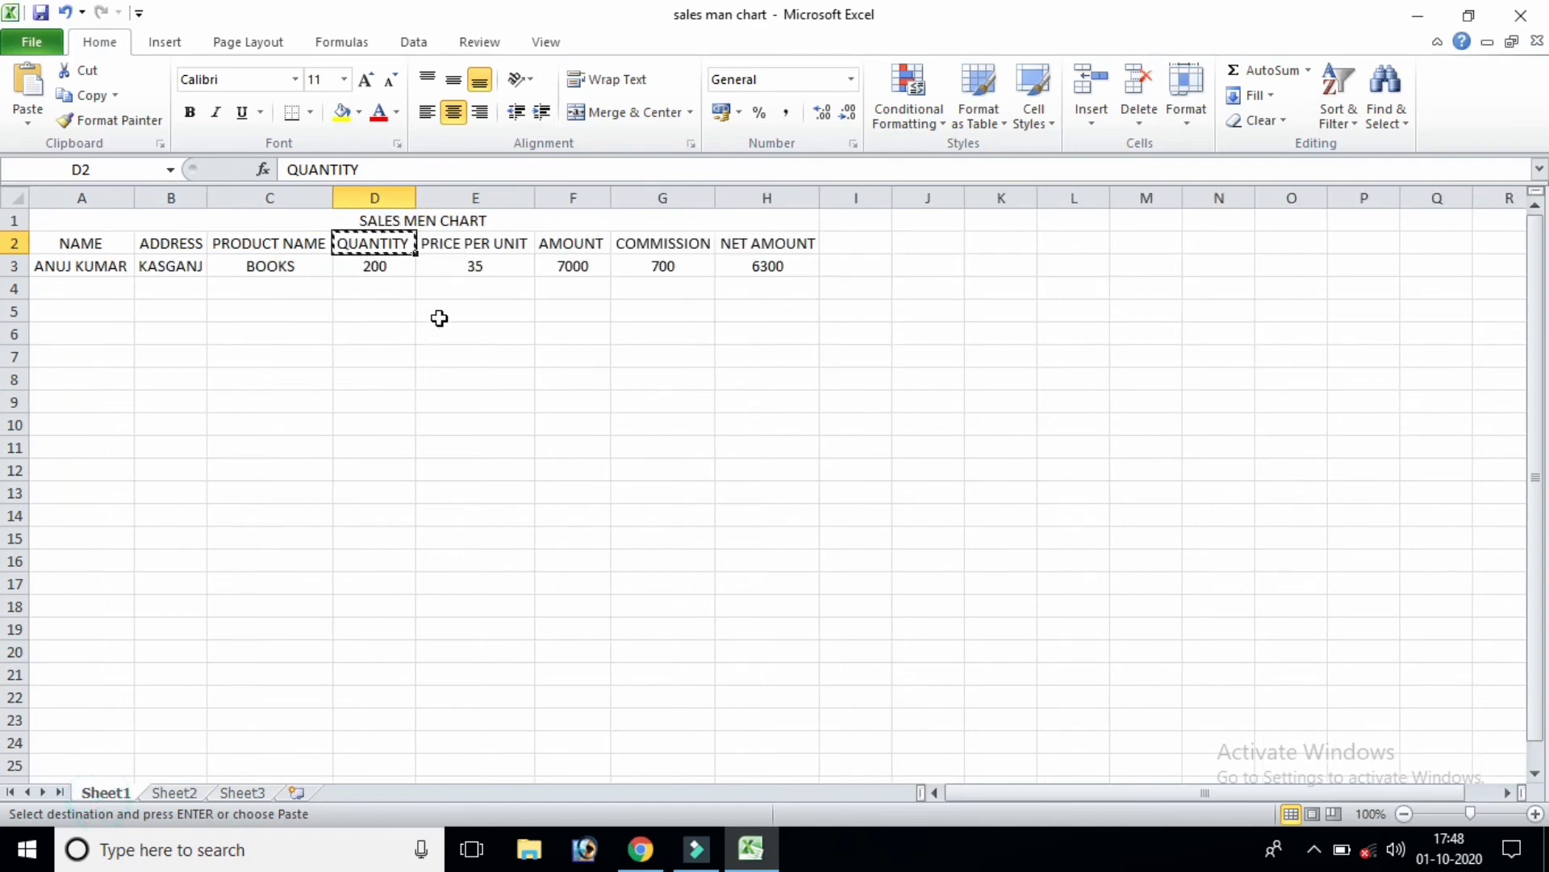
pyautogui.click(468, 245)
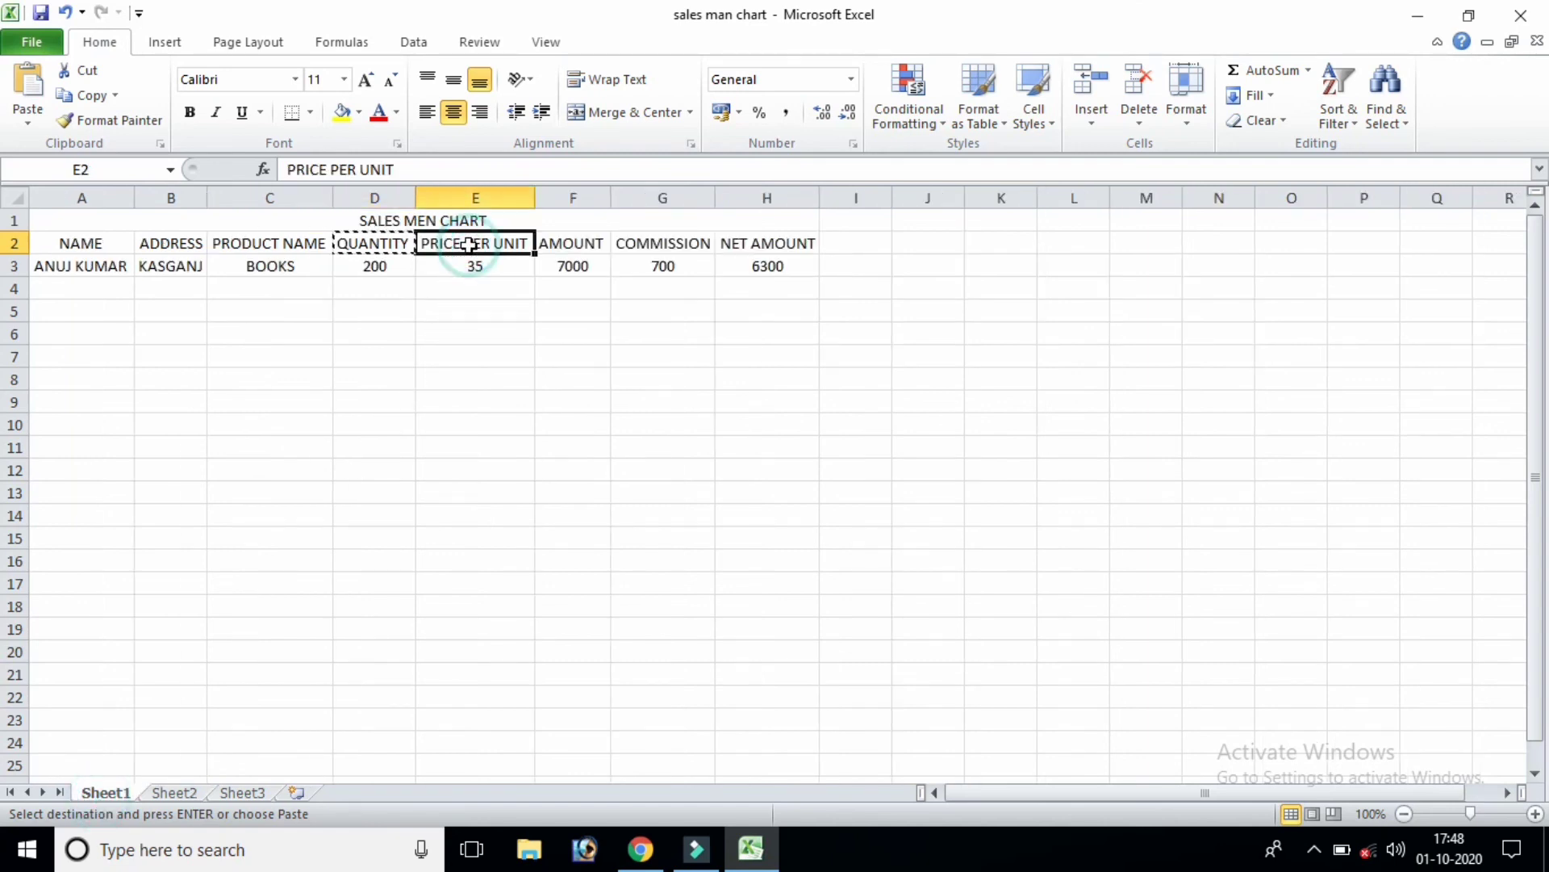
pyautogui.hotkey('ctrl', 'c')
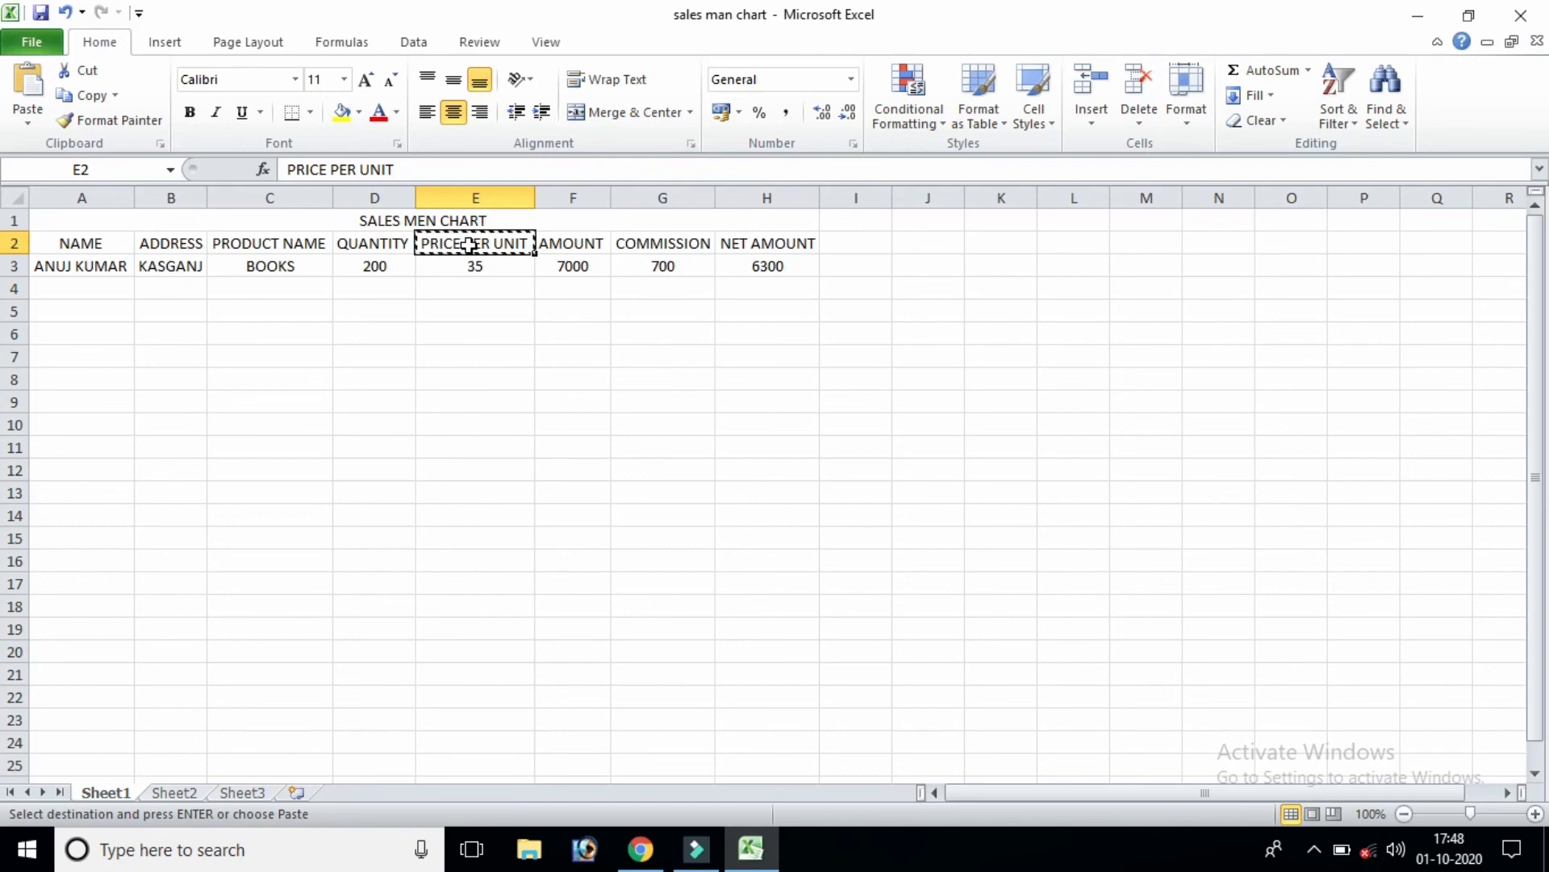
pyautogui.click(173, 793)
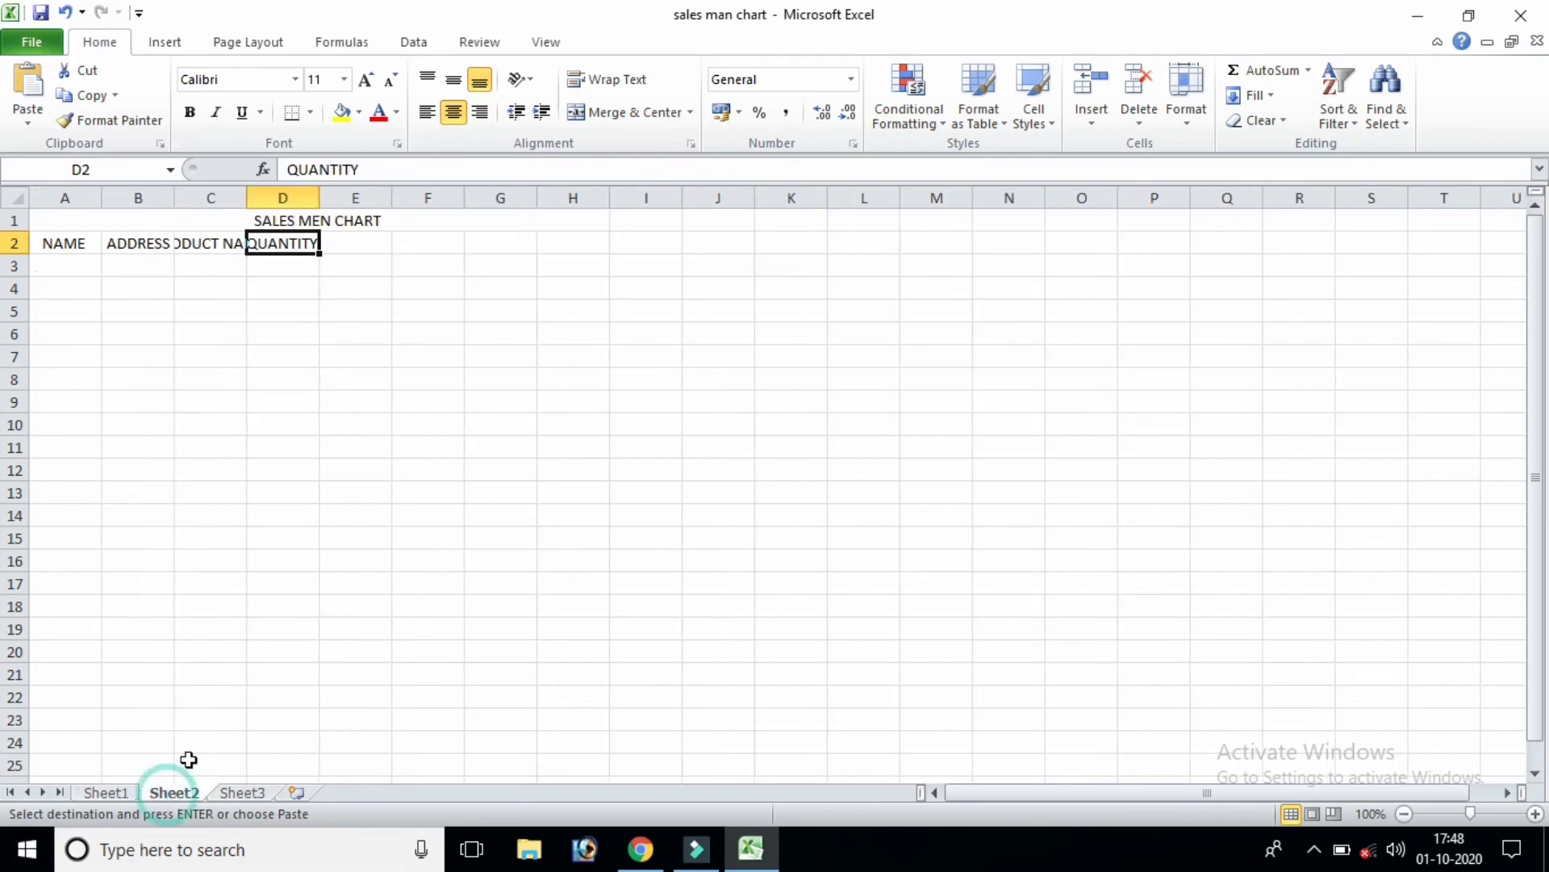
pyautogui.click(373, 249)
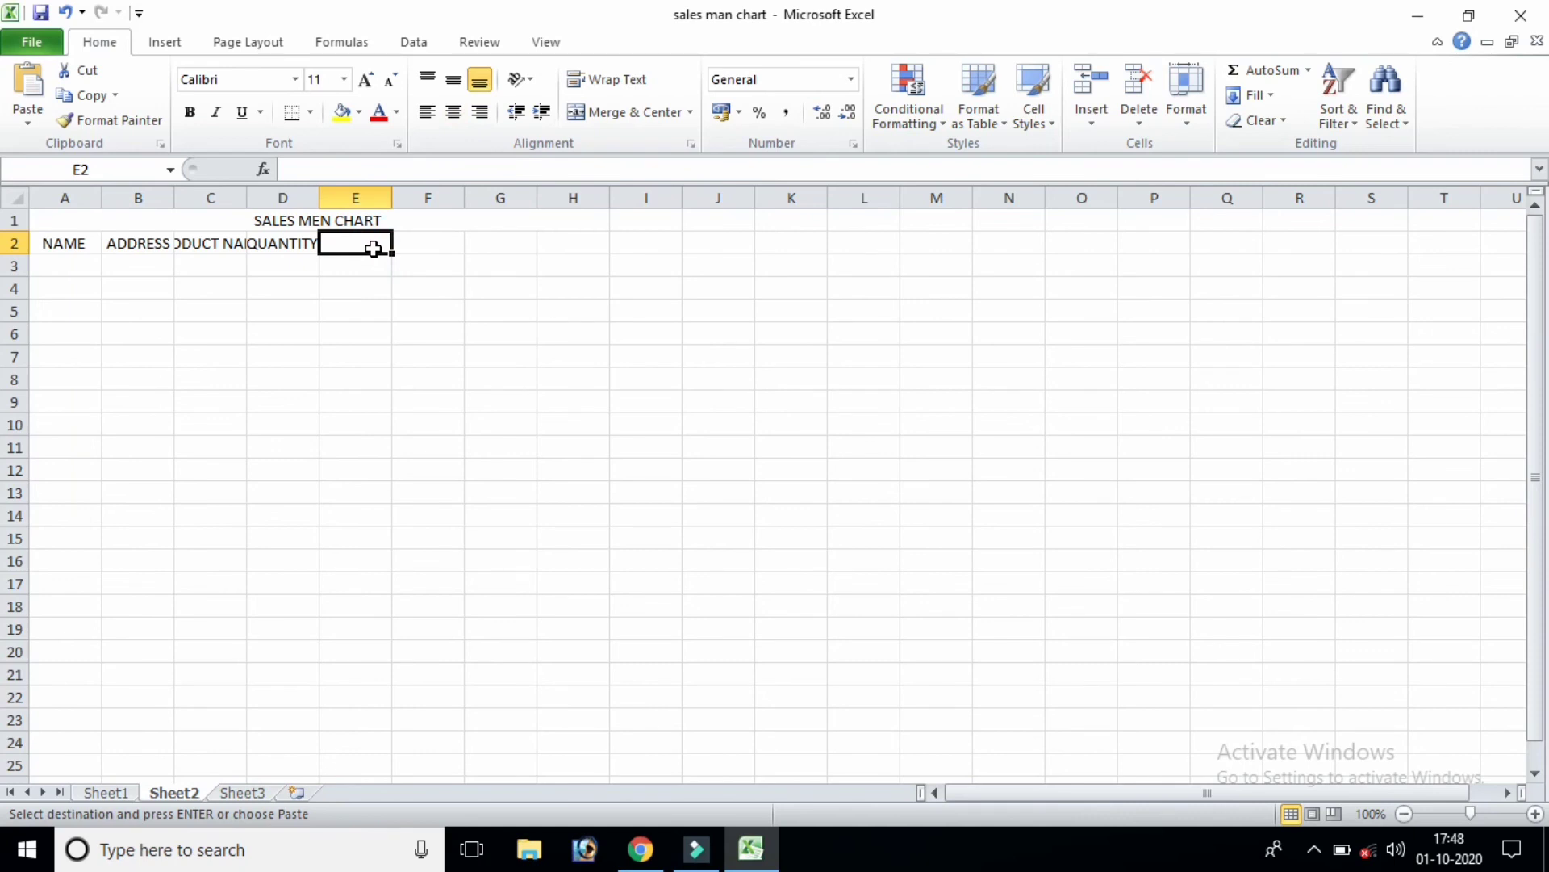
pyautogui.hotkey('ctrl', 'v')
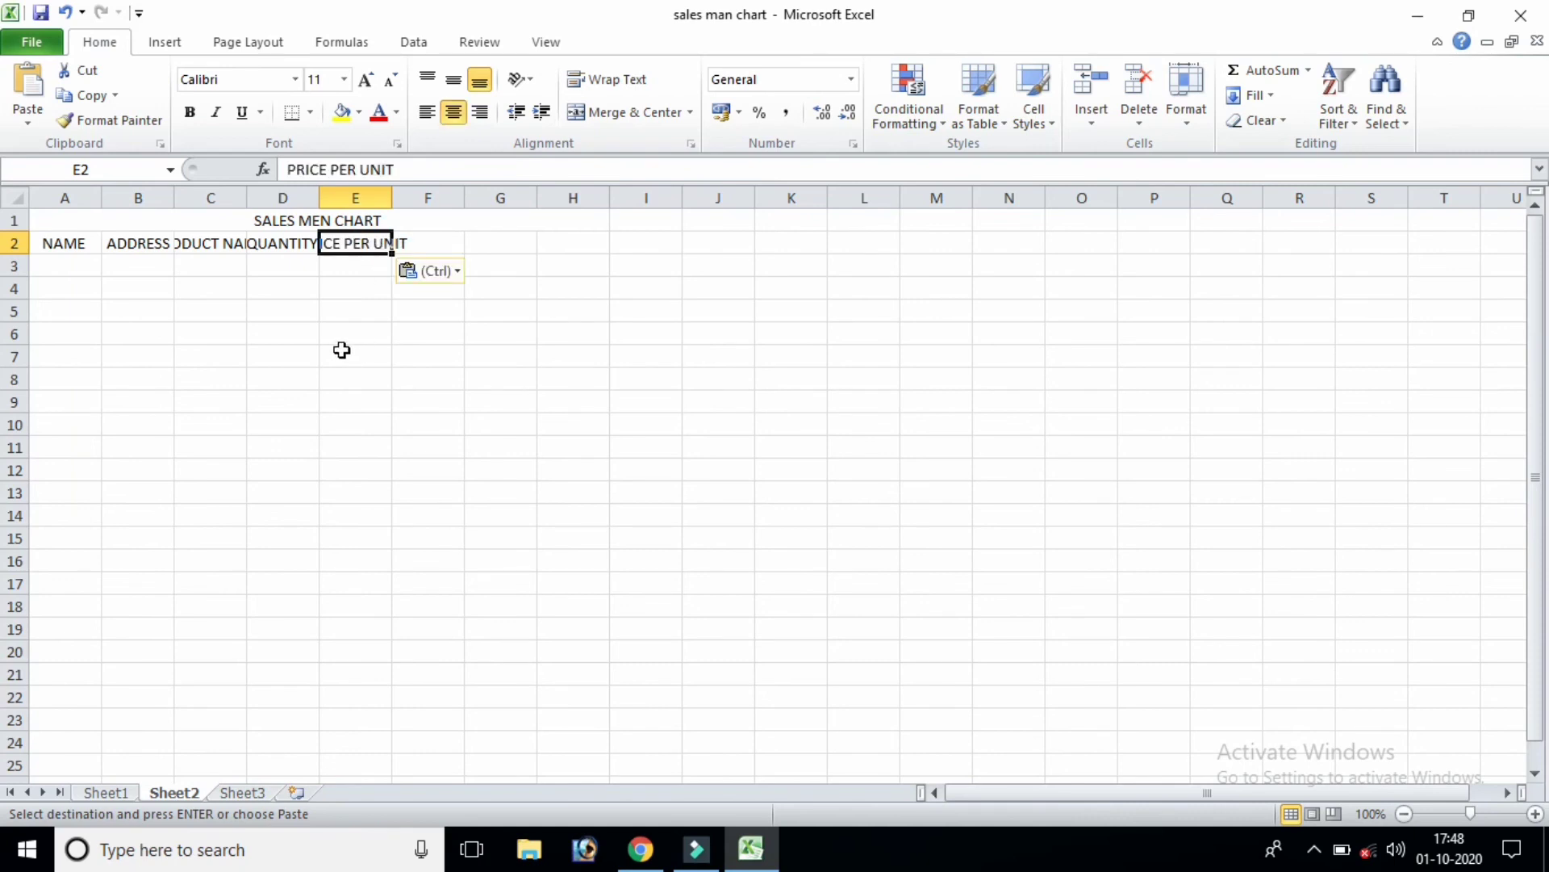
pyautogui.press('ctrl')
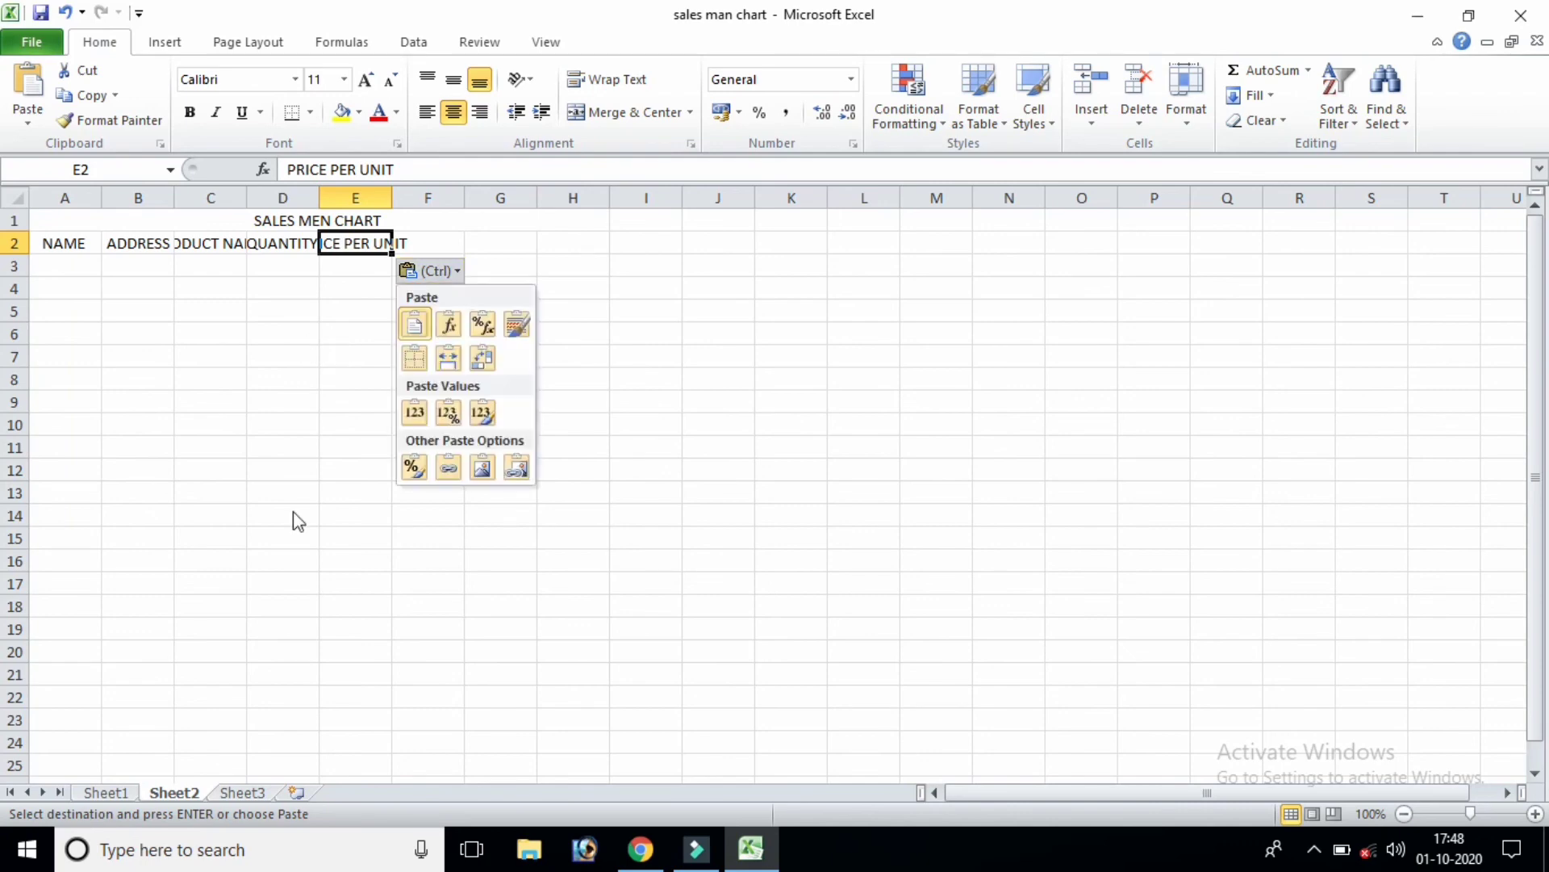
pyautogui.press('ctrl')
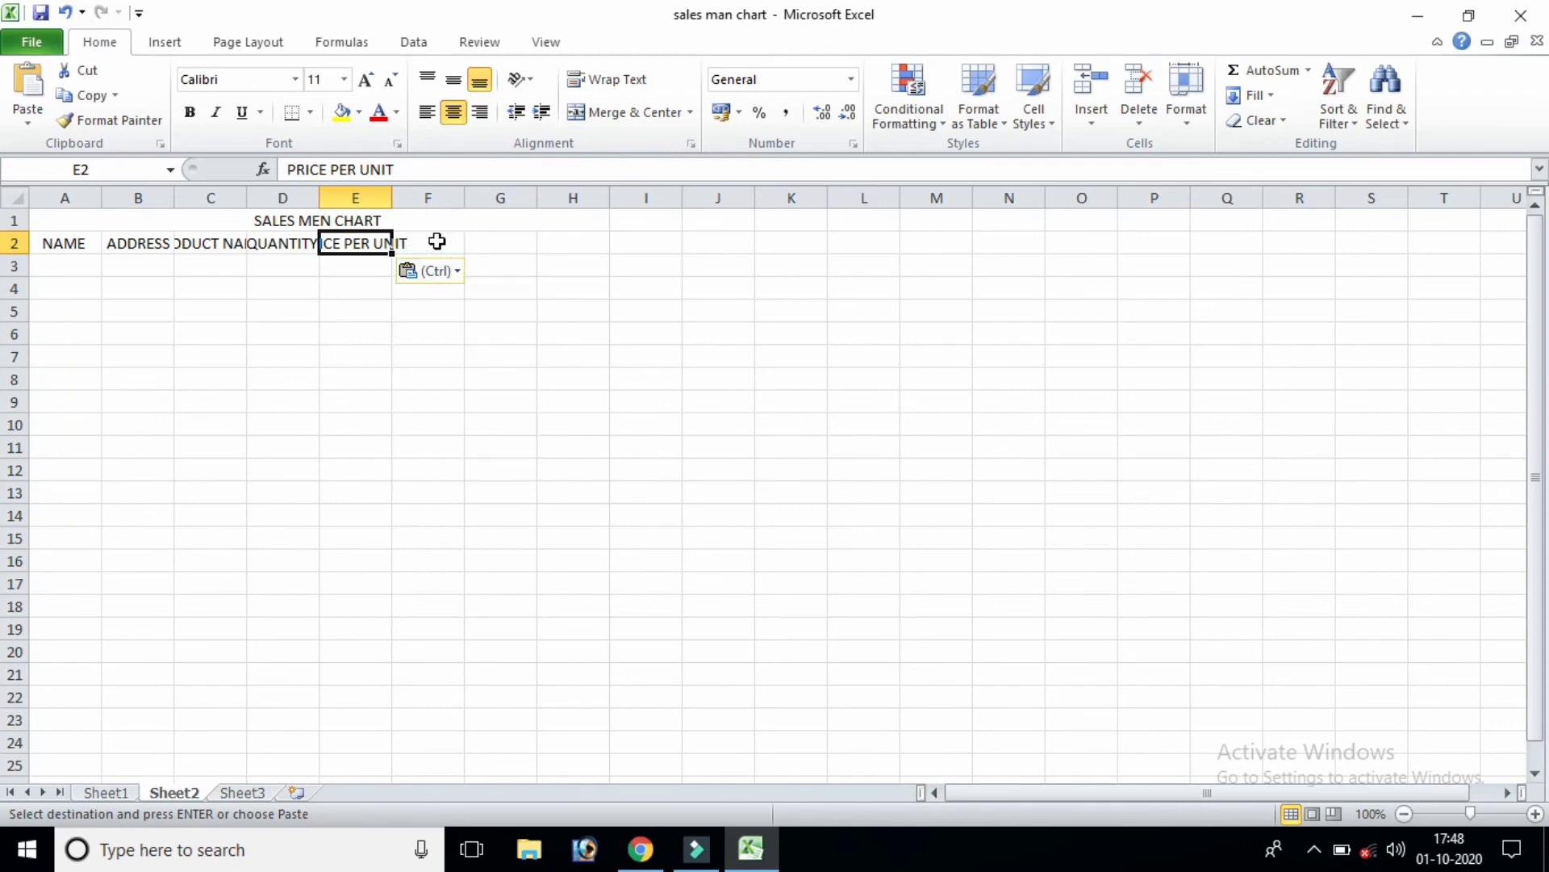
# - Copy the AMOUNT heading from cell F2 of Sheet1 into cell F2 of Sheet2
pyautogui.click(437, 241)
pyautogui.click(92, 780)
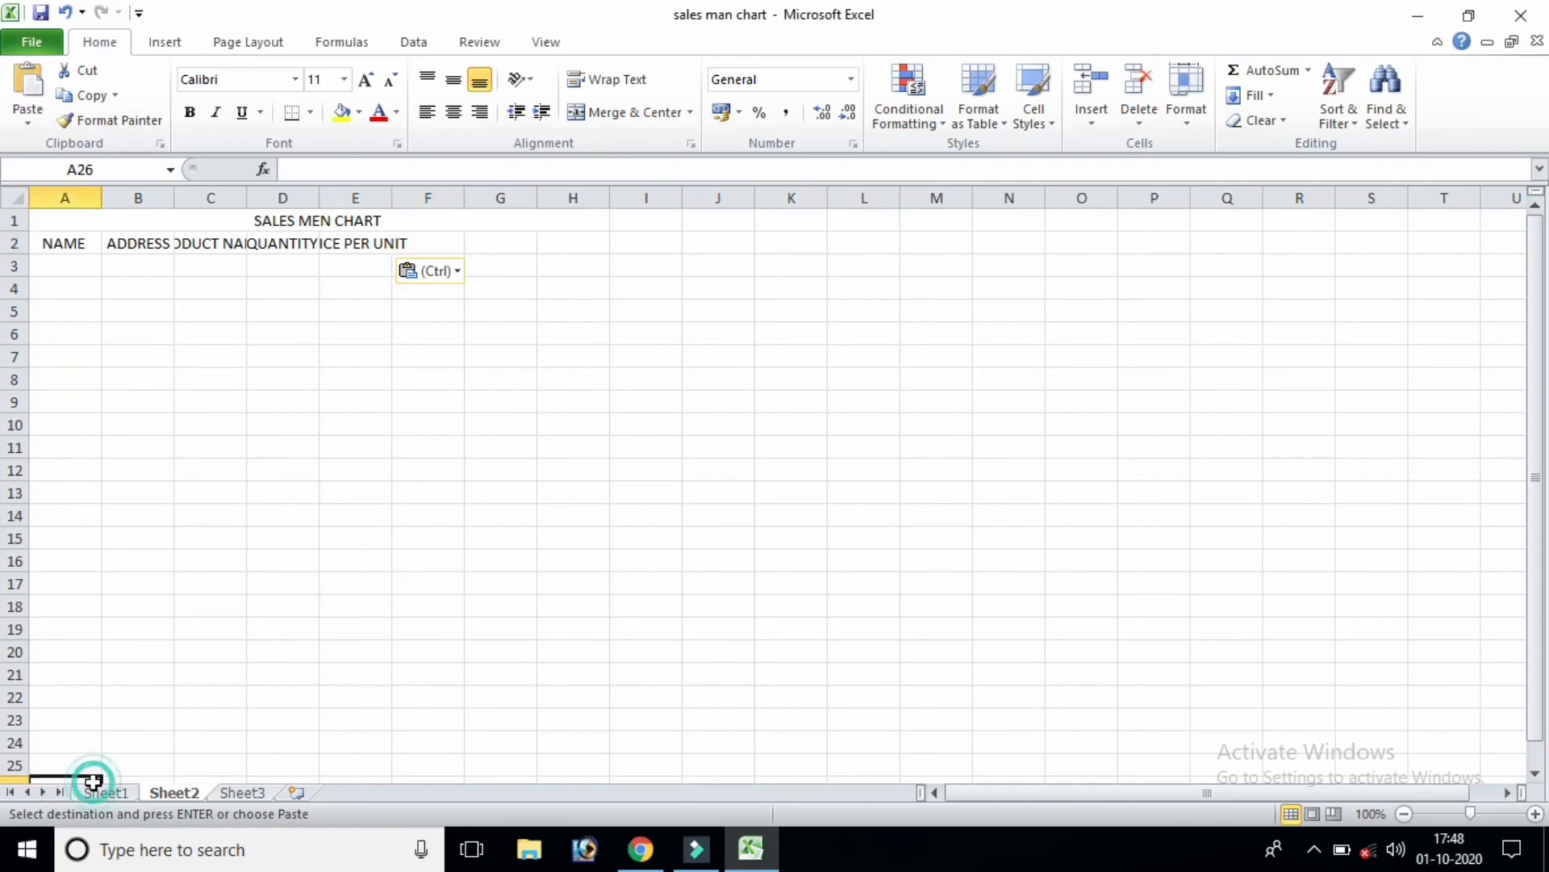
pyautogui.click(103, 794)
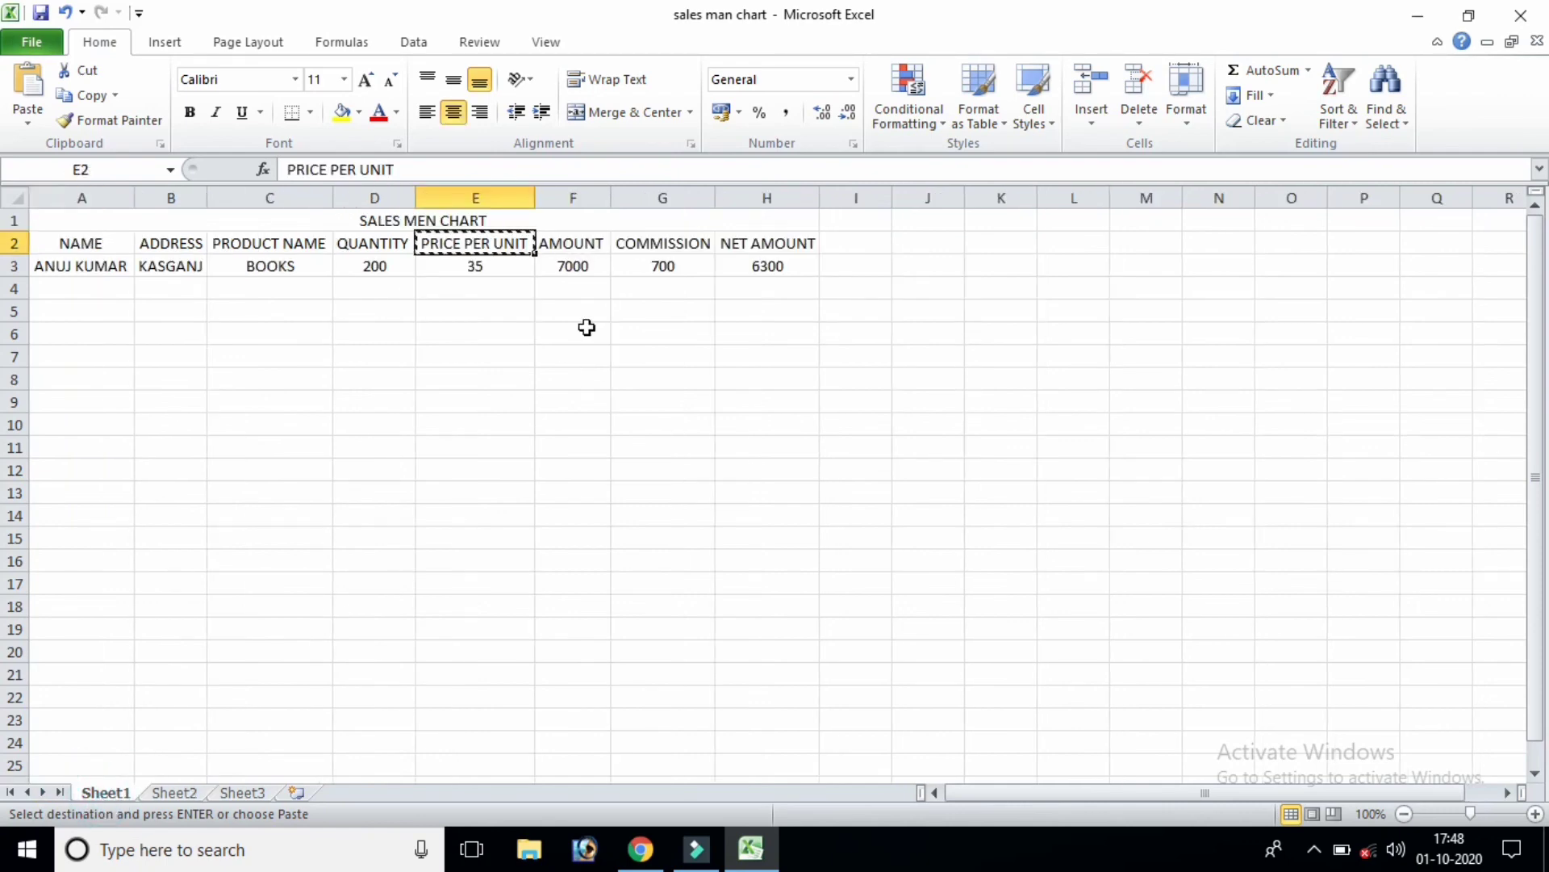
pyautogui.click(569, 244)
pyautogui.hotkey('ctrl', 'c')
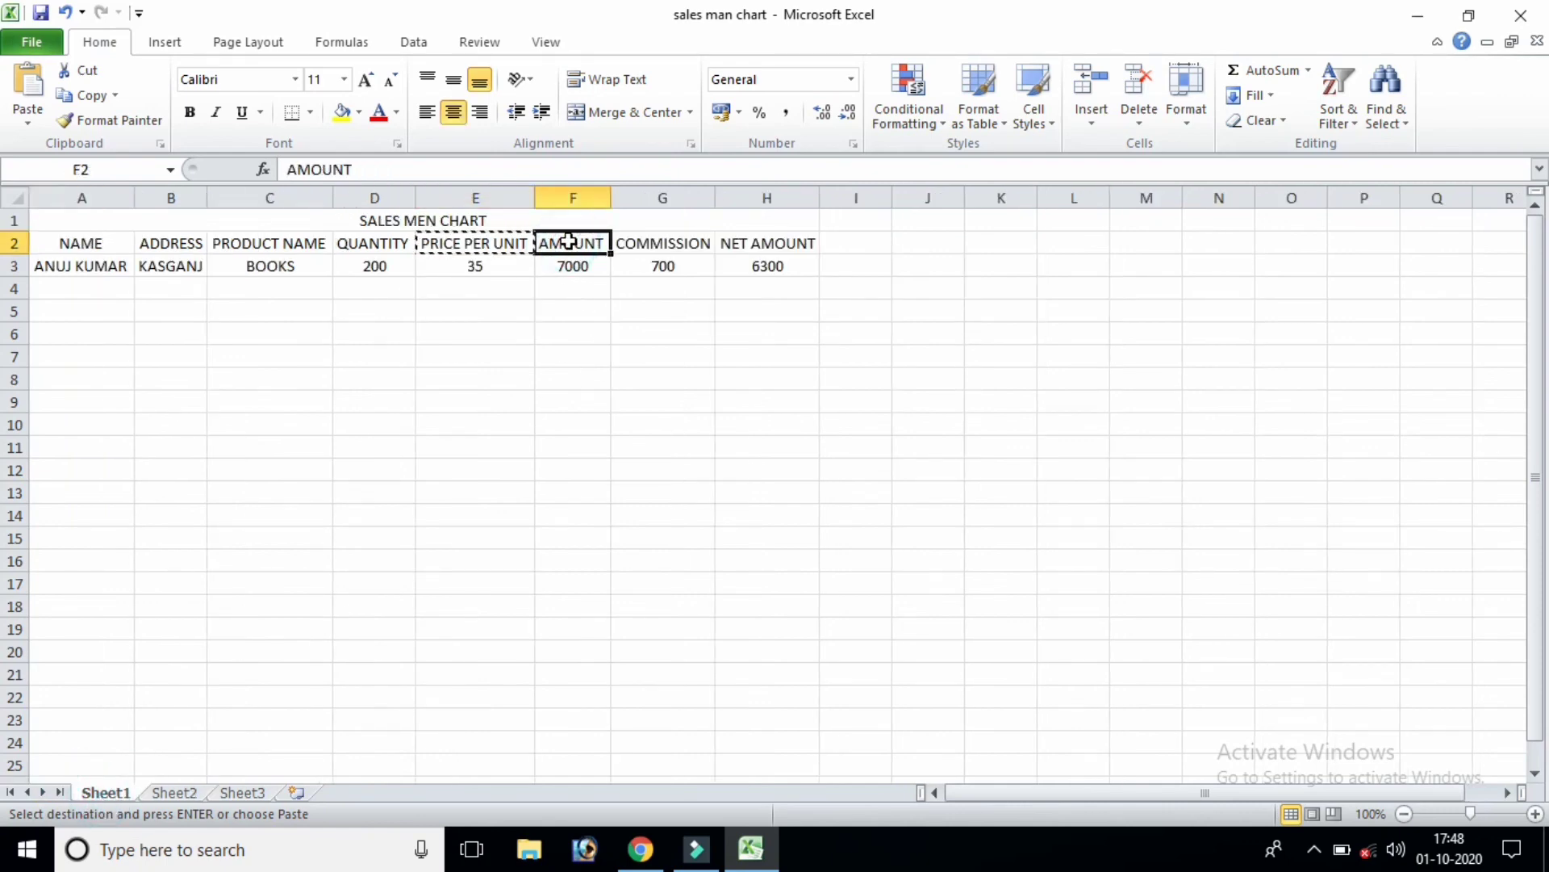
pyautogui.click(178, 793)
pyautogui.click(444, 240)
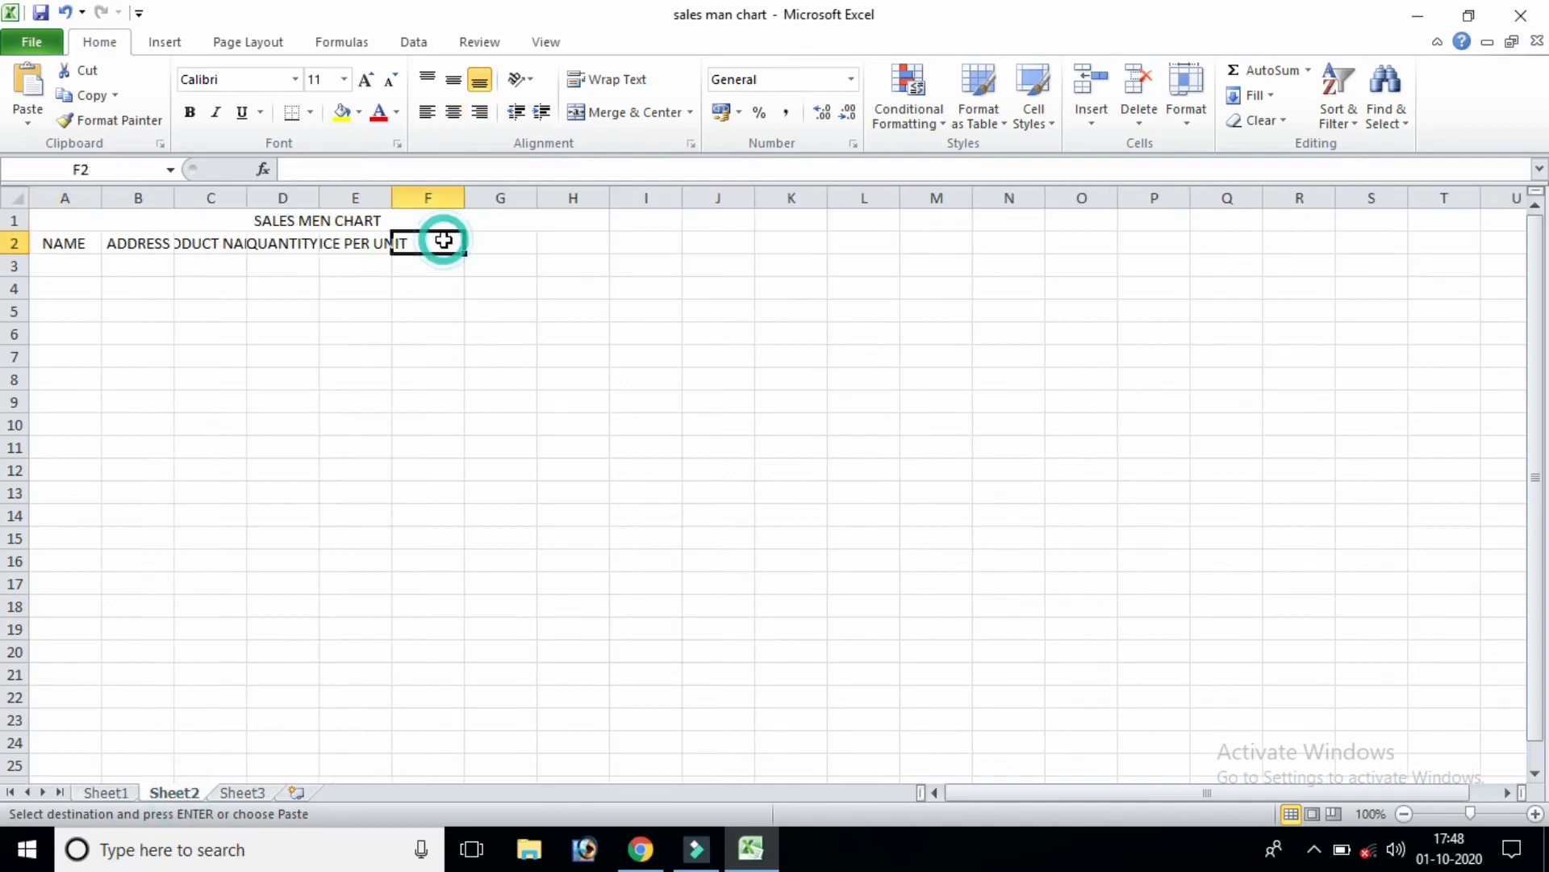
pyautogui.hotkey('ctrl', 'v')
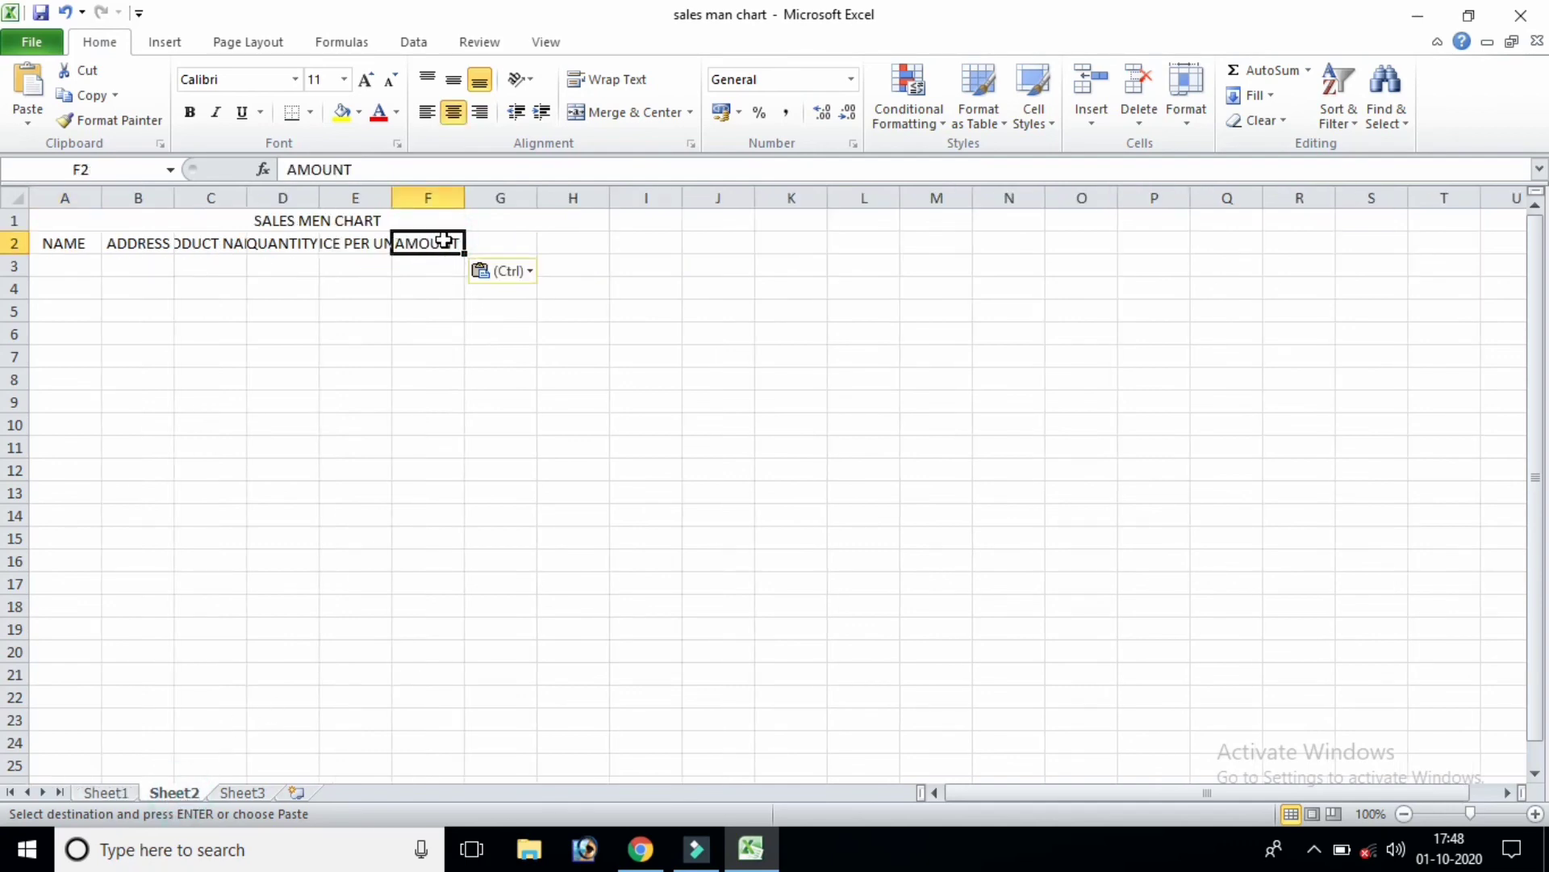
# - Copy the COMMISSION heading from cell G2 of Sheet1 into cell G2 of Sheet2
pyautogui.click(107, 793)
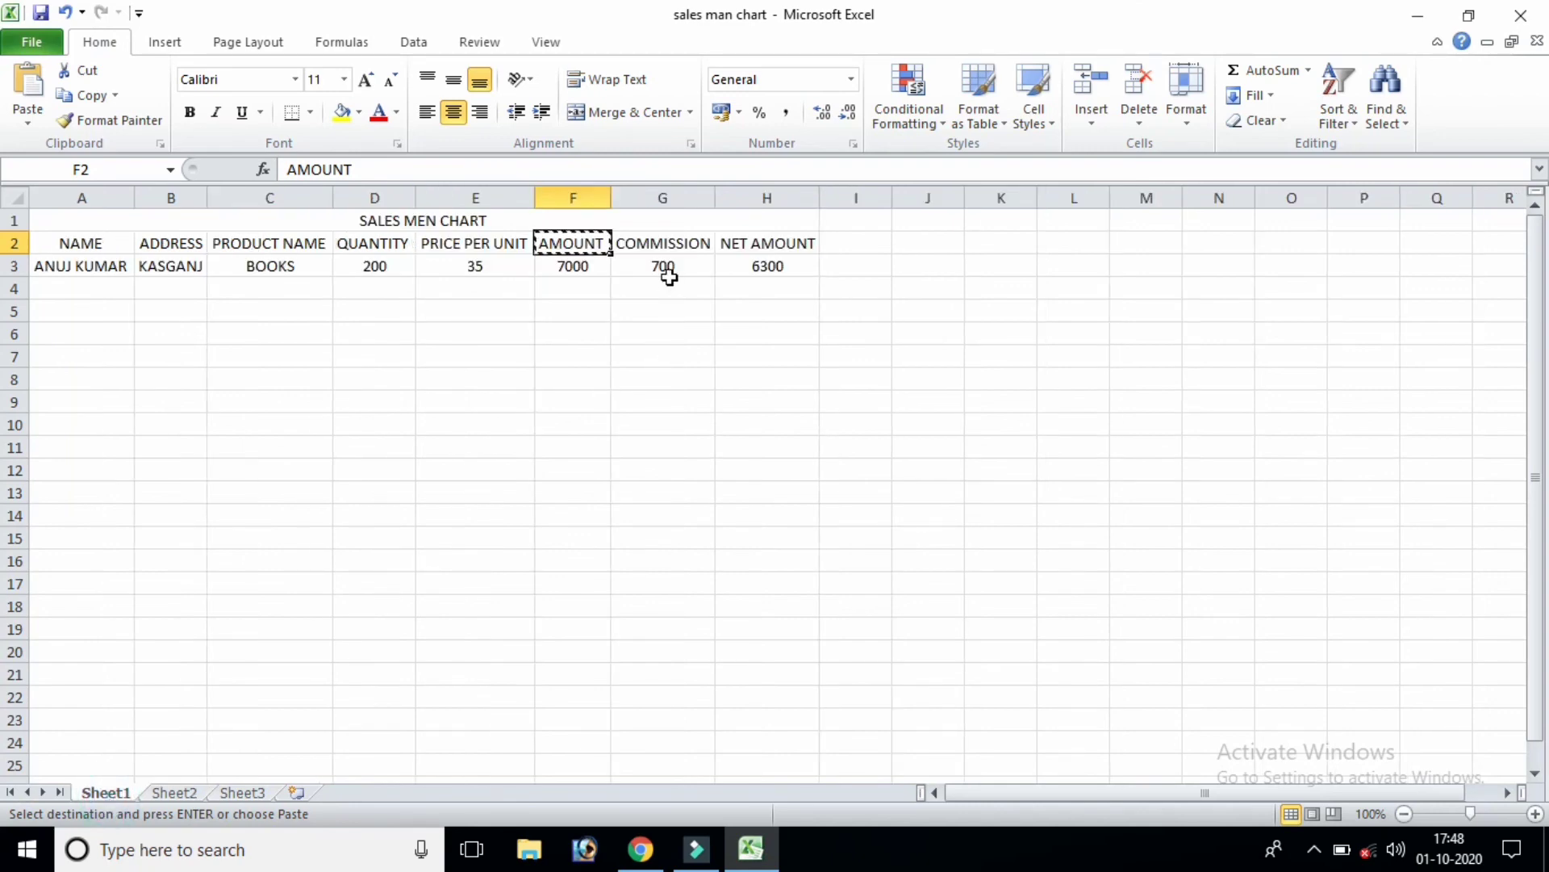
pyautogui.click(688, 242)
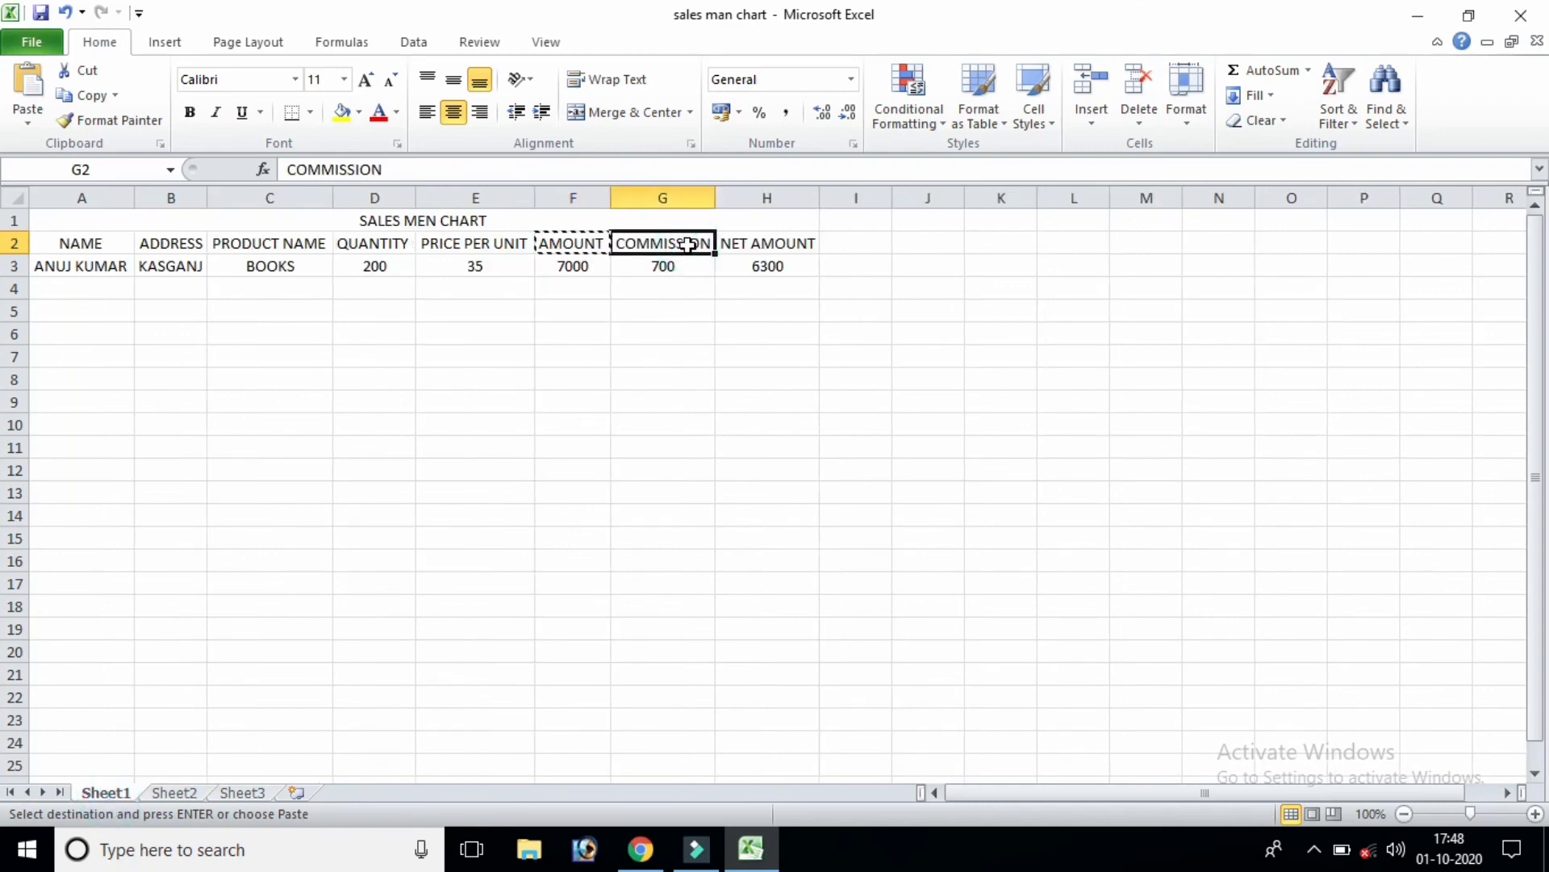
pyautogui.hotkey('ctrl', 'c')
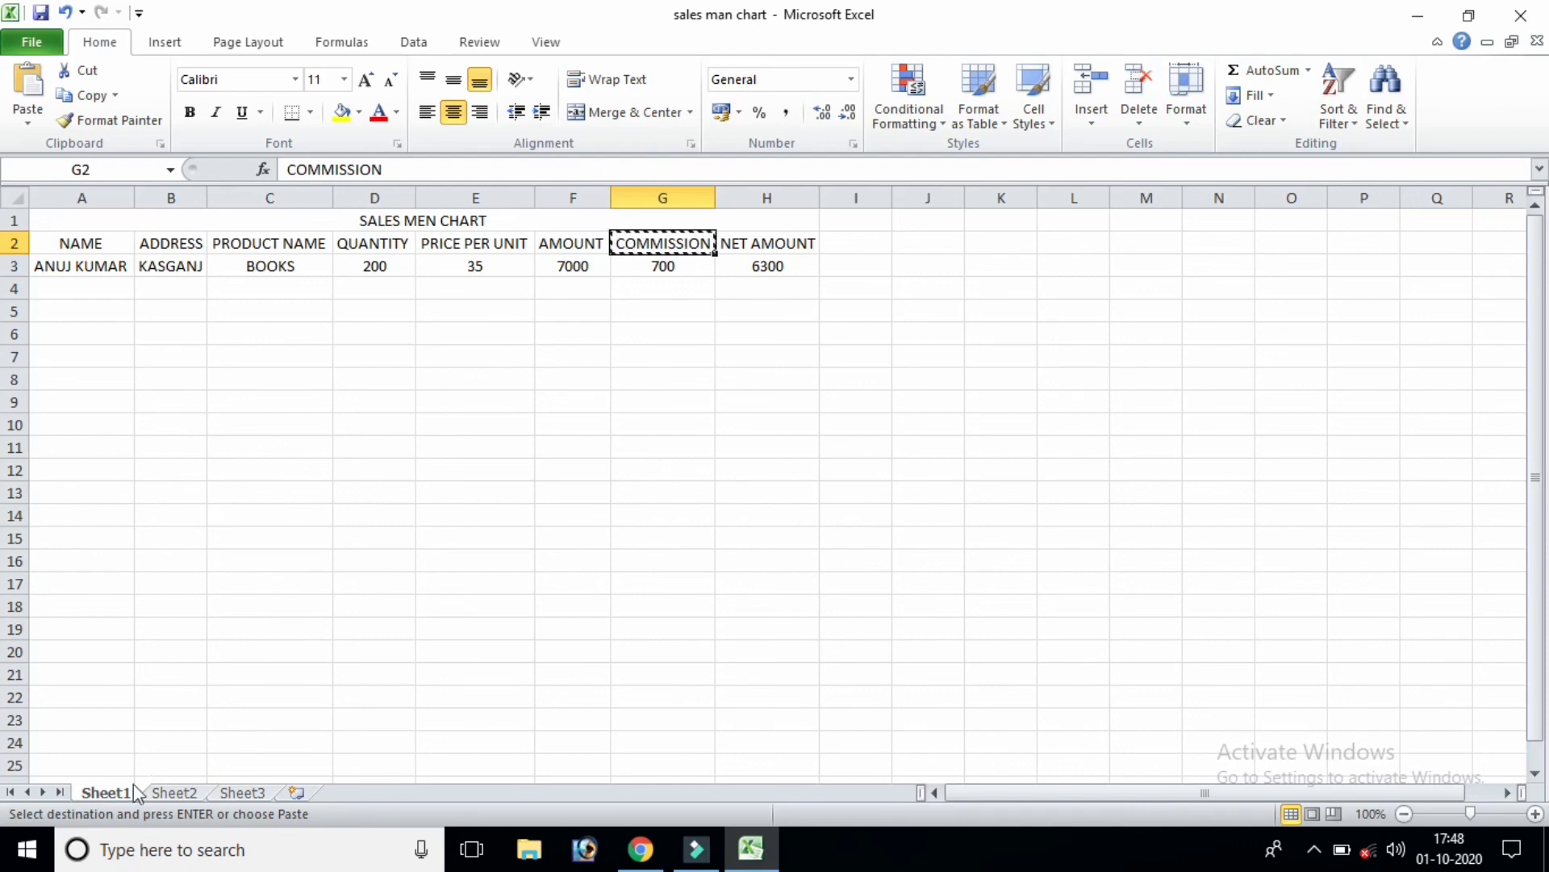
pyautogui.click(174, 793)
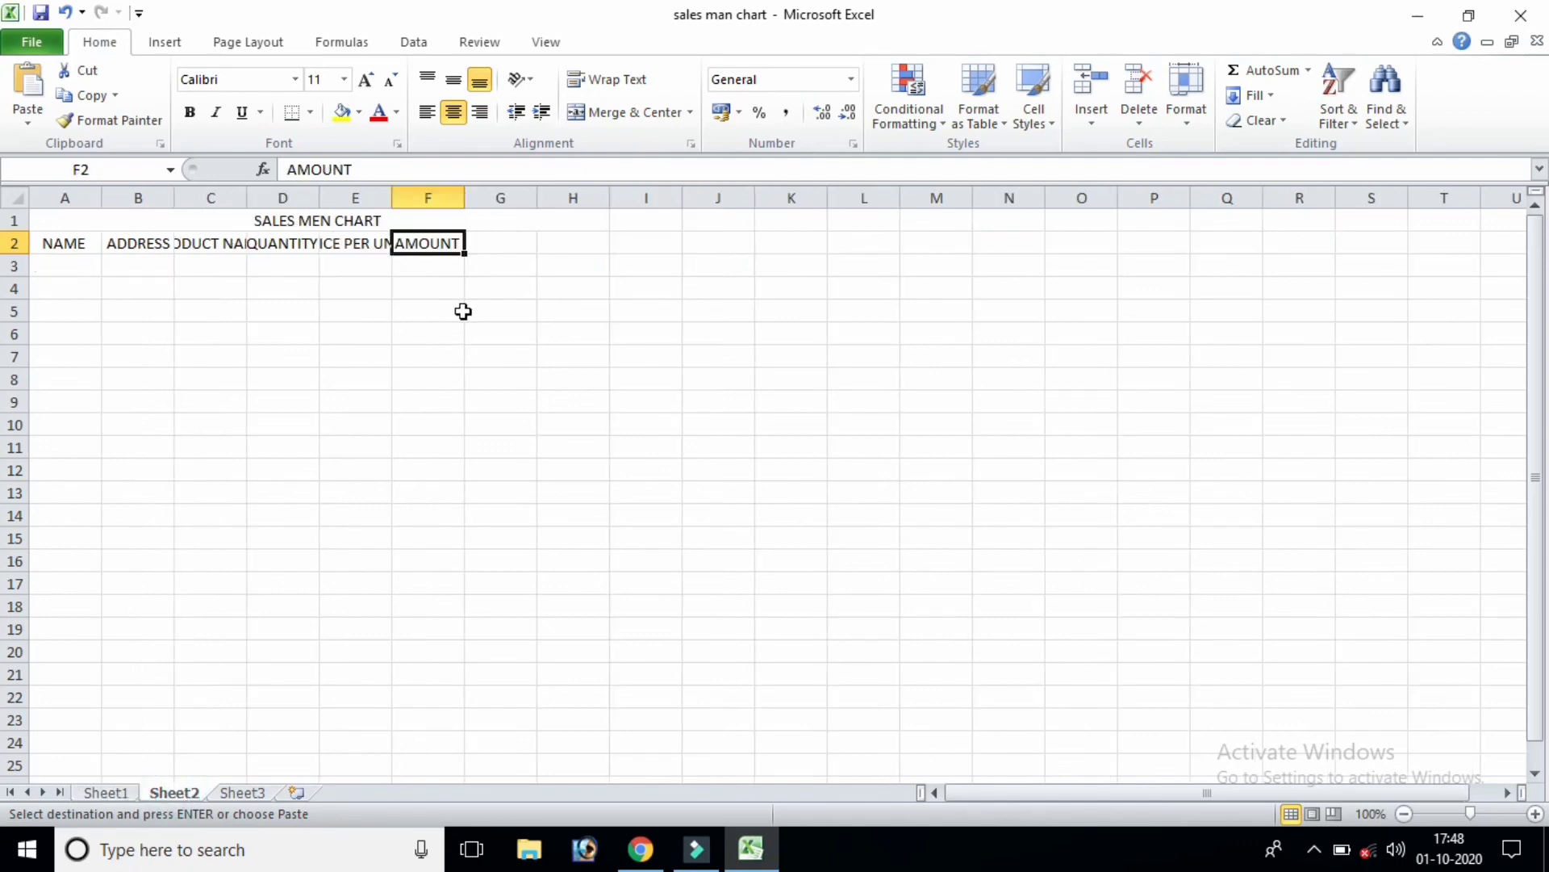
pyautogui.click(496, 244)
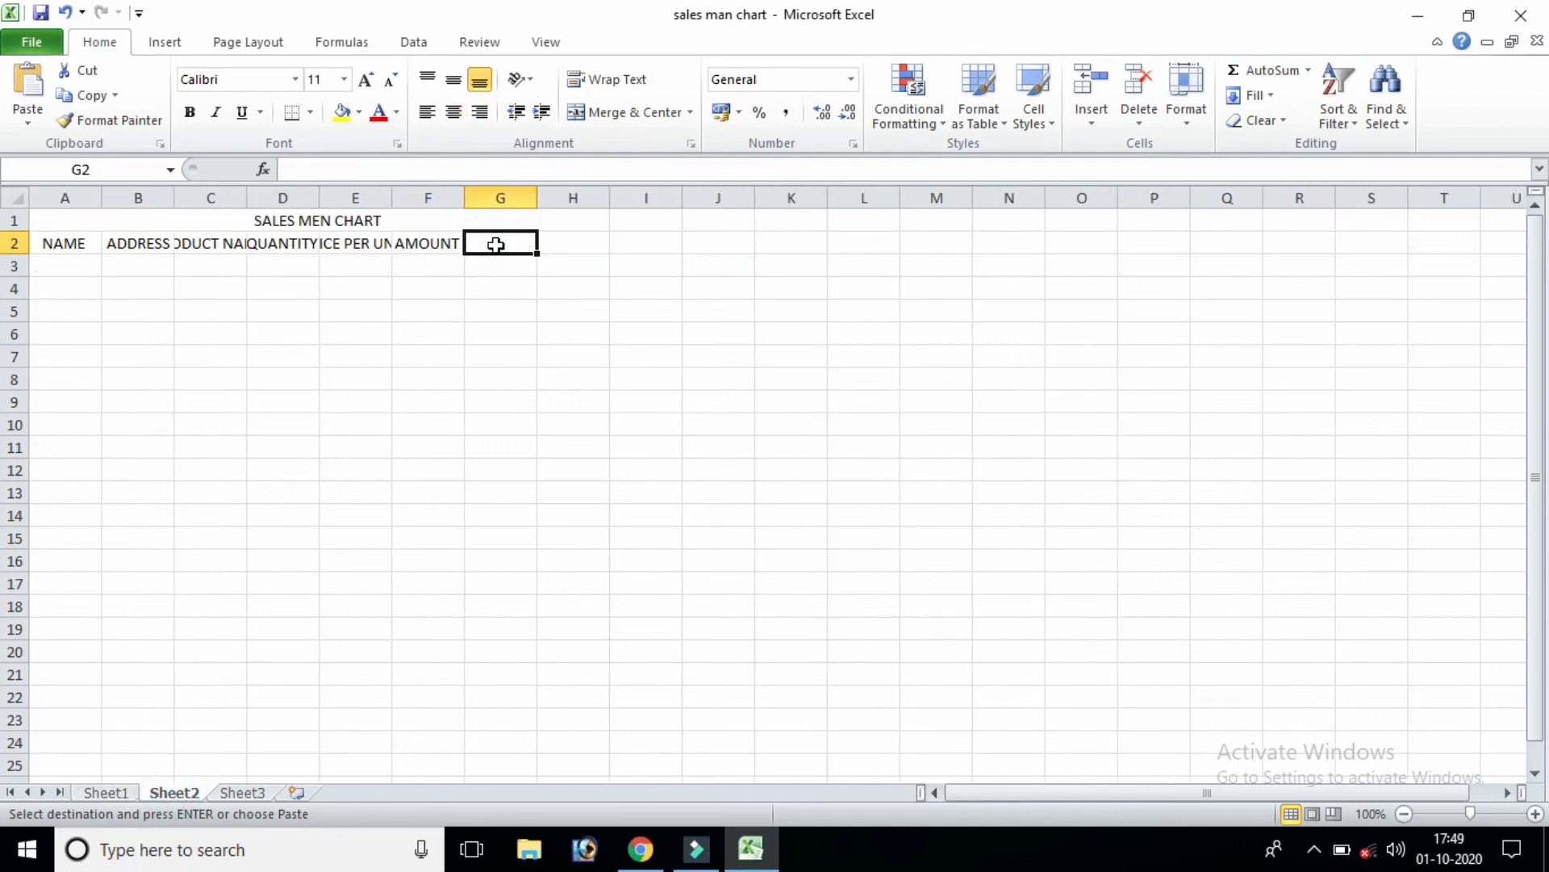
pyautogui.hotkey('ctrl', 'v')
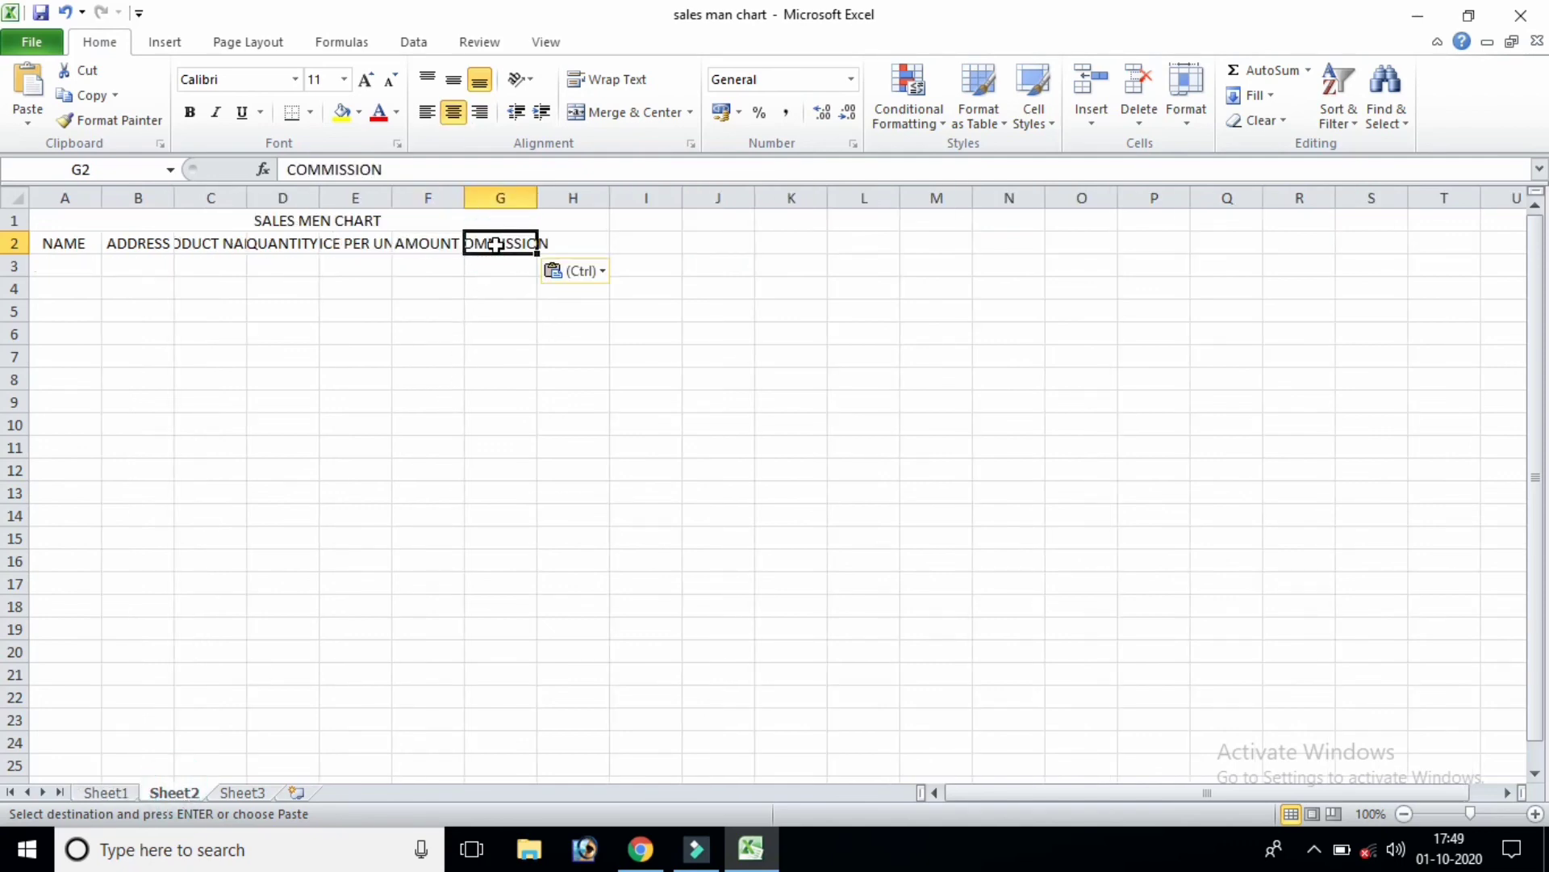
# - Copy the NET AMOUNT heading from cell H2 of Sheet1 into cell H2 of Sheet2
pyautogui.click(114, 792)
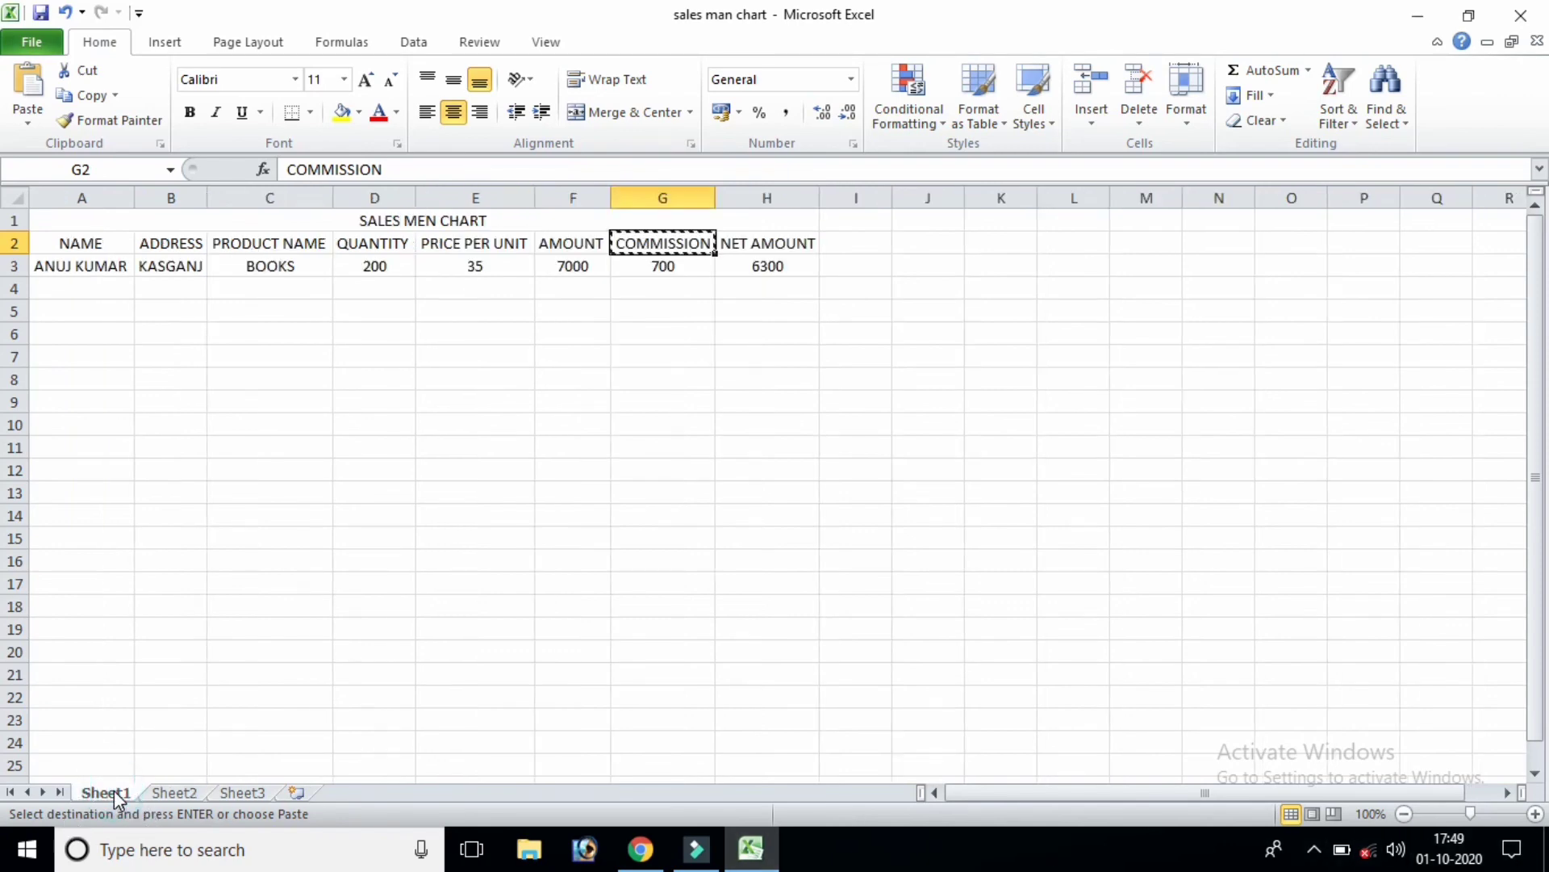
pyautogui.click(776, 245)
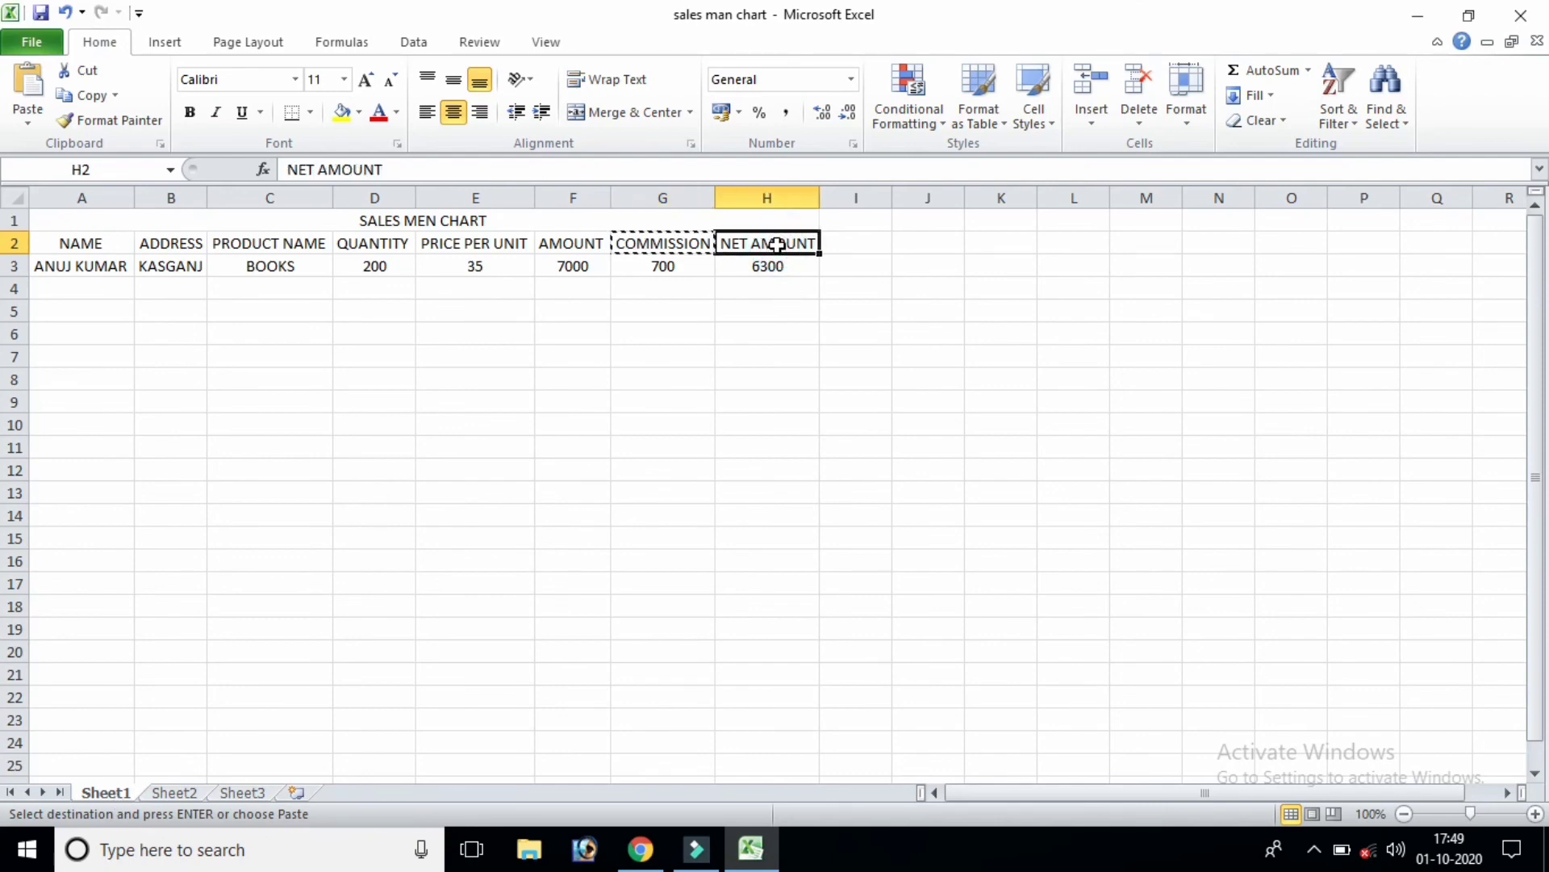
pyautogui.hotkey('ctrl', 'c')
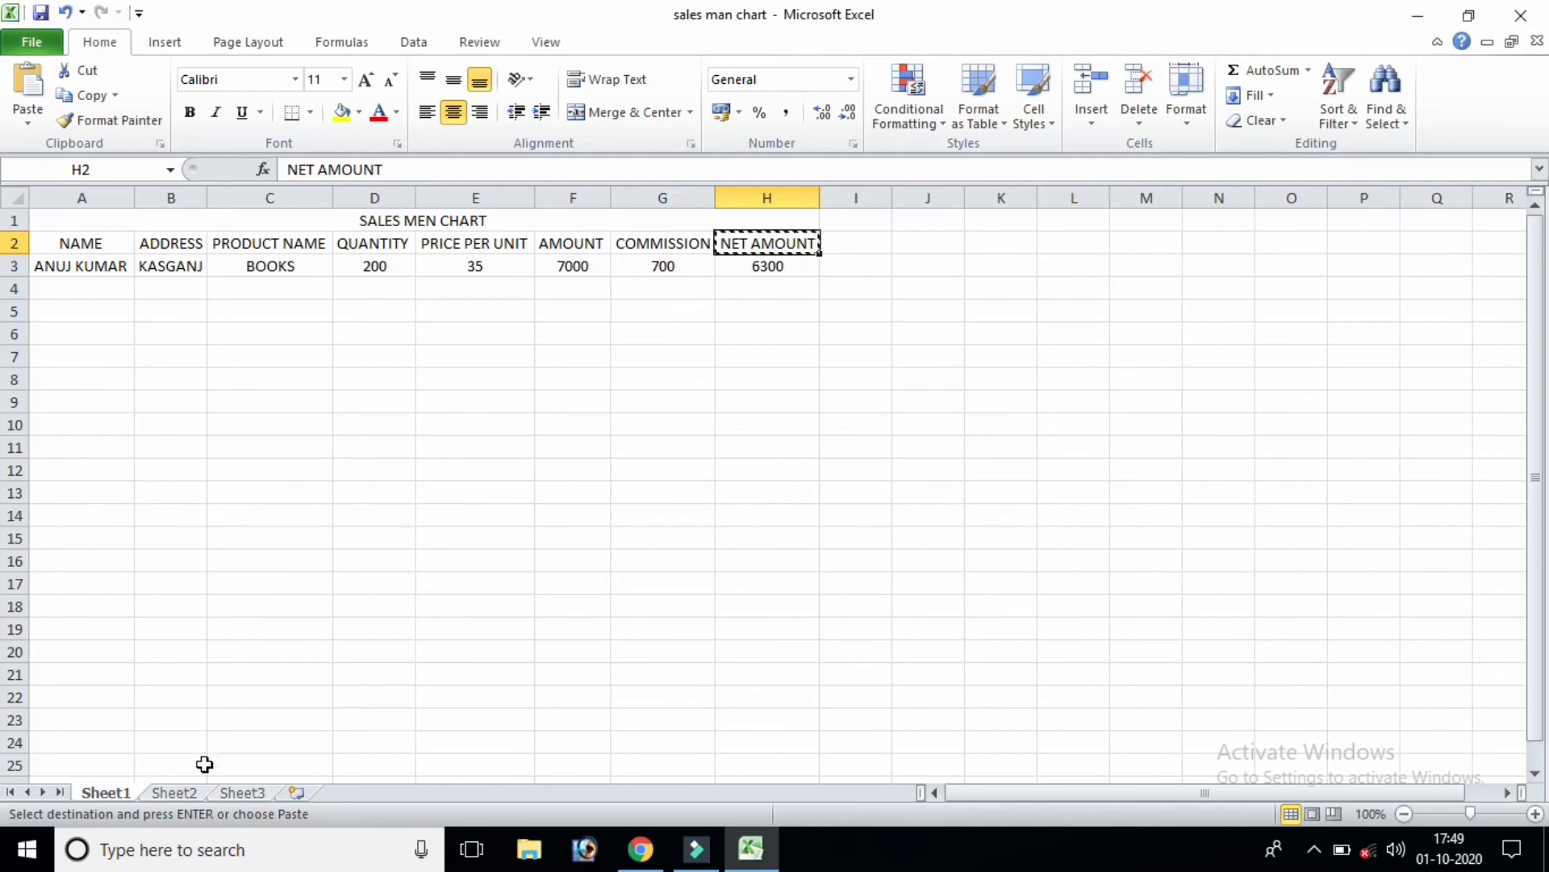
pyautogui.click(173, 793)
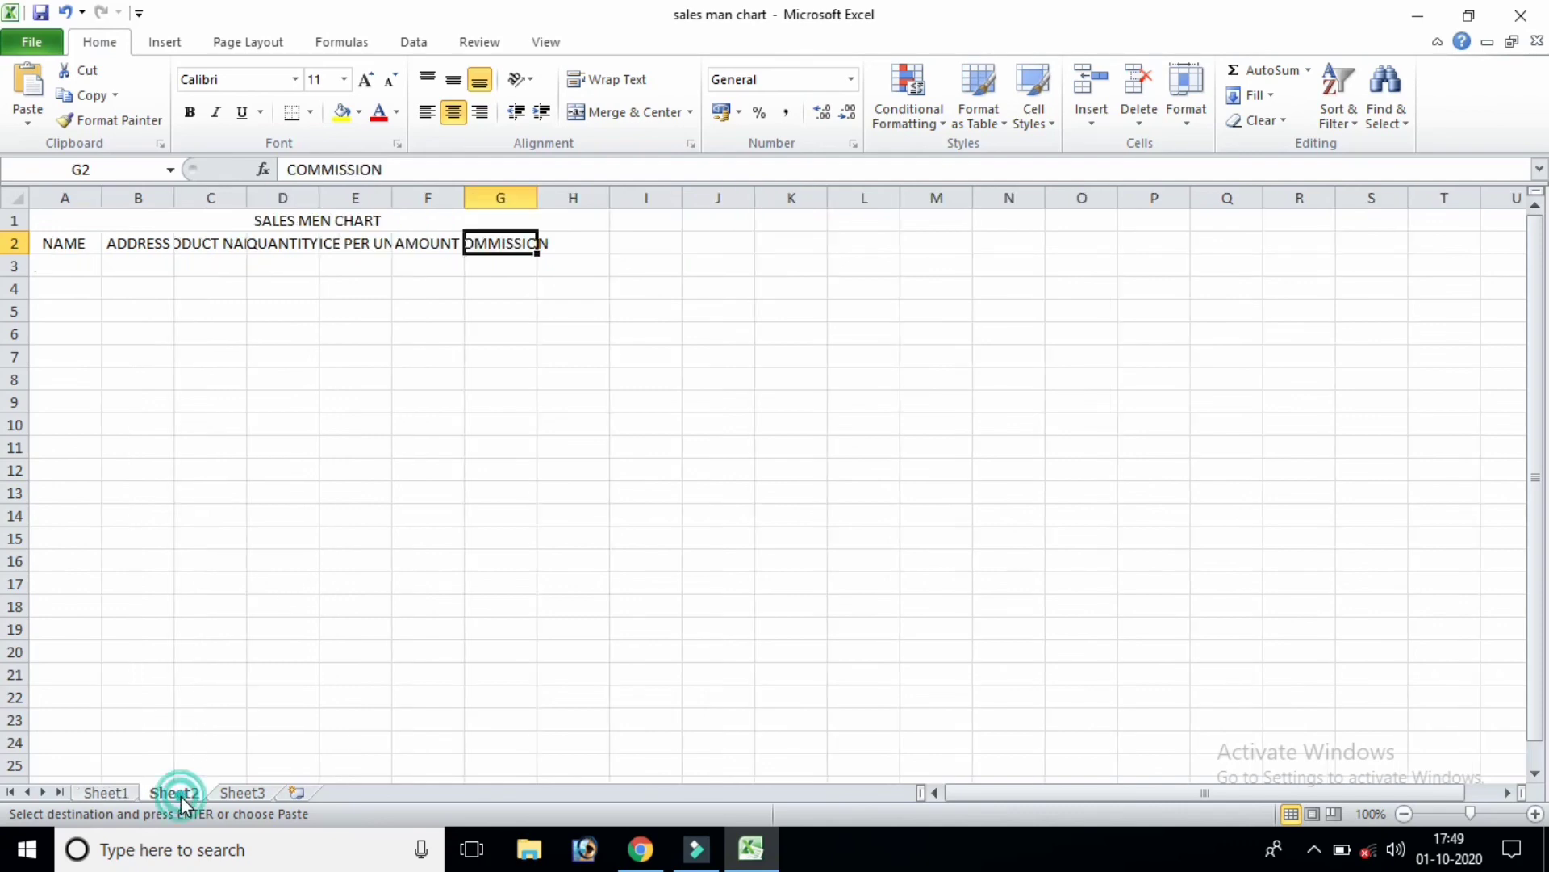
pyautogui.click(580, 239)
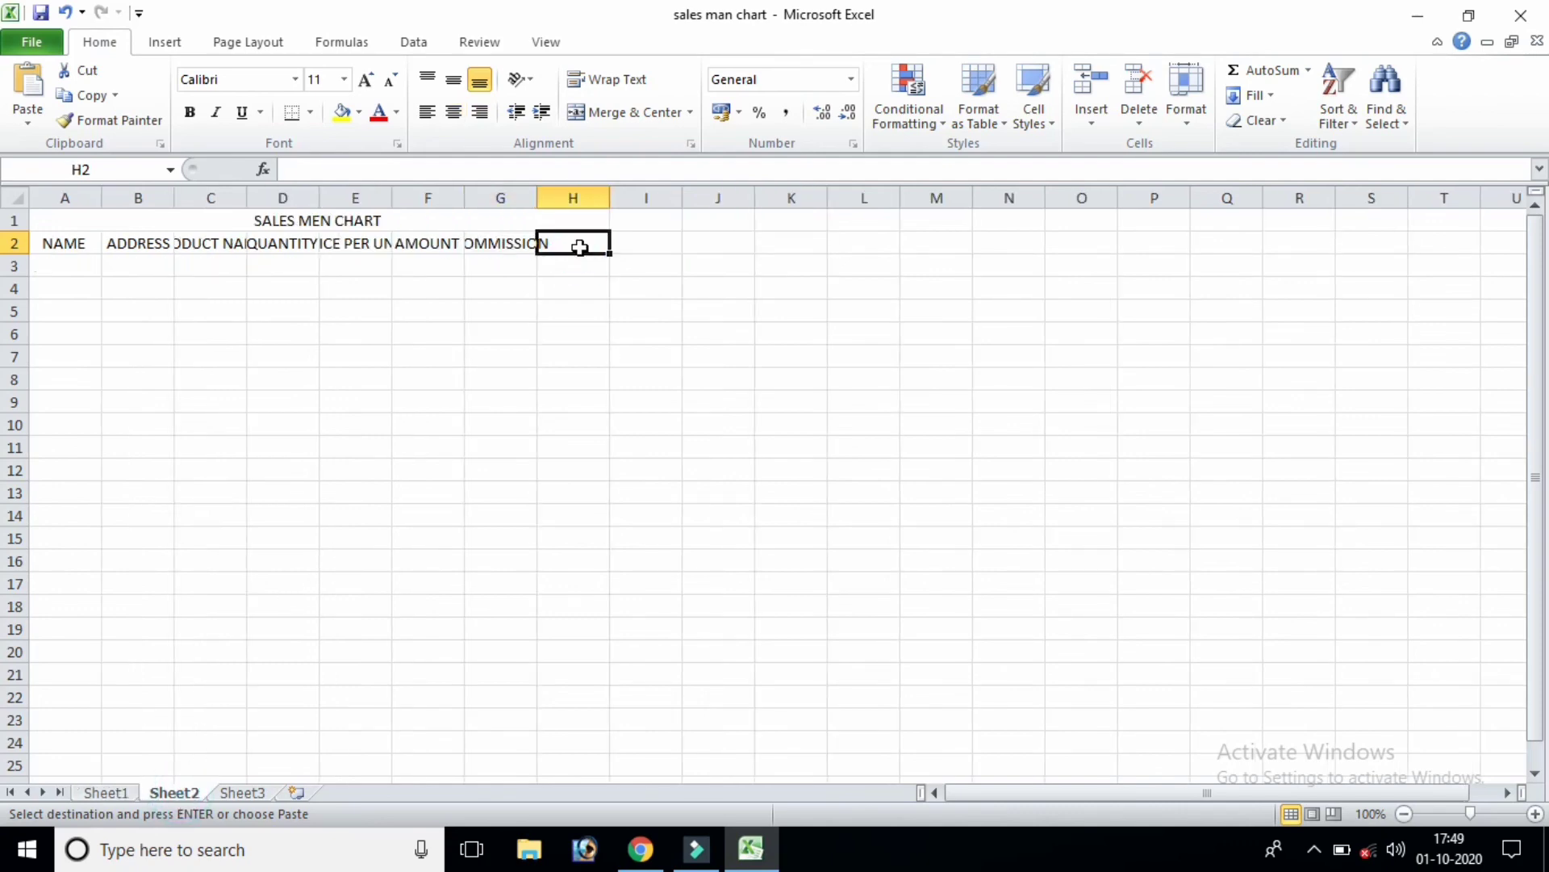
pyautogui.hotkey('ctrl', 'v')
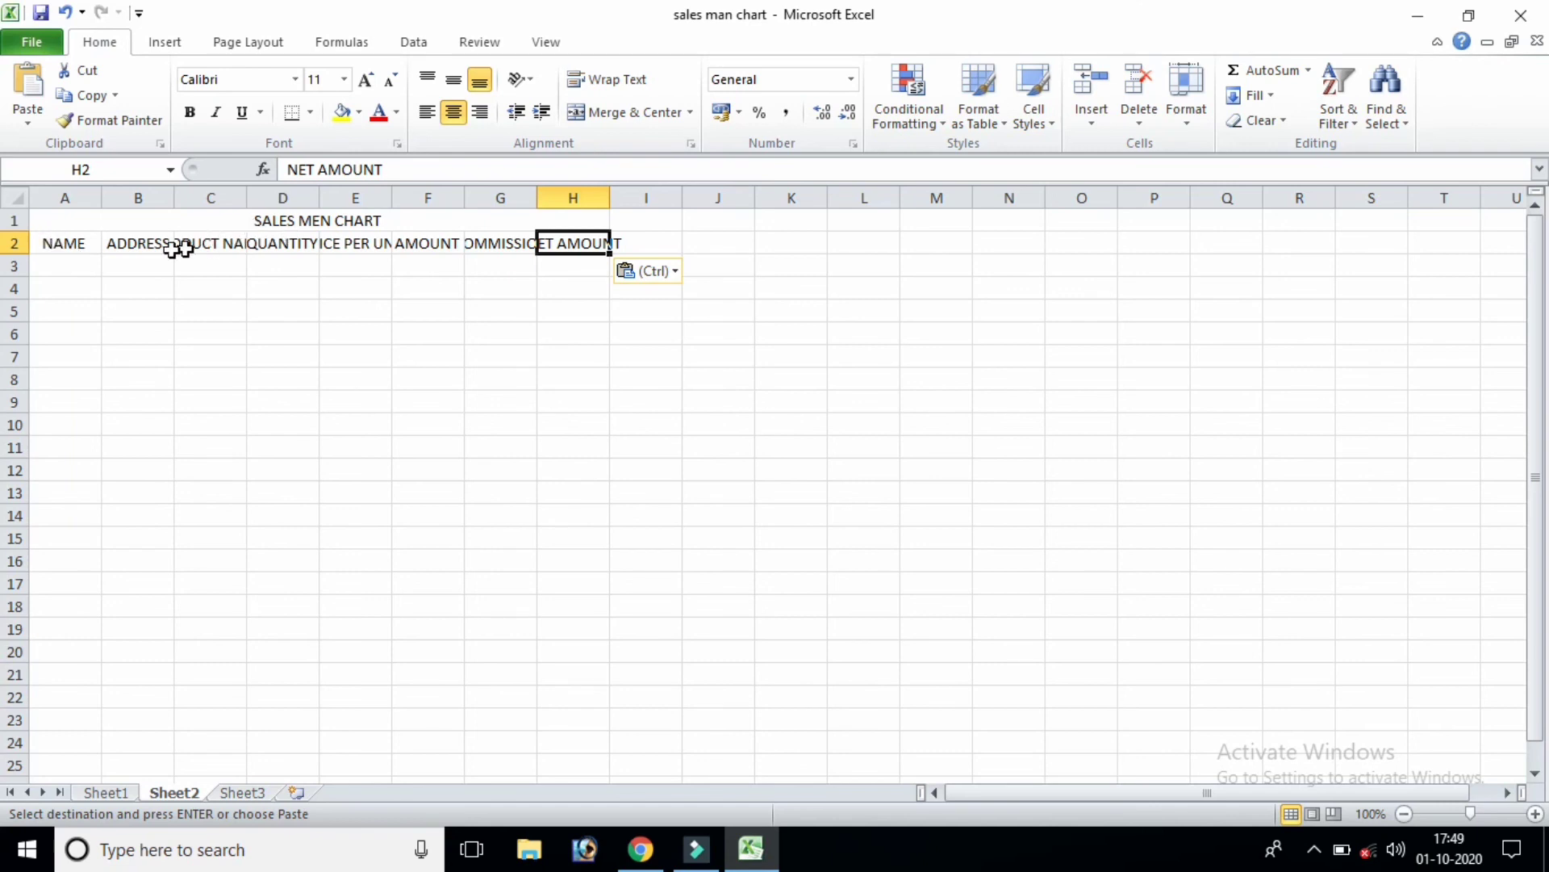
# - AutoFit the column widths of Sheet2 to the contents of the range A2:I30
pyautogui.moveTo(45, 242); pyautogui.dragTo(640, 813)
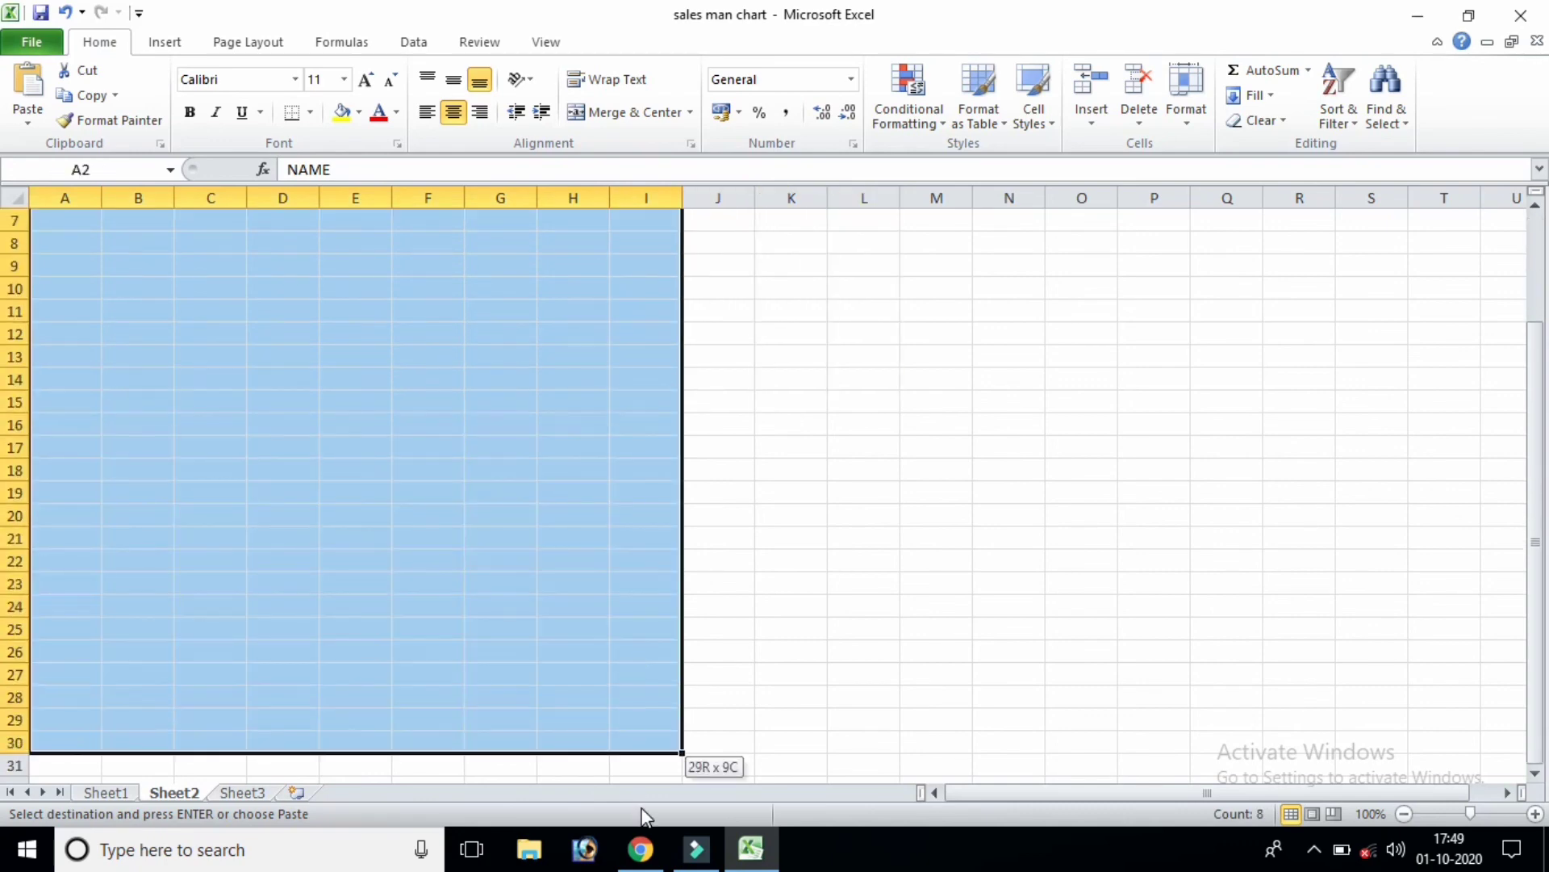
pyautogui.click(1188, 107)
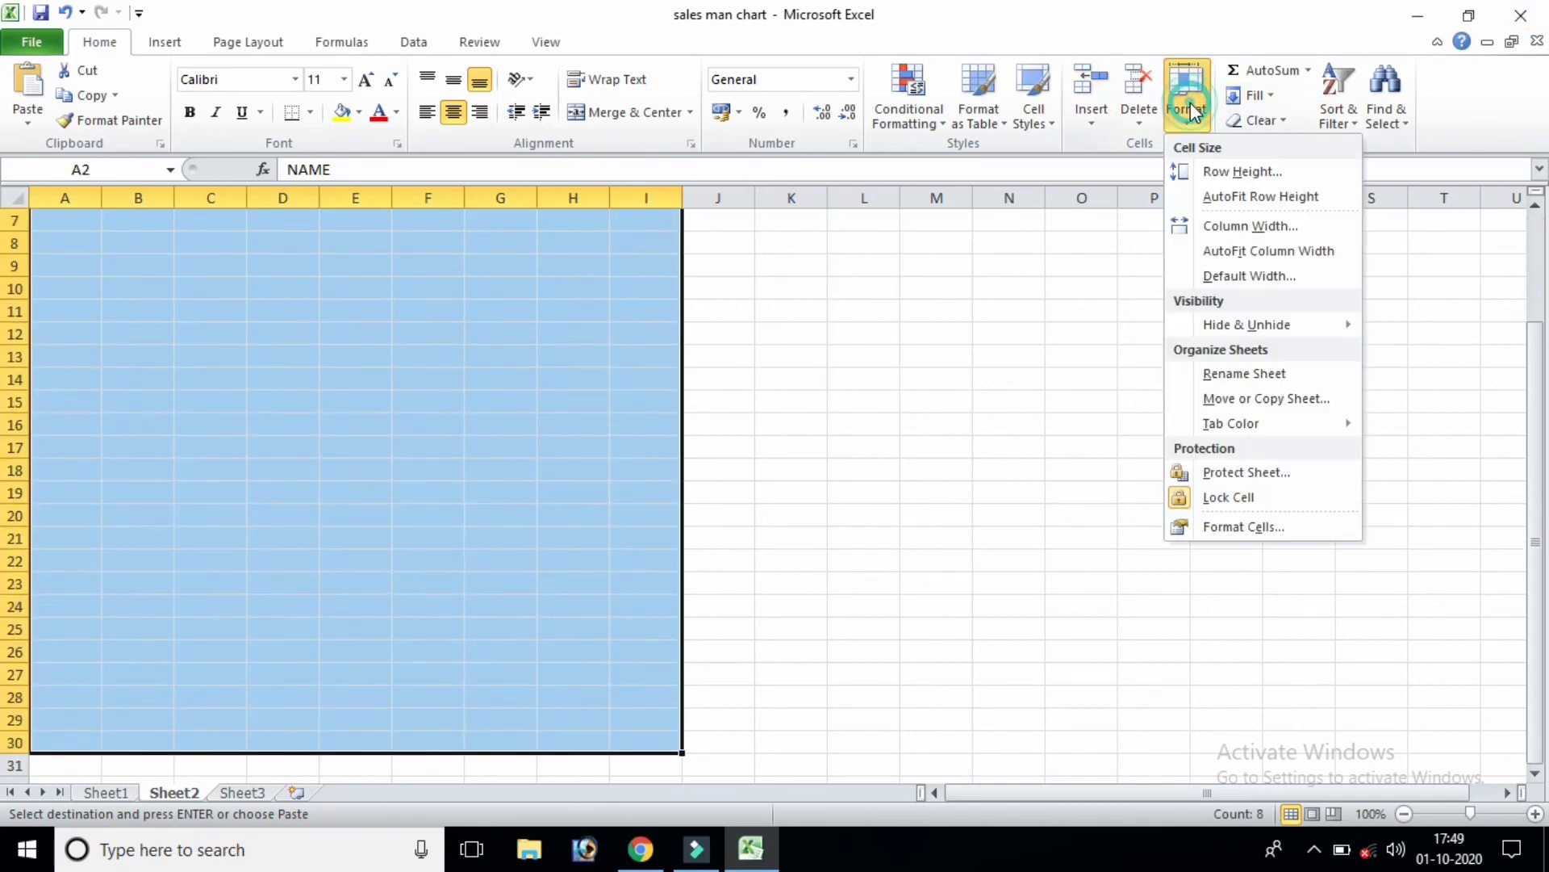
pyautogui.click(1253, 251)
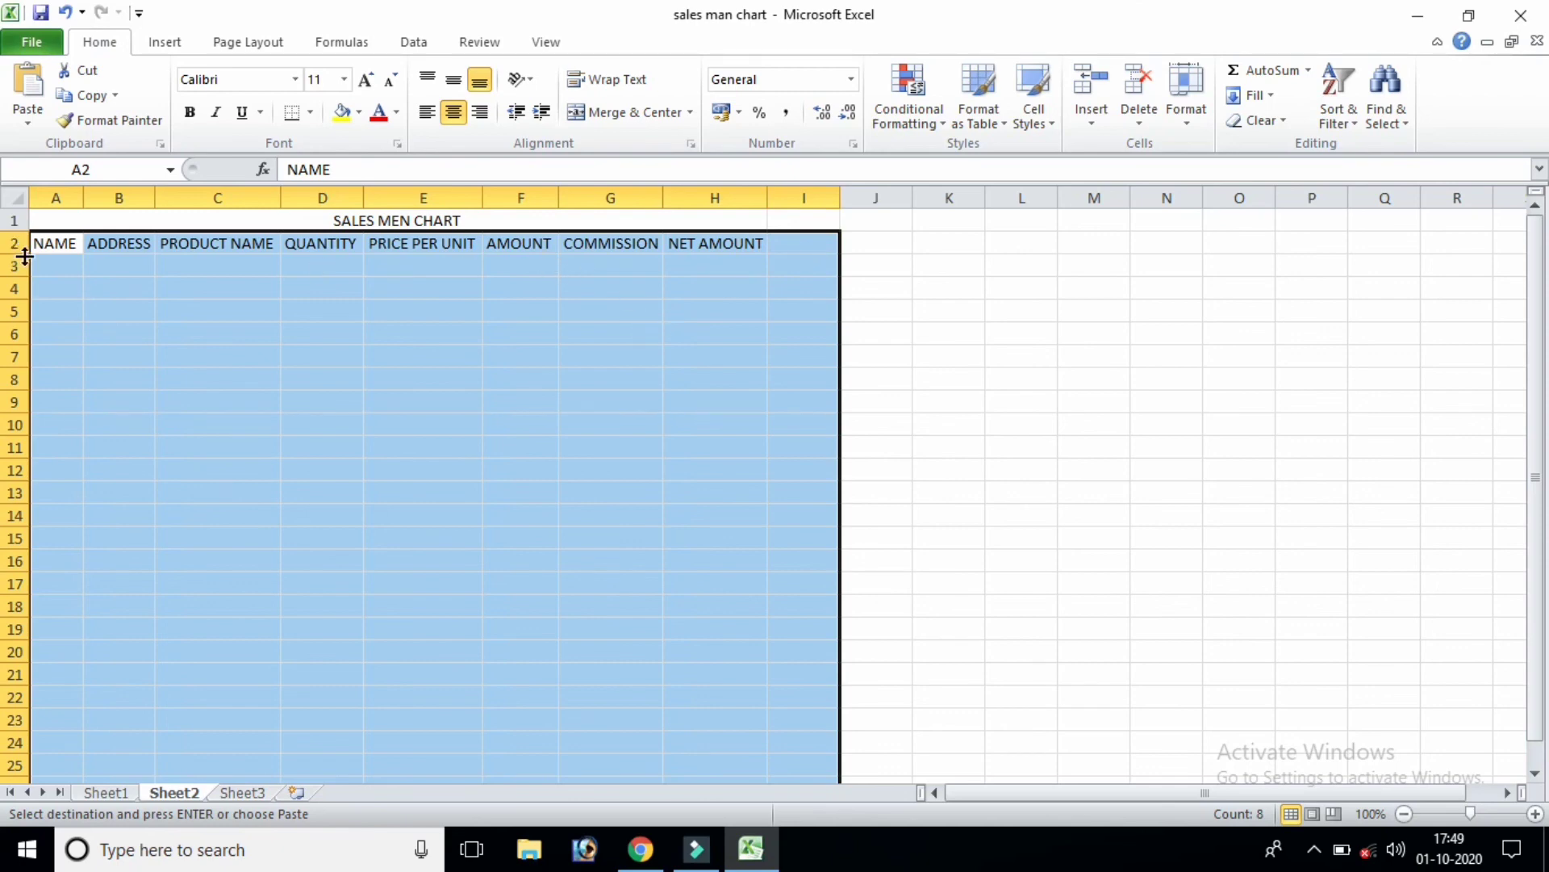
# - Enter the first salesman's full name in cell A3 and KASGANJ as the address in B3
pyautogui.click(56, 269)
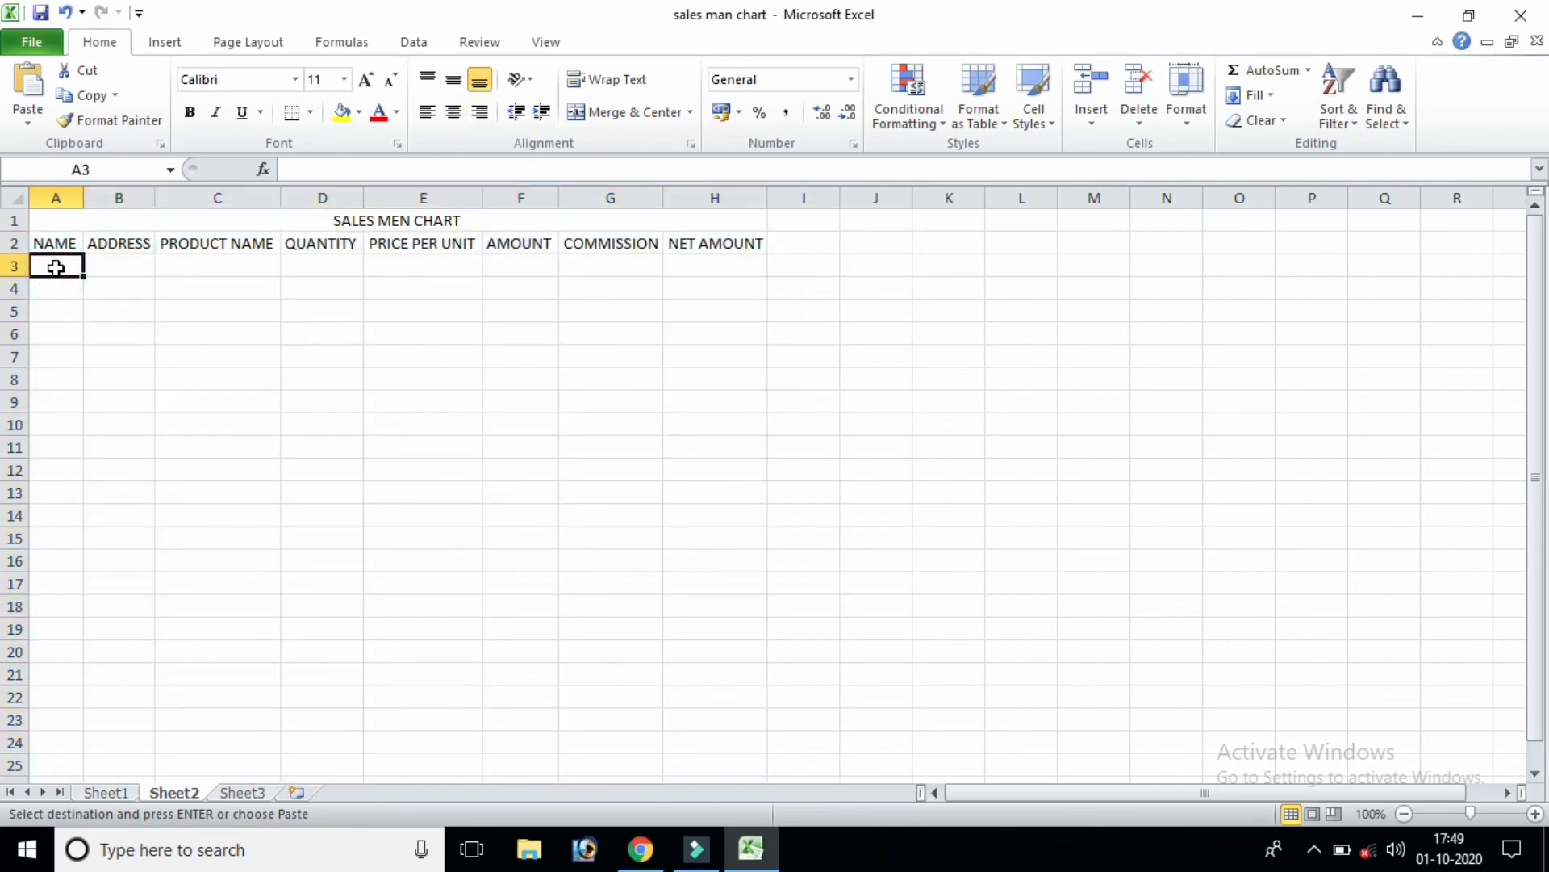
pyautogui.write('A')
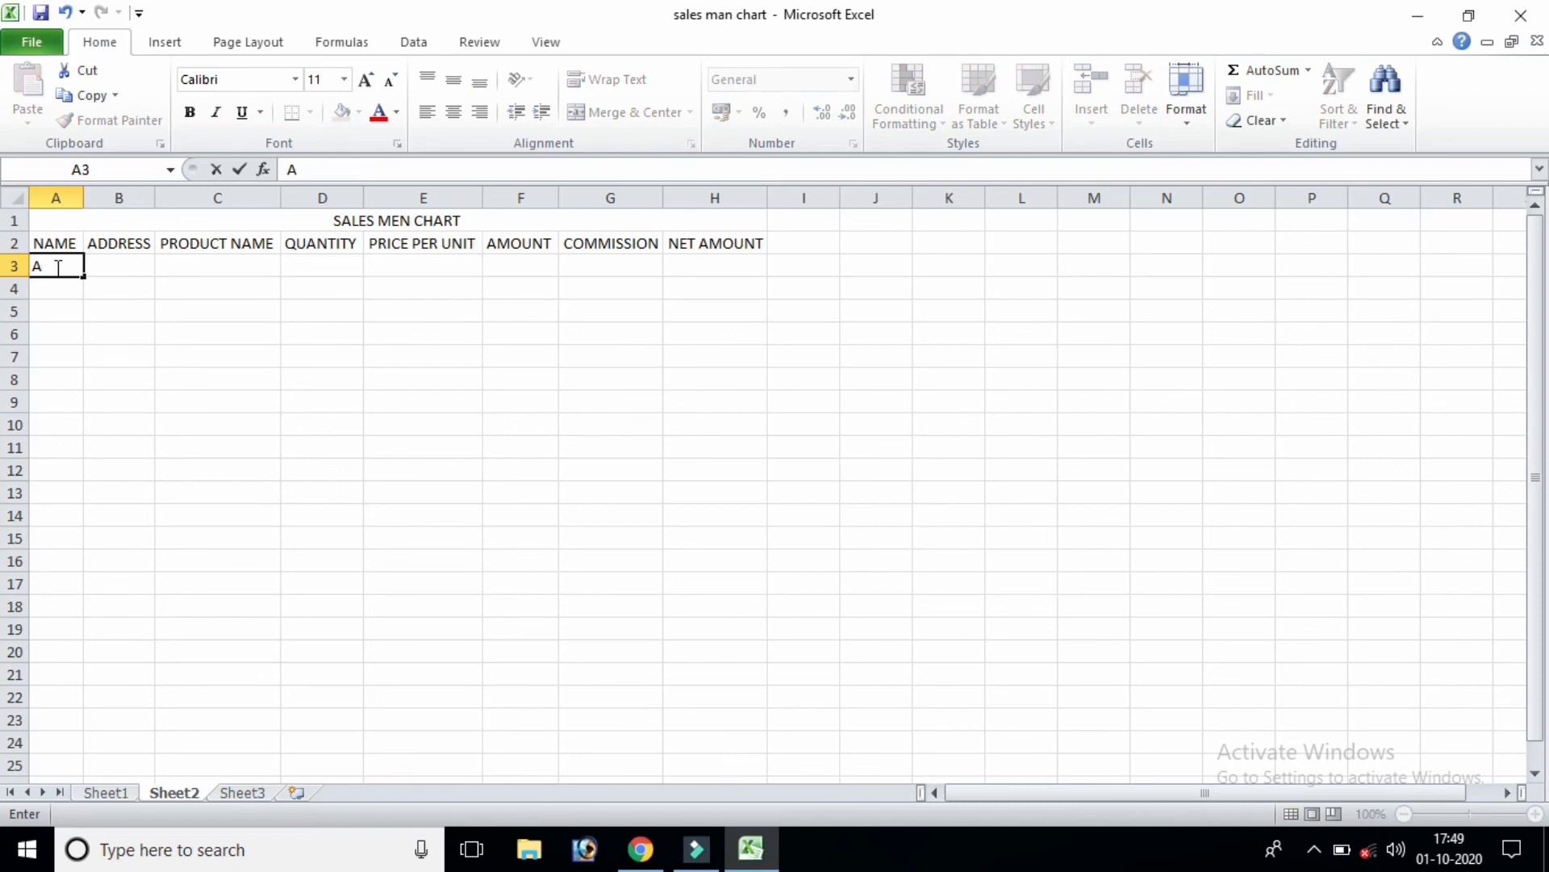
pyautogui.write('NJU KUMAR')
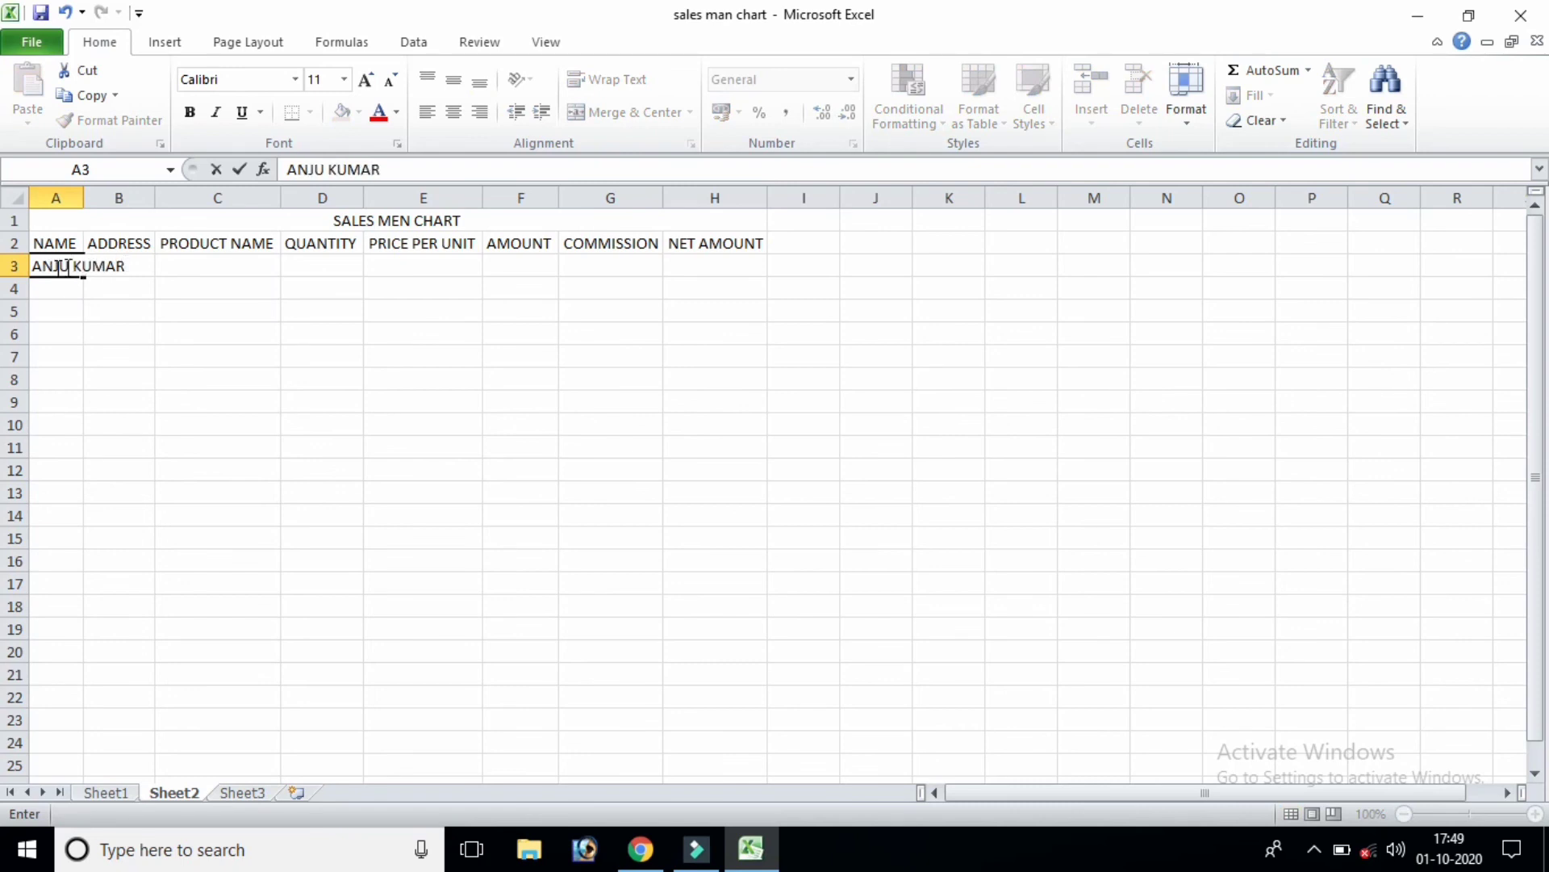
pyautogui.press('F2')
pyautogui.click(145, 279)
pyautogui.click(138, 264)
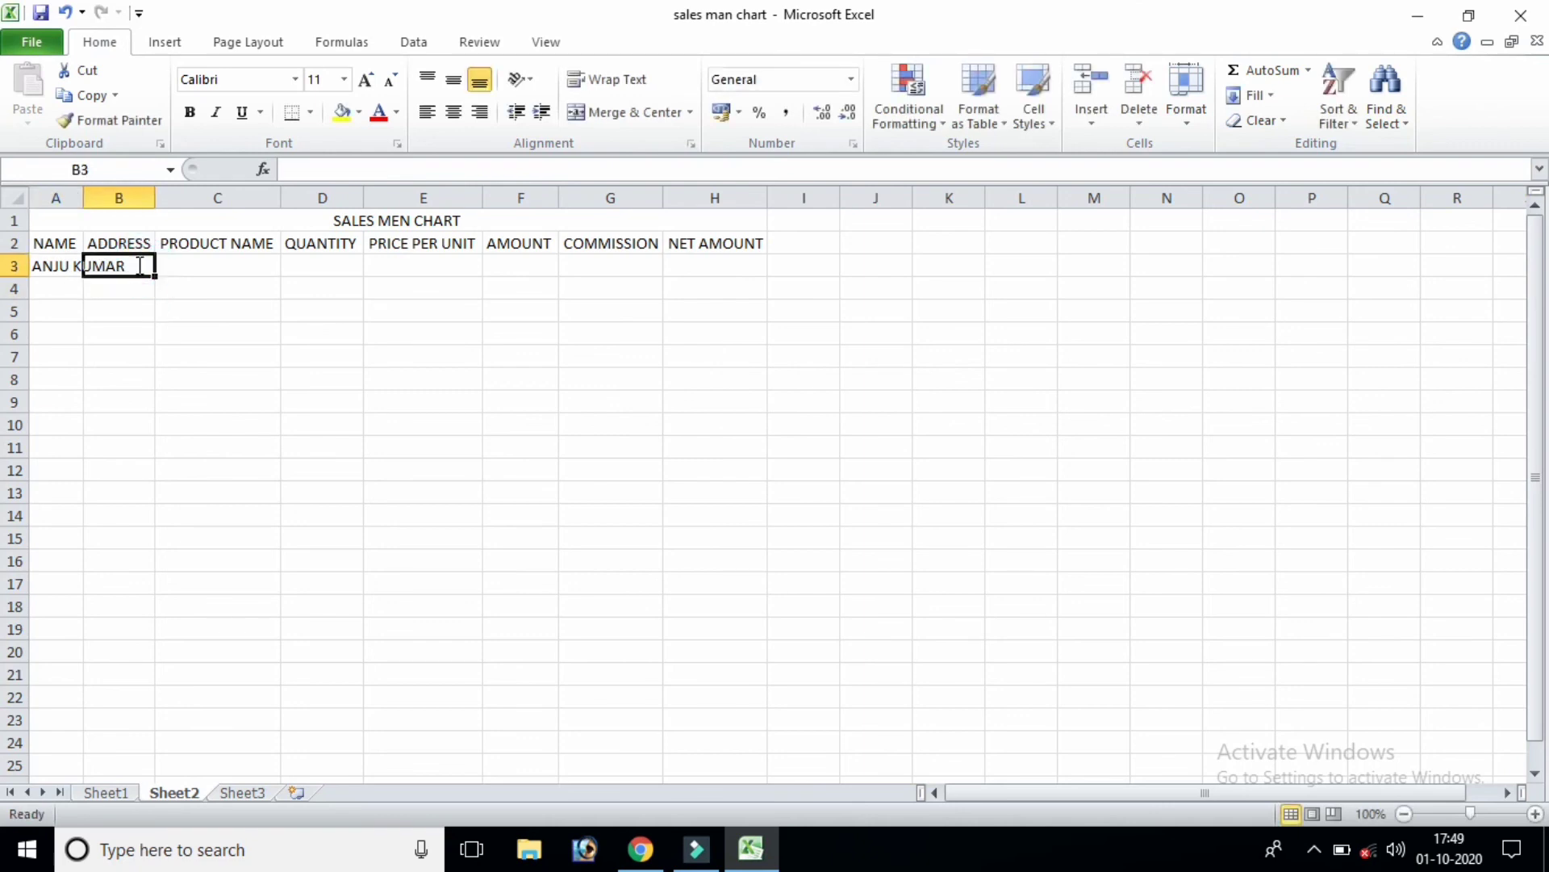
pyautogui.write('KASGA')
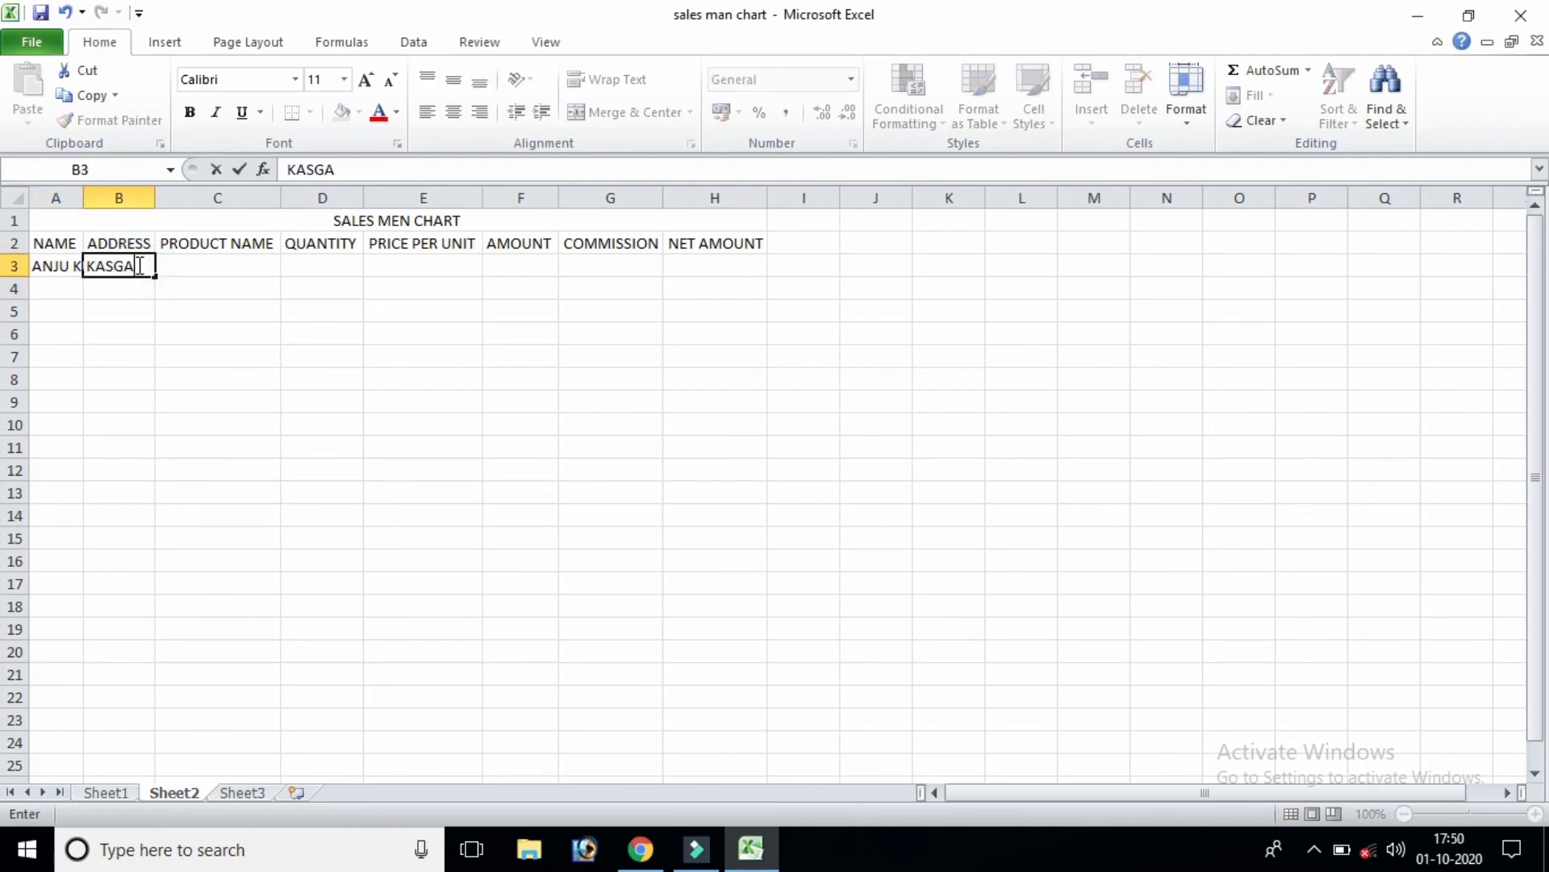
pyautogui.write('NJ')
pyautogui.click(194, 275)
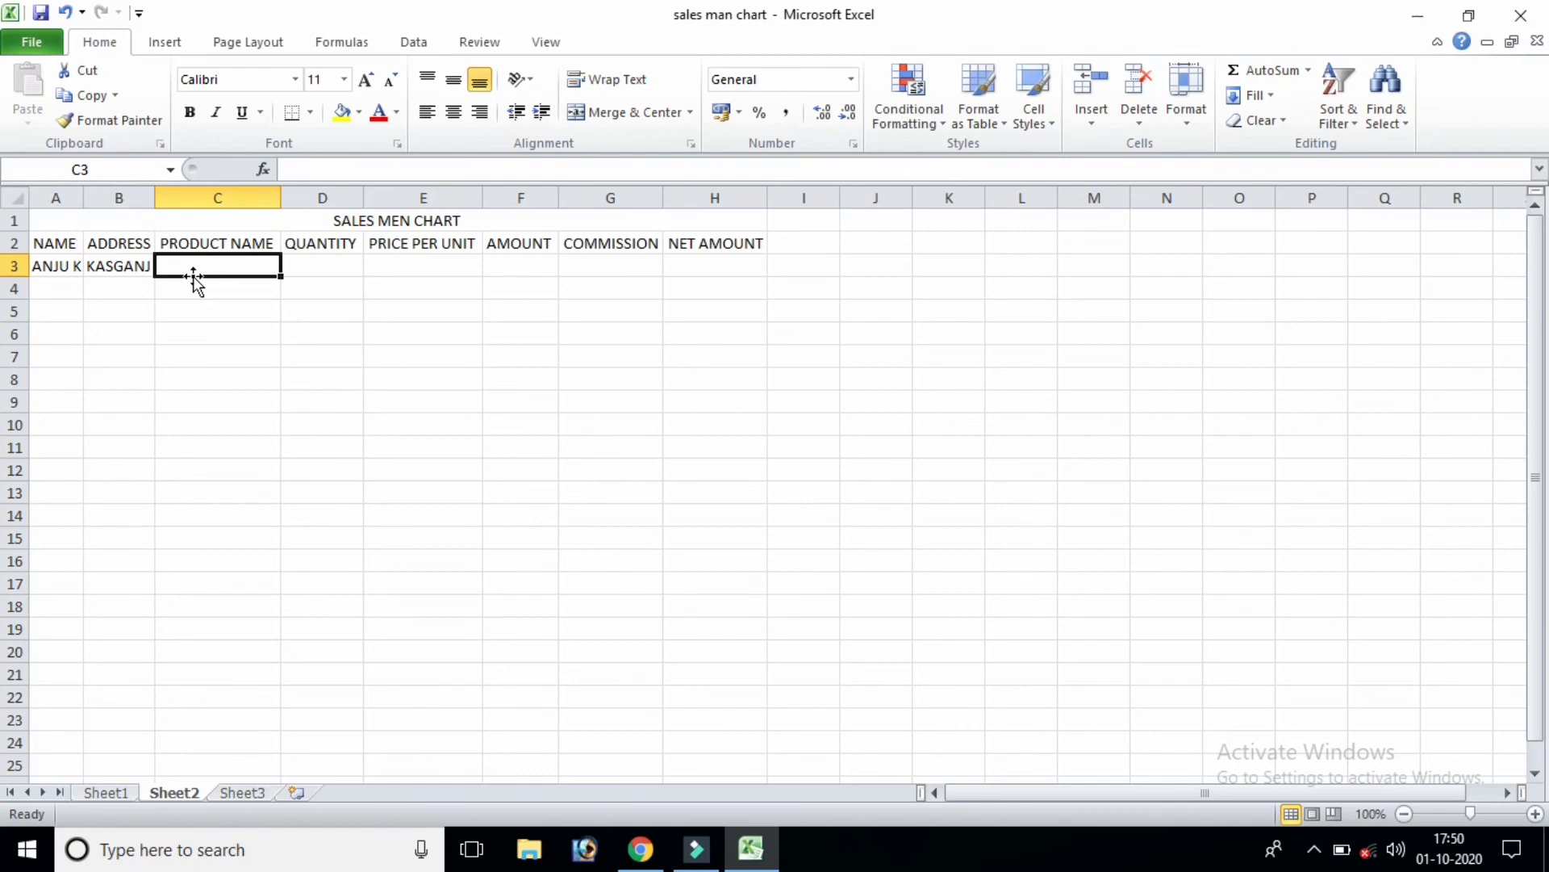
# - Complete row 3 with product name BOOKS, quantity 50 and price per unit 75
pyautogui.write('BOO')
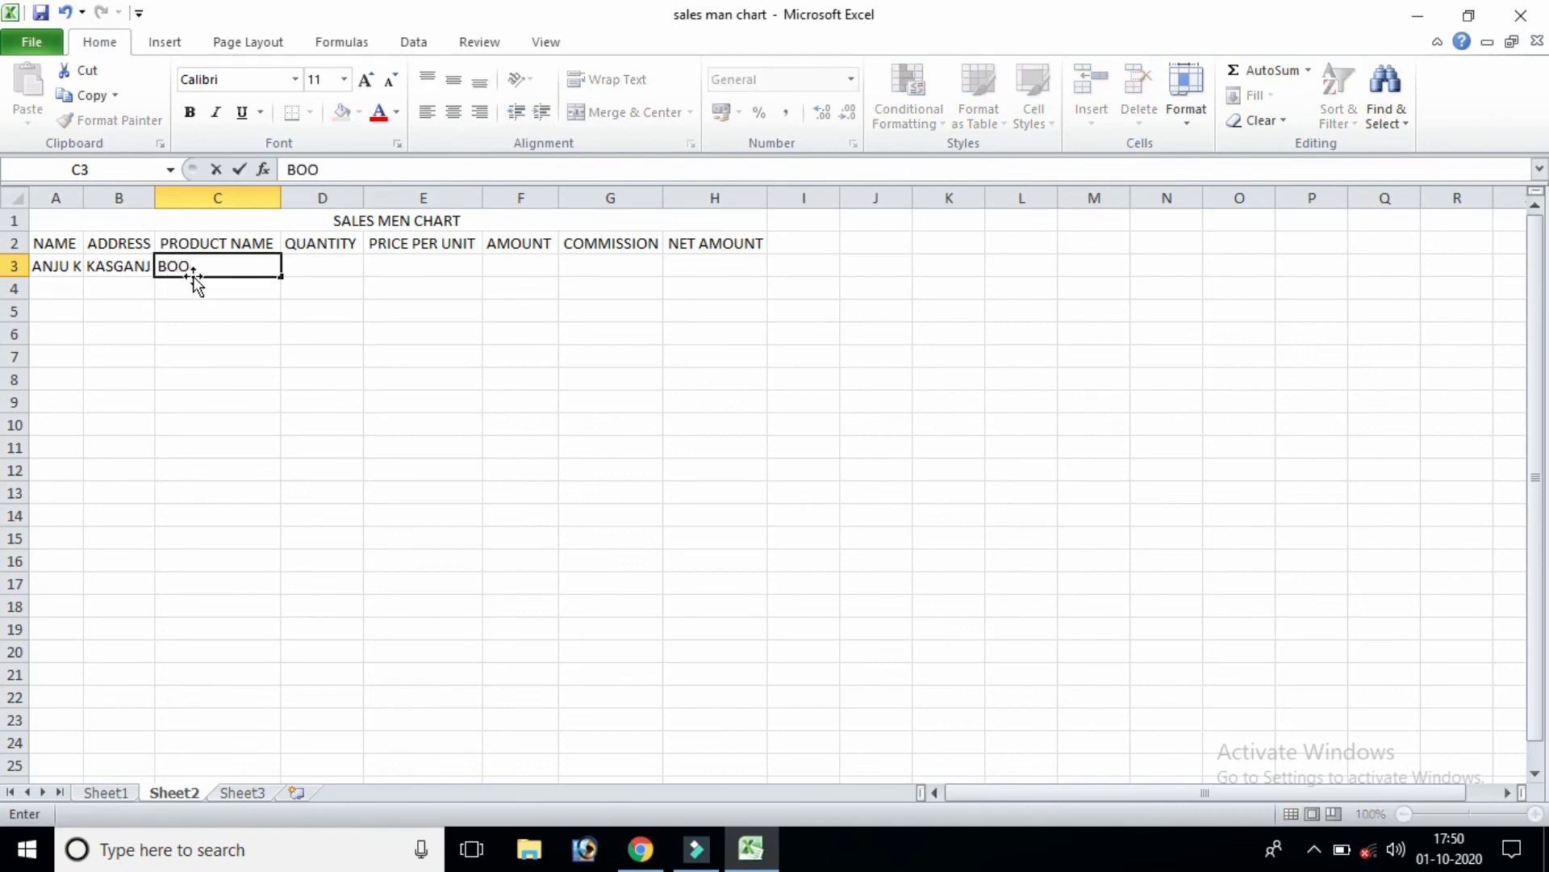
pyautogui.write('KS')
pyautogui.press('Tab')
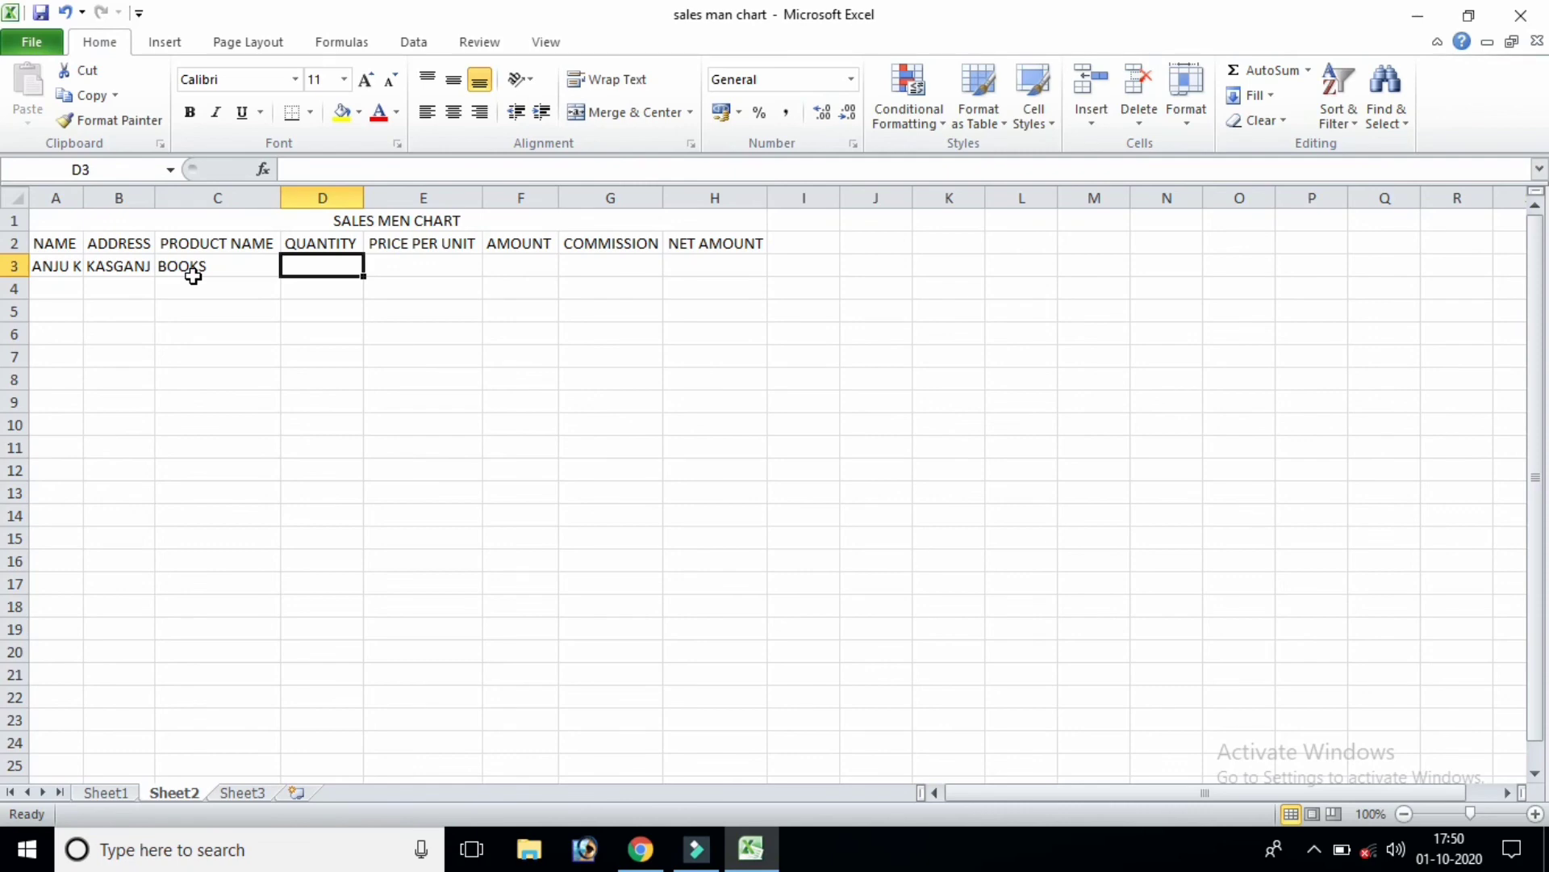
pyautogui.write('50')
pyautogui.press('Tab')
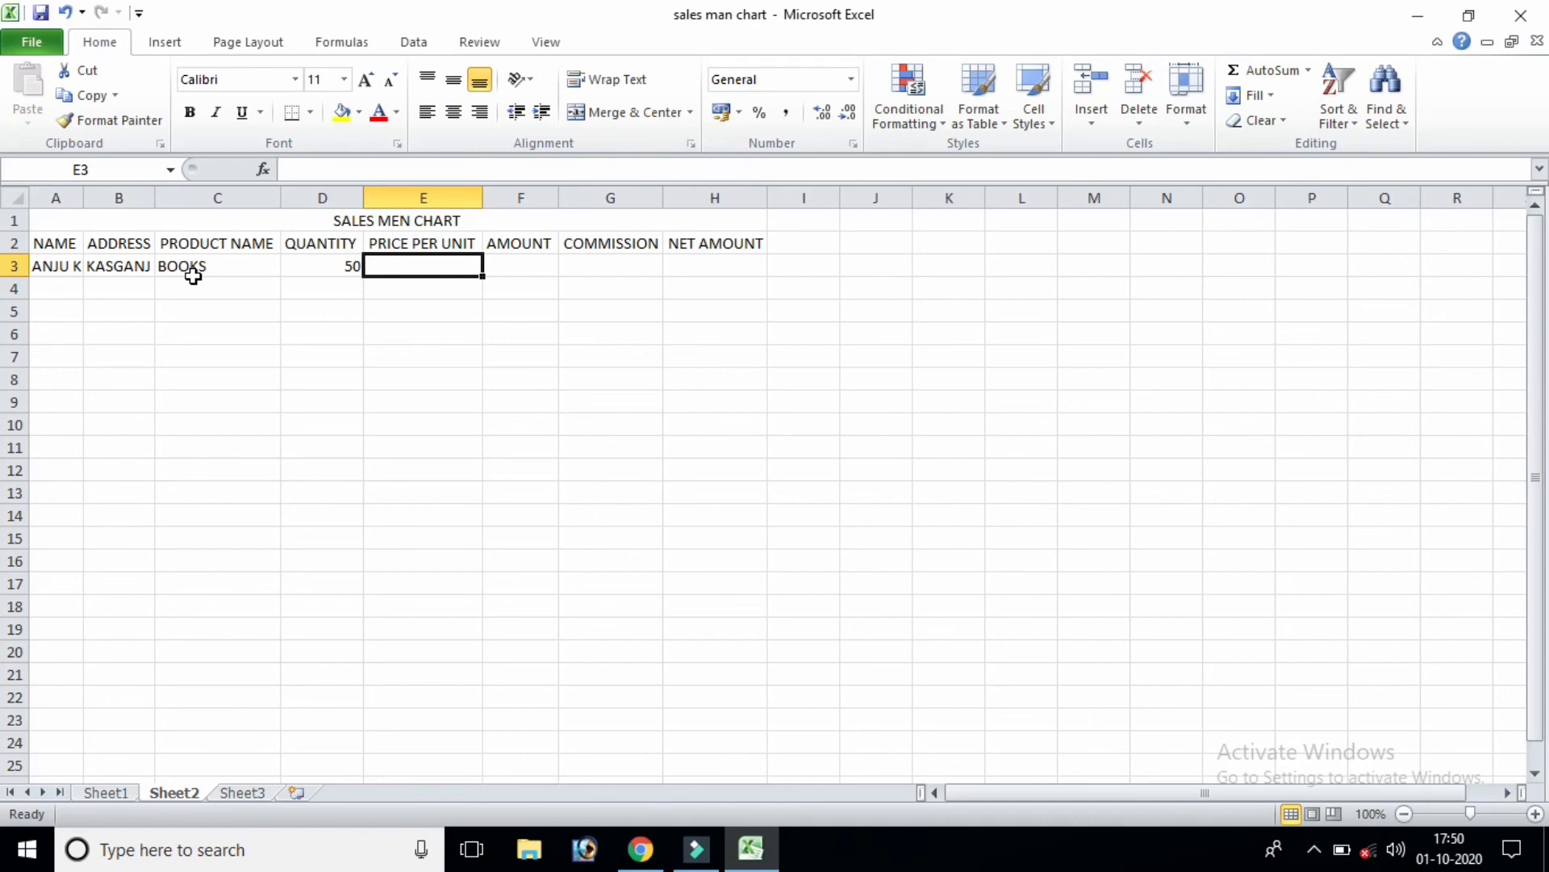
pyautogui.write('75')
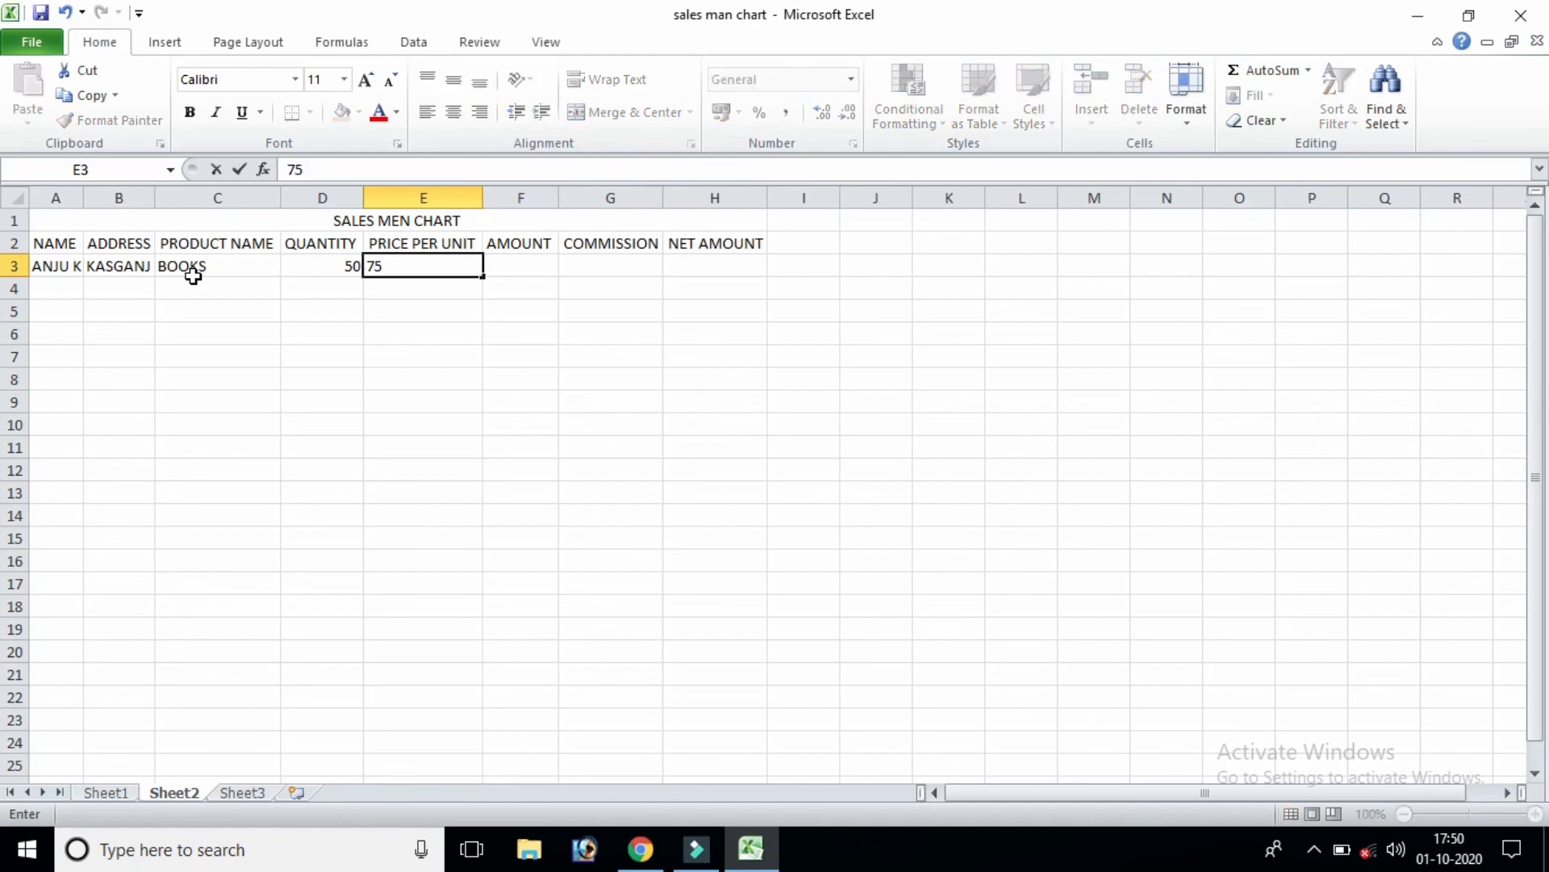
pyautogui.press('Tab')
pyautogui.press('Left')
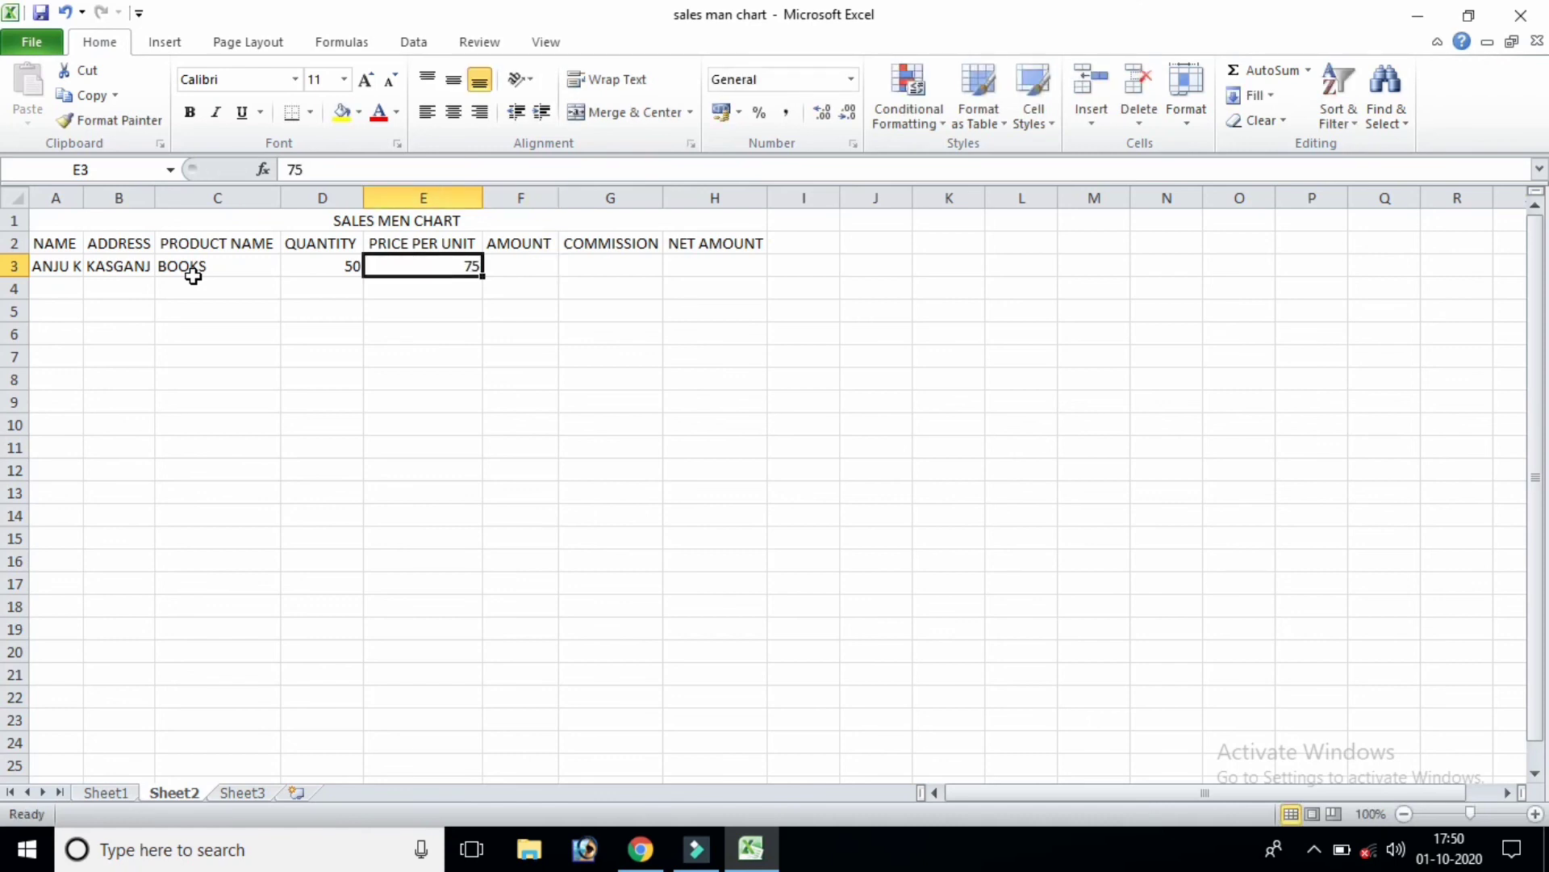
pyautogui.press('Right')
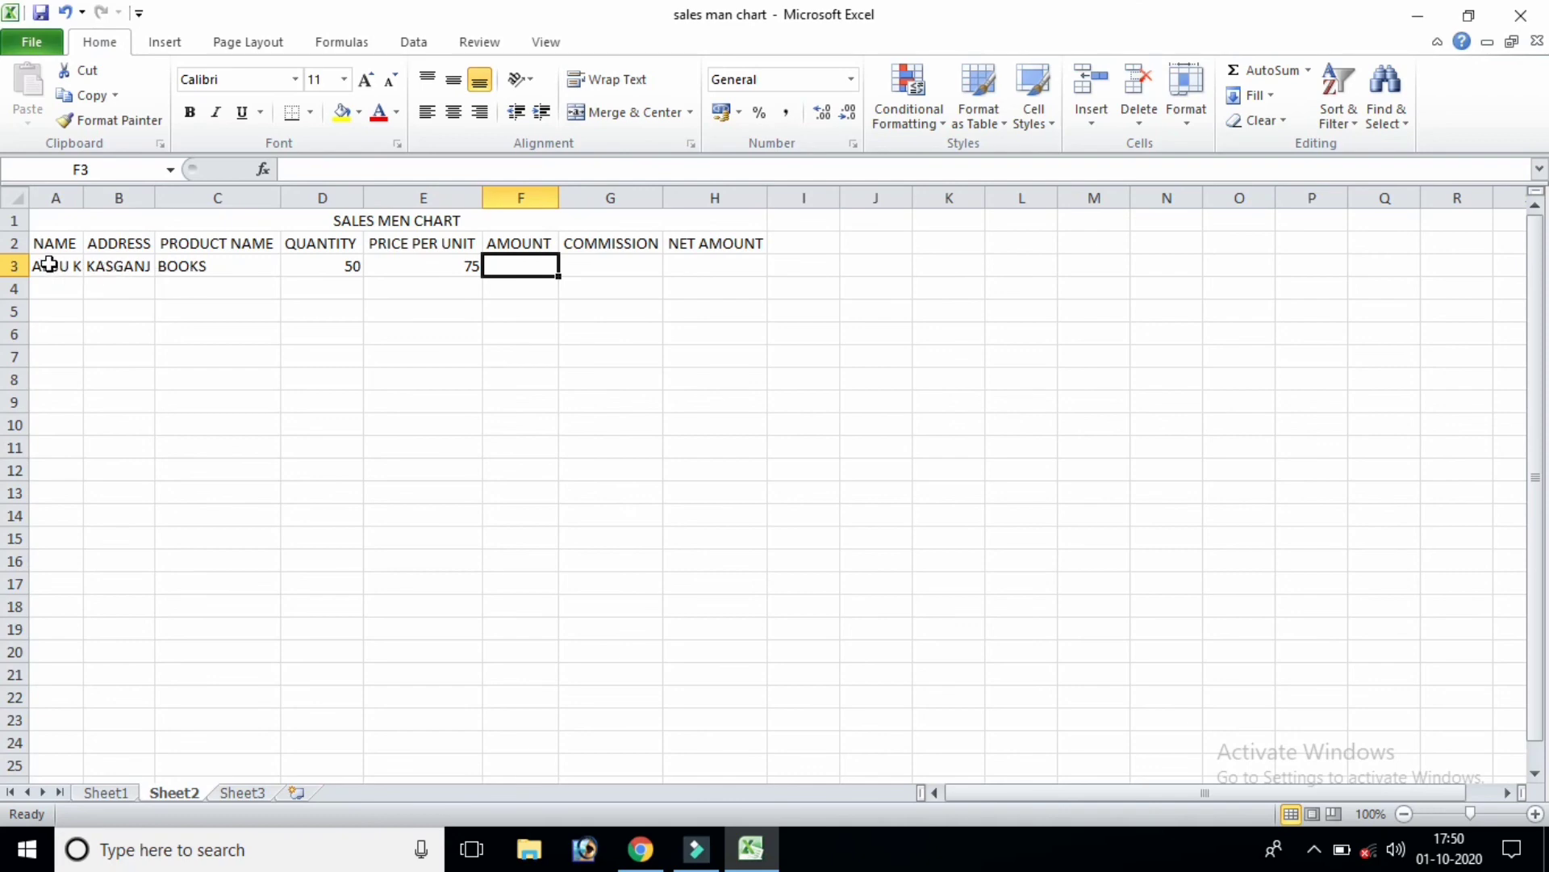
# - AutoFit the column widths to the range A3:H21, leaving out the heading row
pyautogui.moveTo(46, 266); pyautogui.dragTo(724, 356)
pyautogui.moveTo(735, 671); pyautogui.dragTo(717, 516)
pyautogui.click(1193, 94)
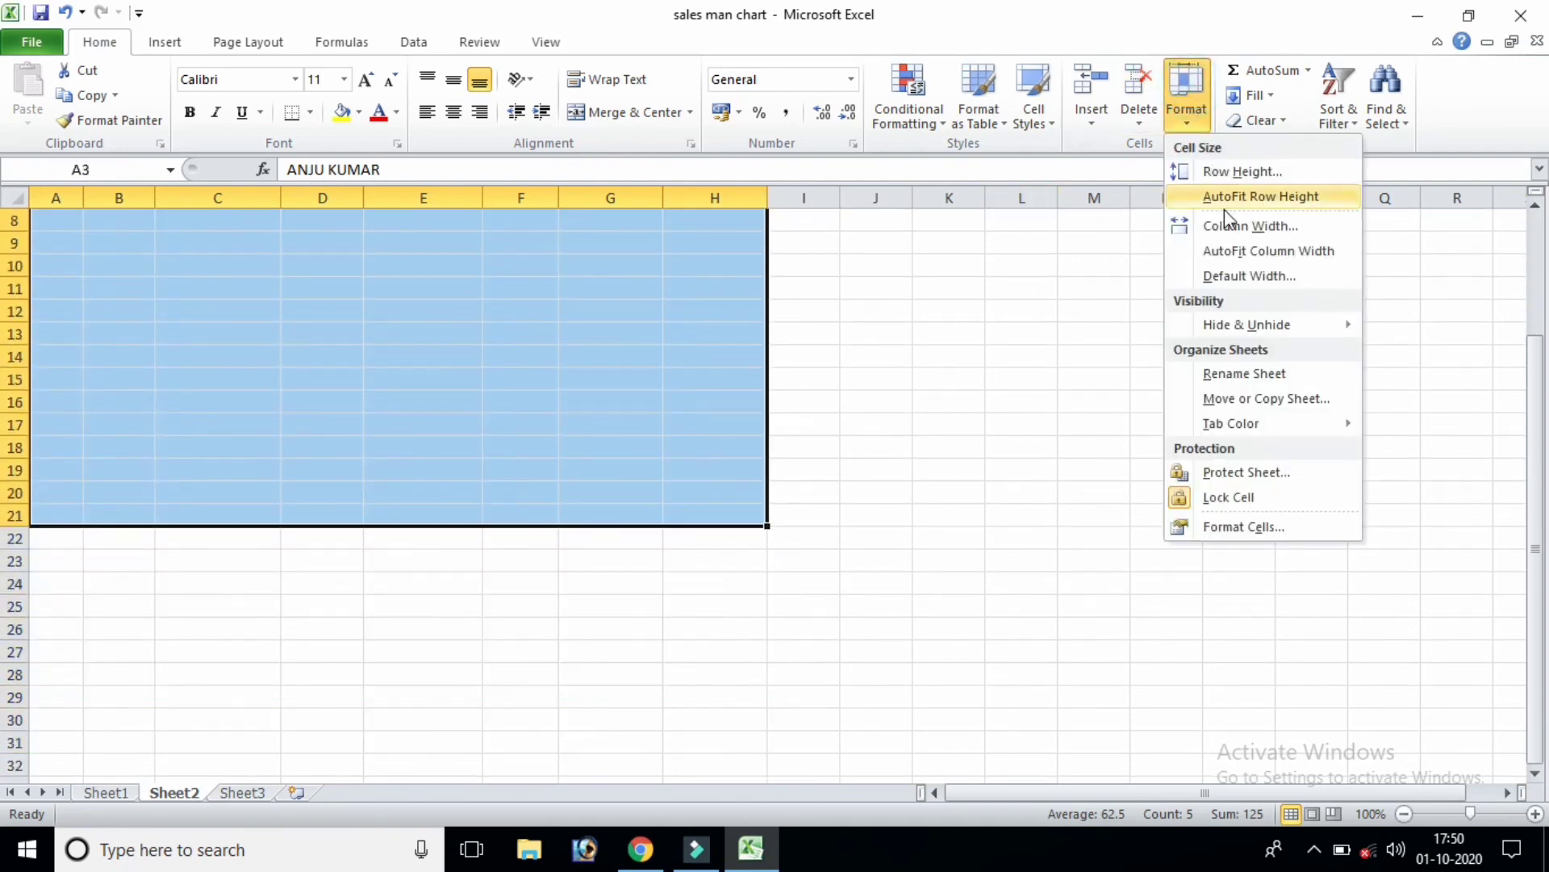
pyautogui.click(1230, 254)
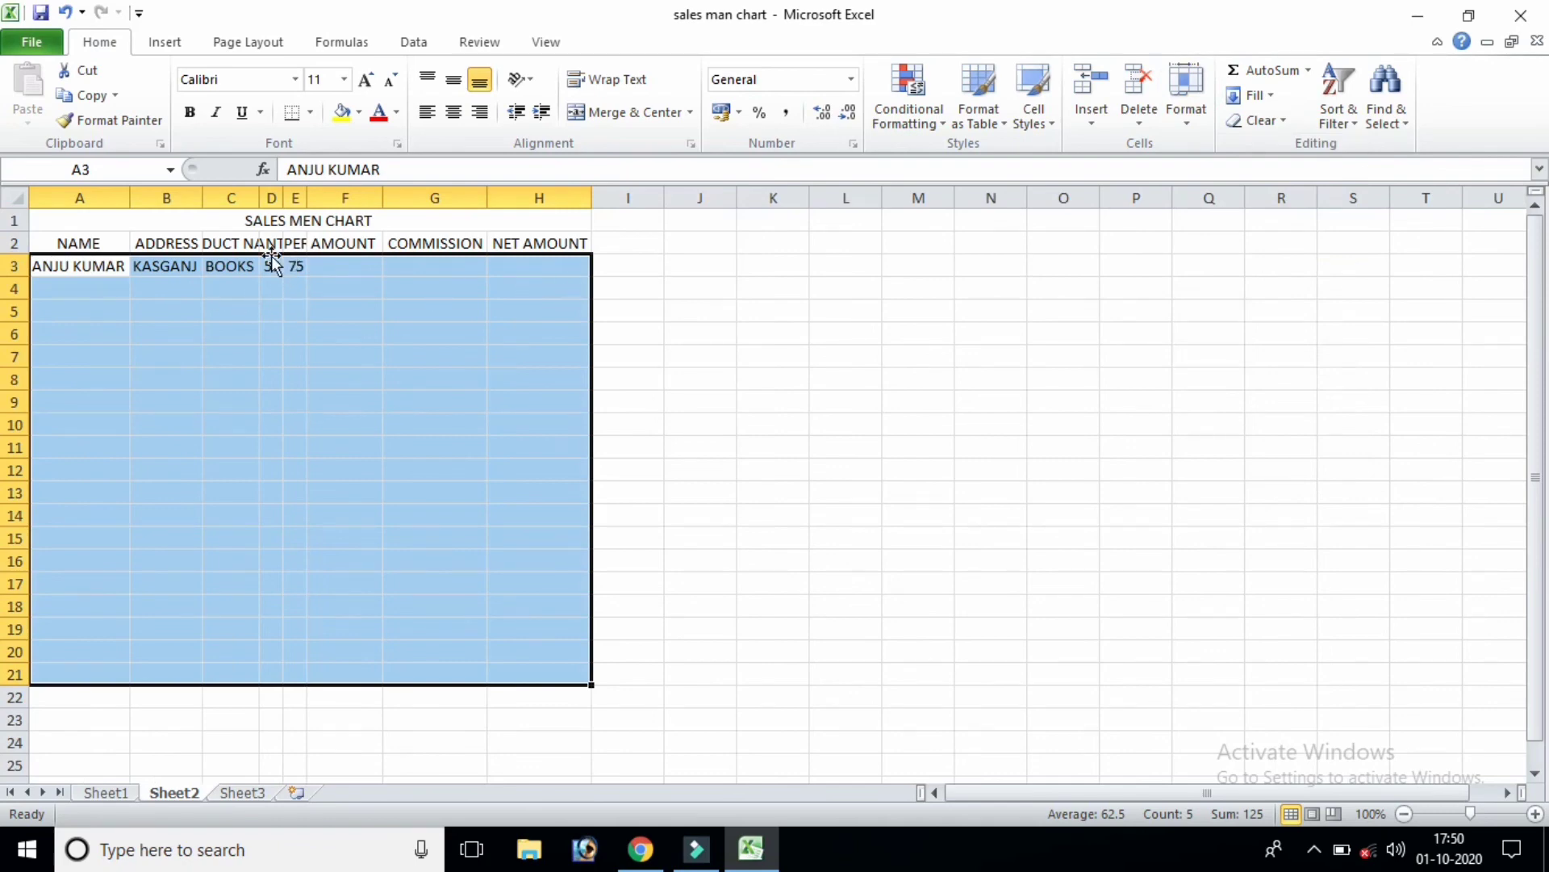
# - AutoFit the column widths to the range A2:H20, including the heading row
pyautogui.moveTo(47, 239); pyautogui.dragTo(536, 654)
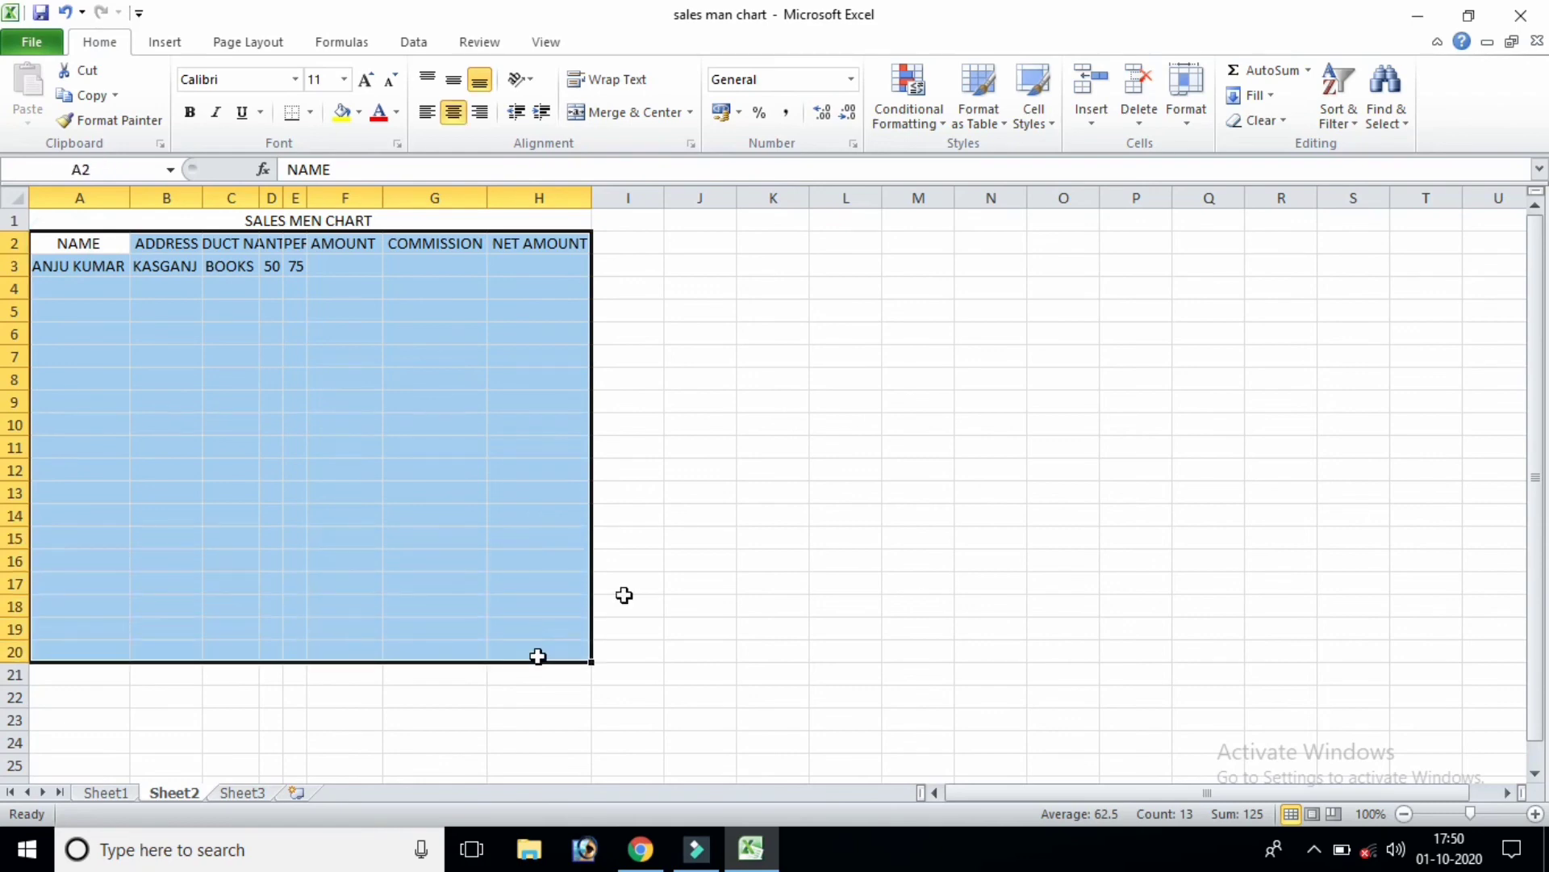
pyautogui.click(1188, 125)
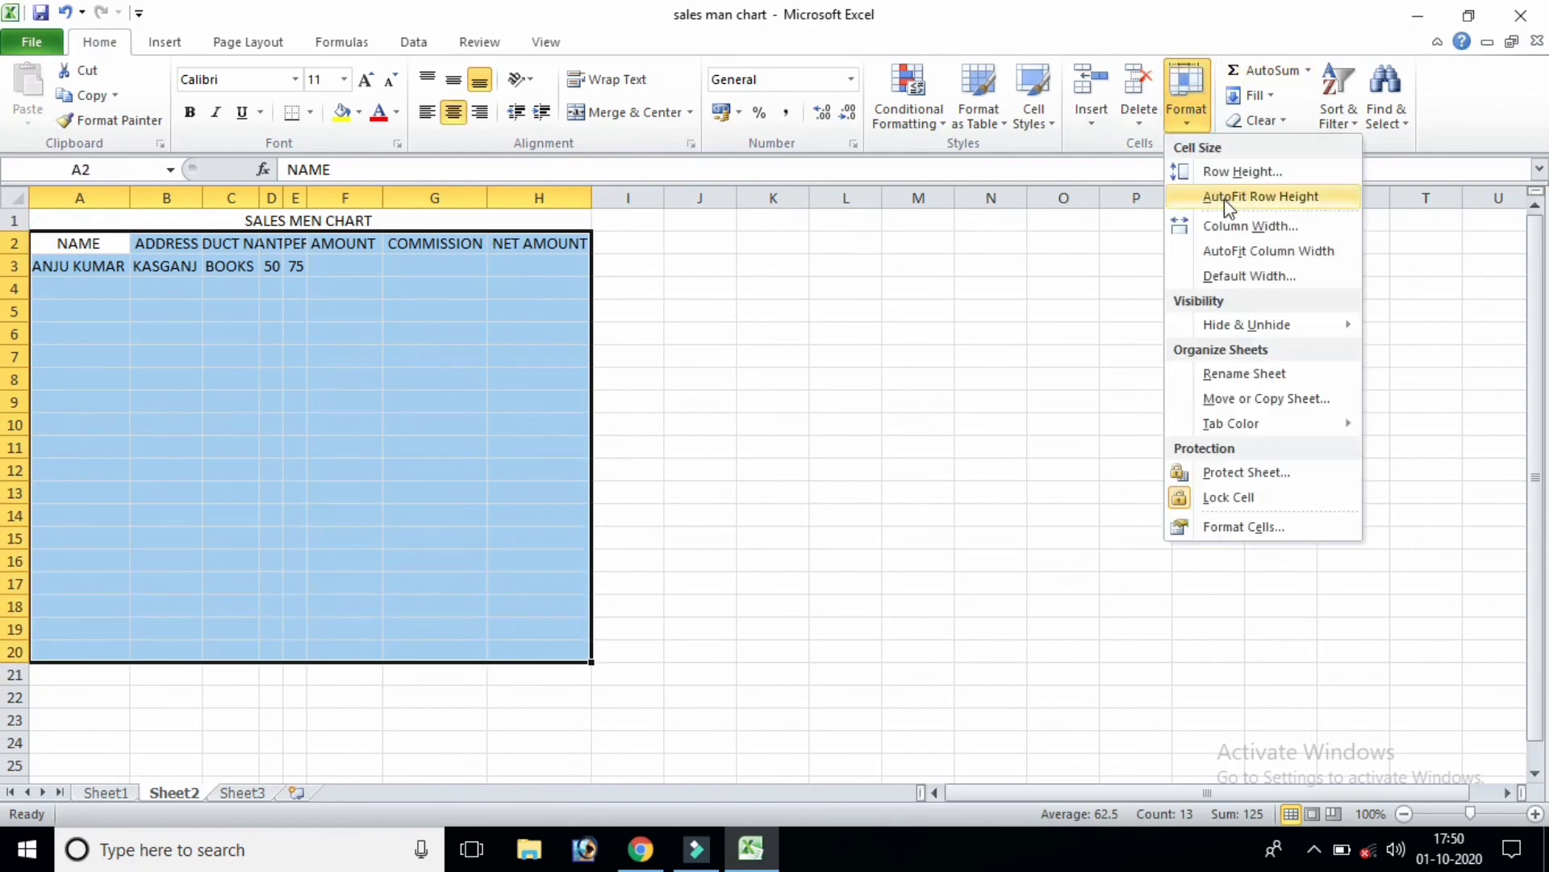
pyautogui.click(1244, 252)
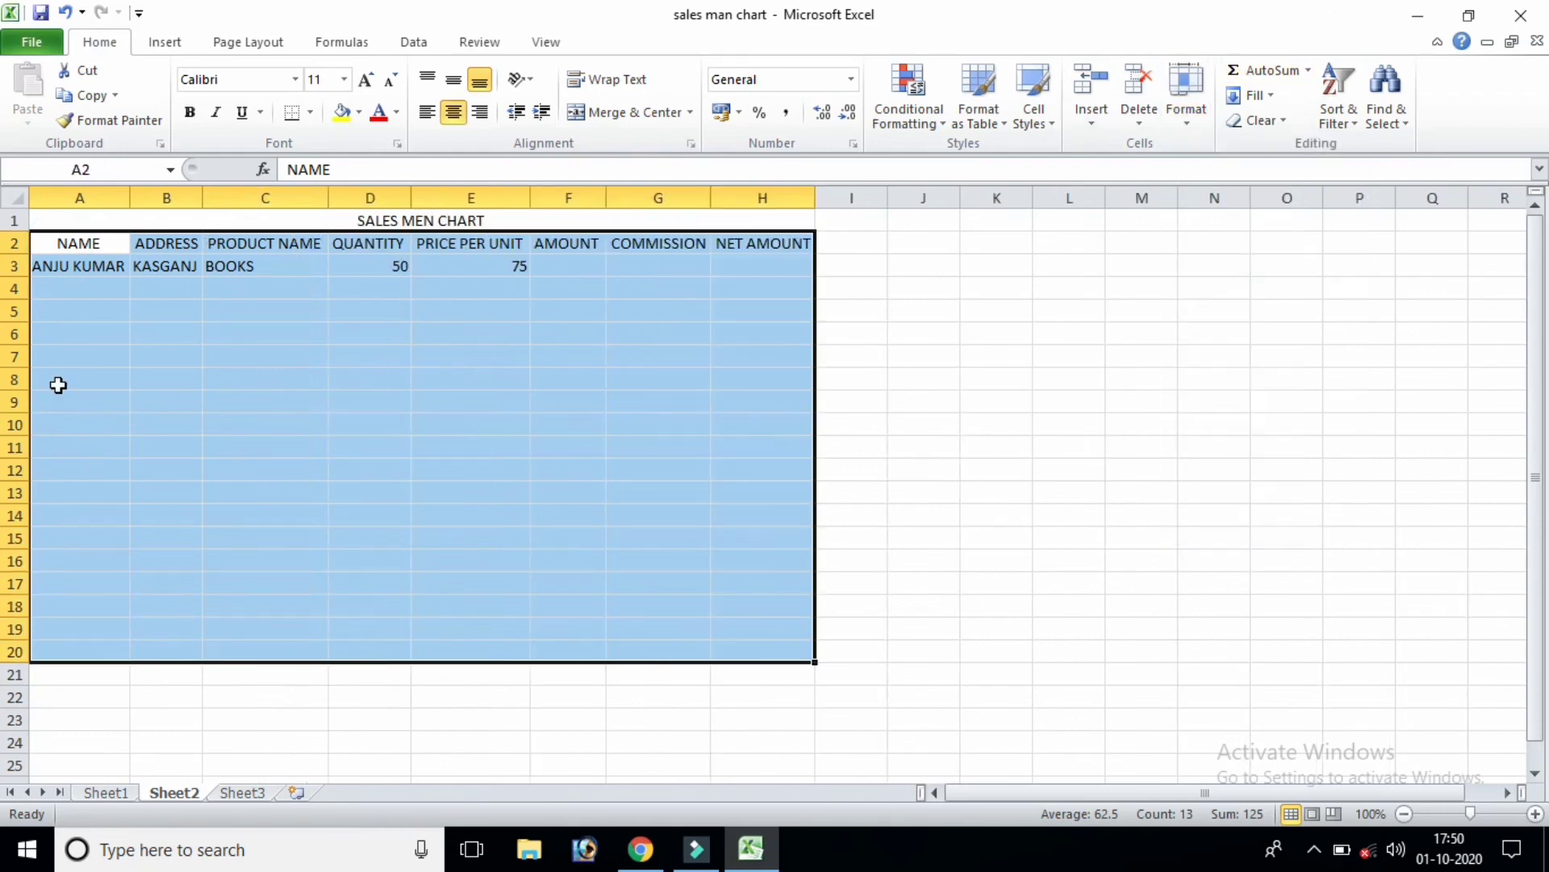
# - Enter the second salesman's full name in cell A4 and KASGANJ as the address in B4
pyautogui.click(31, 286)
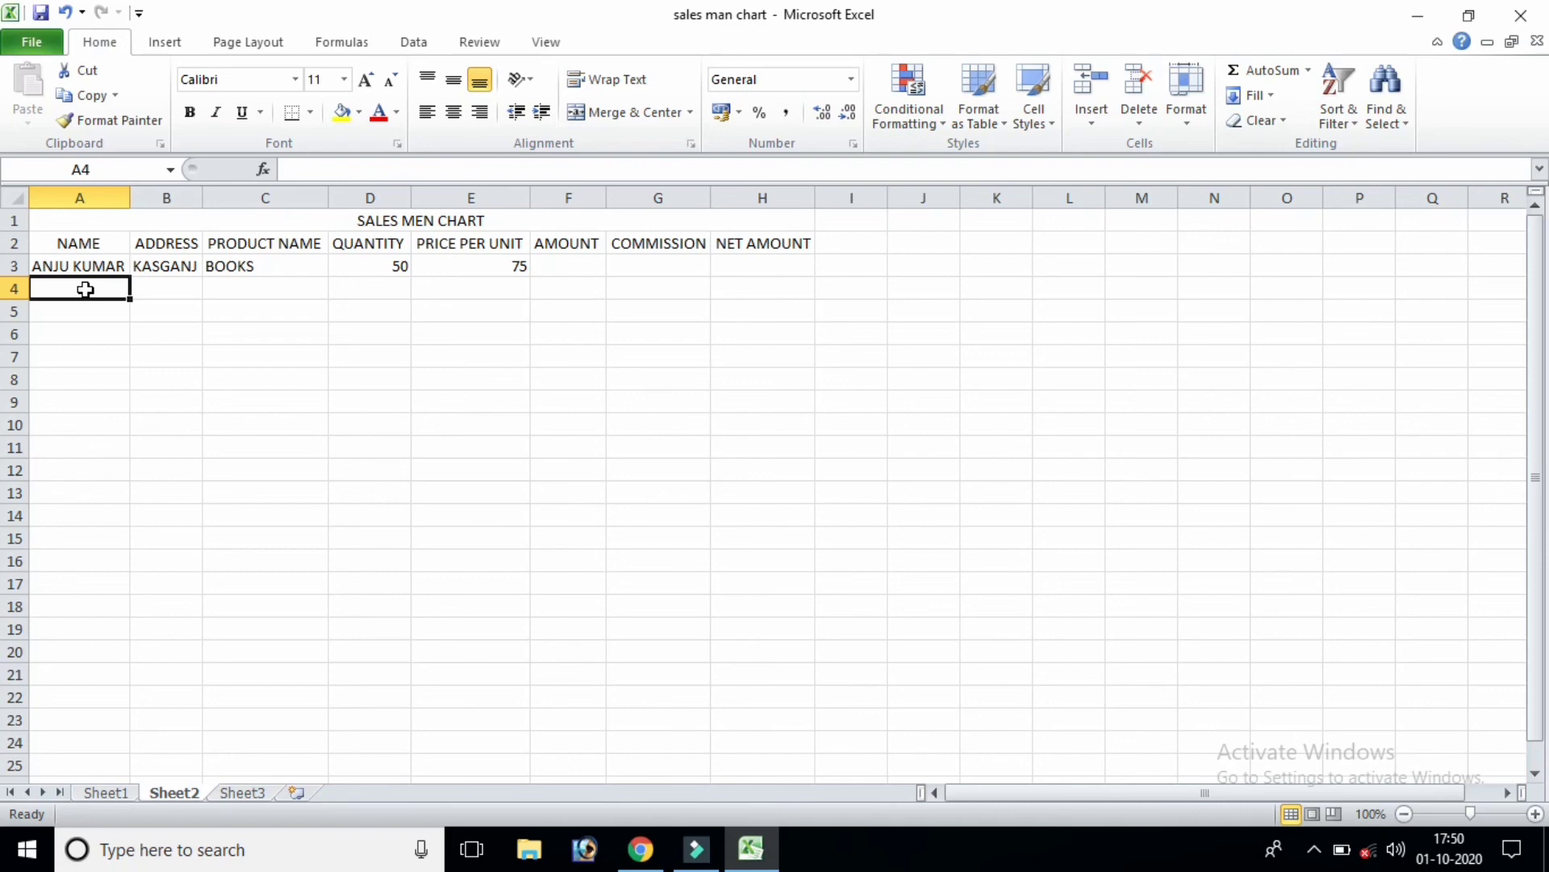
pyautogui.write('NA')
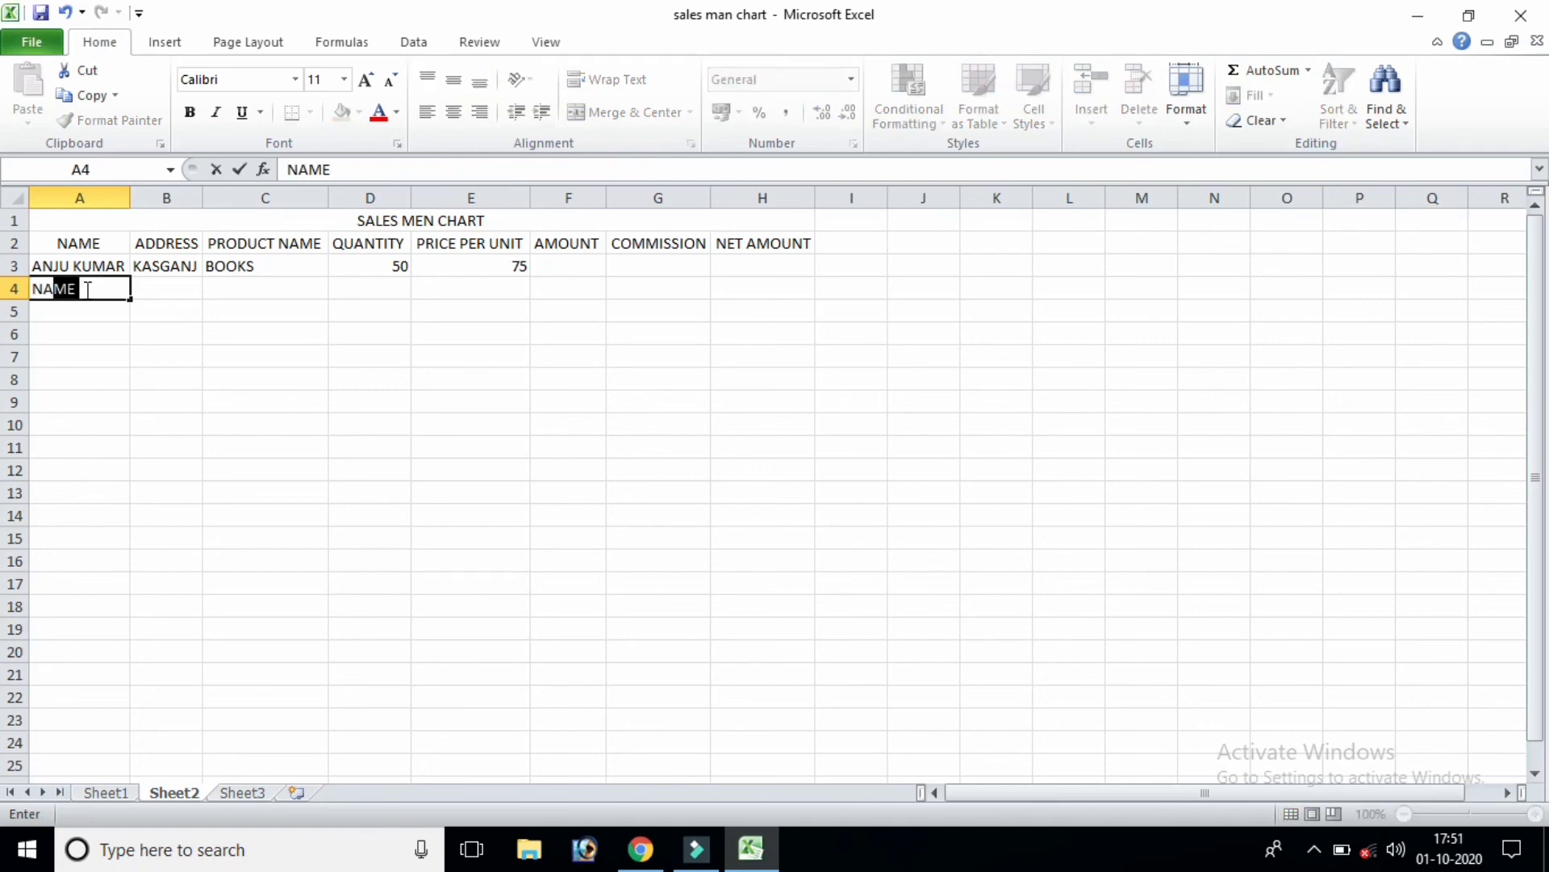
pyautogui.write('MAN KUMAR')
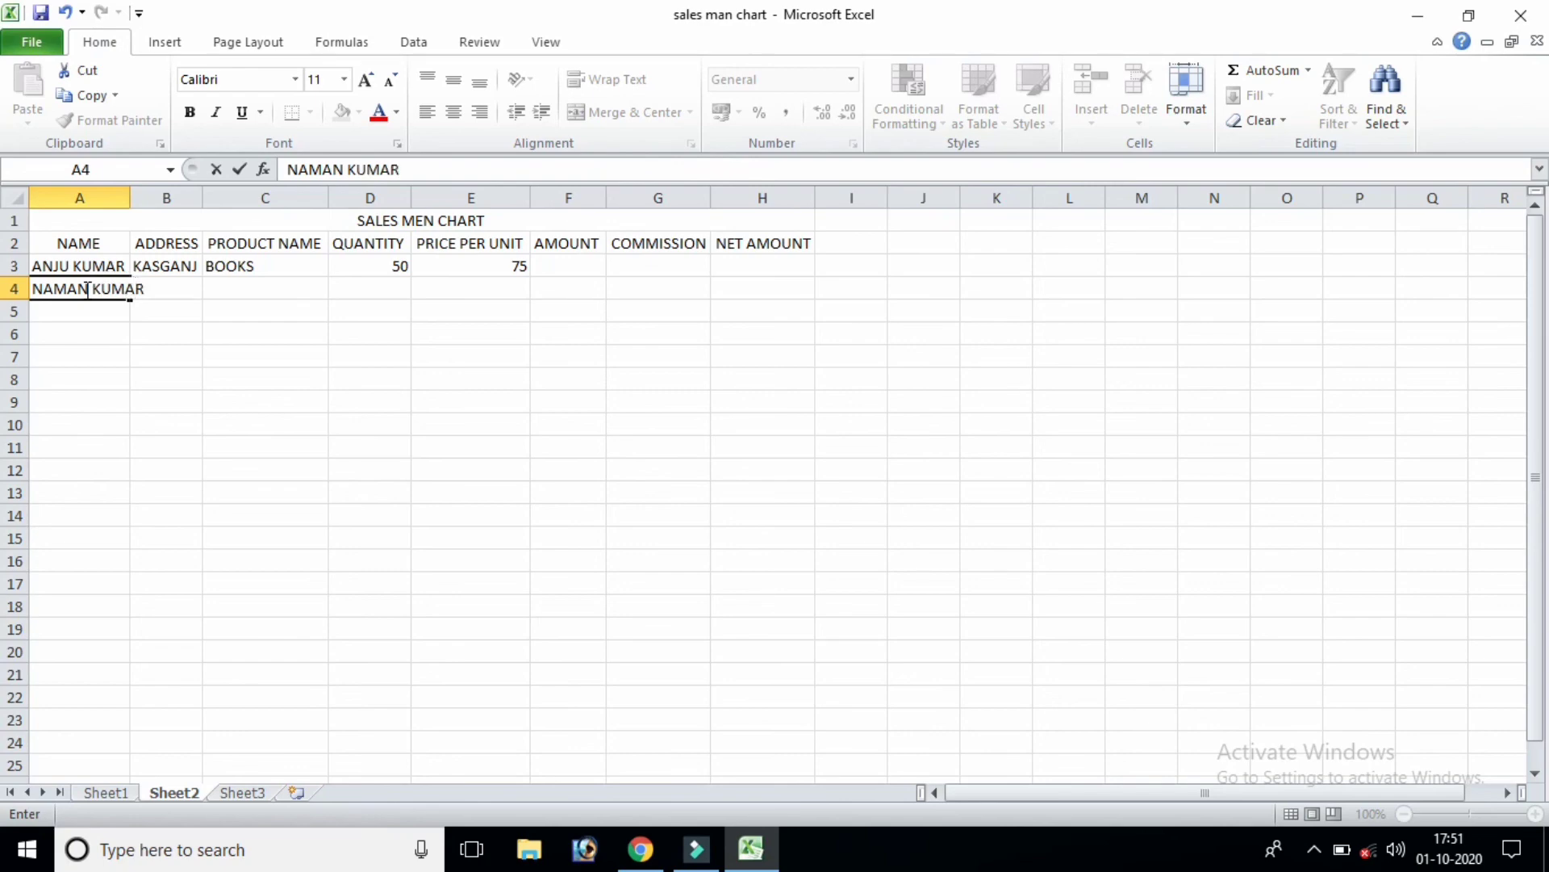
pyautogui.press('Tab')
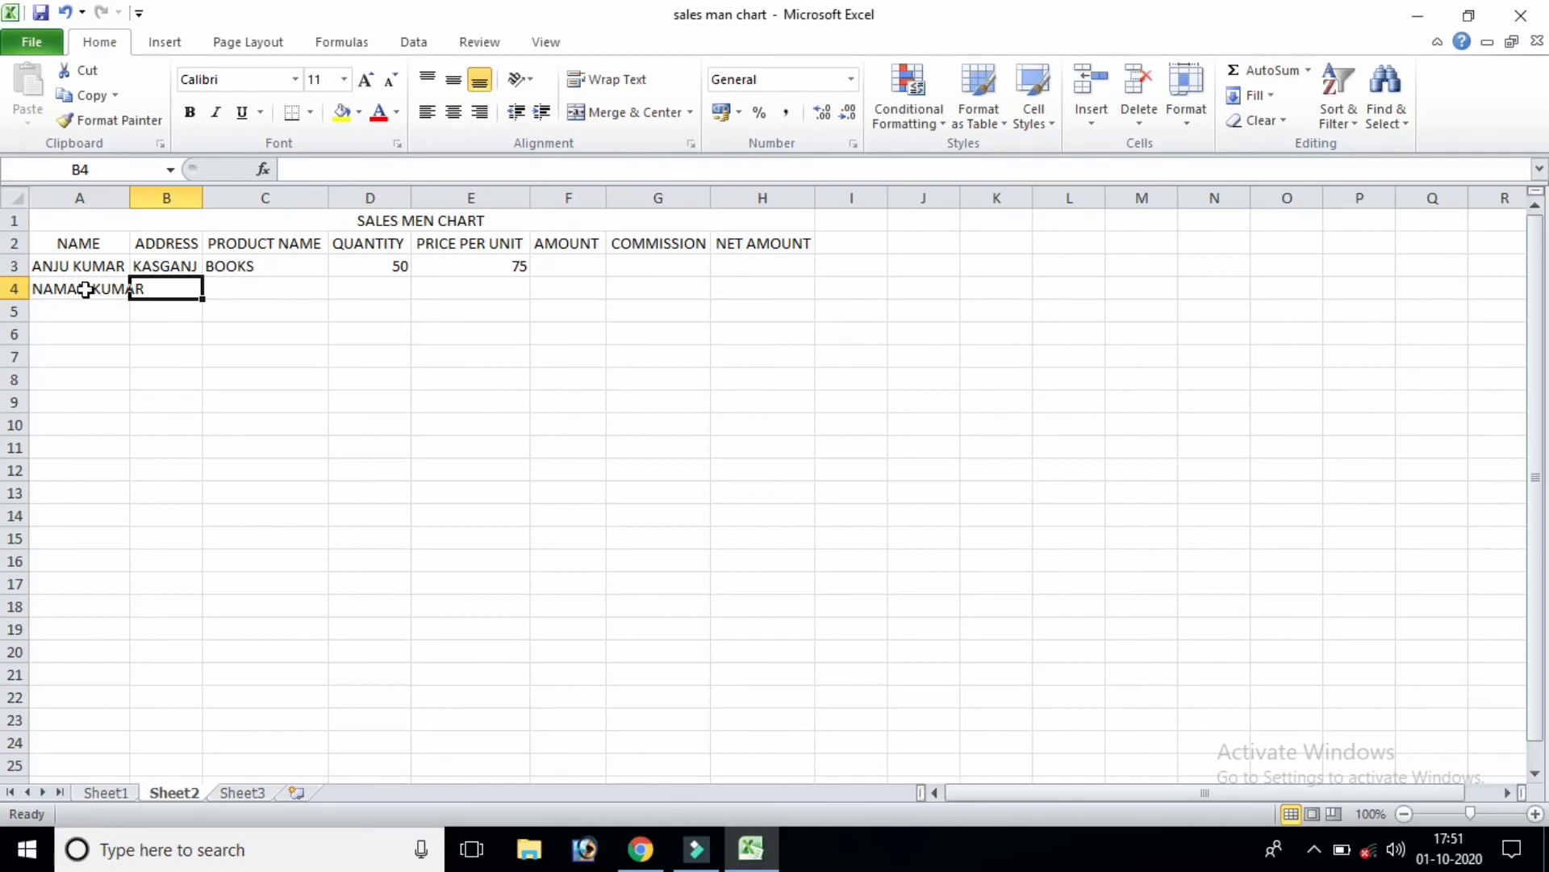
pyautogui.write('KASGANJ')
pyautogui.press('Tab')
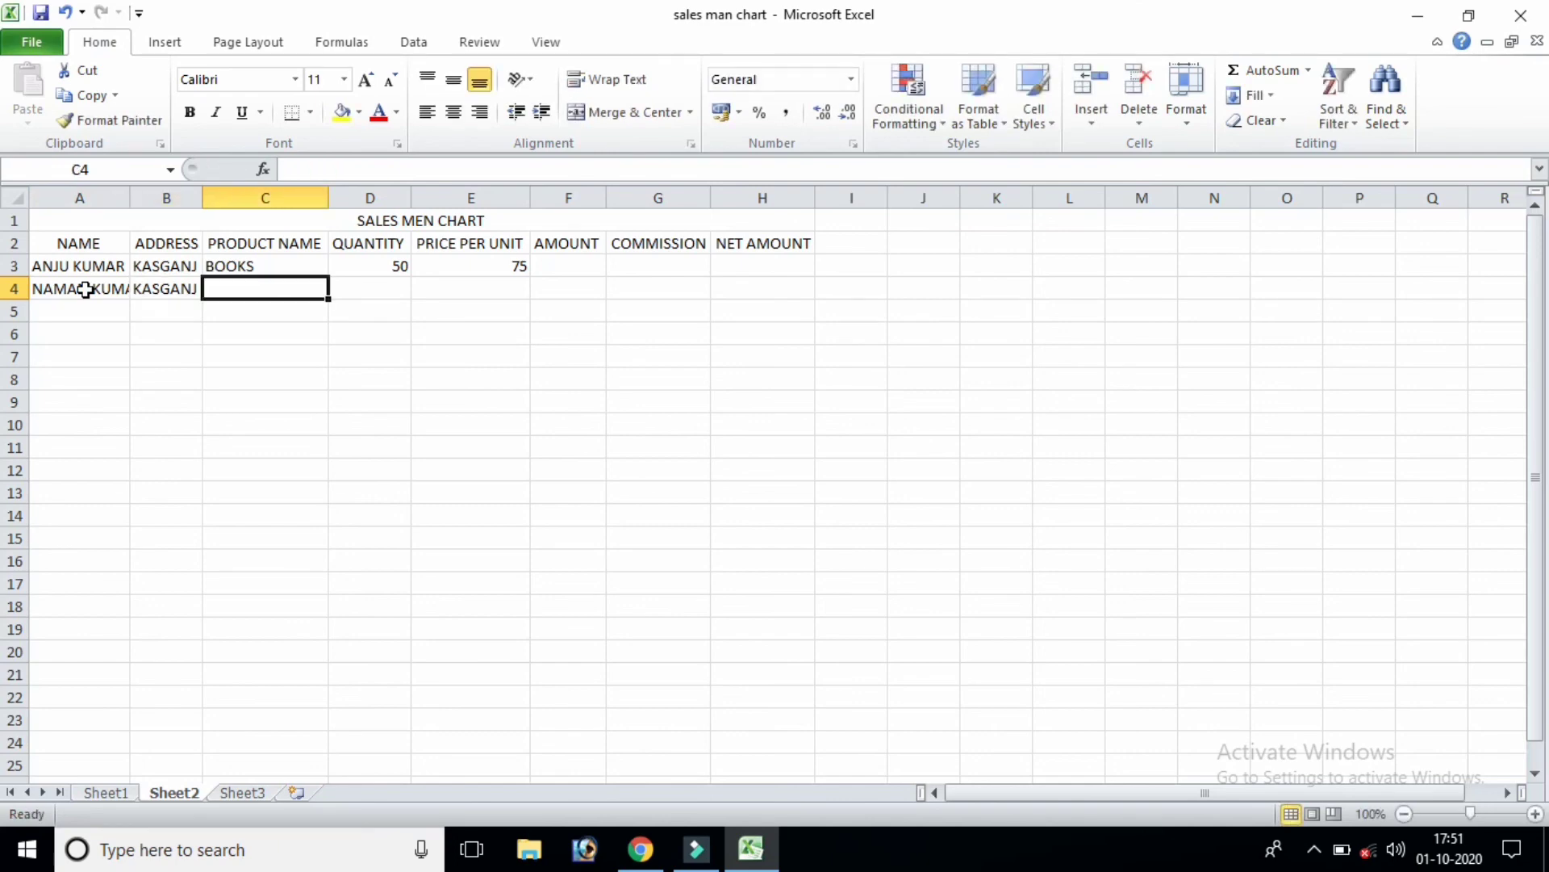
# - Complete row 4 with product name PEN, quantity 100 and price per unit 10
pyautogui.write('PEN')
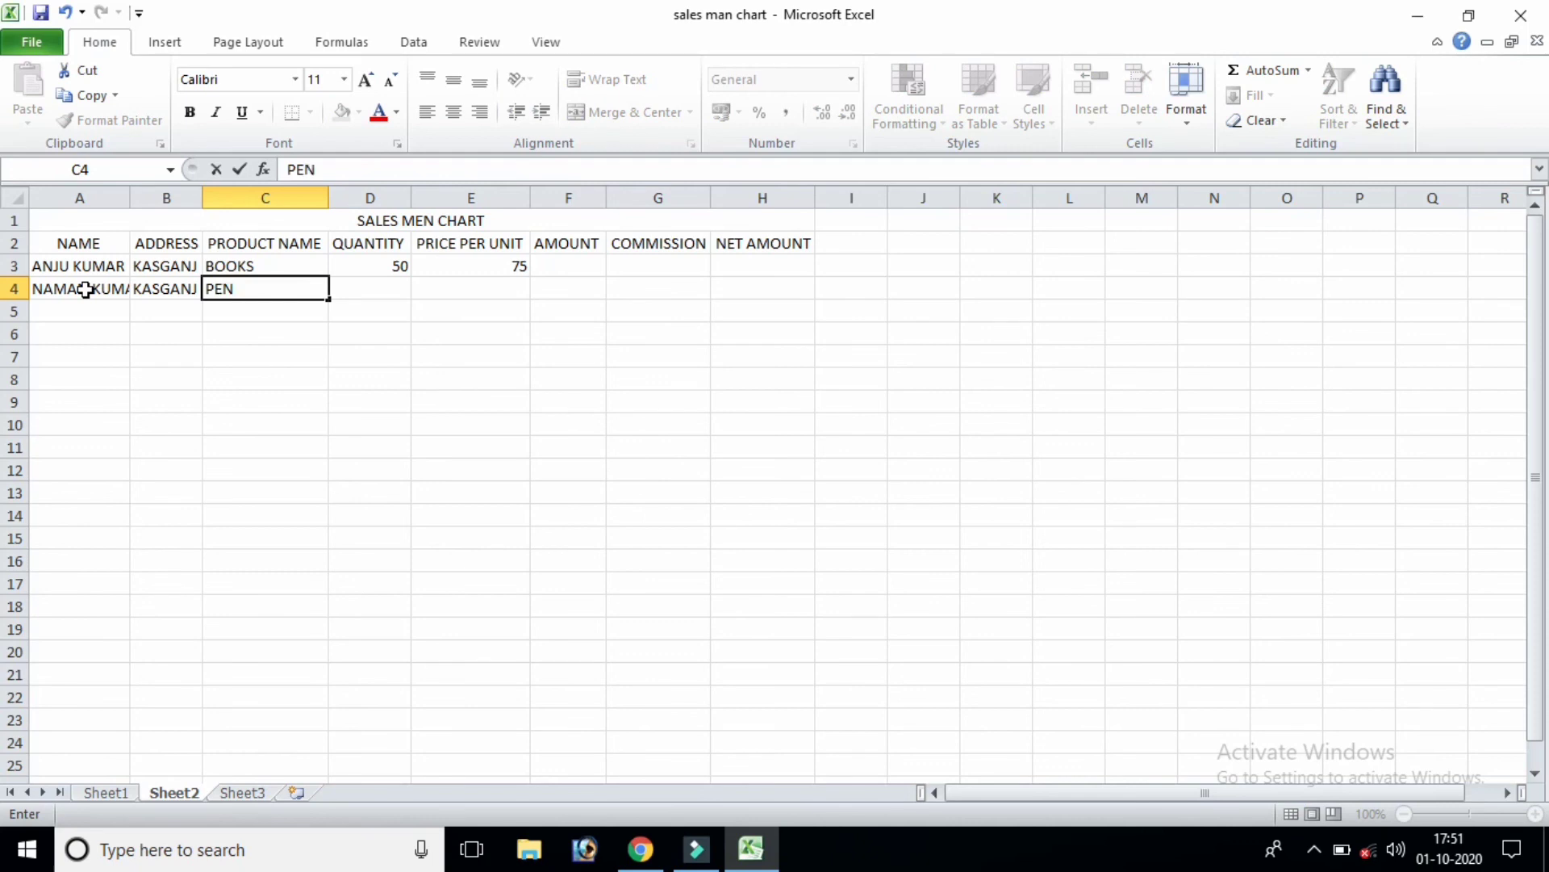
pyautogui.press('Tab')
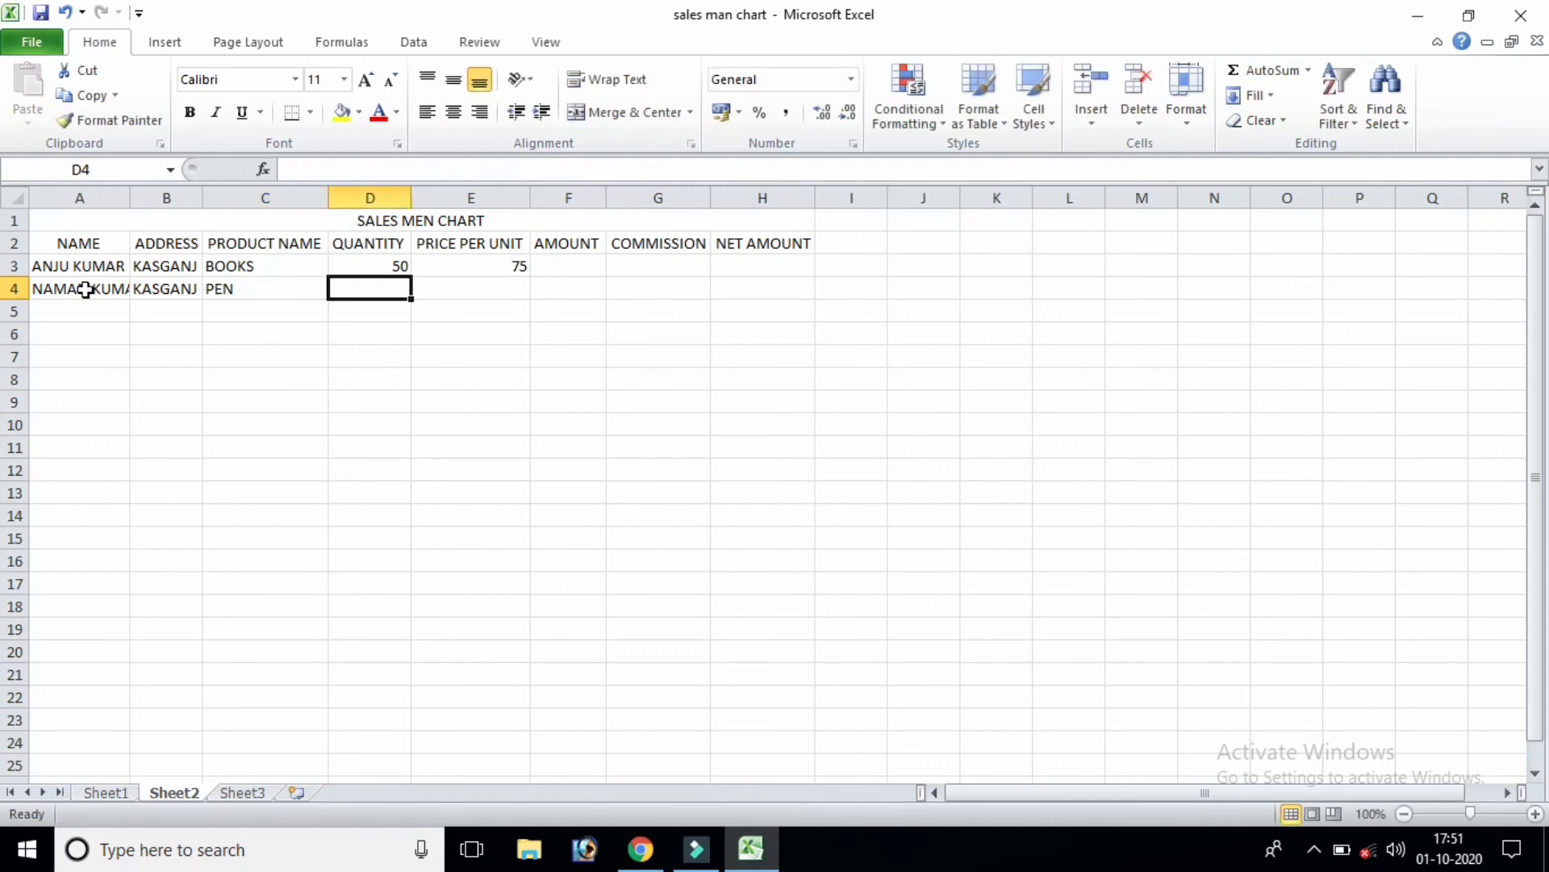
pyautogui.write('100')
pyautogui.press('Tab')
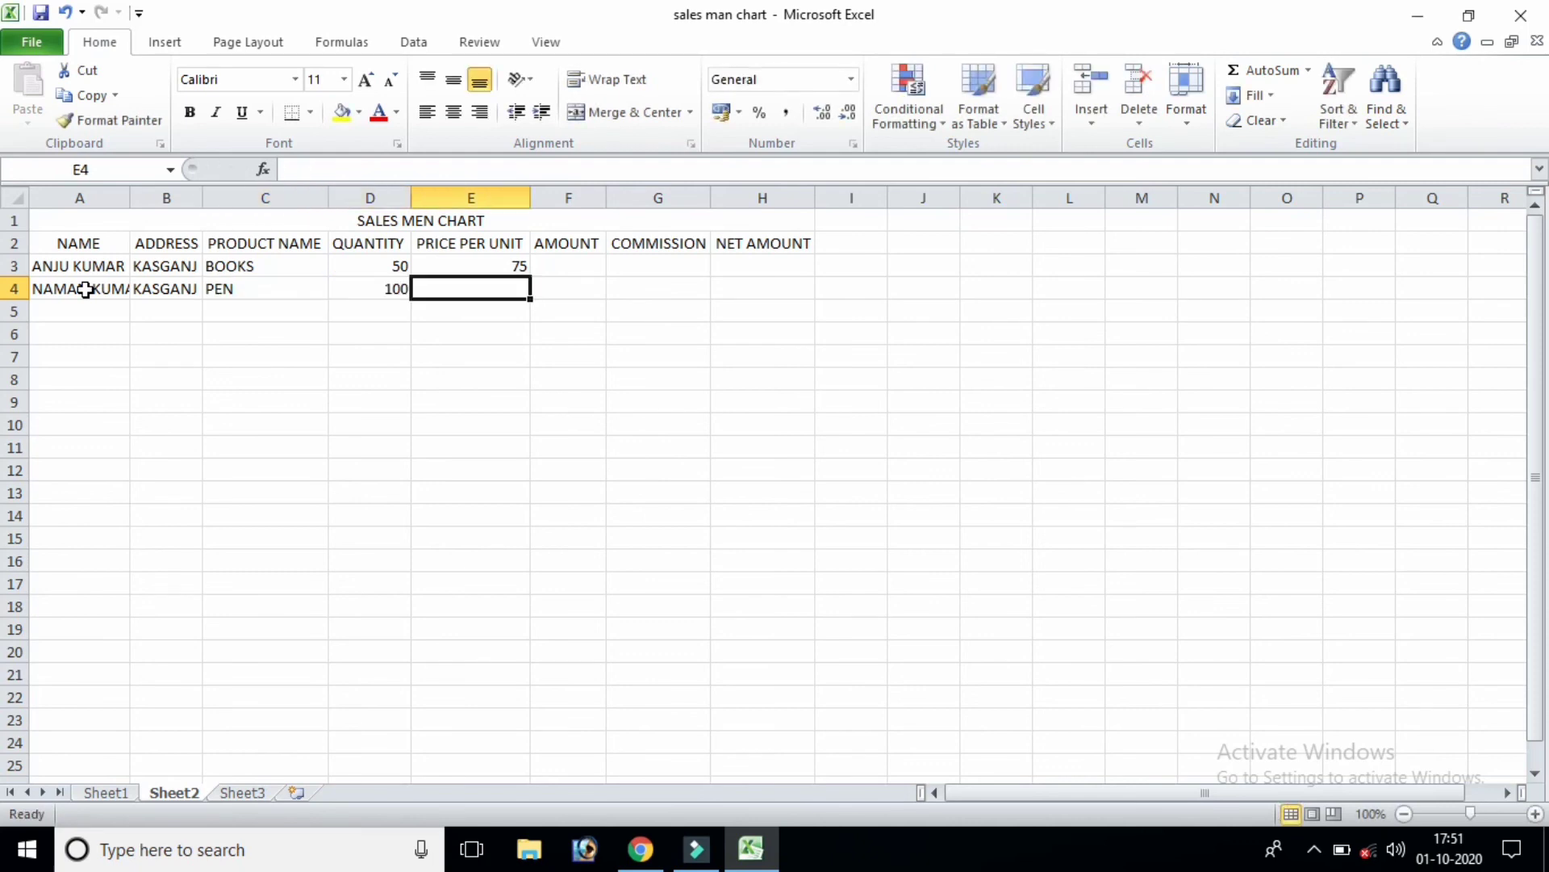
pyautogui.write('10')
pyautogui.press('Tab')
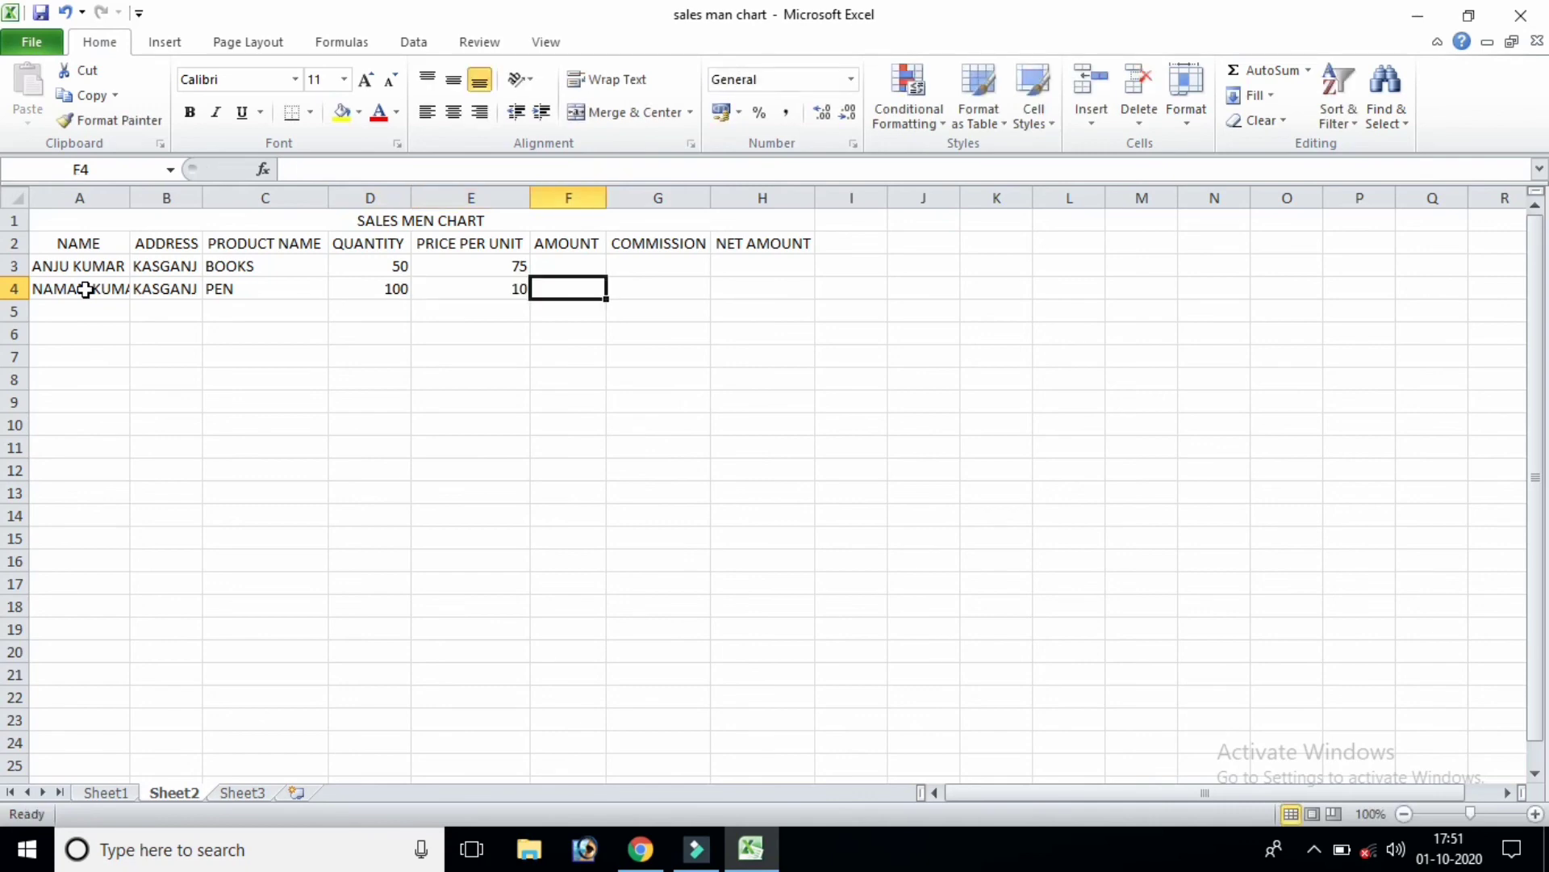
# - Replace the salesman's name in cell A4 with a different full name
pyautogui.press('Left')
pyautogui.press('Left')
pyautogui.press('Left')
pyautogui.press('Left')
pyautogui.press('Left')
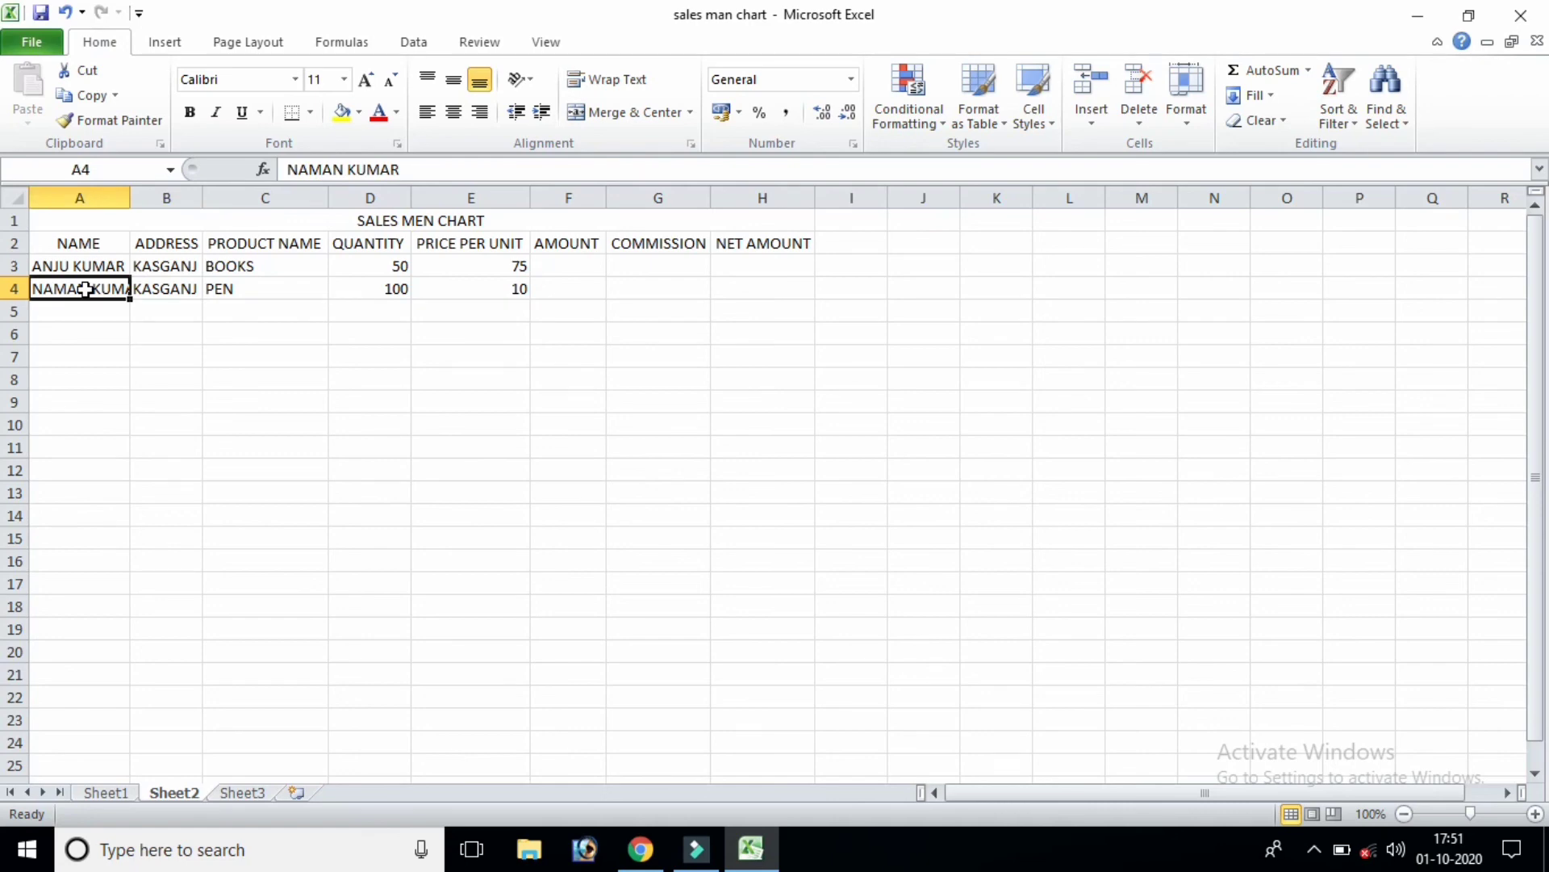
pyautogui.write('RAH')
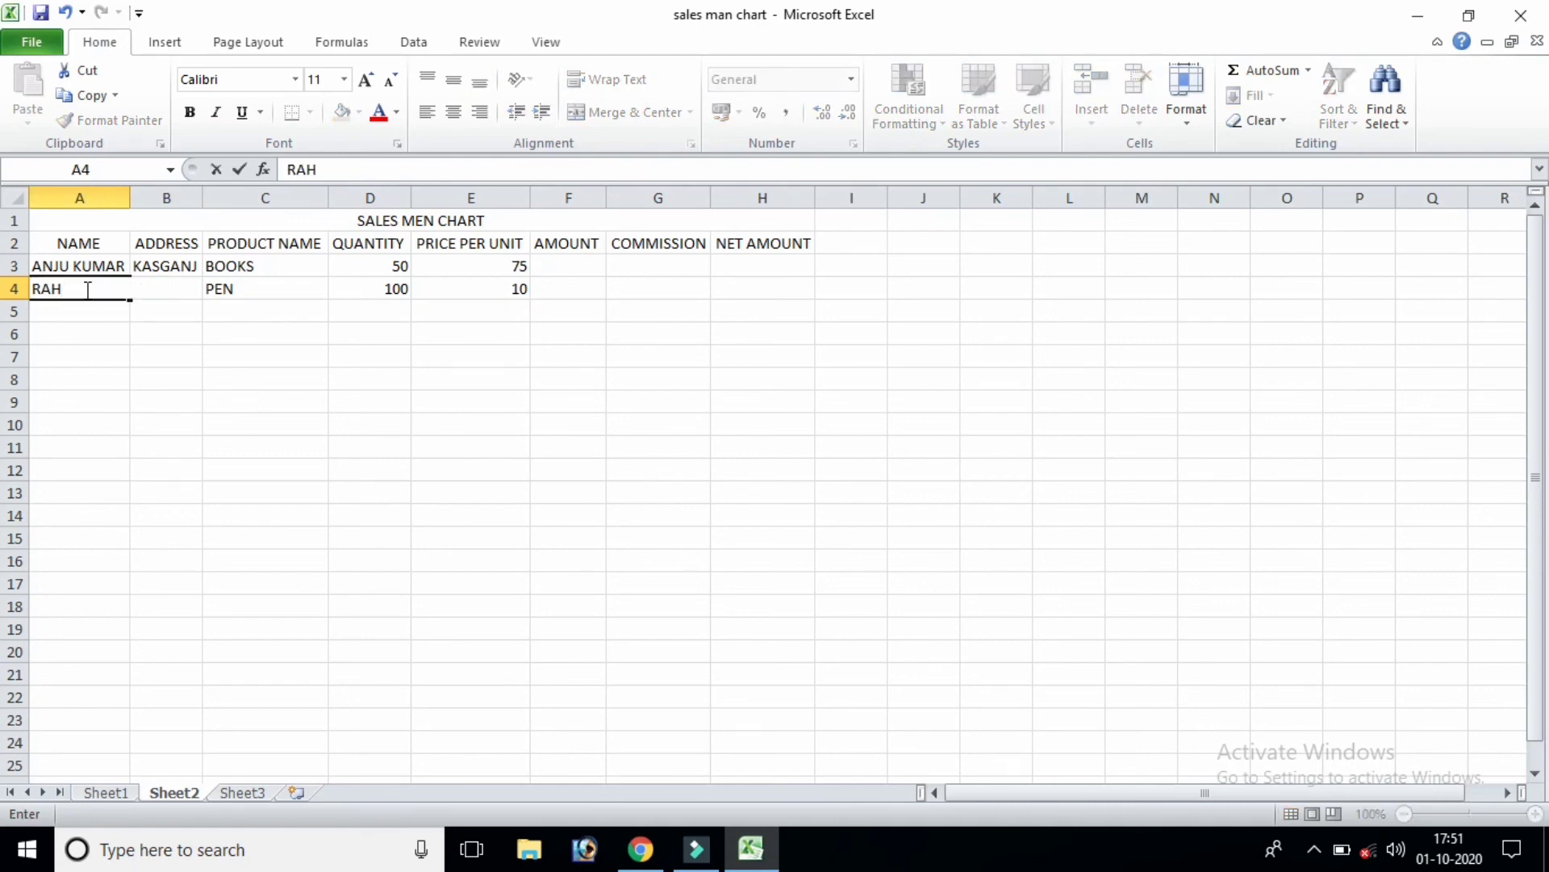
pyautogui.write('L')
pyautogui.press('BackSpace')
pyautogui.write('UL KUMAR')
pyautogui.press('Tab')
pyautogui.hotkey('ctrl', 'd')
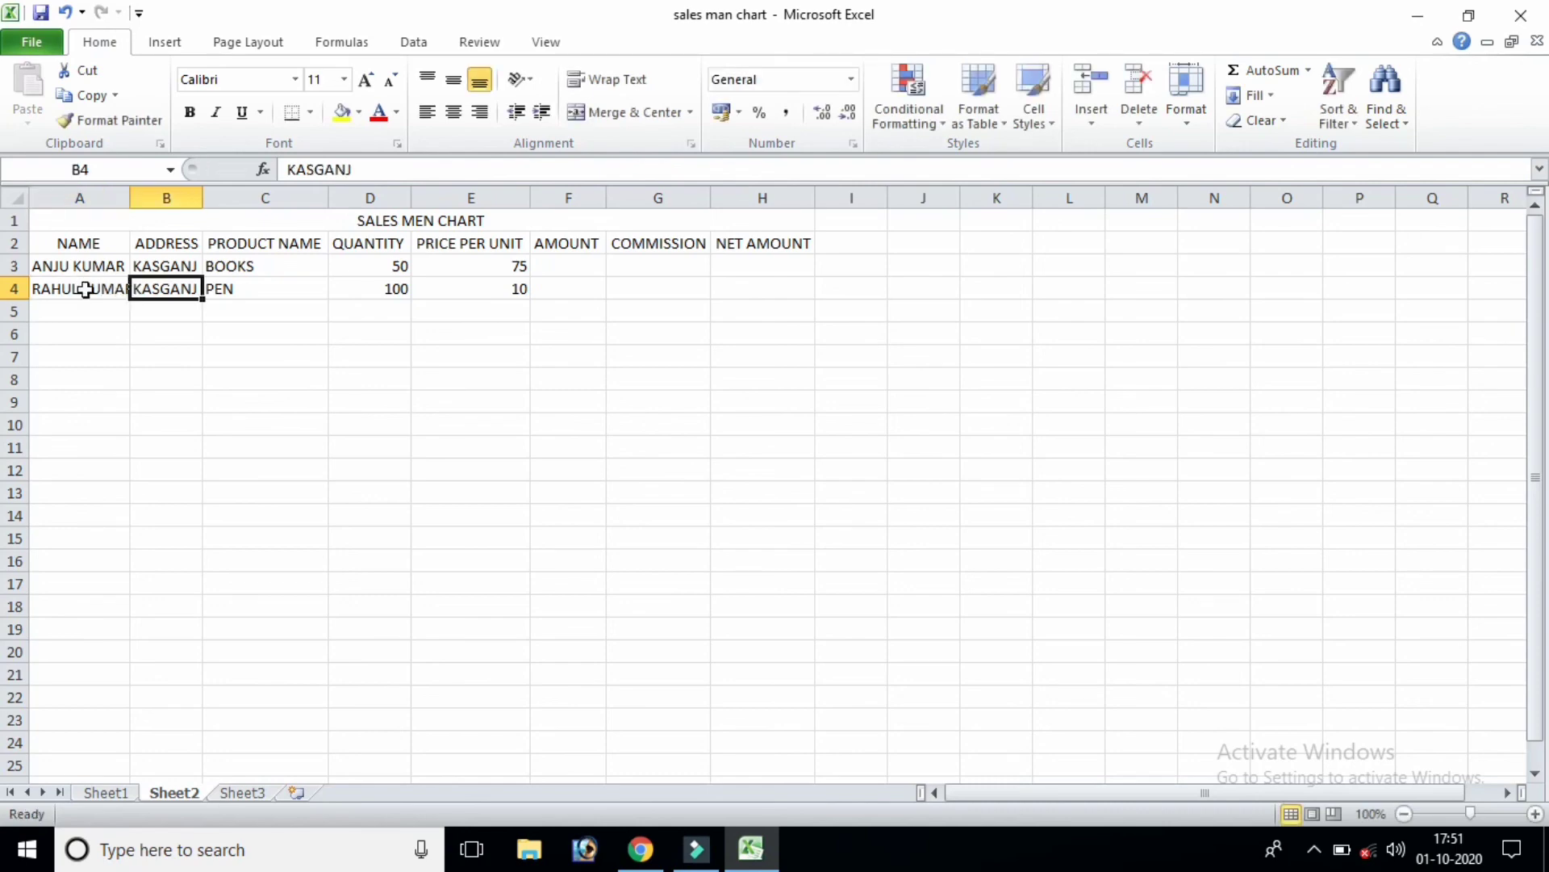
# - Undo the name replacement in cell A4 and move on to cell A5
pyautogui.click(86, 289)
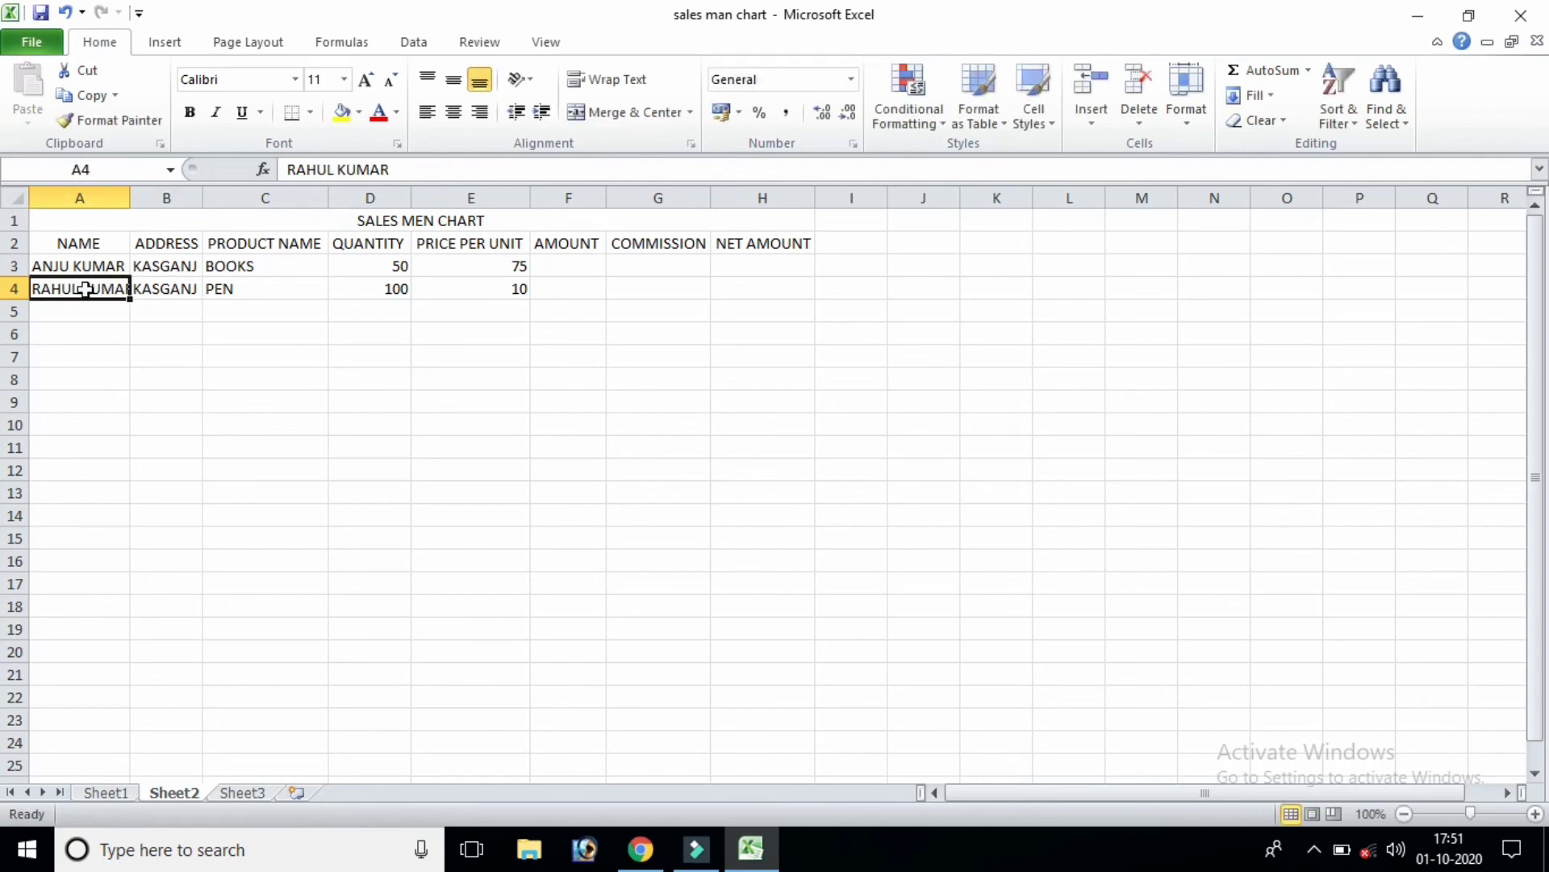
pyautogui.hotkey('ctrl', 'z')
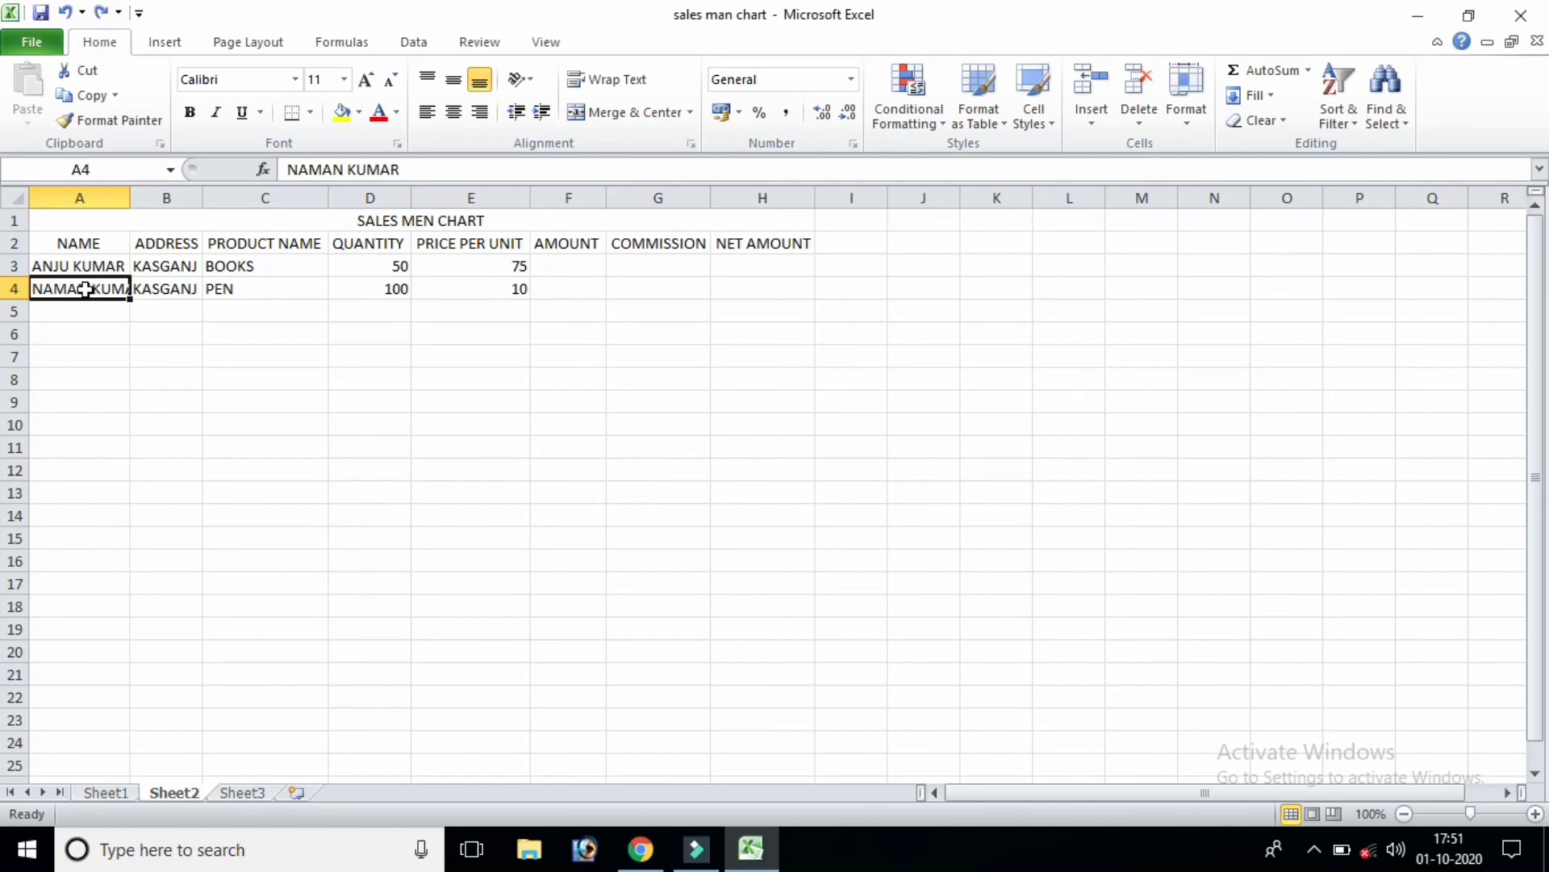
pyautogui.press('Return')
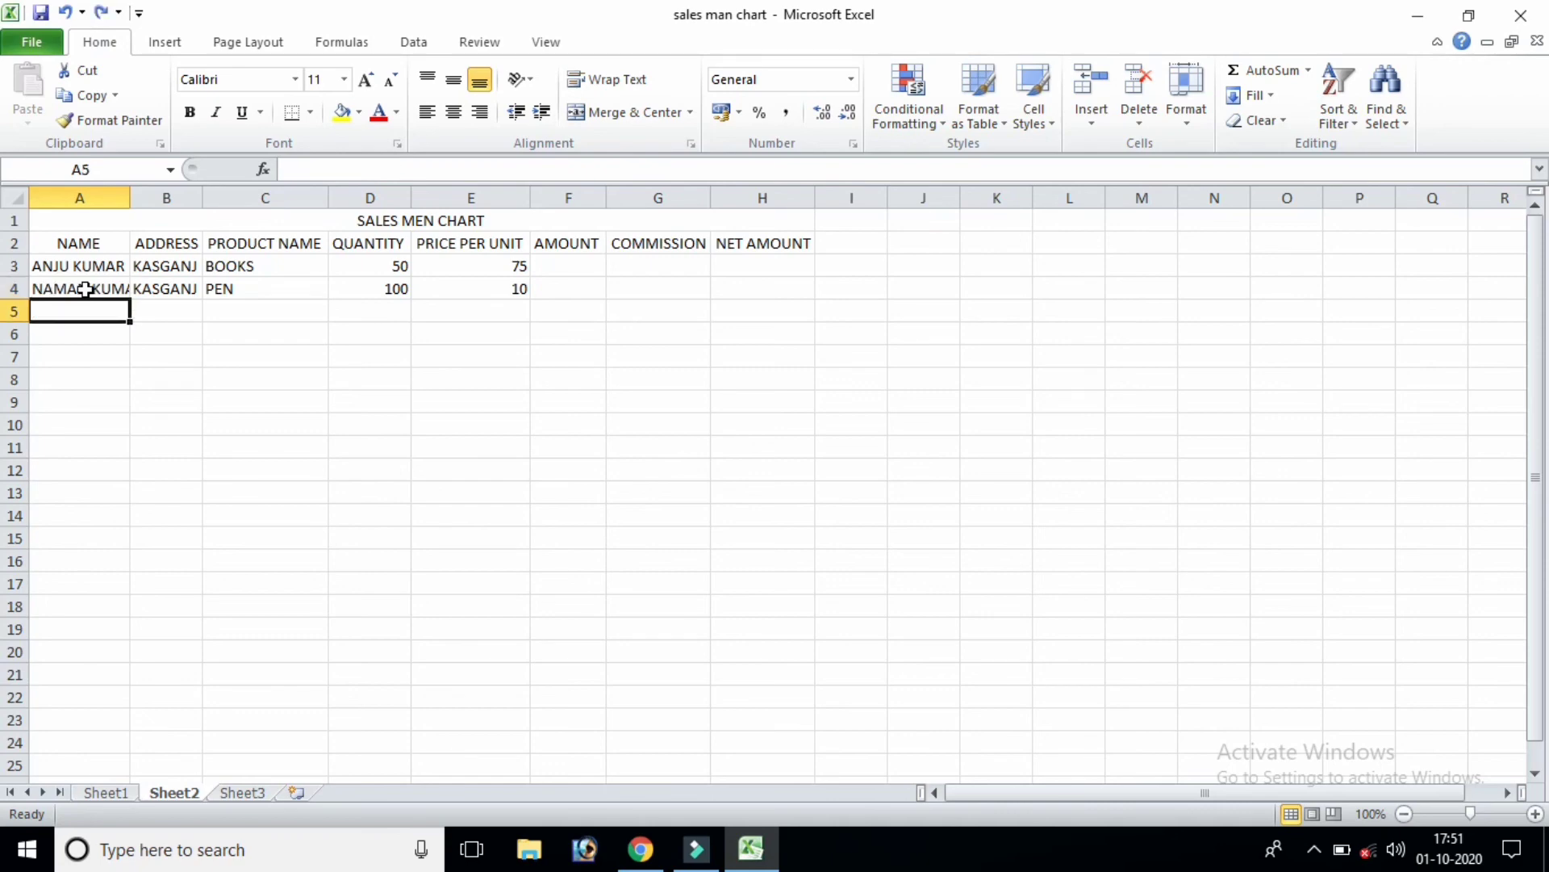
# - Enter the third salesman's full name in cell A5 and ALIGARH as the address in B5
pyautogui.write('RAHU')
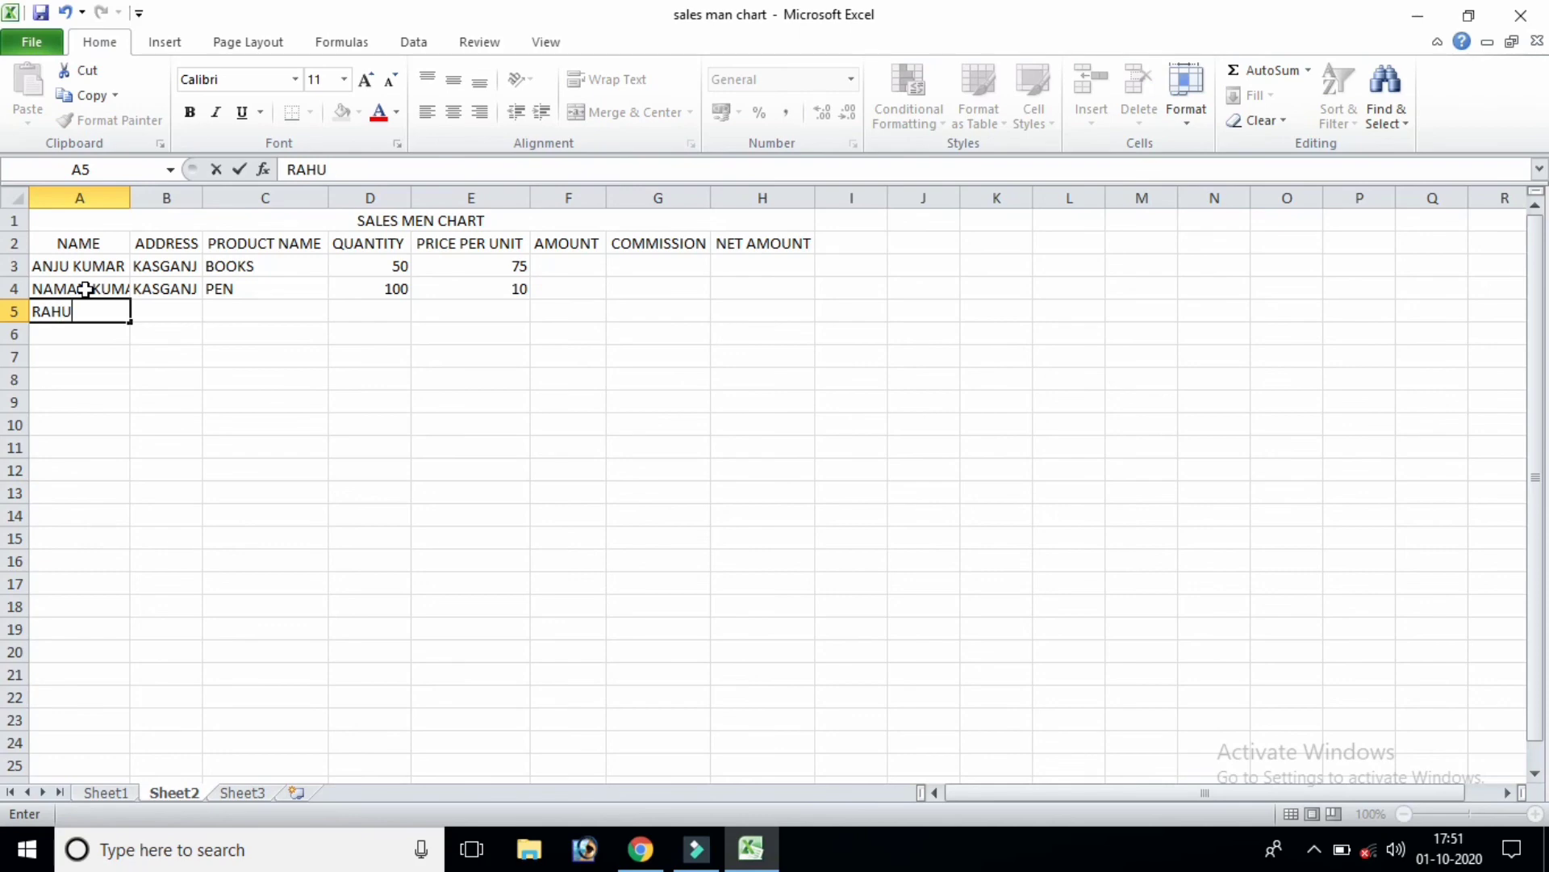
pyautogui.write('L KUMAR')
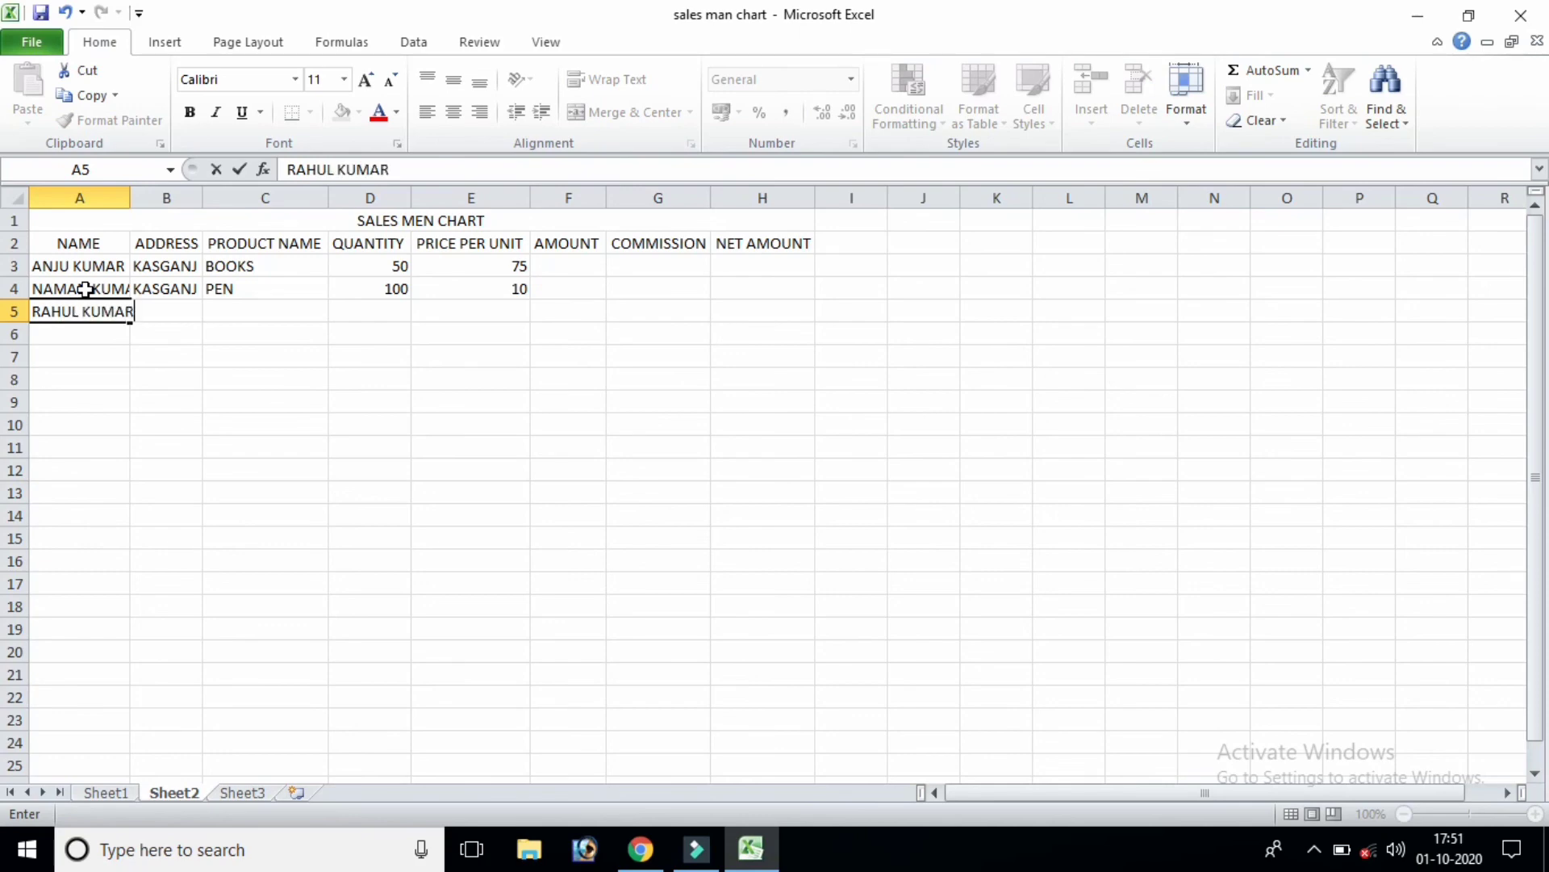
pyautogui.press('Tab')
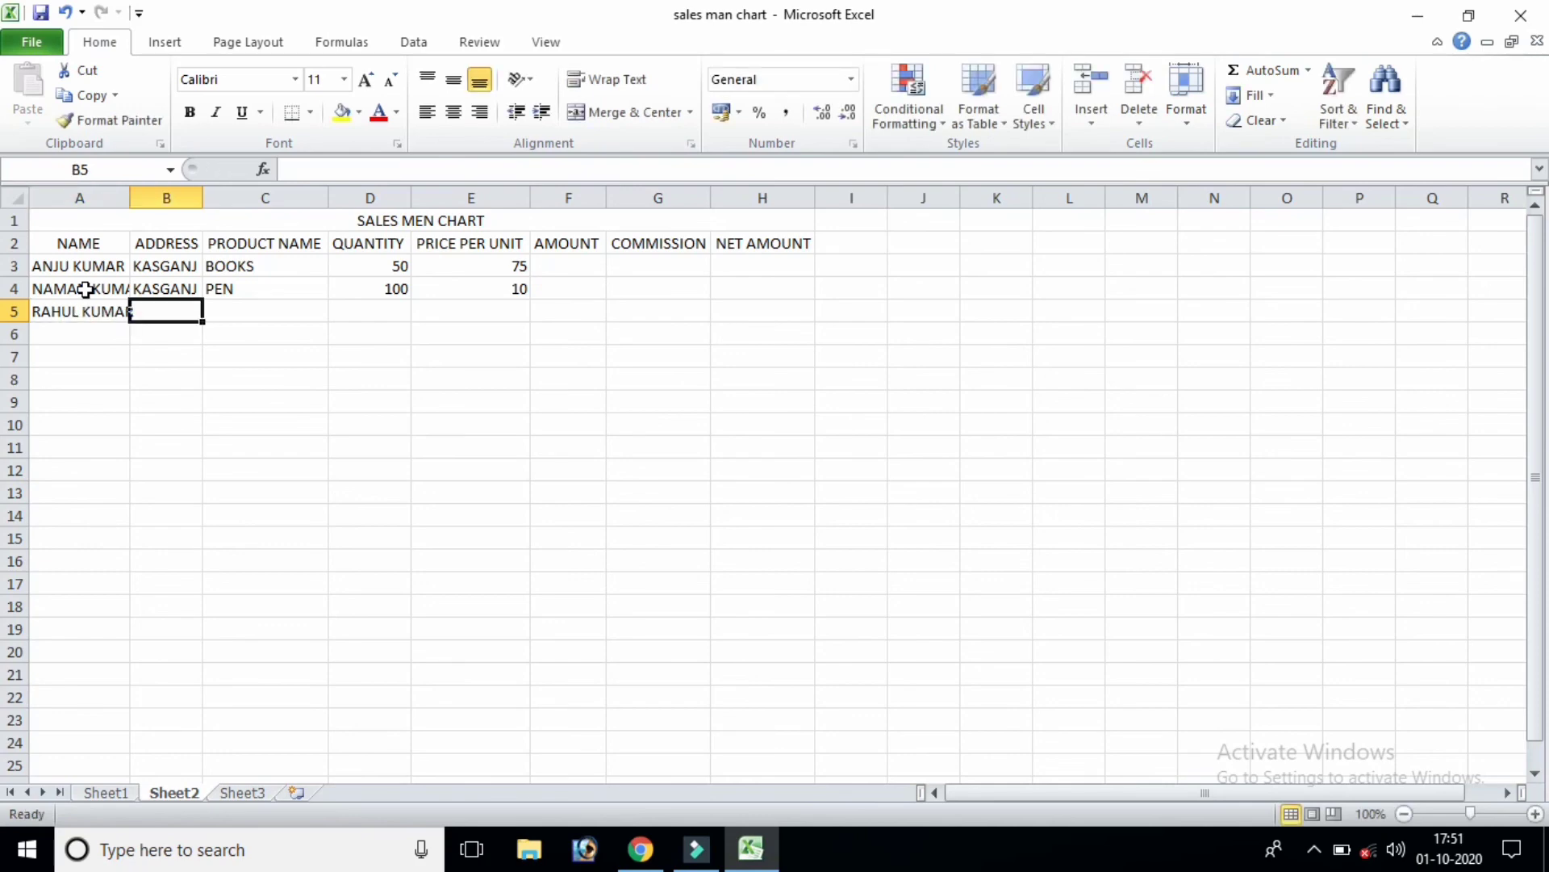
pyautogui.write('ALI')
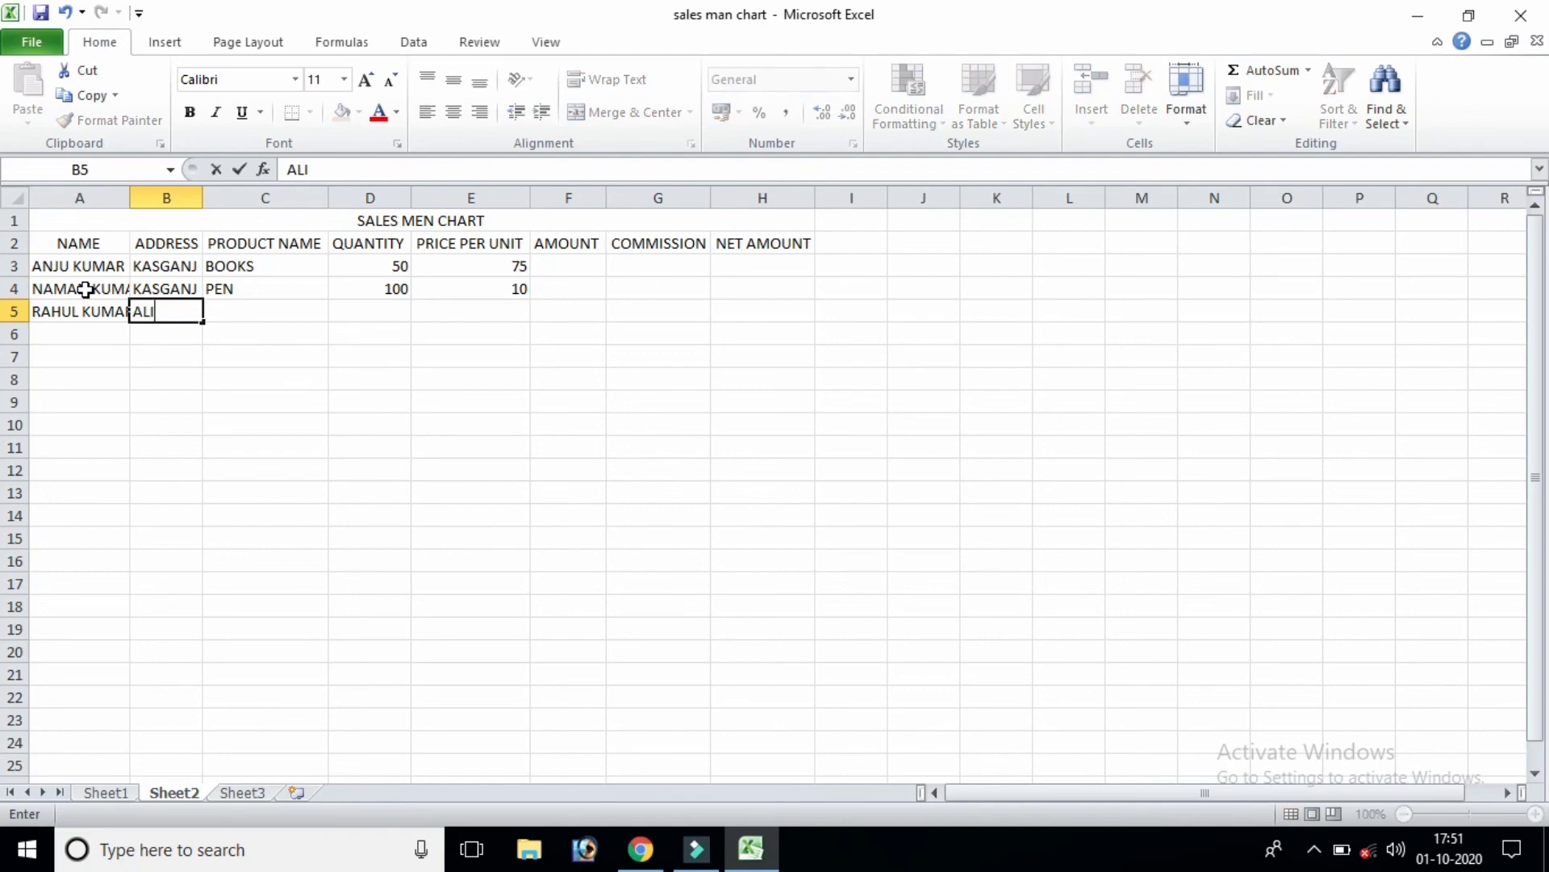
pyautogui.write('GARH')
pyautogui.press('Tab')
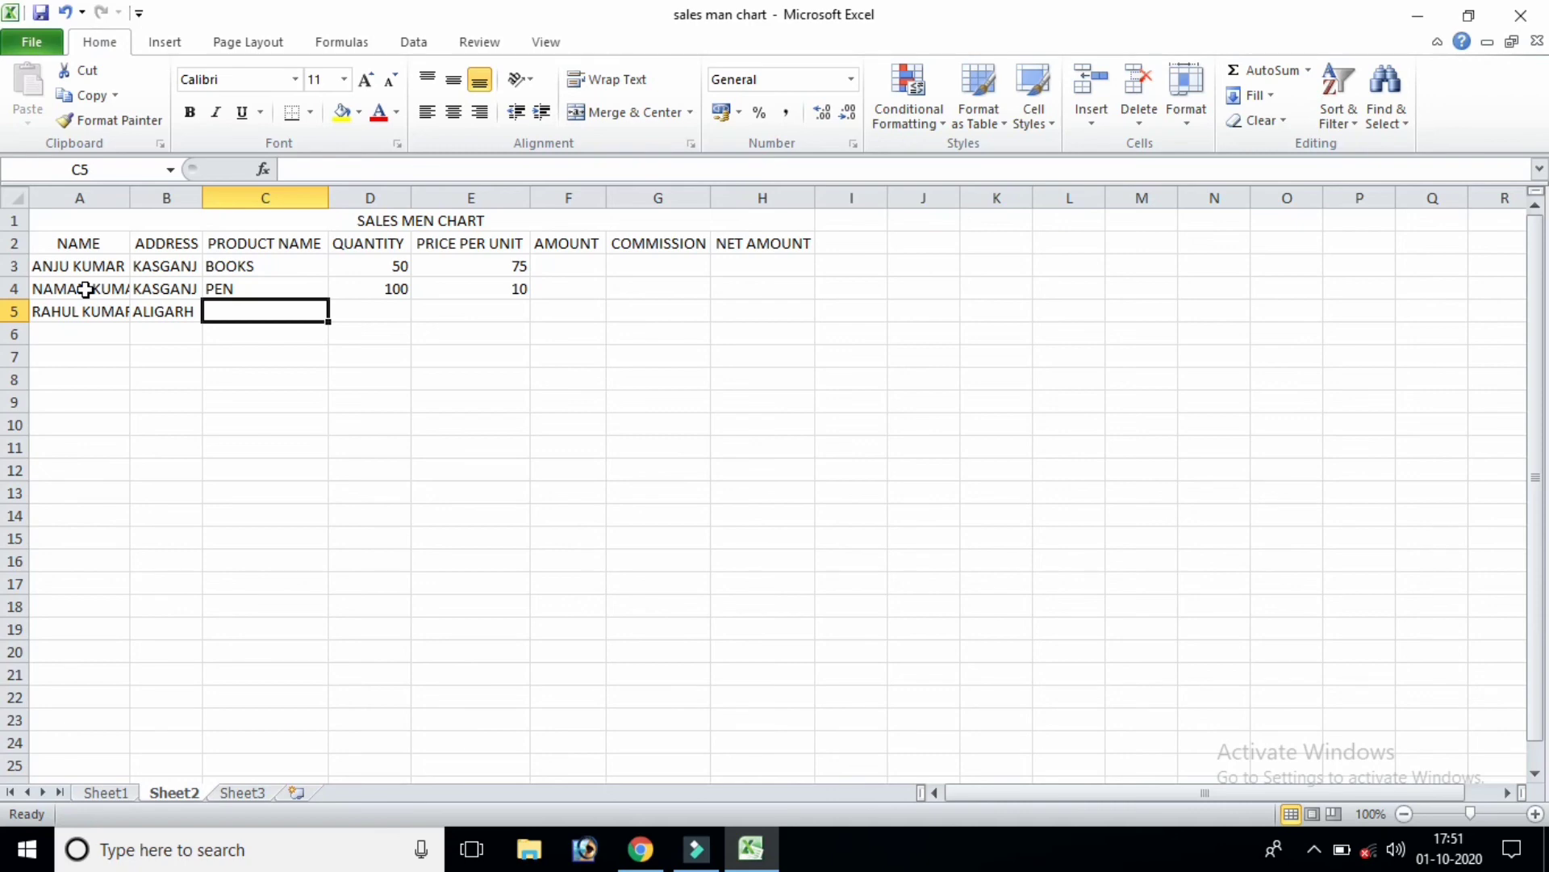
# - Complete row 5 with product name LEPTOP, quantity 150 and price per unit 30500
pyautogui.write('LEP')
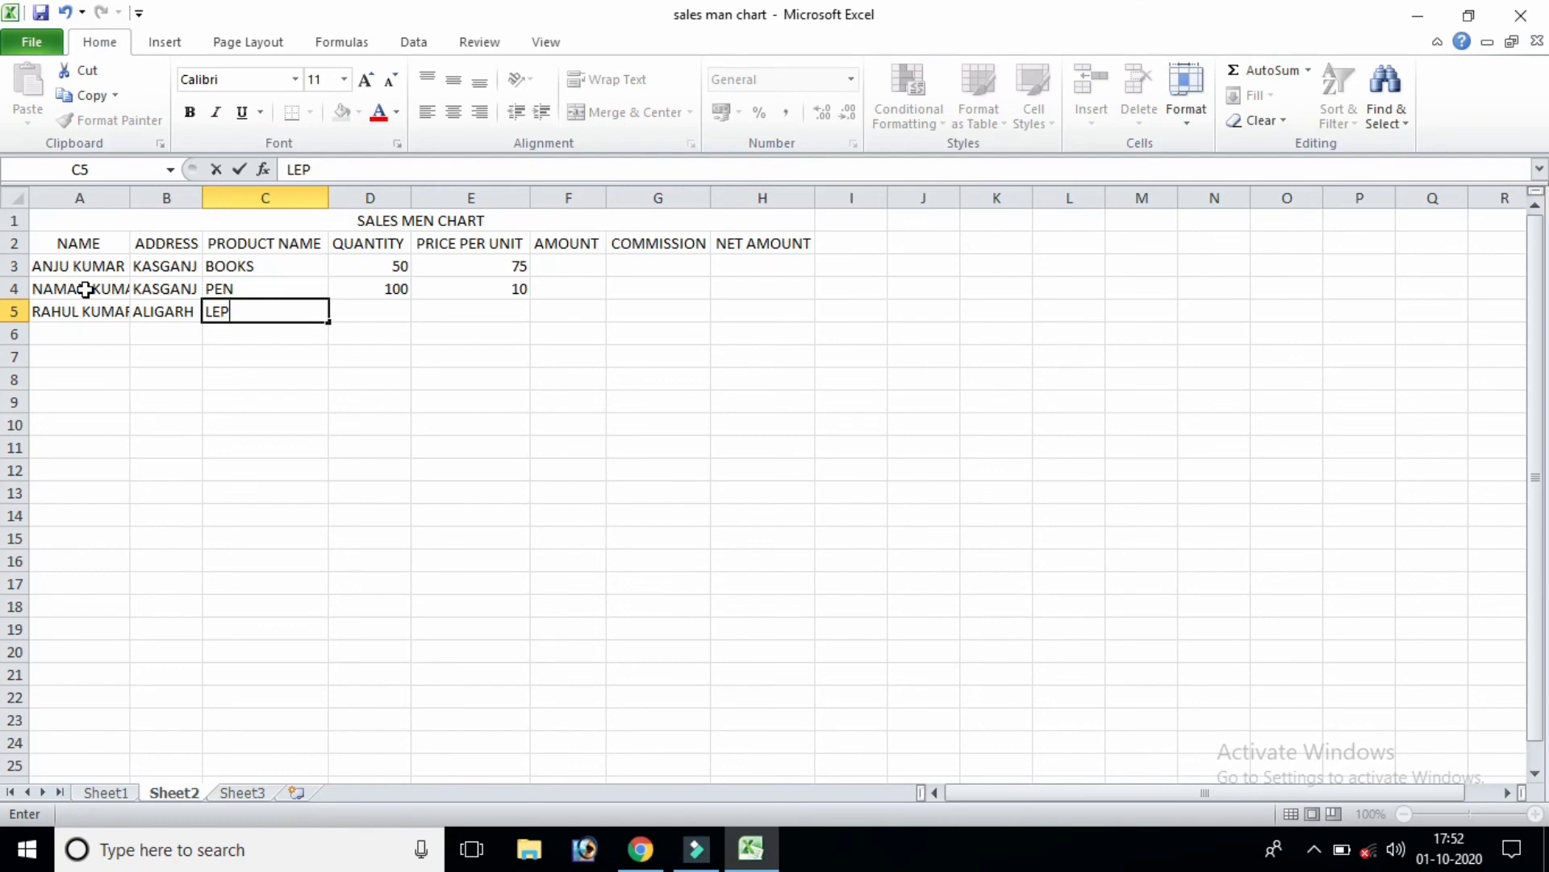
pyautogui.write('TOP')
pyautogui.press('Tab')
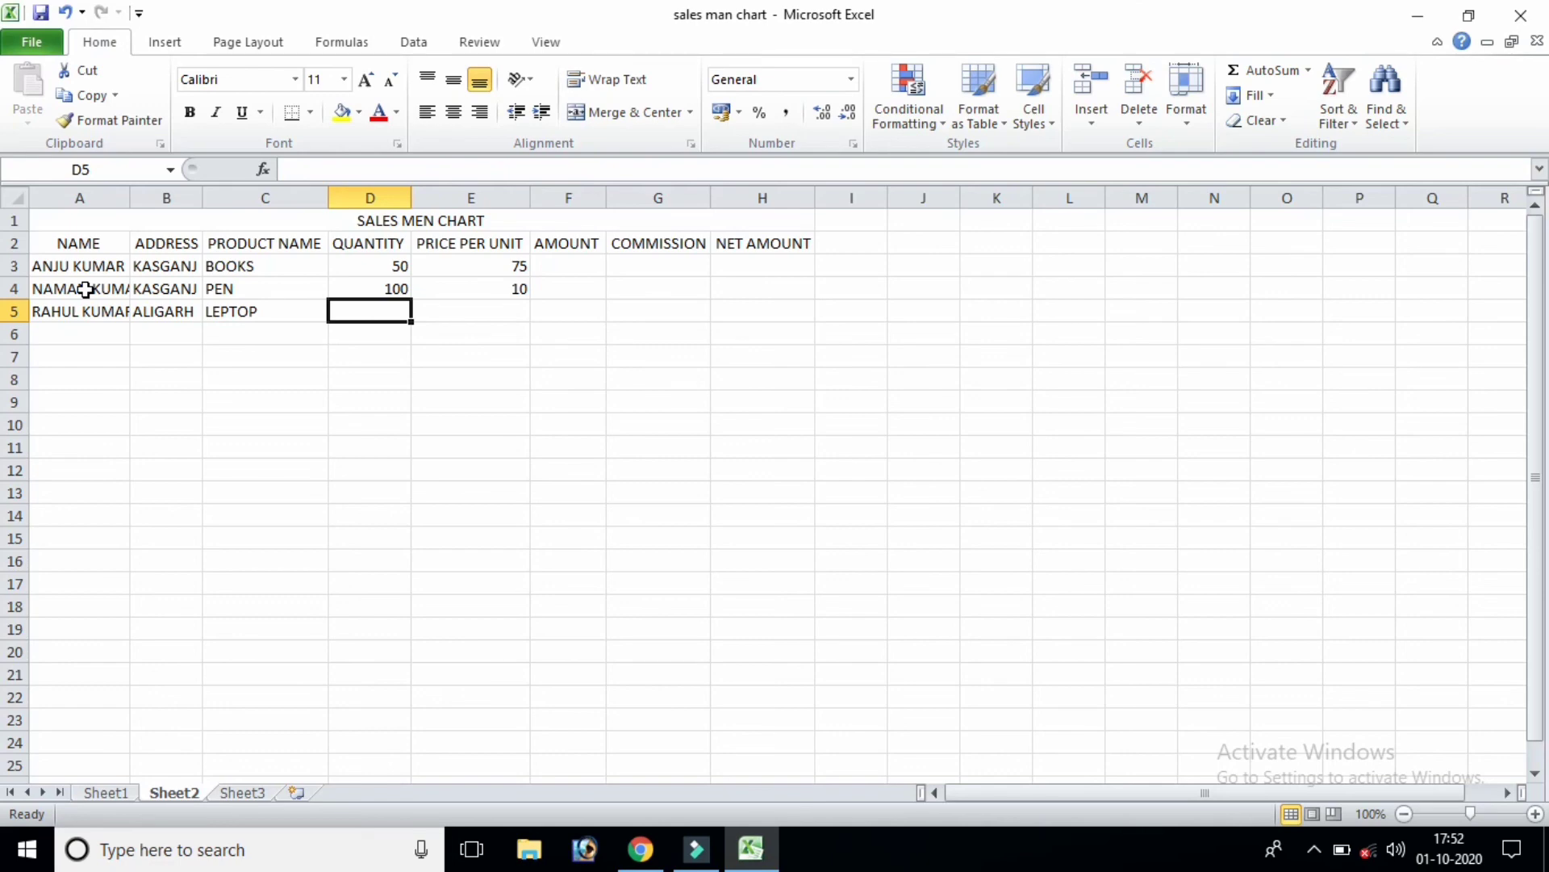
pyautogui.write('150')
pyautogui.press('Tab')
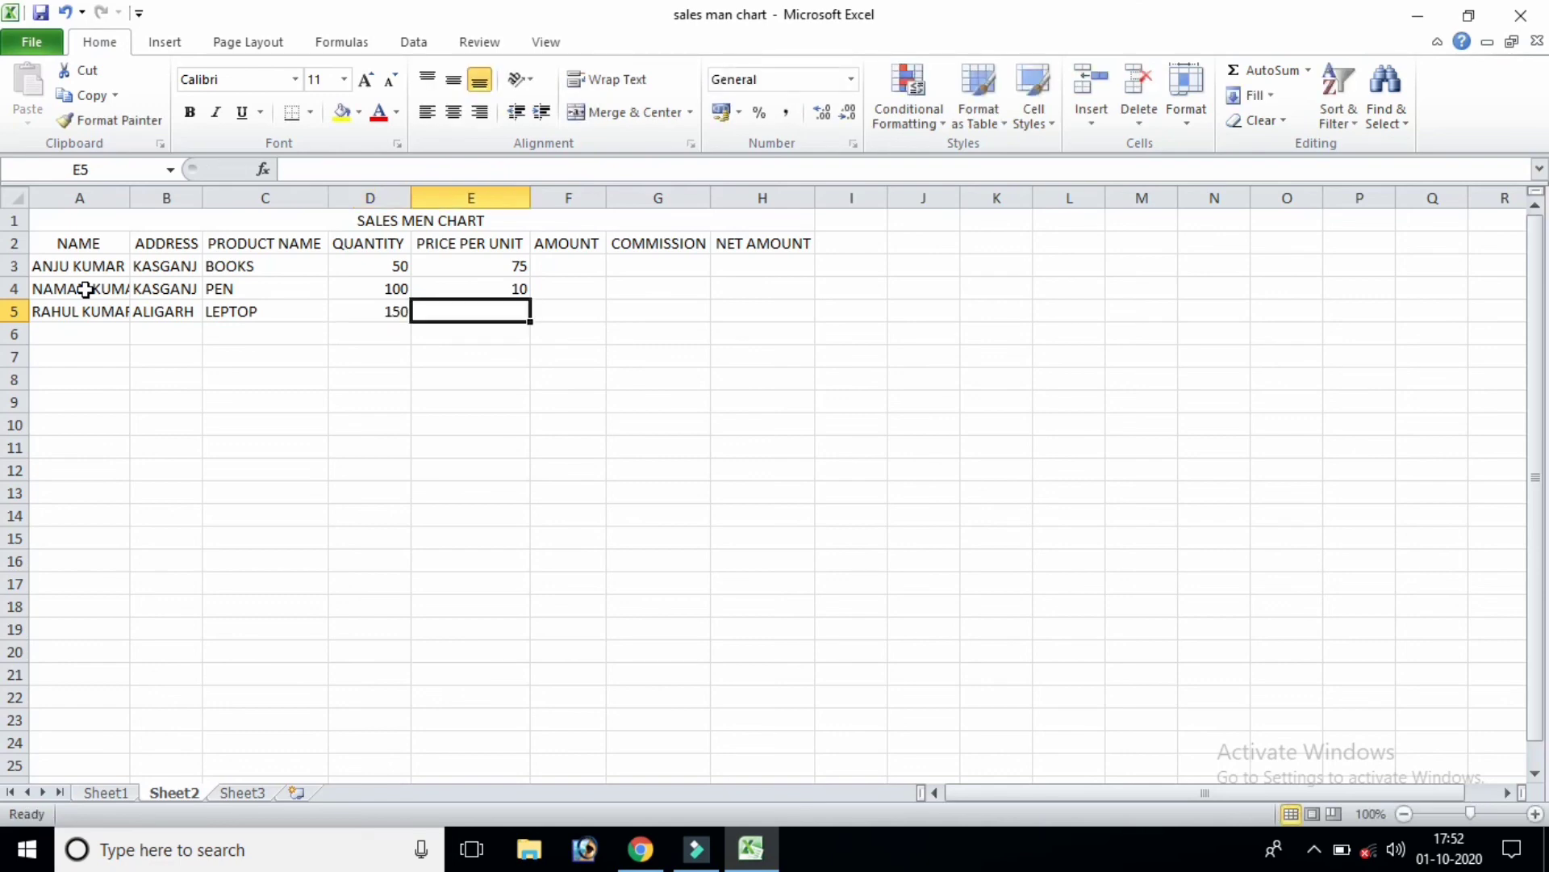
pyautogui.write('2')
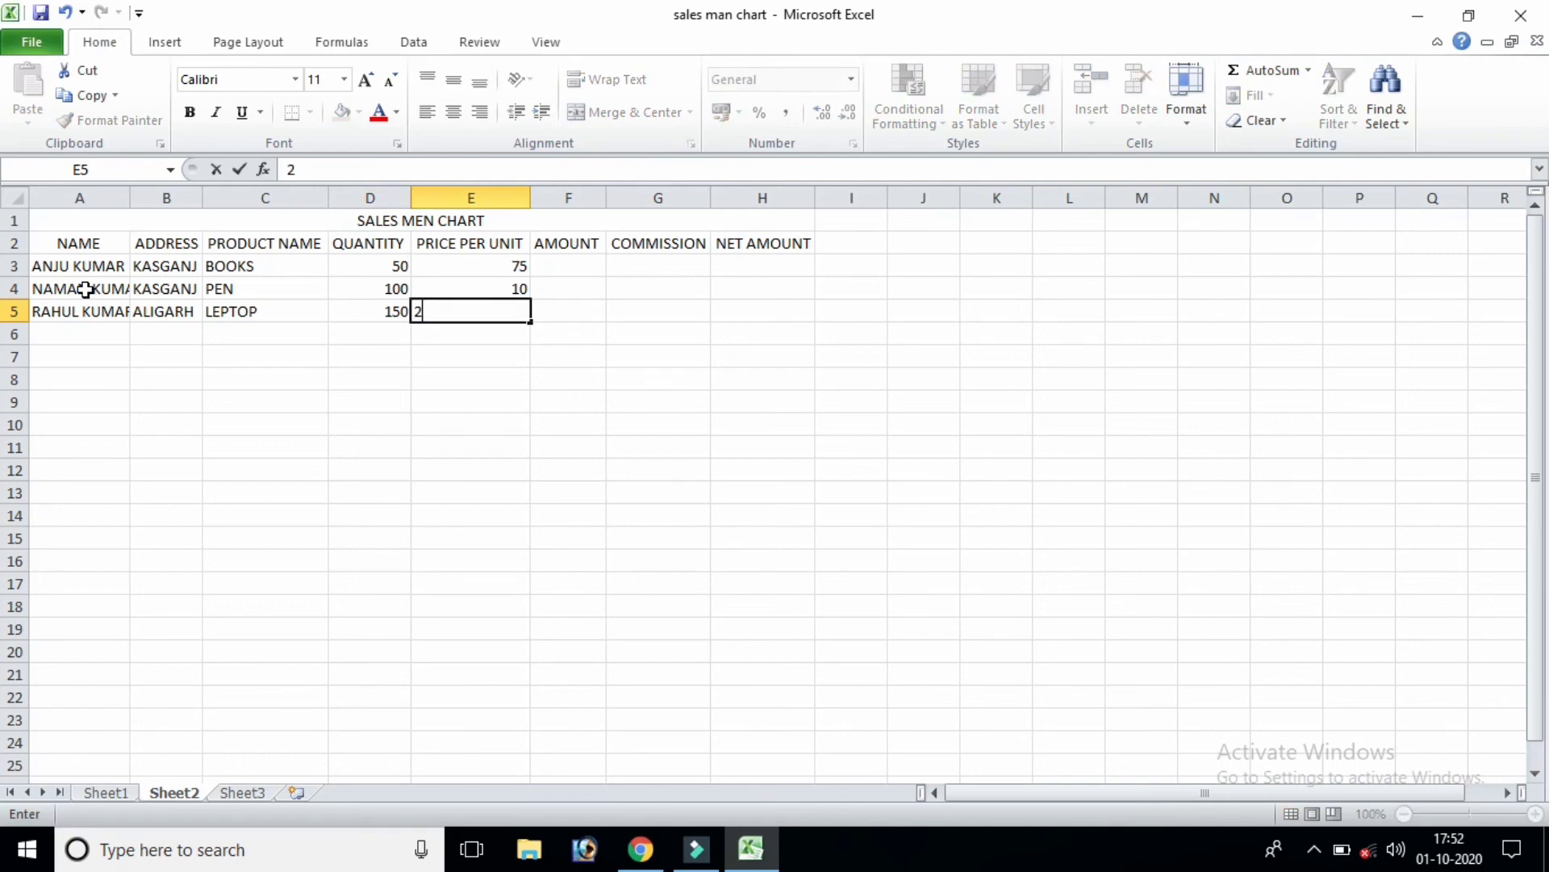
pyautogui.press('BackSpace')
pyautogui.write('350')
pyautogui.press('BackSpace')
pyautogui.press('BackSpace')
pyautogui.write('0500')
pyautogui.press('Left')
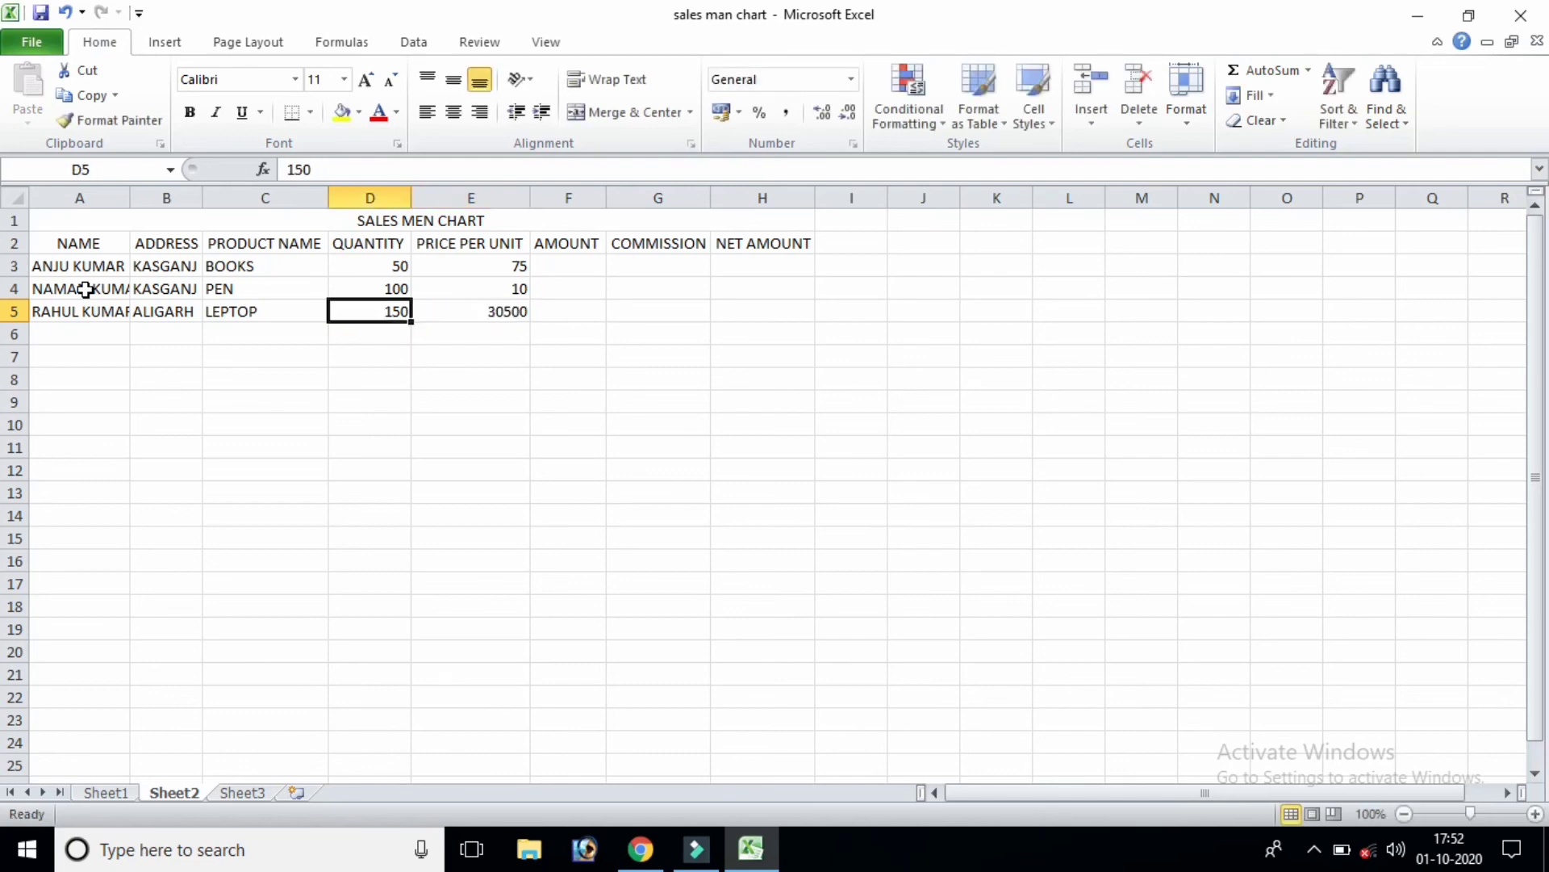
# - Enter the fourth salesman's full name in cell A6
pyautogui.press('Left')
pyautogui.press('Left')
pyautogui.press('Left')
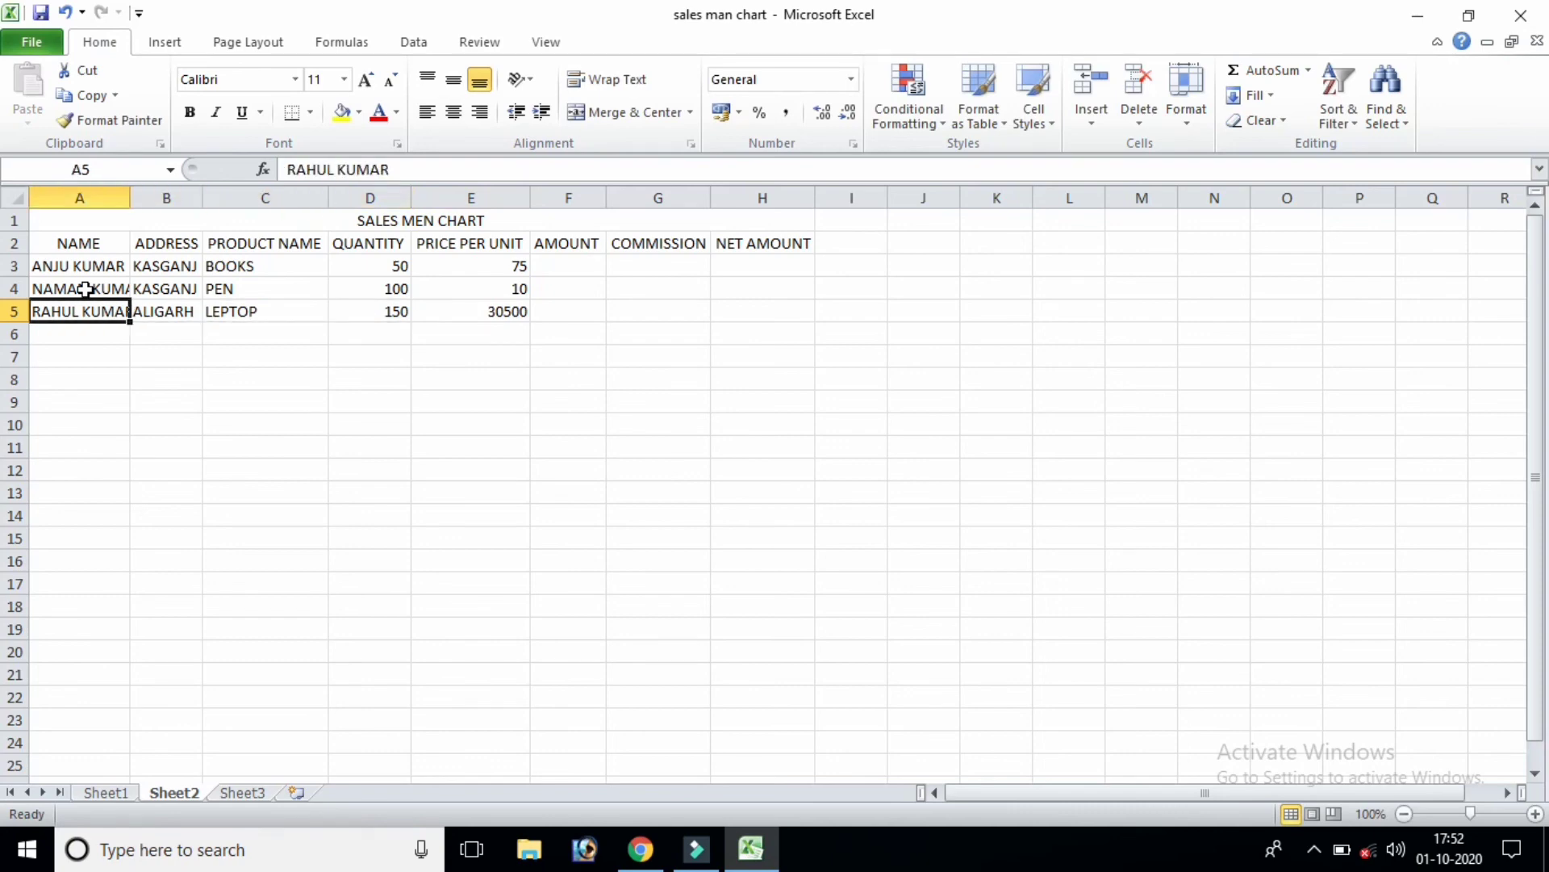
pyautogui.press('Down')
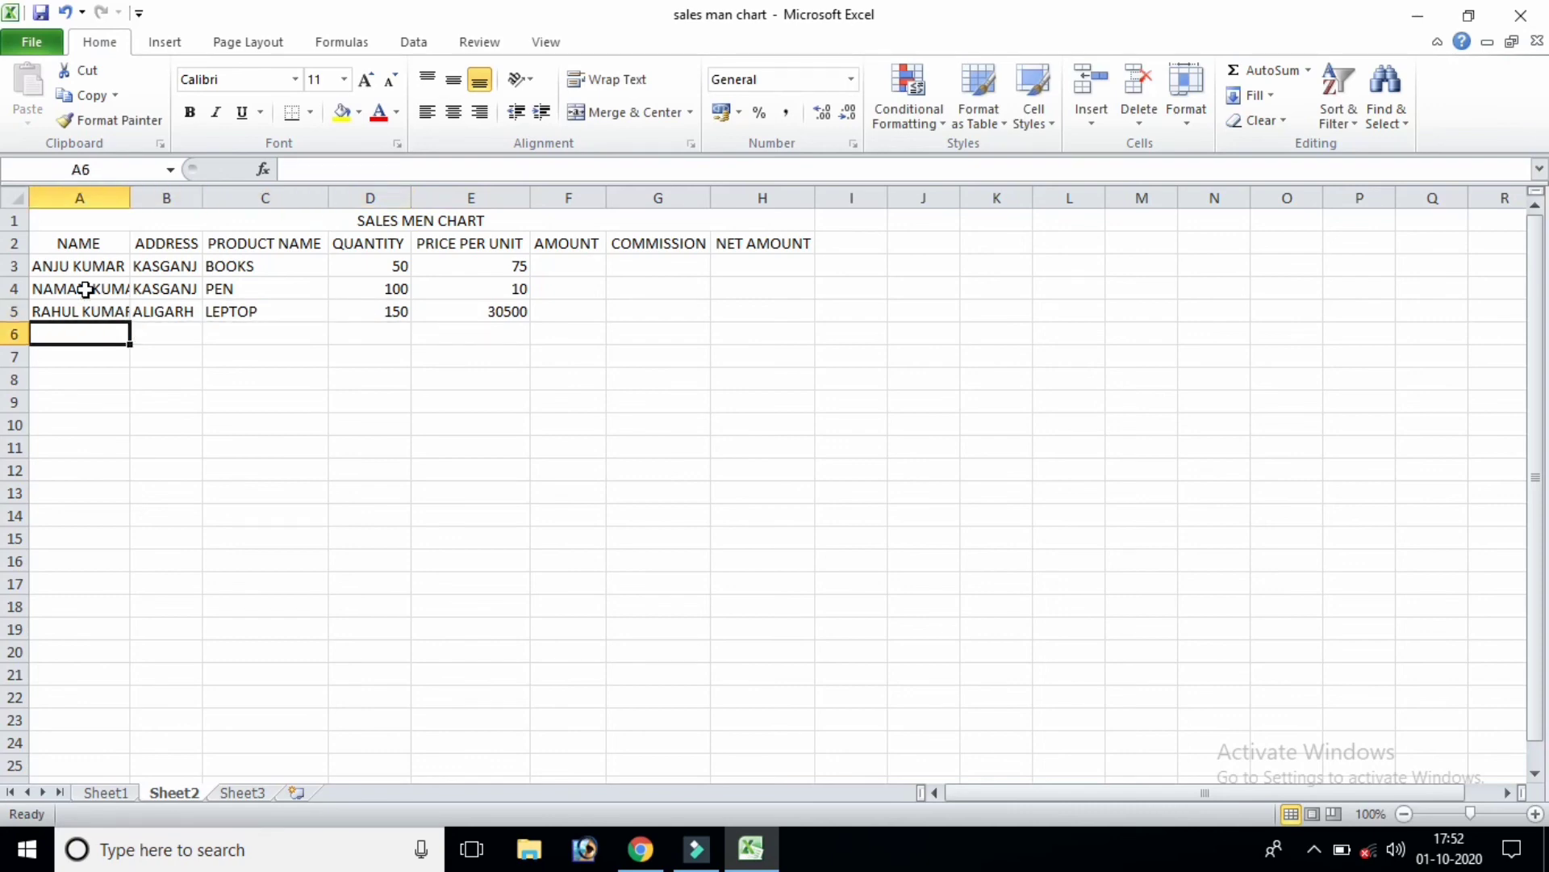
pyautogui.write('RI')
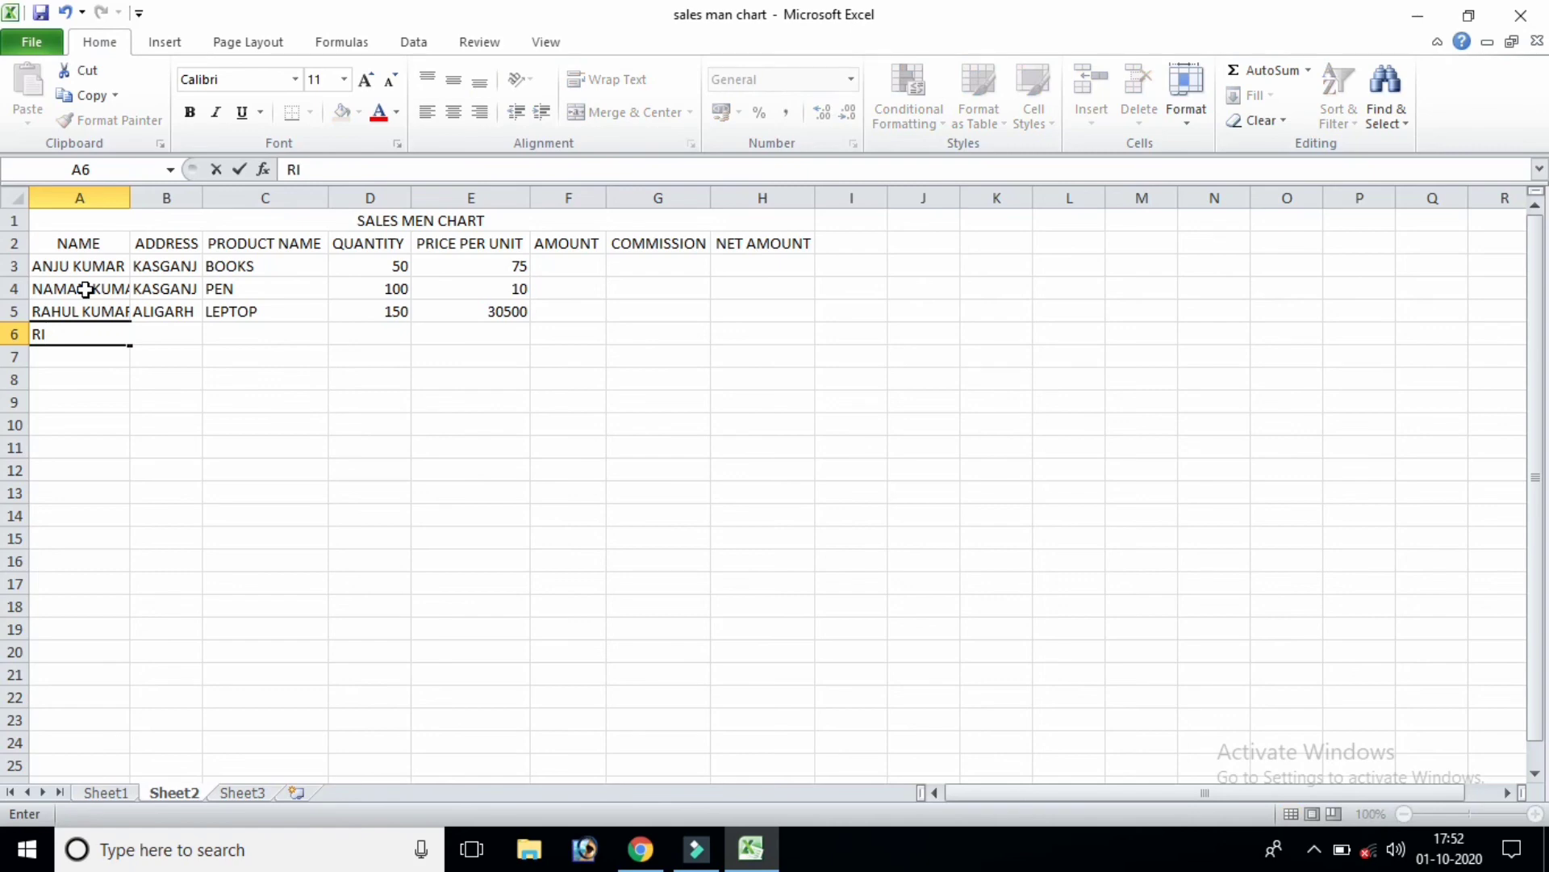
pyautogui.write('NKU KUMAR')
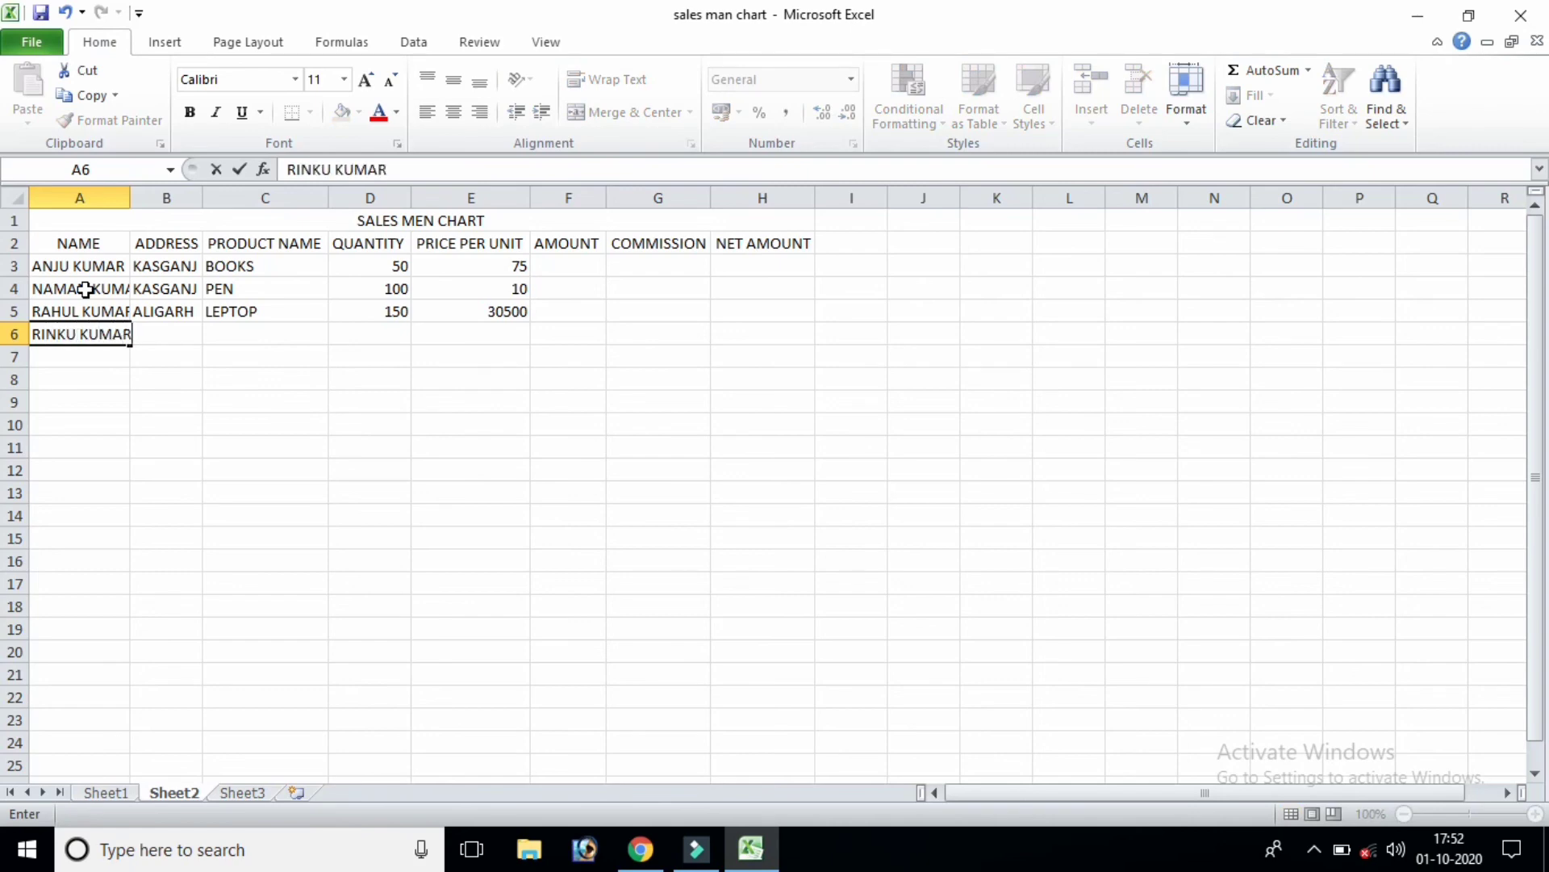
pyautogui.press('Tab')
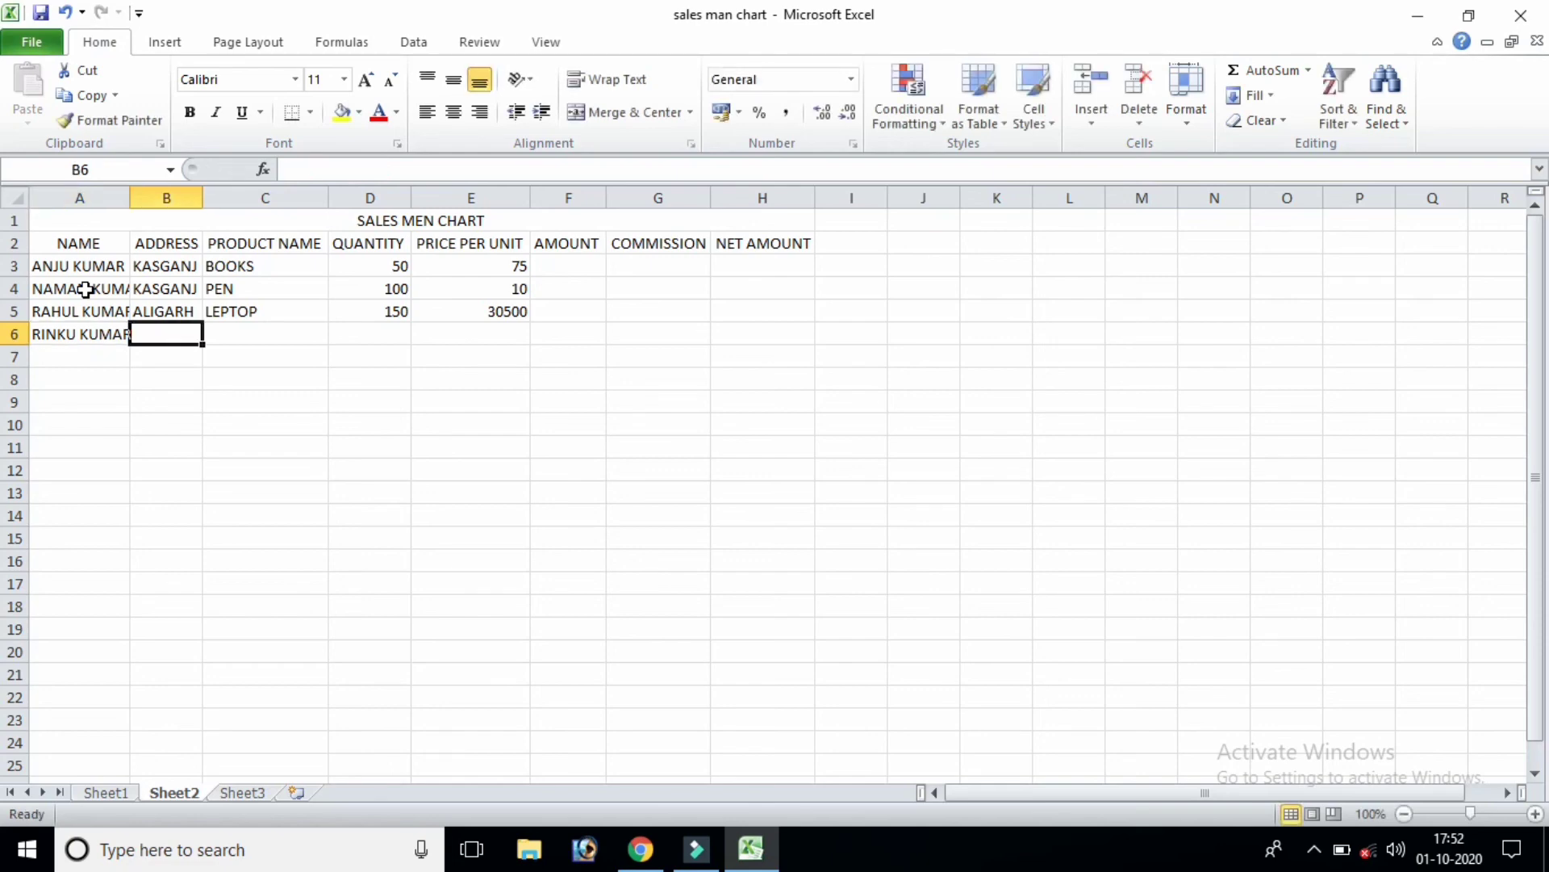
# - Set the fourth salesman's address in cell B6 to ALIGARH
pyautogui.write('A')
pyautogui.press('Tab')
pyautogui.press('Down')
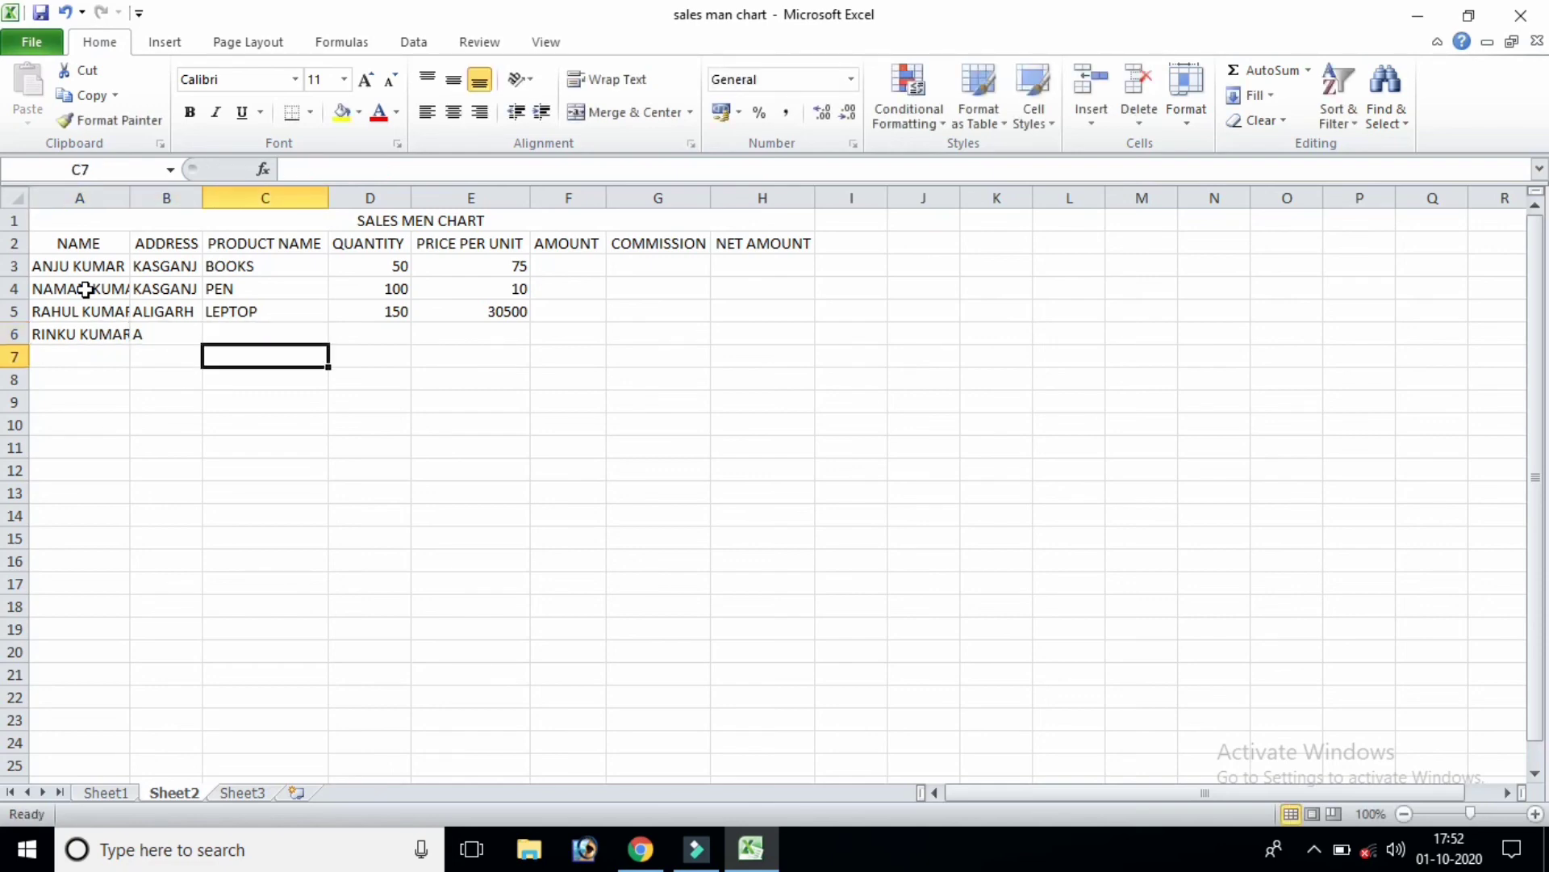
pyautogui.press('Up')
pyautogui.press('Left')
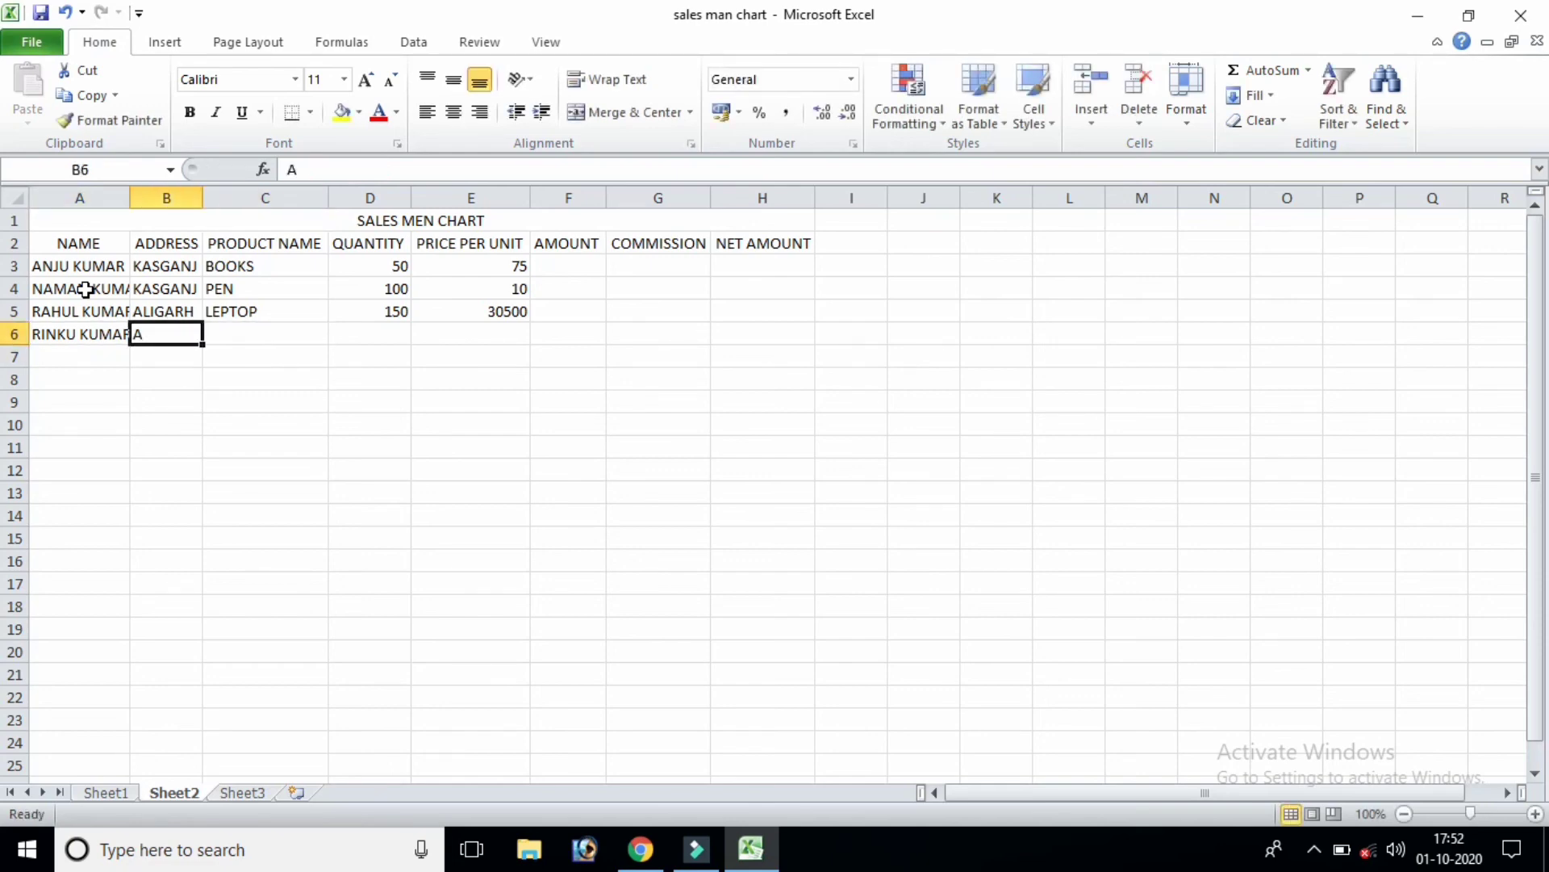
pyautogui.write('LI')
pyautogui.press('BackSpace')
pyautogui.press('BackSpace')
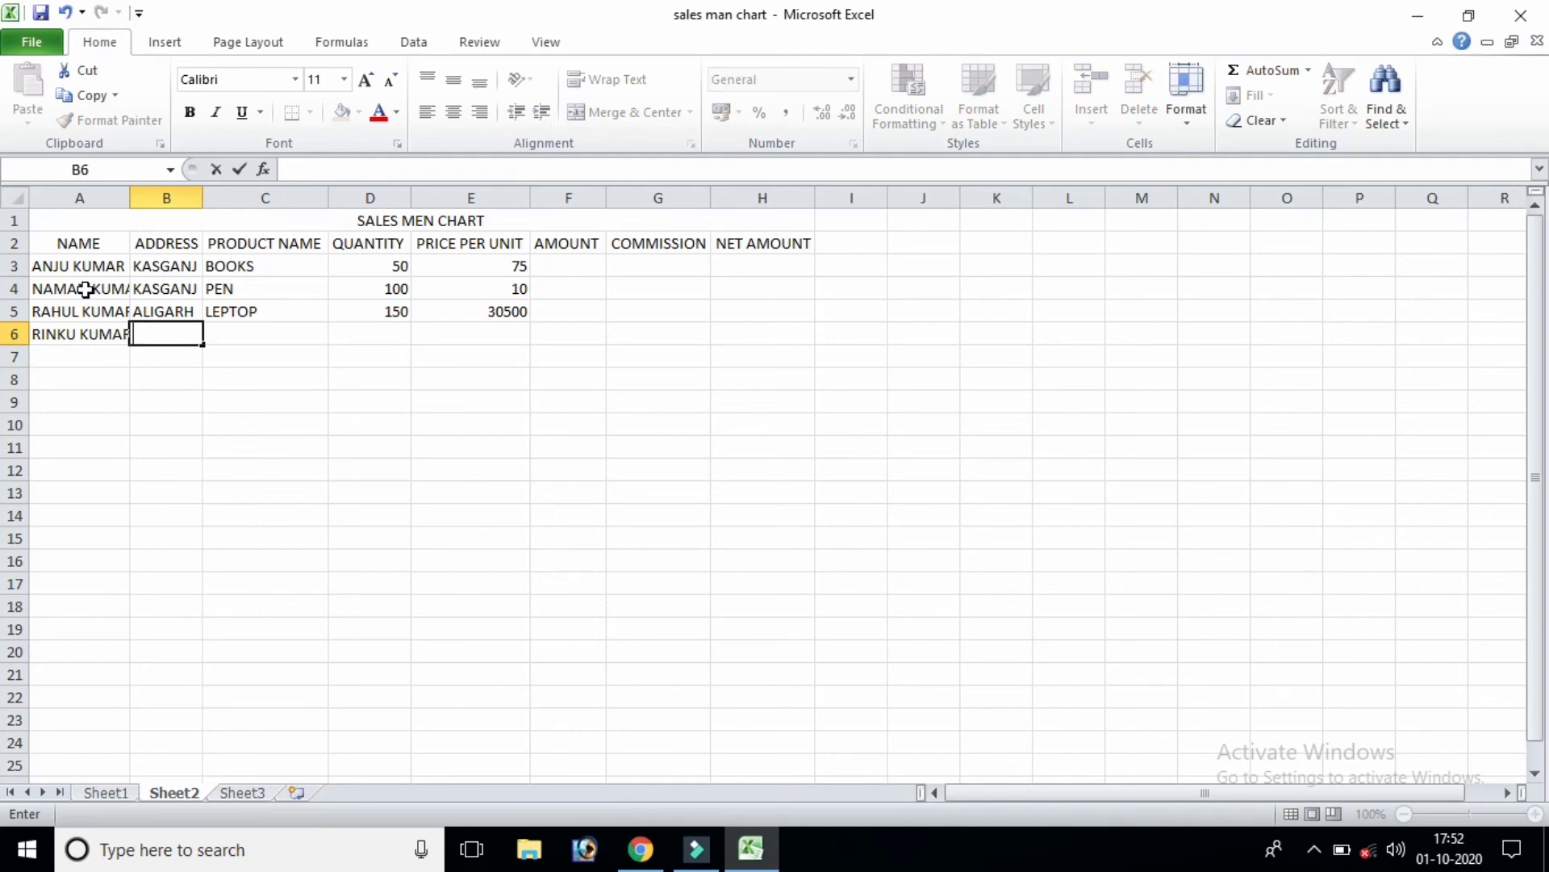
pyautogui.write('ALI')
pyautogui.press('Tab')
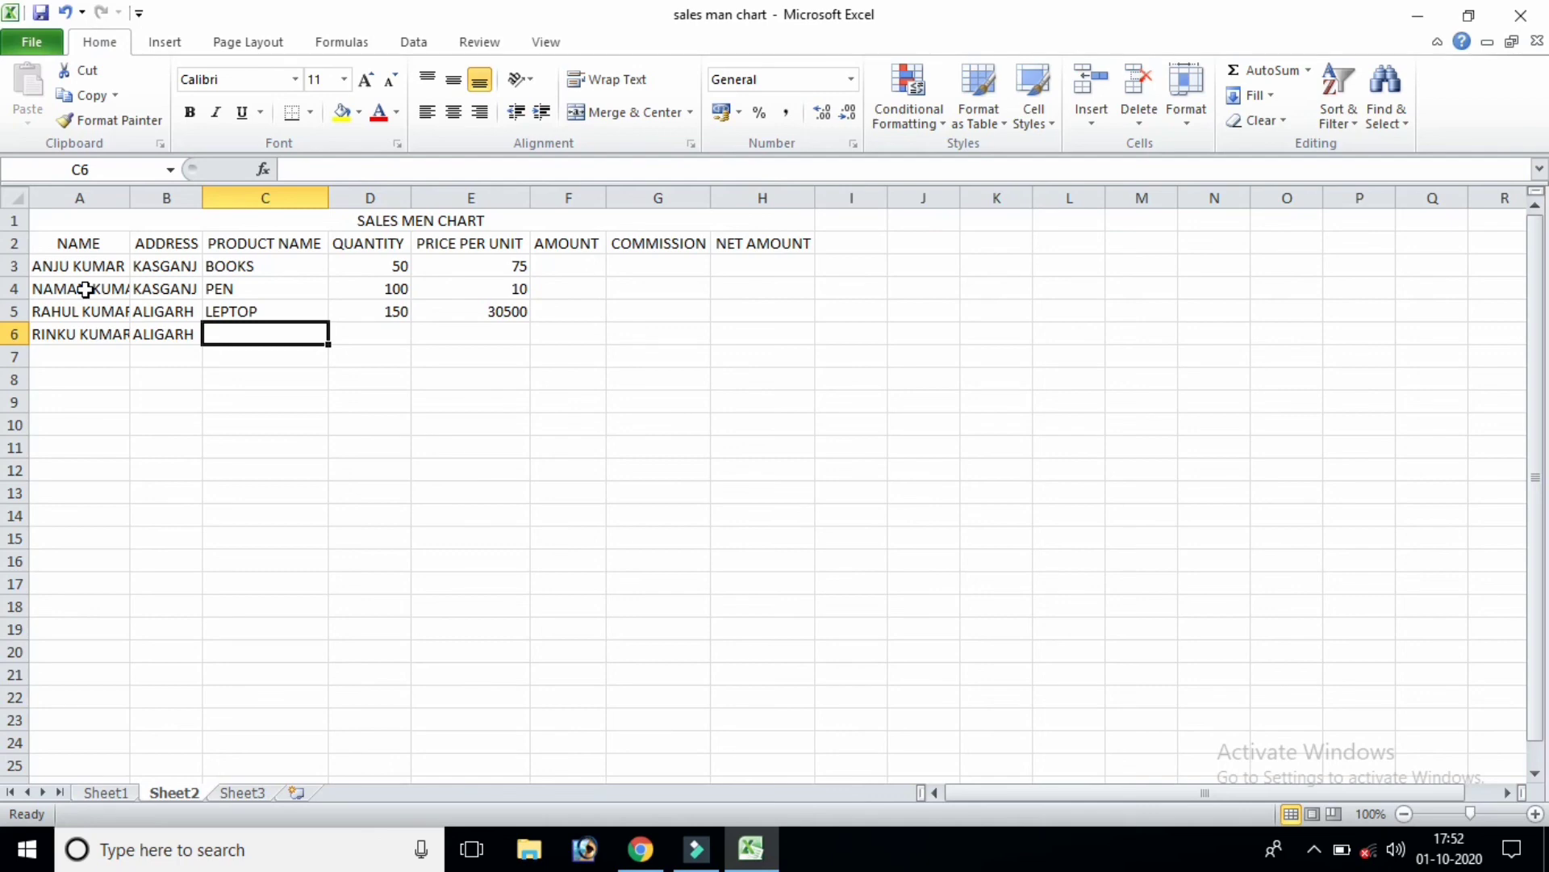
# - Complete row 6 with product name BOOKS, quantity 450 and price per unit 90
pyautogui.write('BO')
pyautogui.press('Tab')
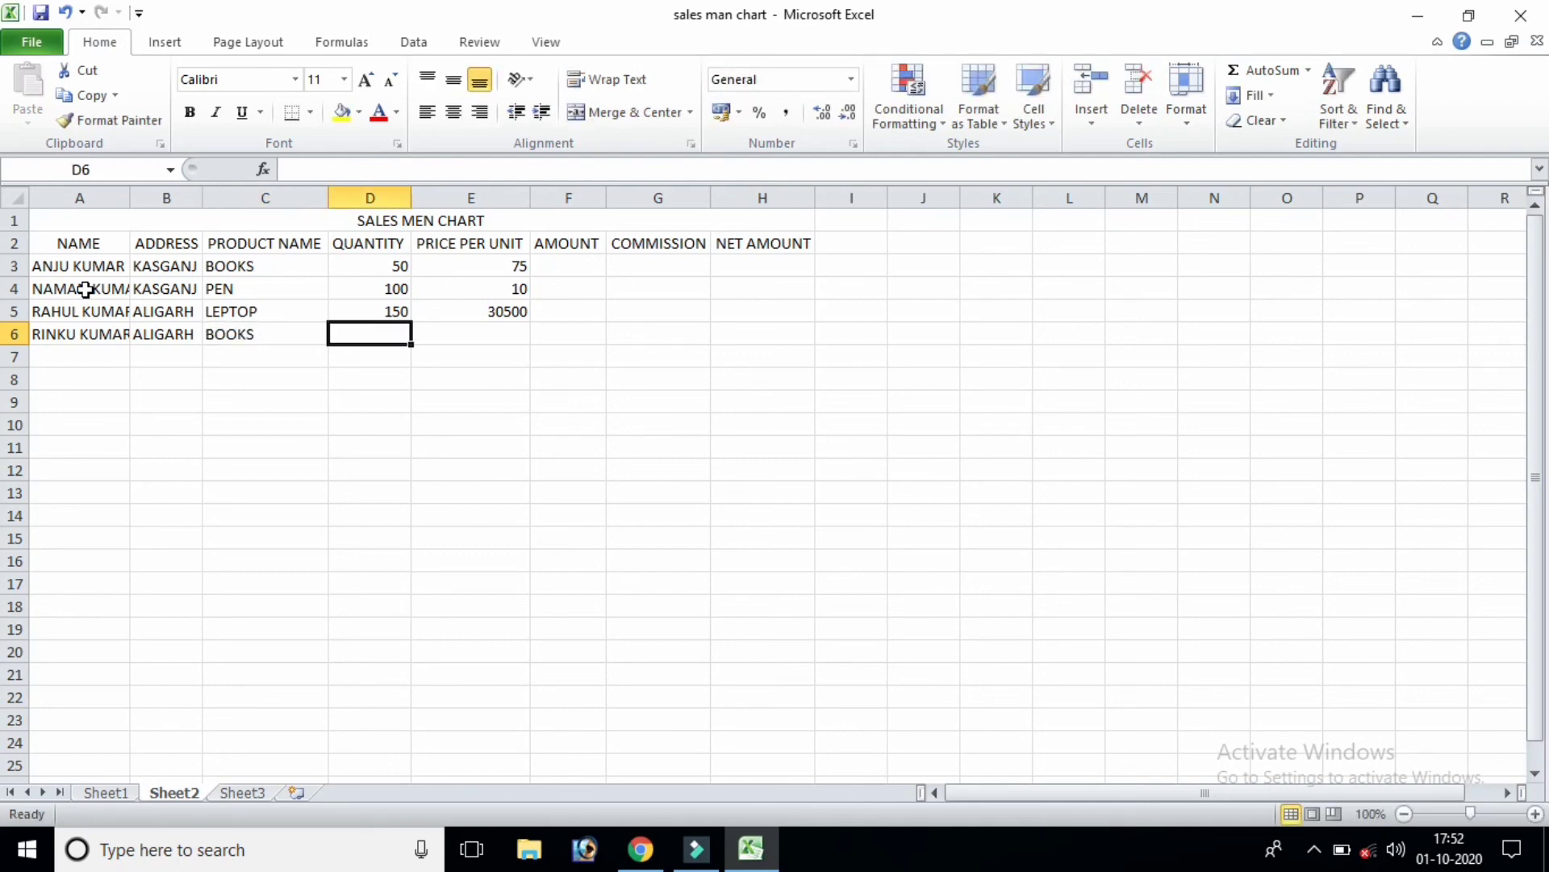
pyautogui.write('450')
pyautogui.press('Tab')
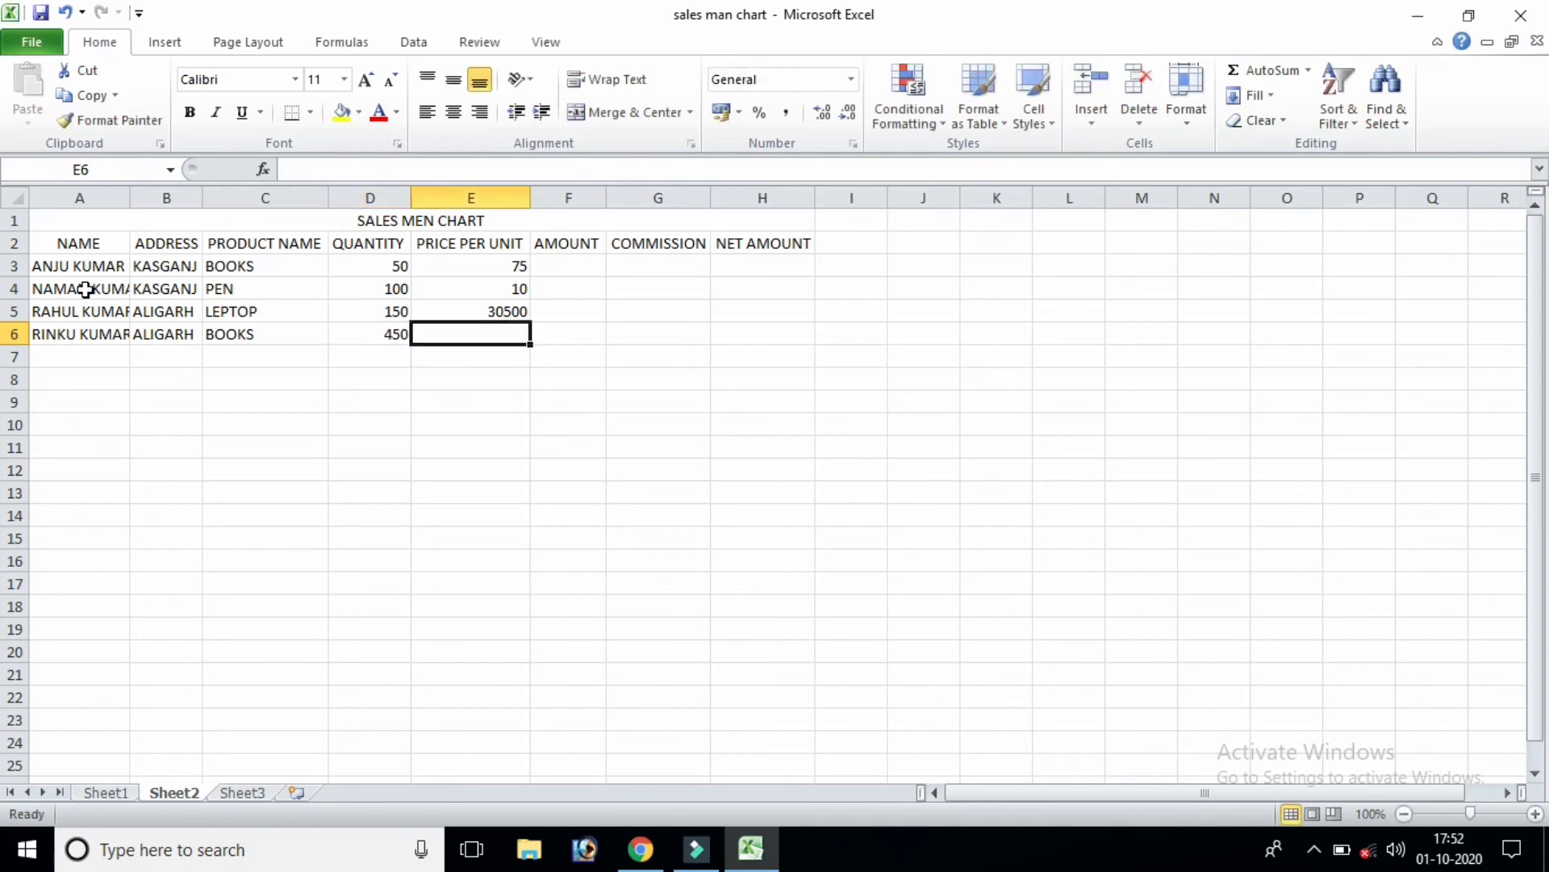
pyautogui.write('9')
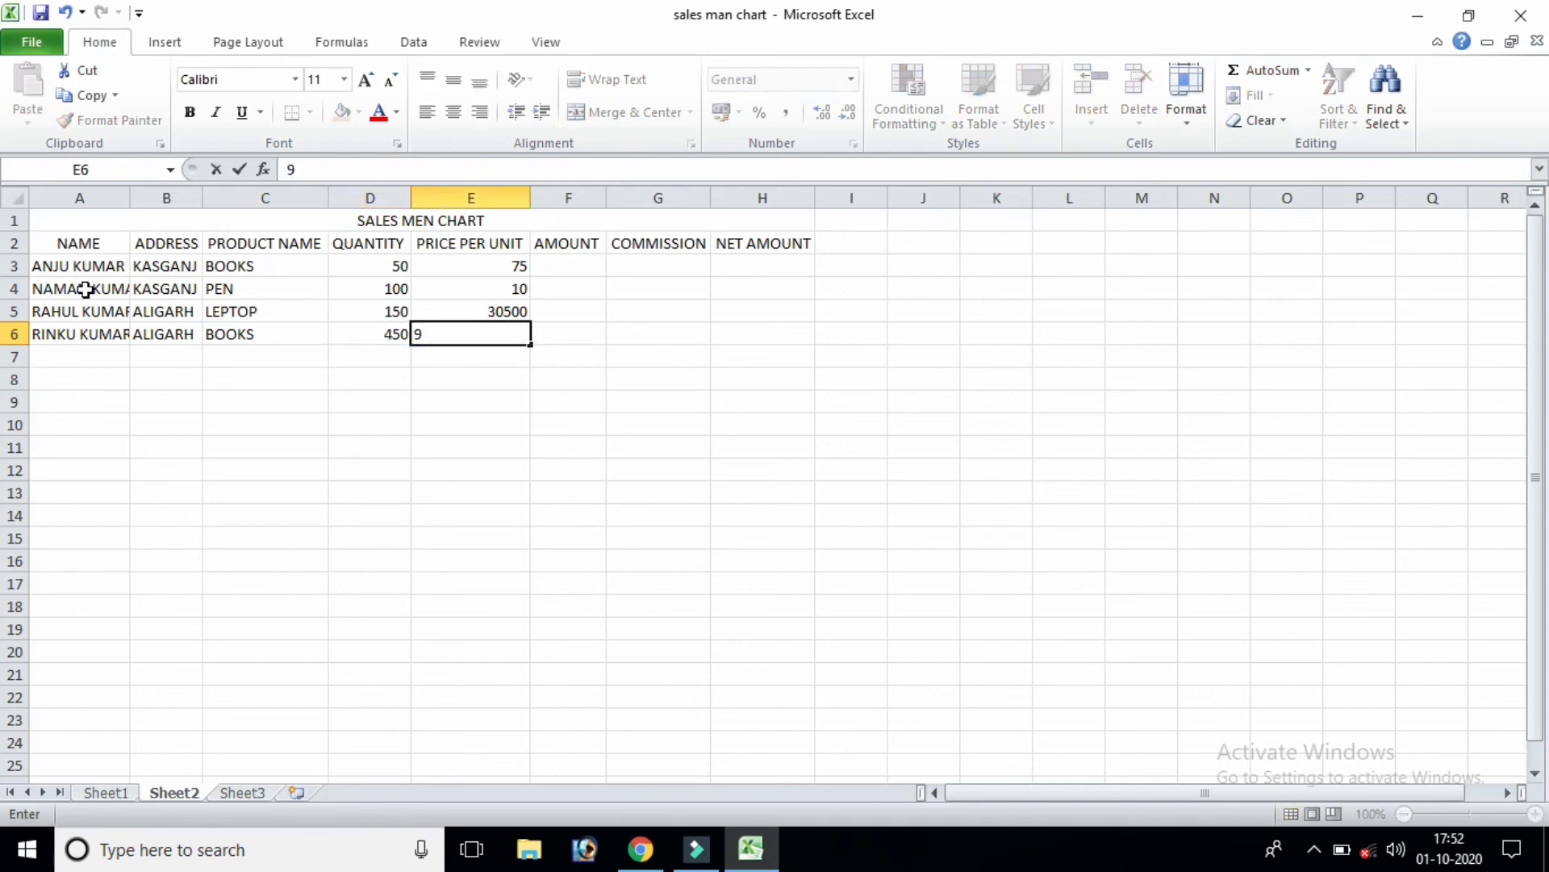
pyautogui.write('0')
pyautogui.press('Tab')
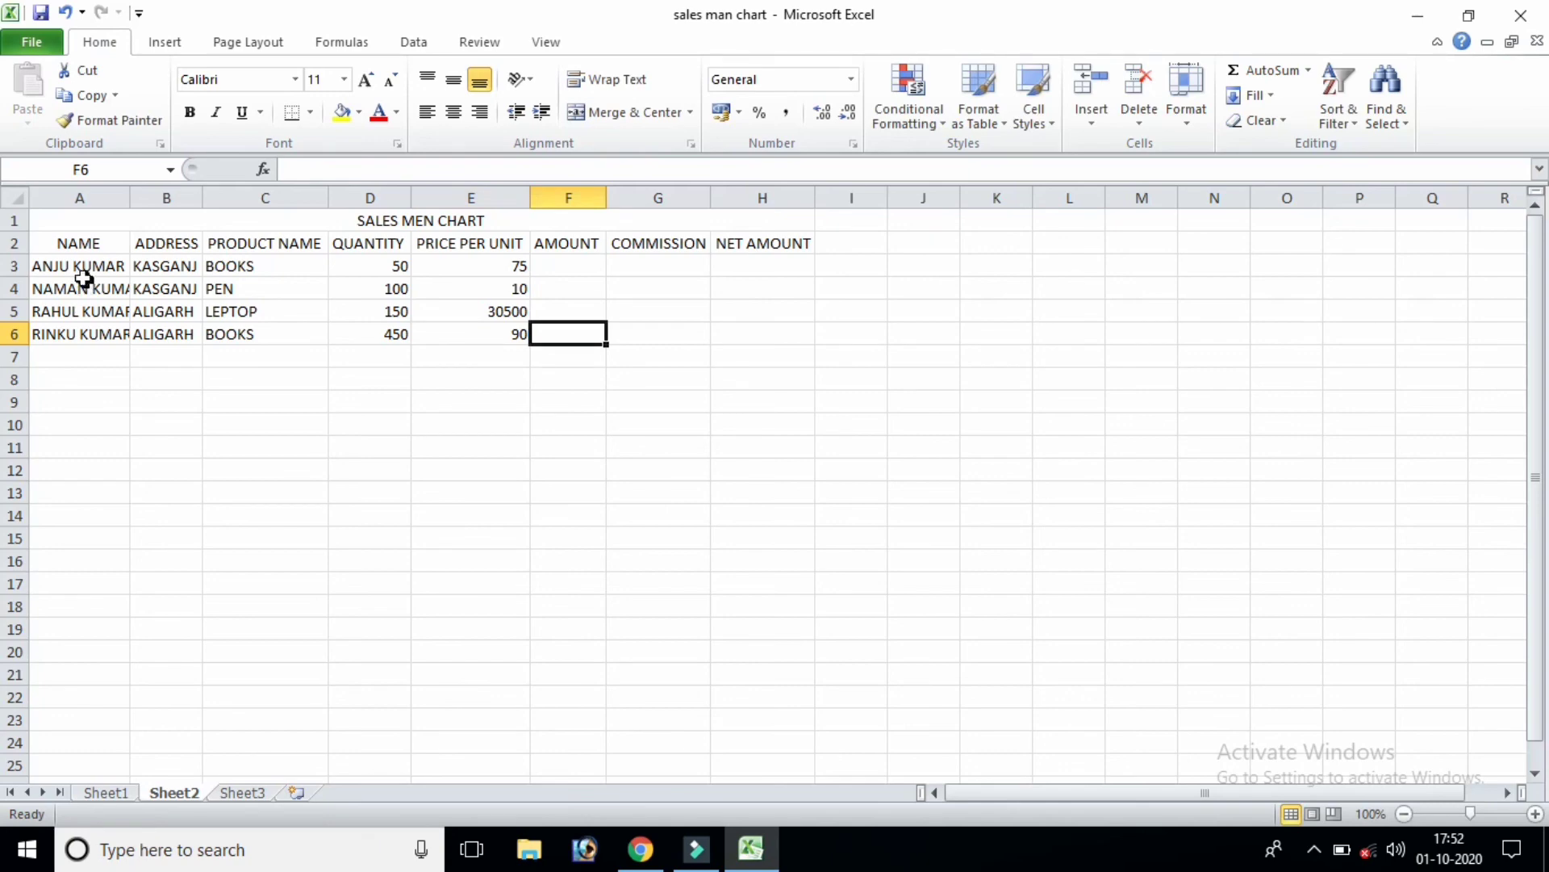
# - AutoFit the column widths to the salesmen's data in A3:E6
pyautogui.moveTo(77, 266); pyautogui.dragTo(527, 342)
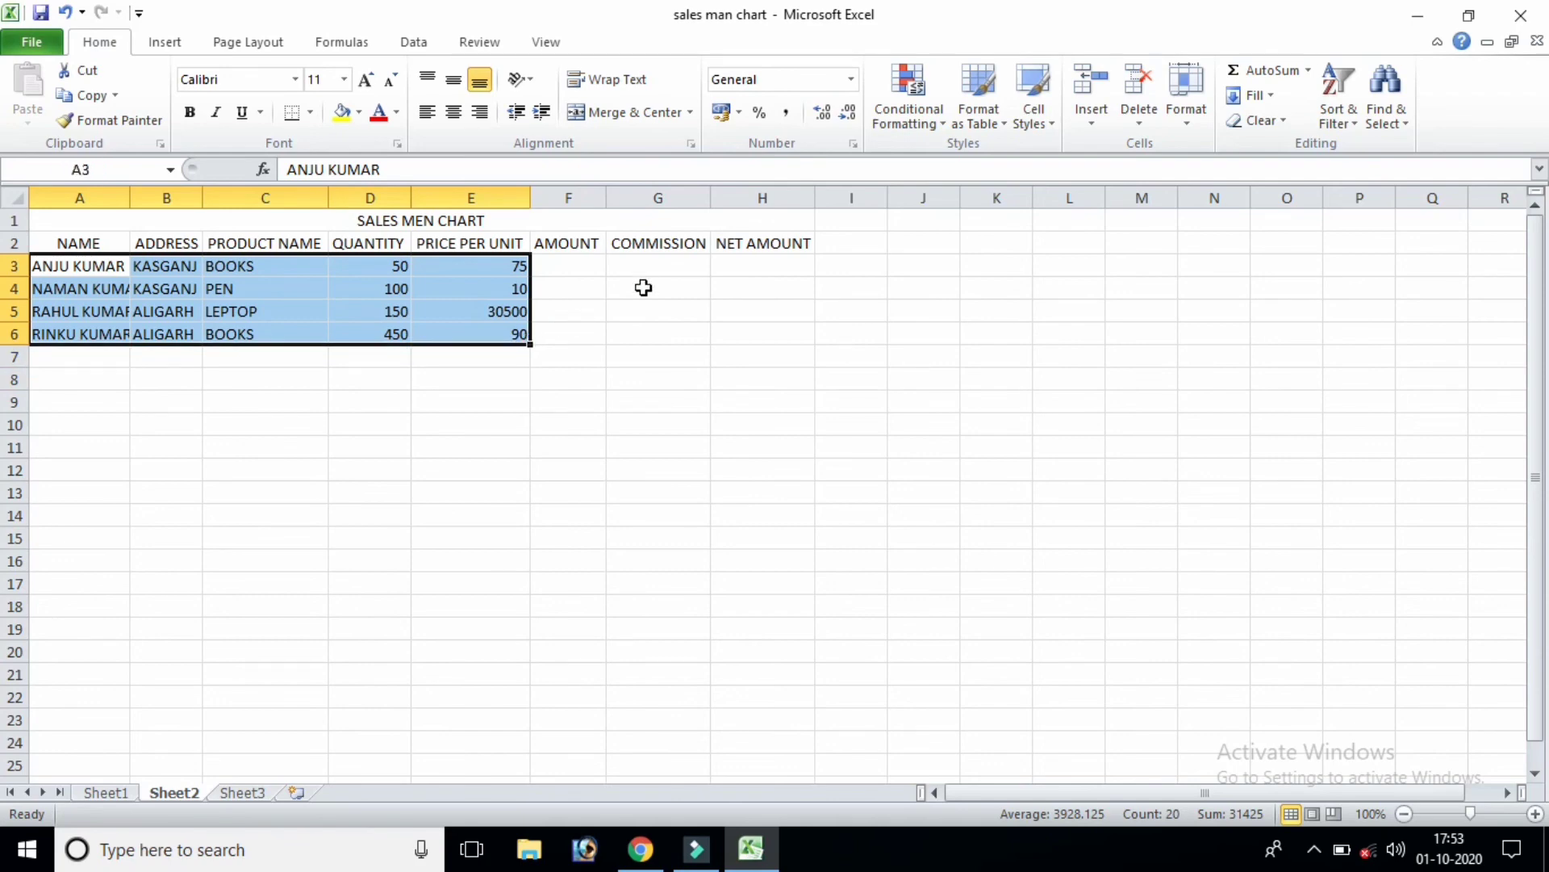
pyautogui.click(1179, 113)
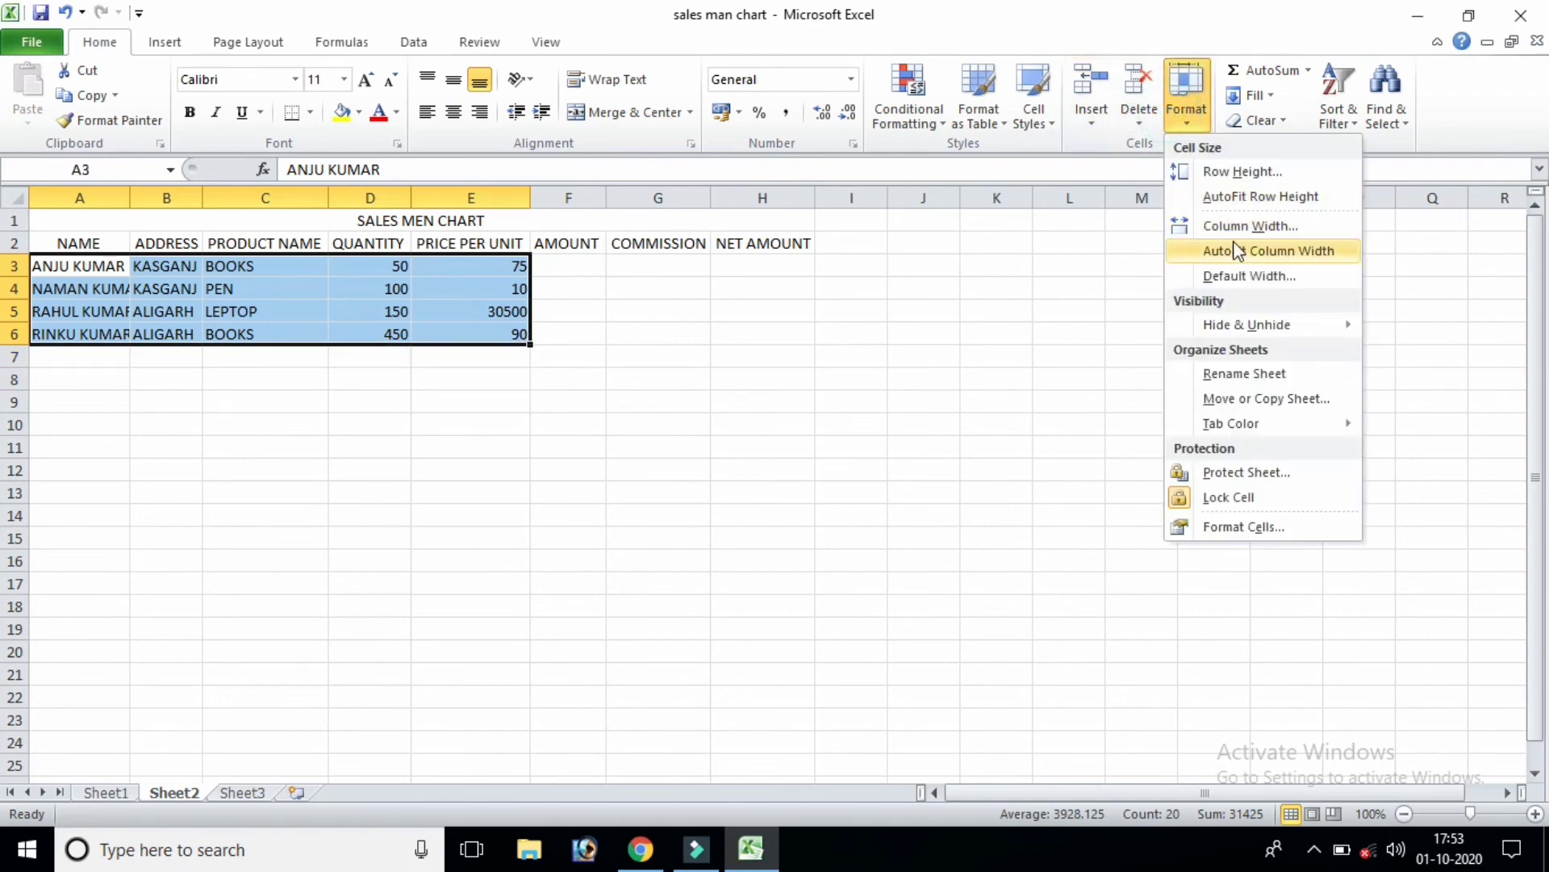
pyautogui.click(1237, 249)
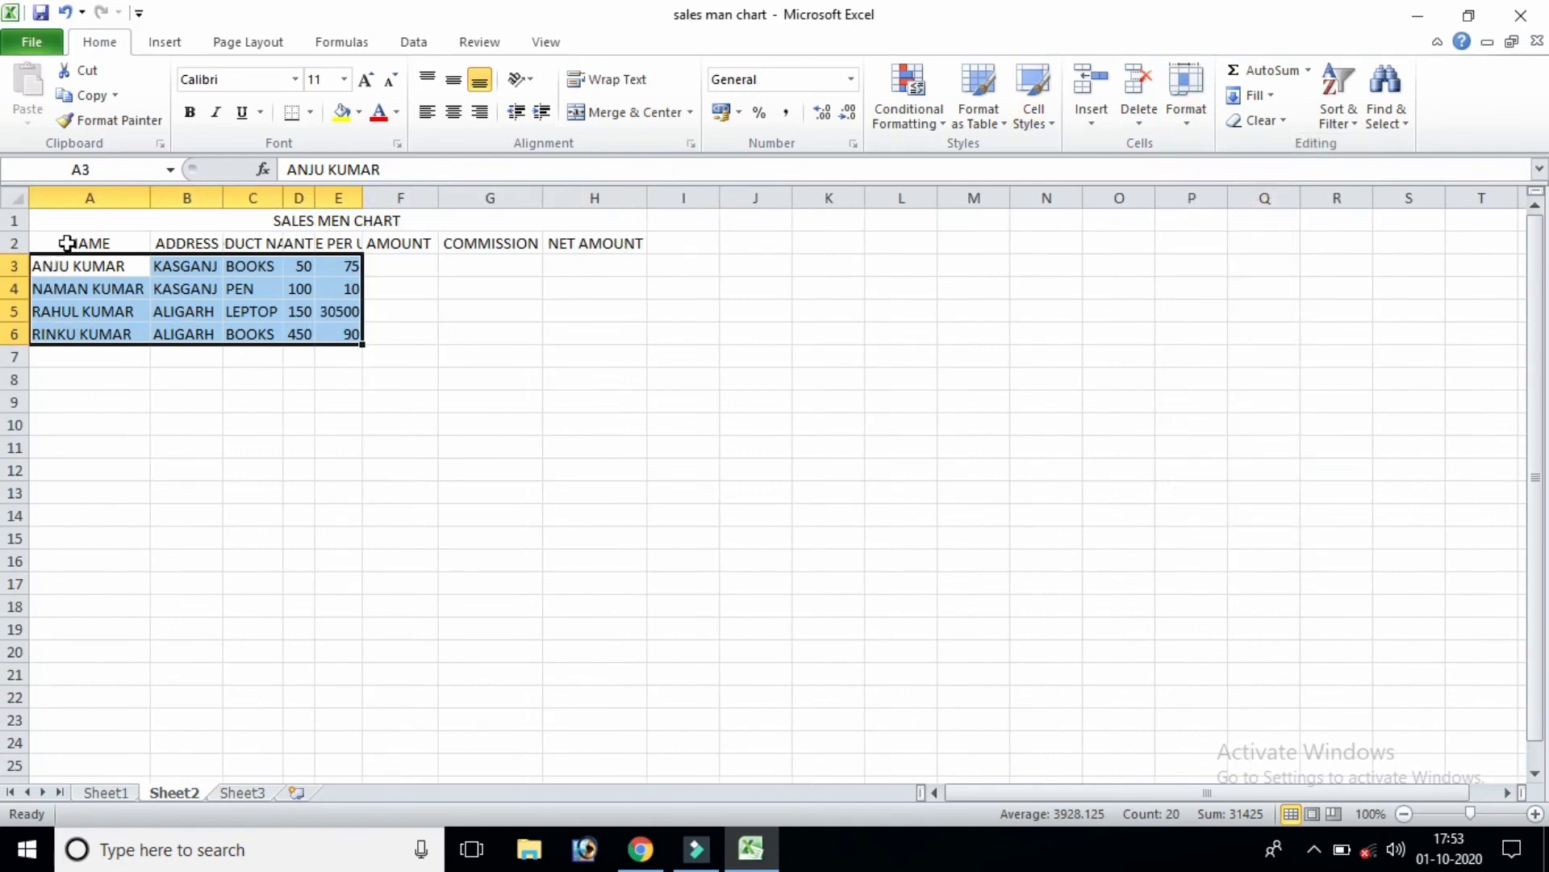
# - AutoFit the column widths to the range A2:I6, including the heading row
pyautogui.moveTo(69, 243); pyautogui.dragTo(692, 347)
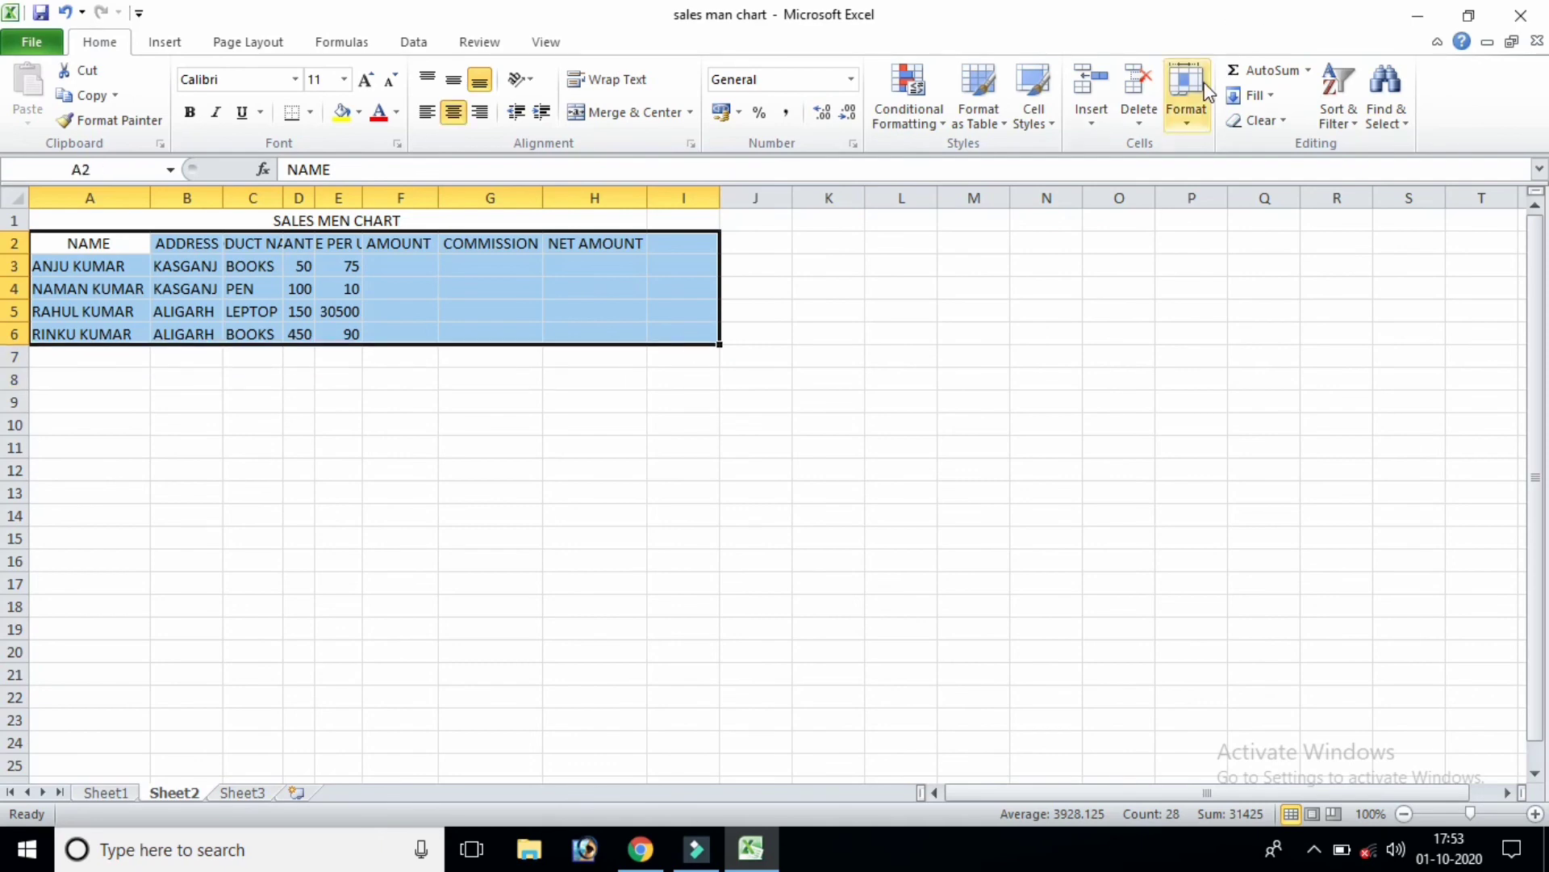
pyautogui.click(1186, 101)
pyautogui.click(1228, 250)
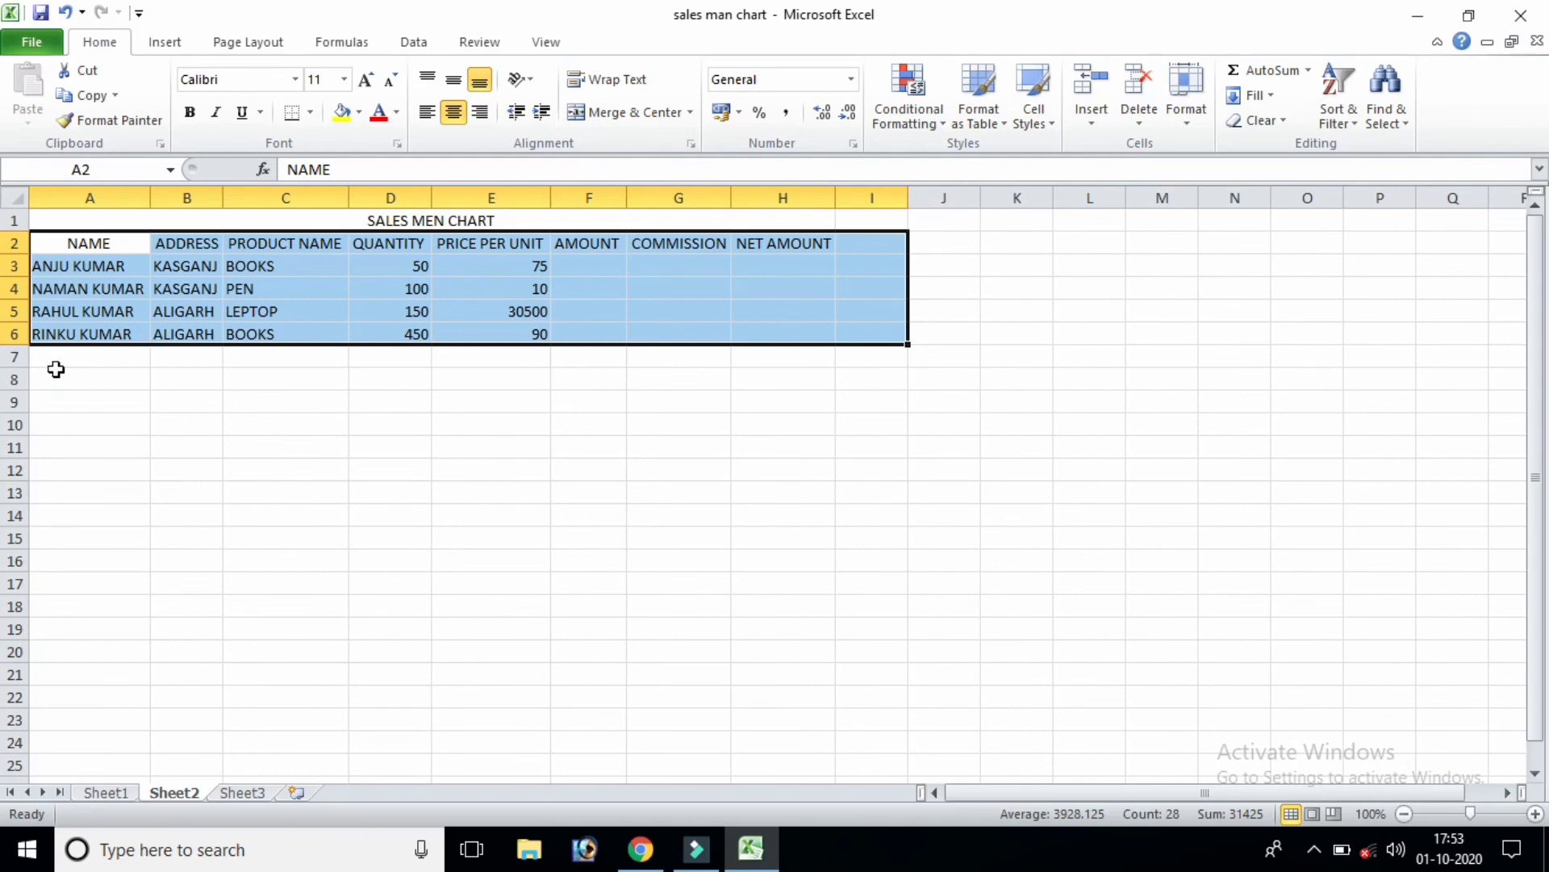
# - Calculate the first salesman's amount in F3 with the formula =D3*E3, and move on to the commission cell G3
pyautogui.click(621, 267)
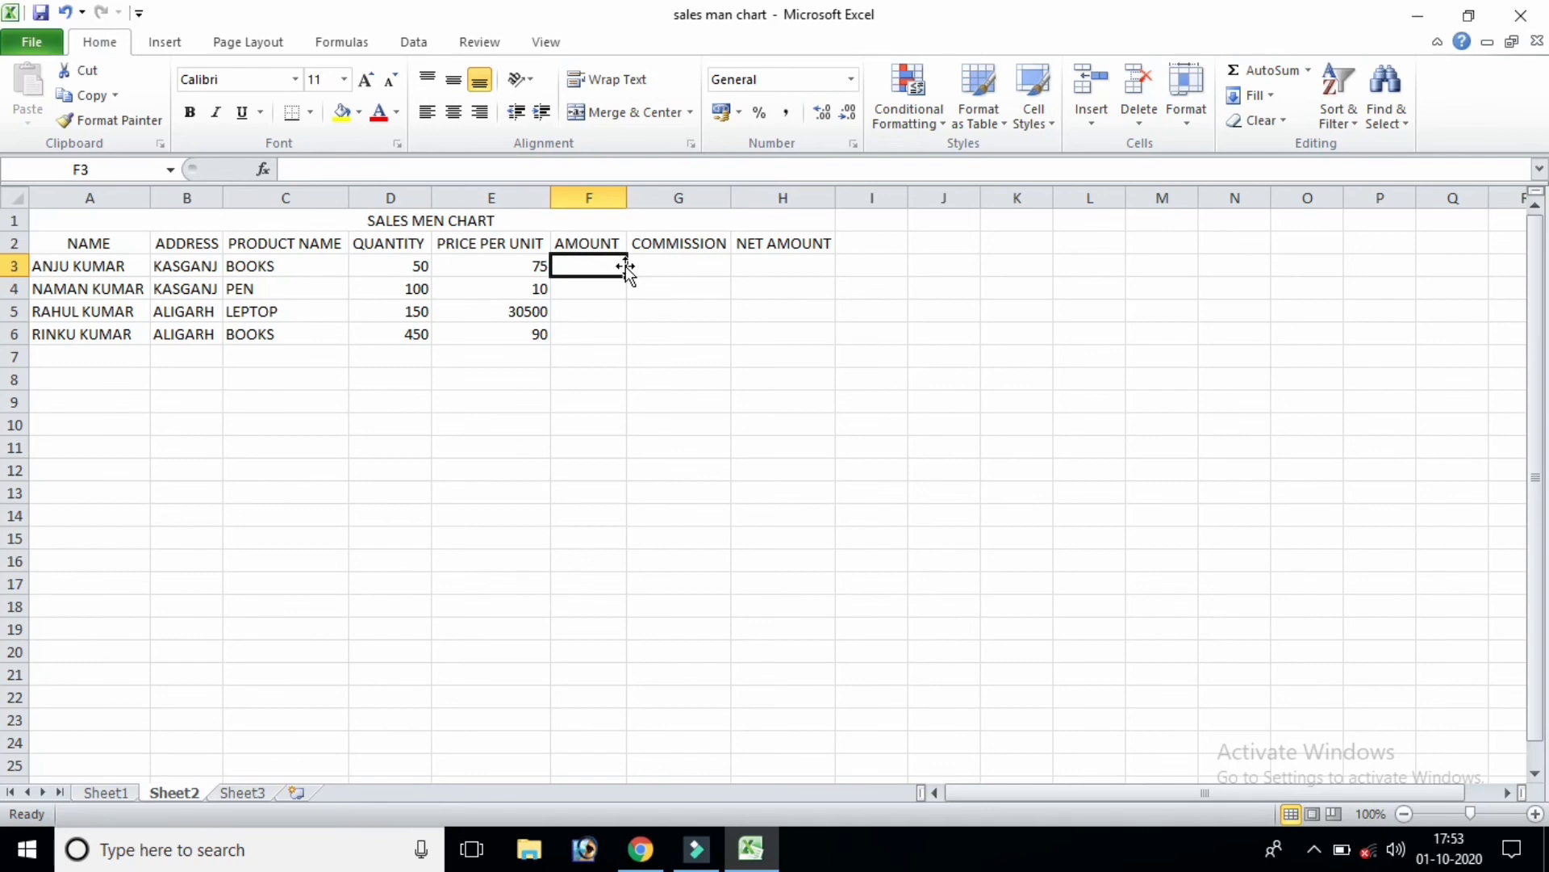
pyautogui.write('=')
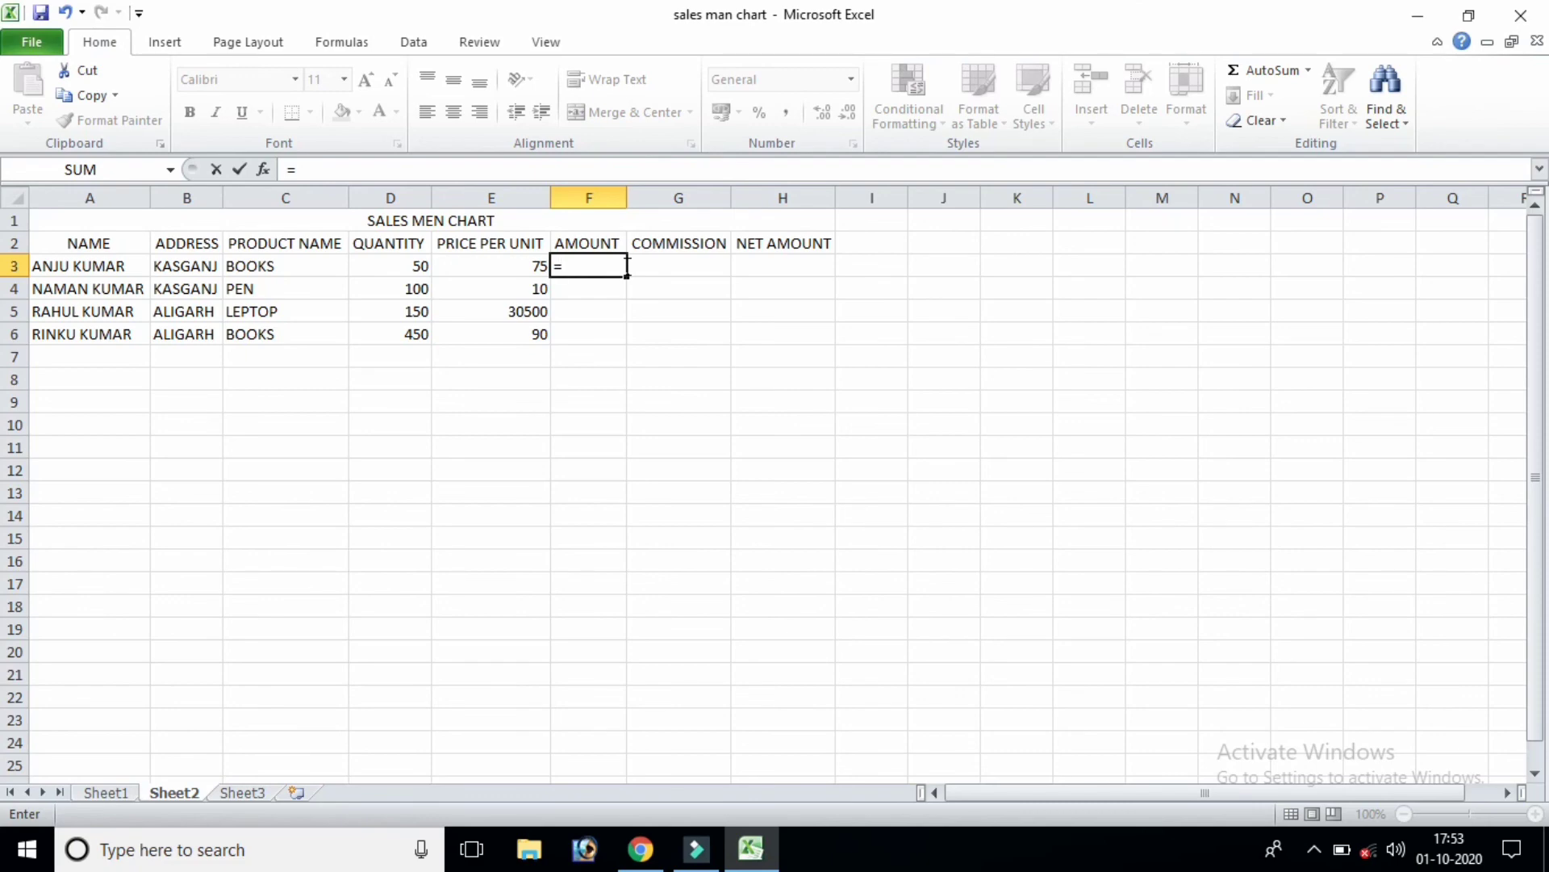
pyautogui.click(399, 271)
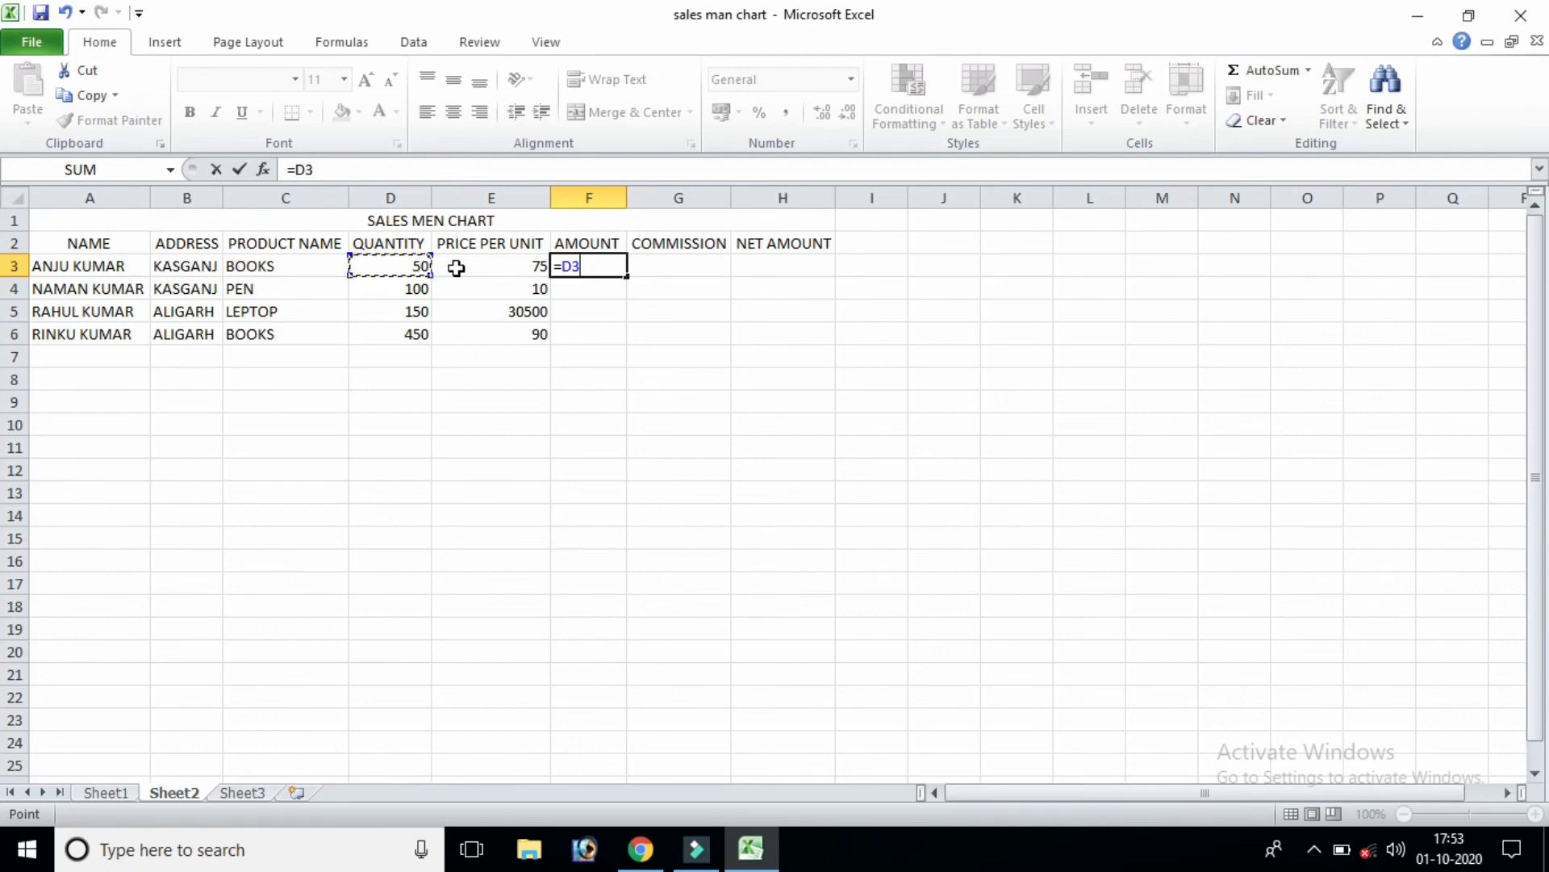
pyautogui.write('*E')
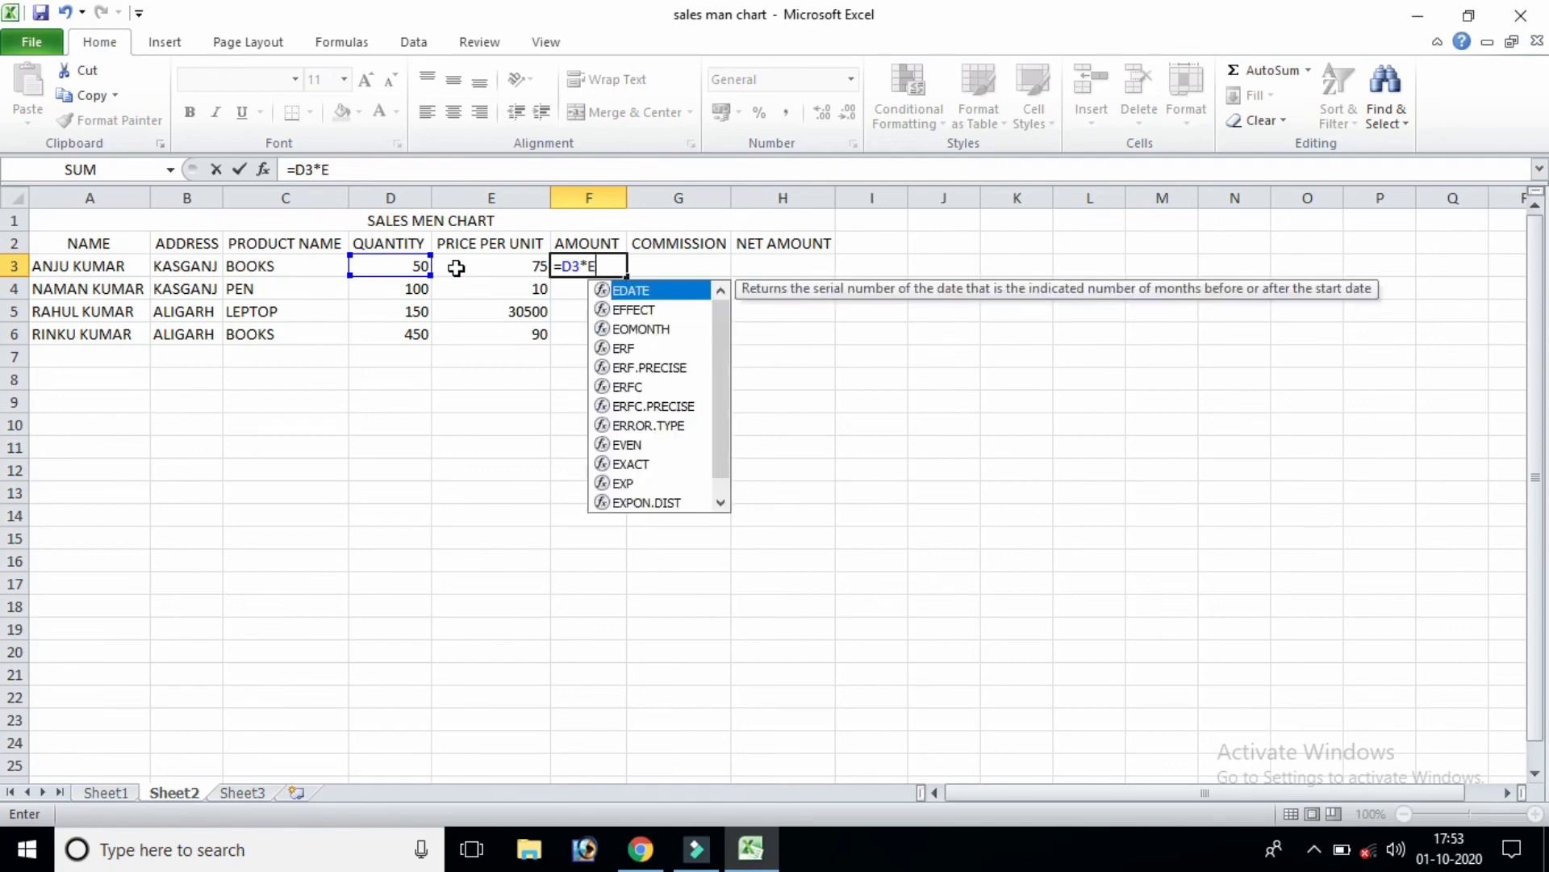
pyautogui.write('3')
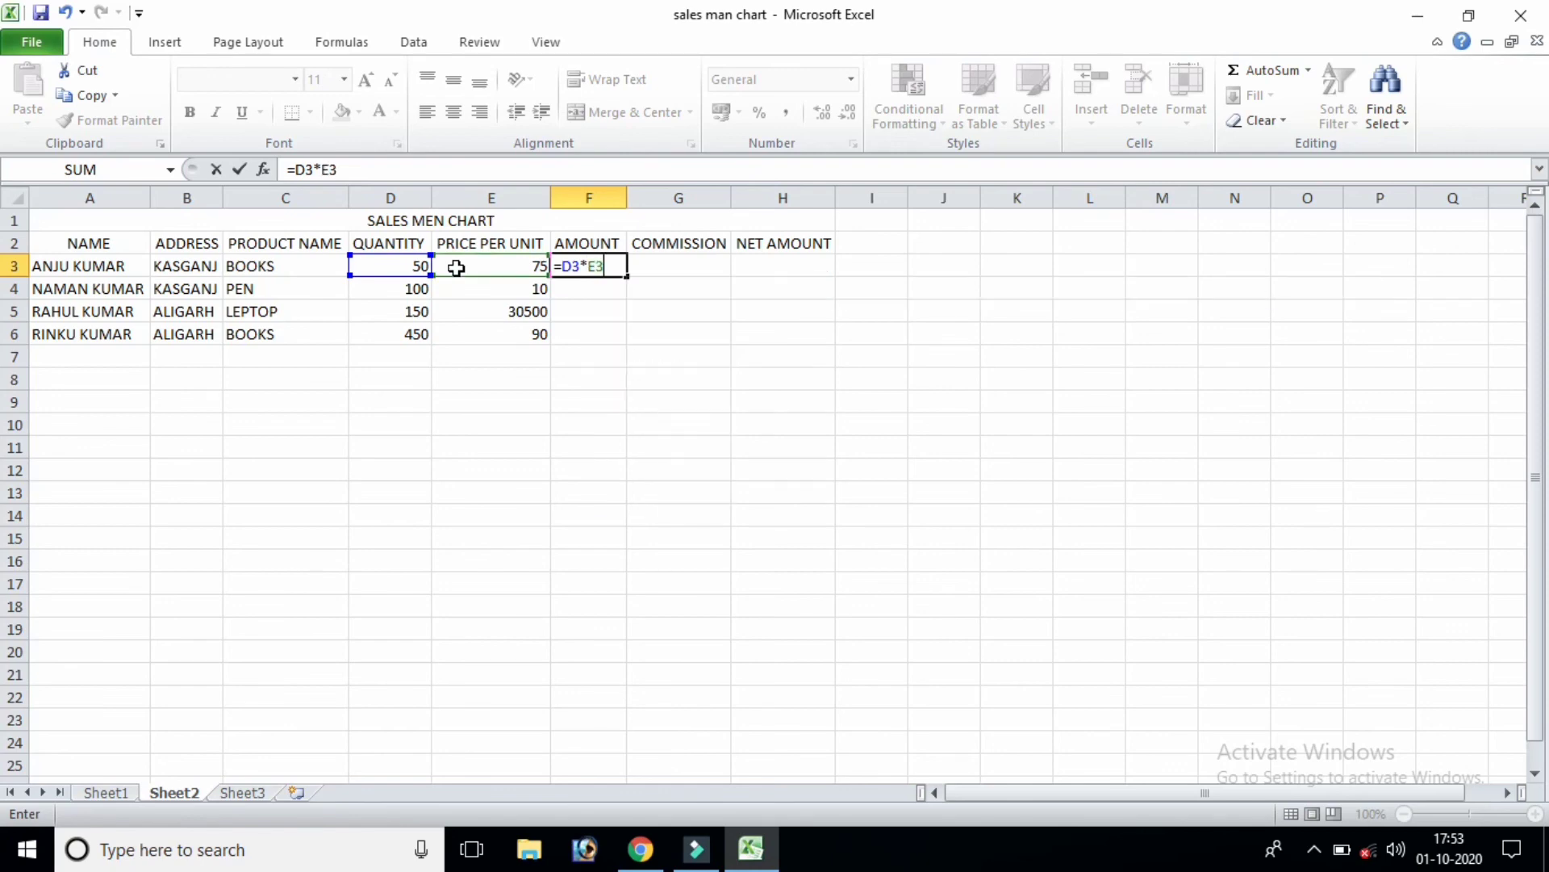
pyautogui.press('Return')
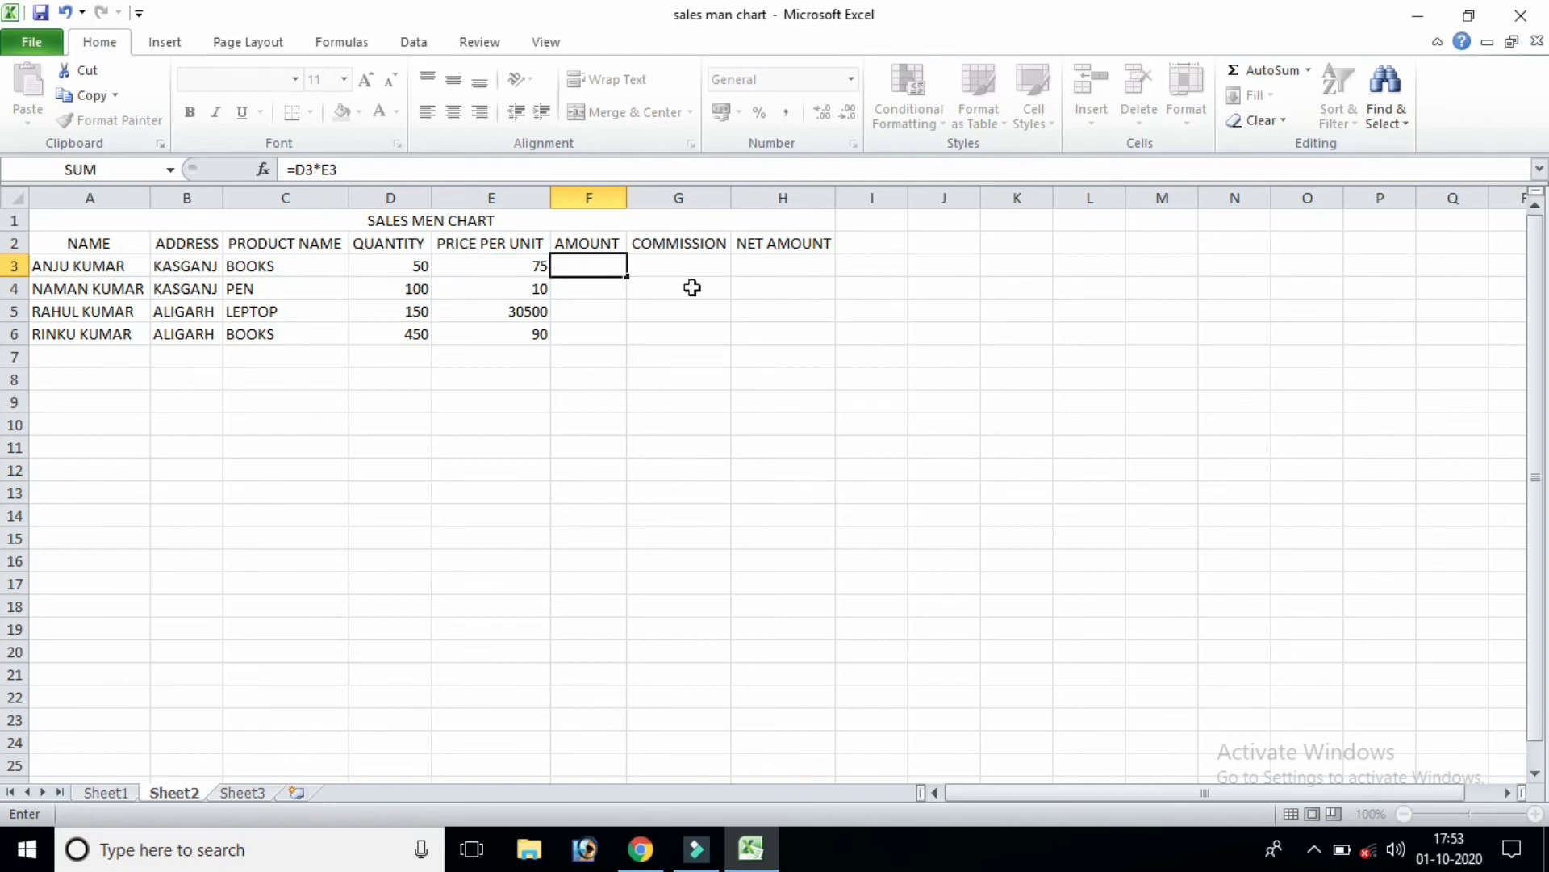
pyautogui.click(649, 264)
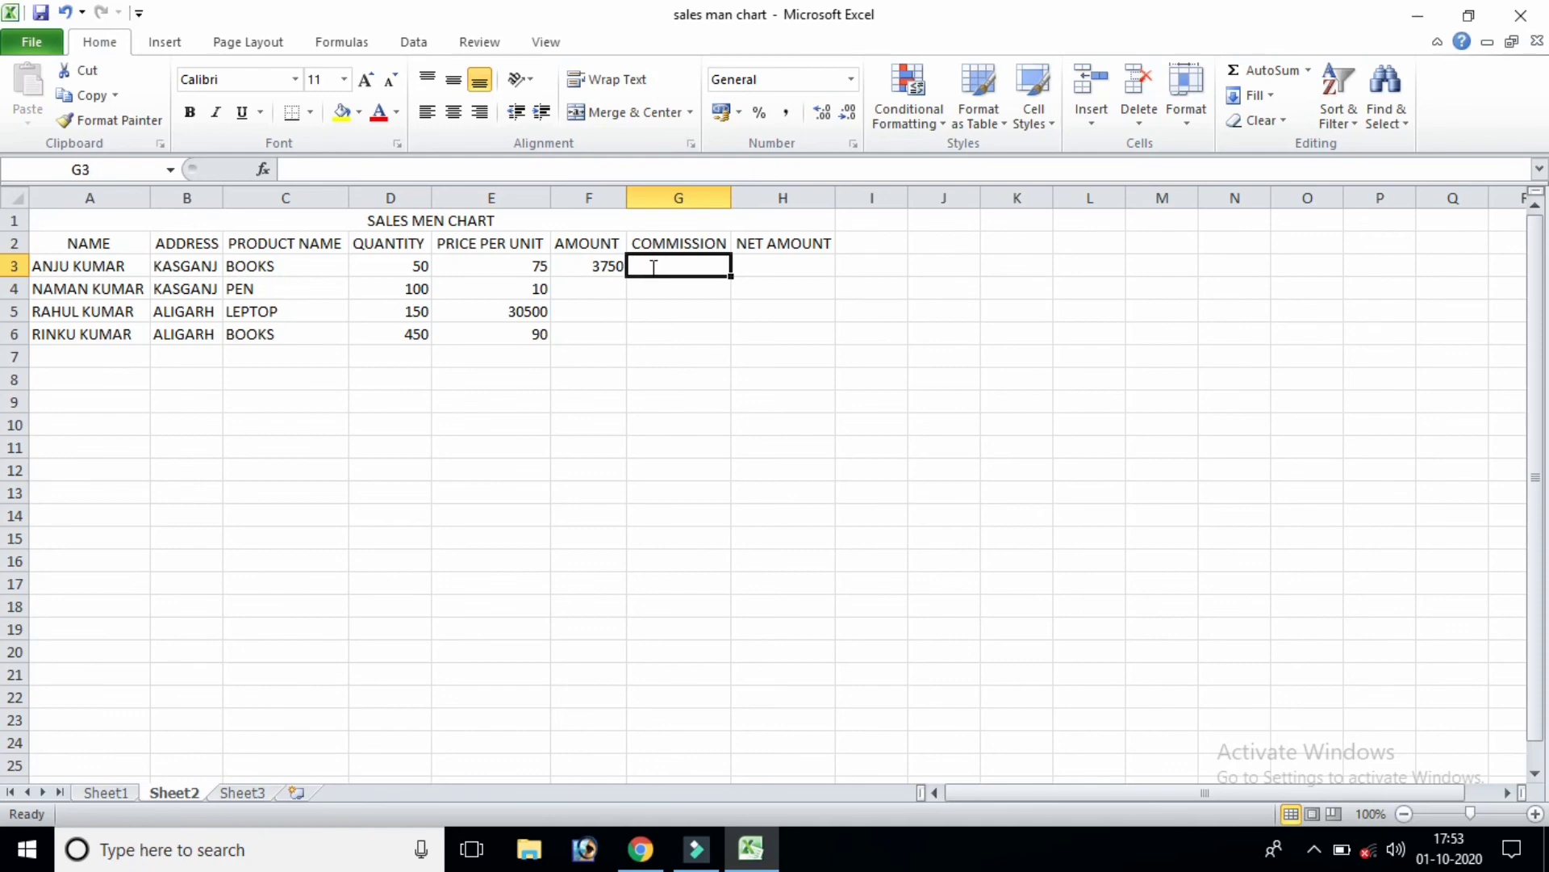
# - Calculate the first salesman's commission in G3 as 10% of the amount with the formula =F3*10%
pyautogui.write('=')
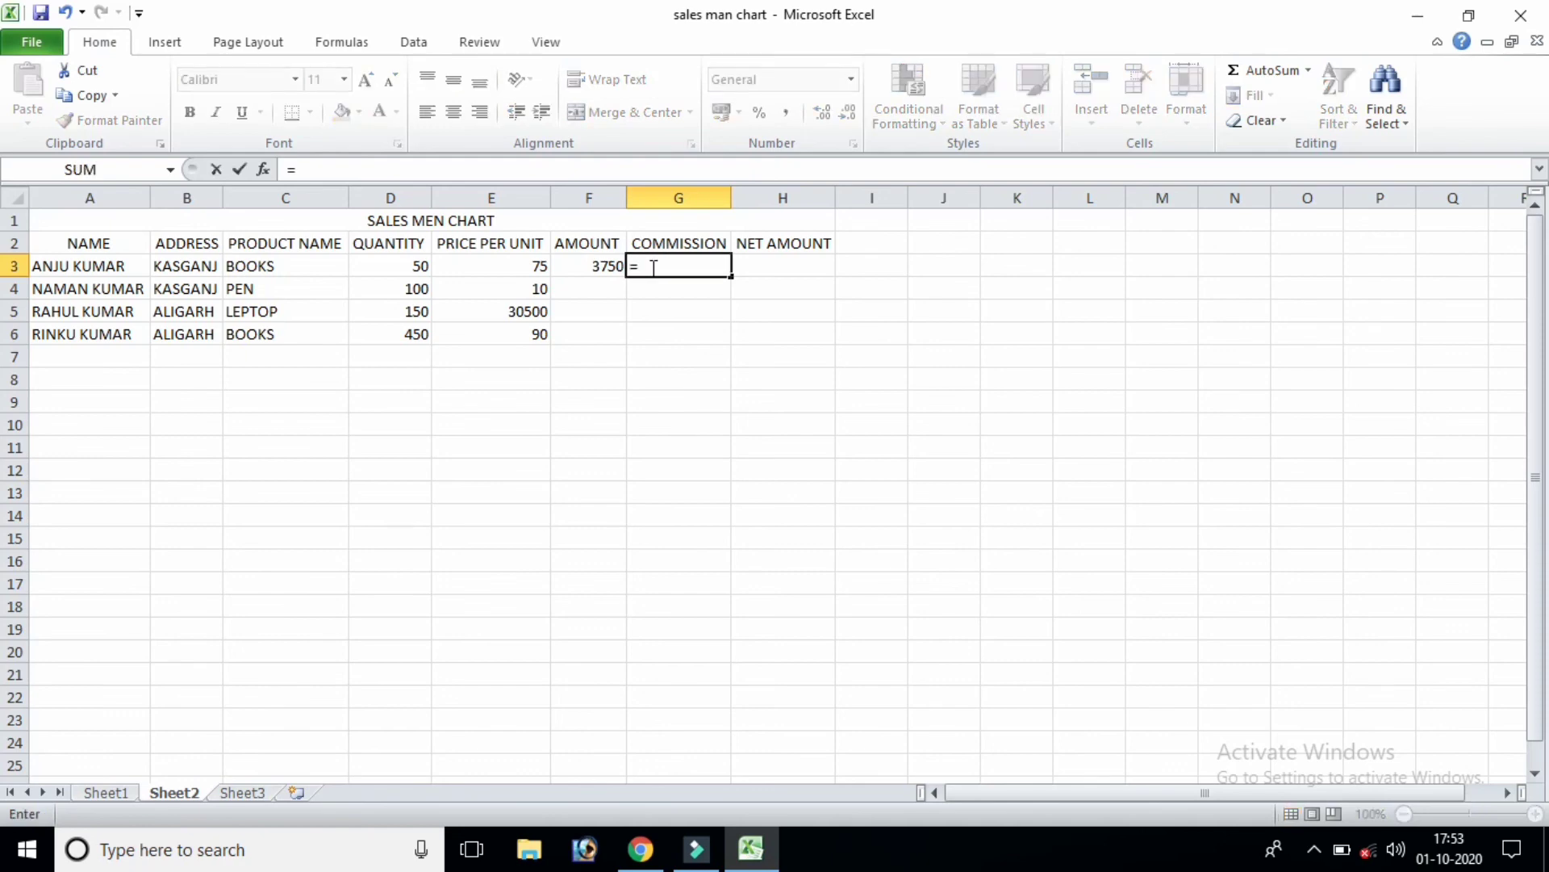
pyautogui.write('F3*10')
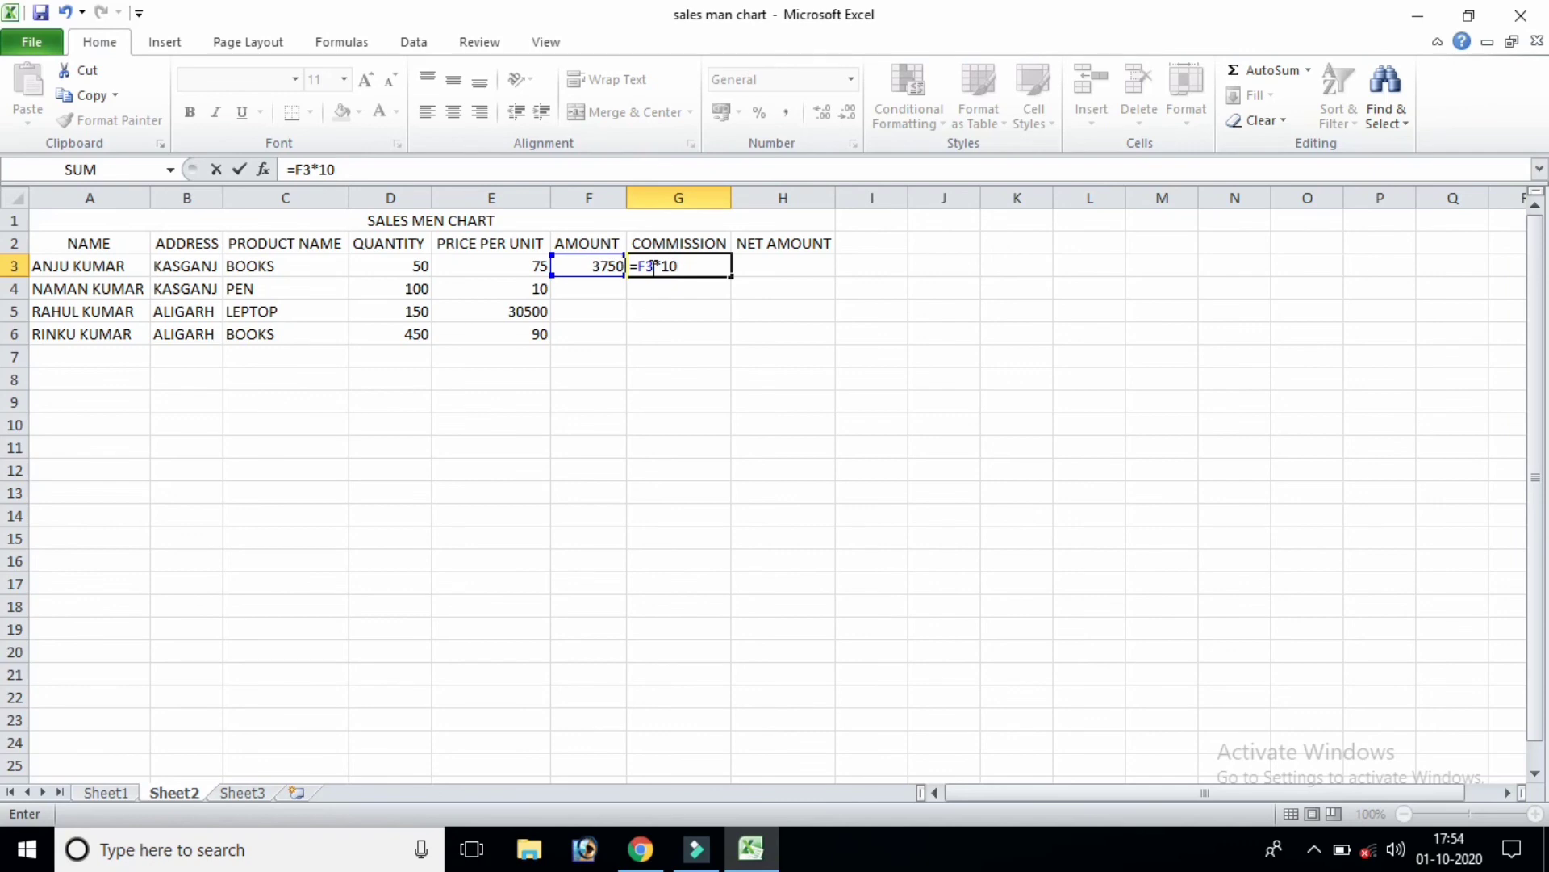
pyautogui.write('%')
pyautogui.press('Return')
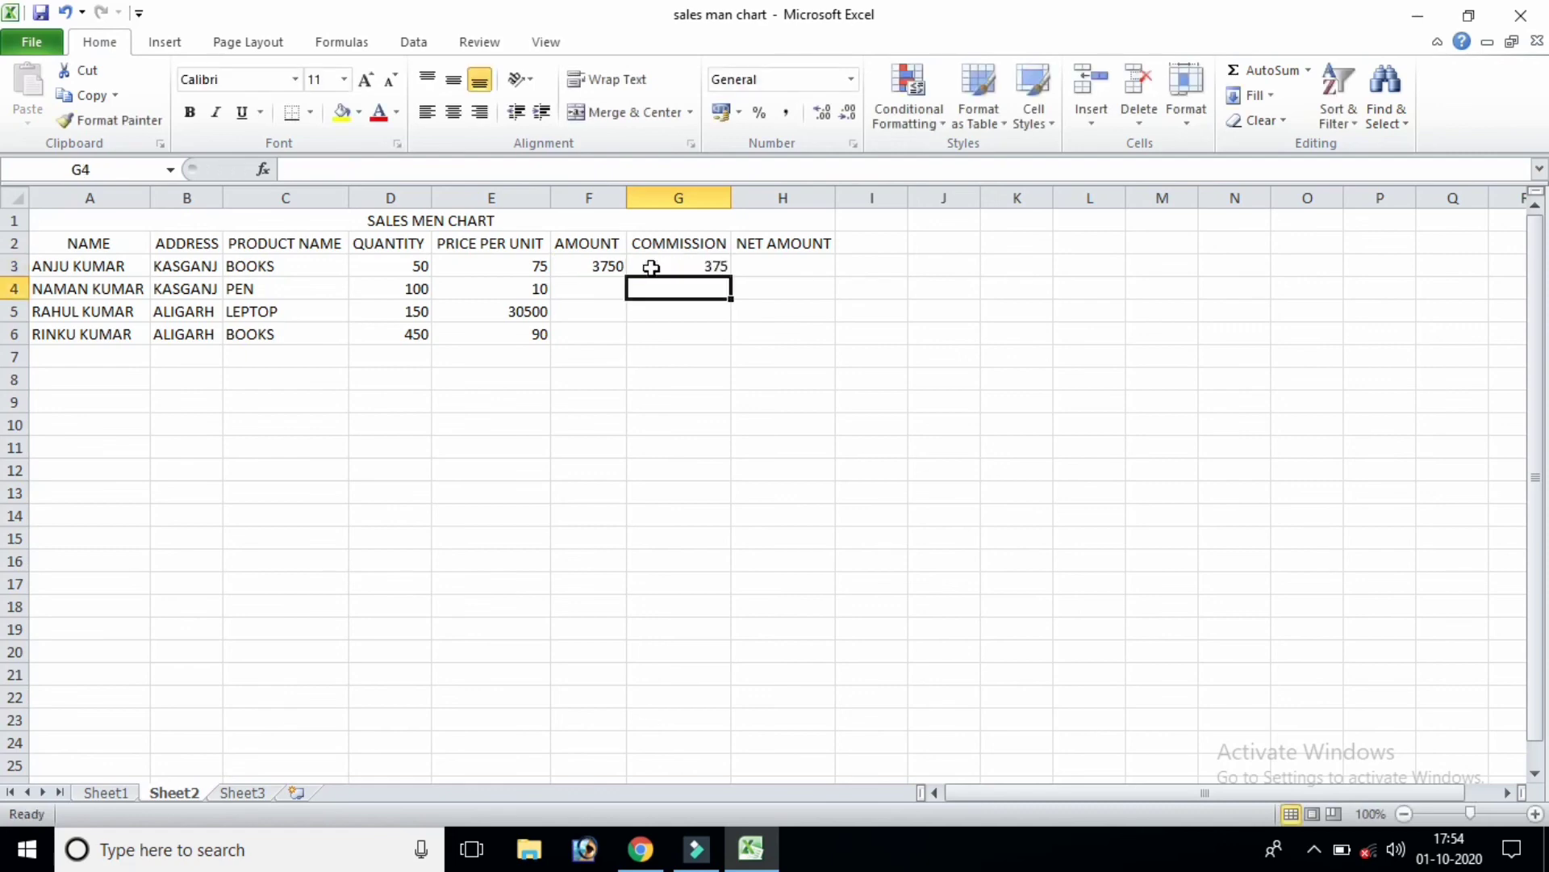
# - Calculate the first salesman's net amount in H3 with the formula =F3-G3
pyautogui.click(651, 267)
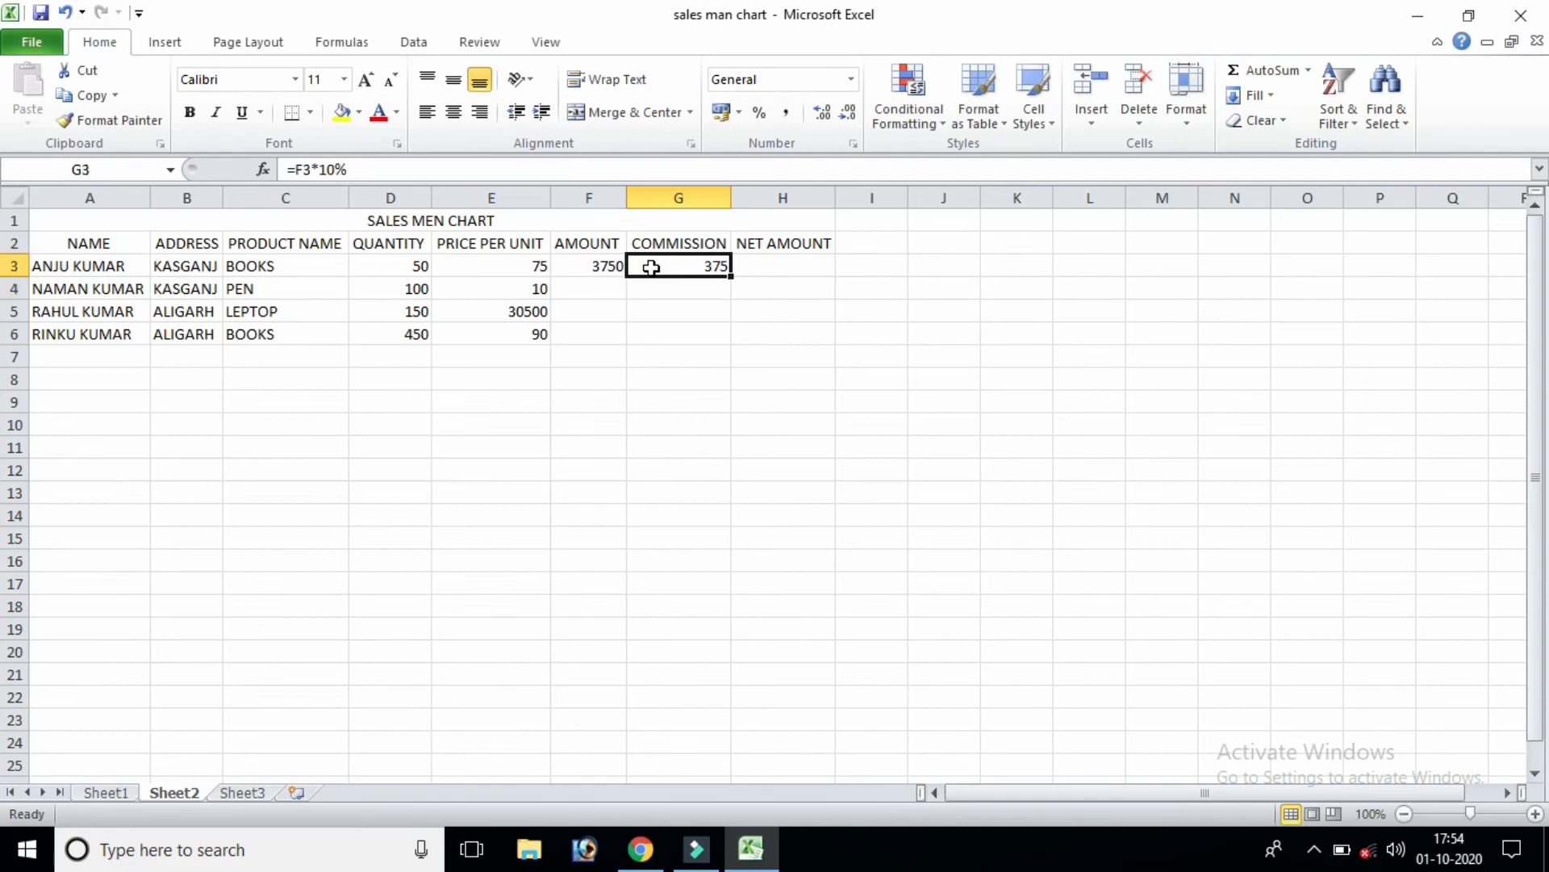
pyautogui.press('Right')
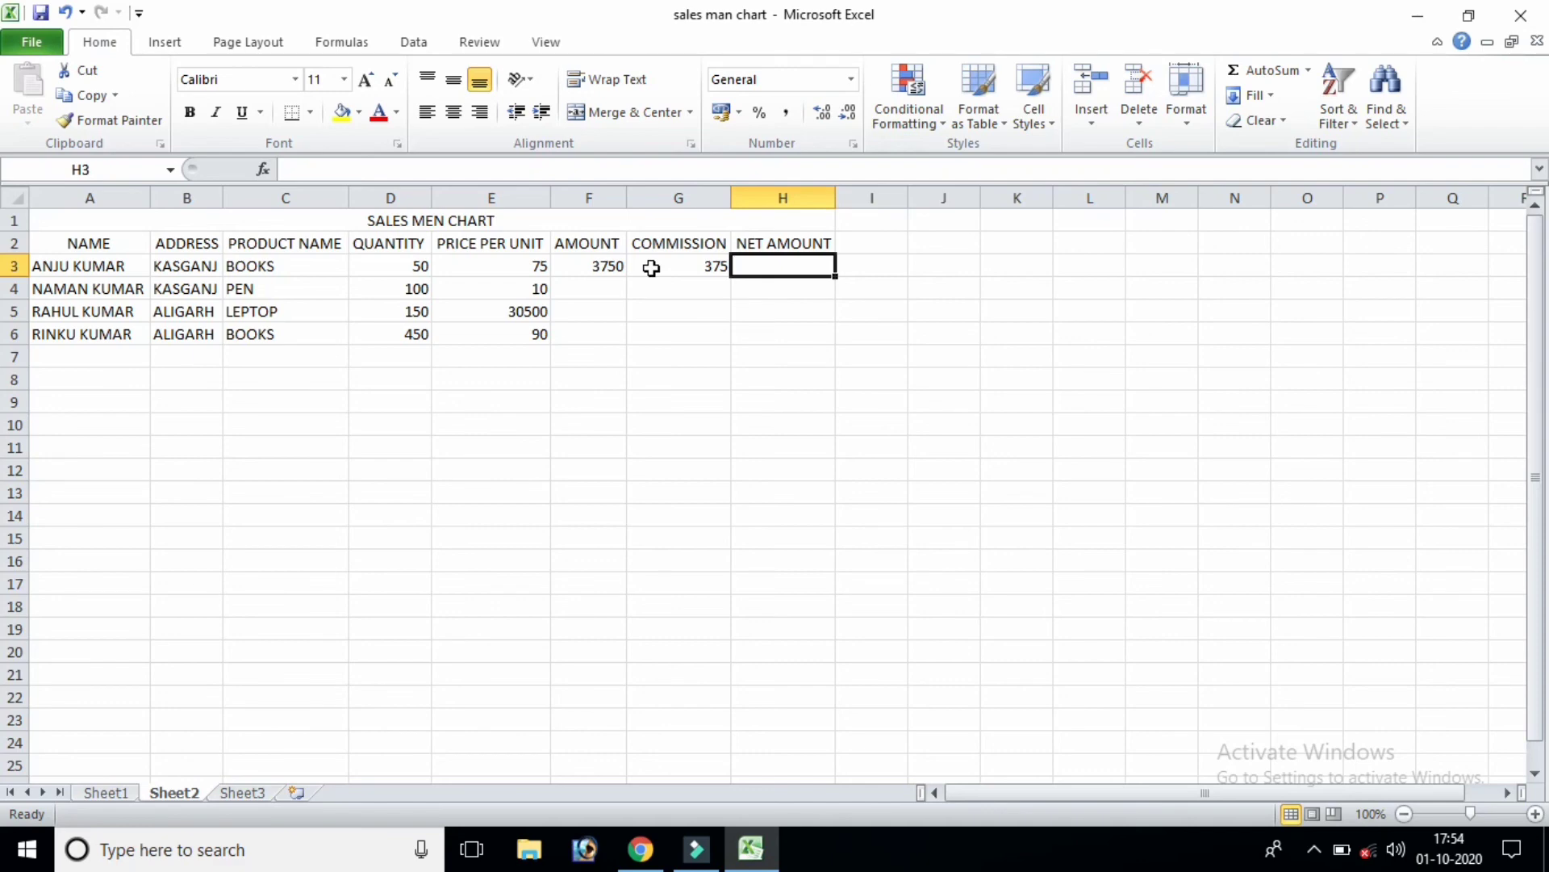
pyautogui.write('=')
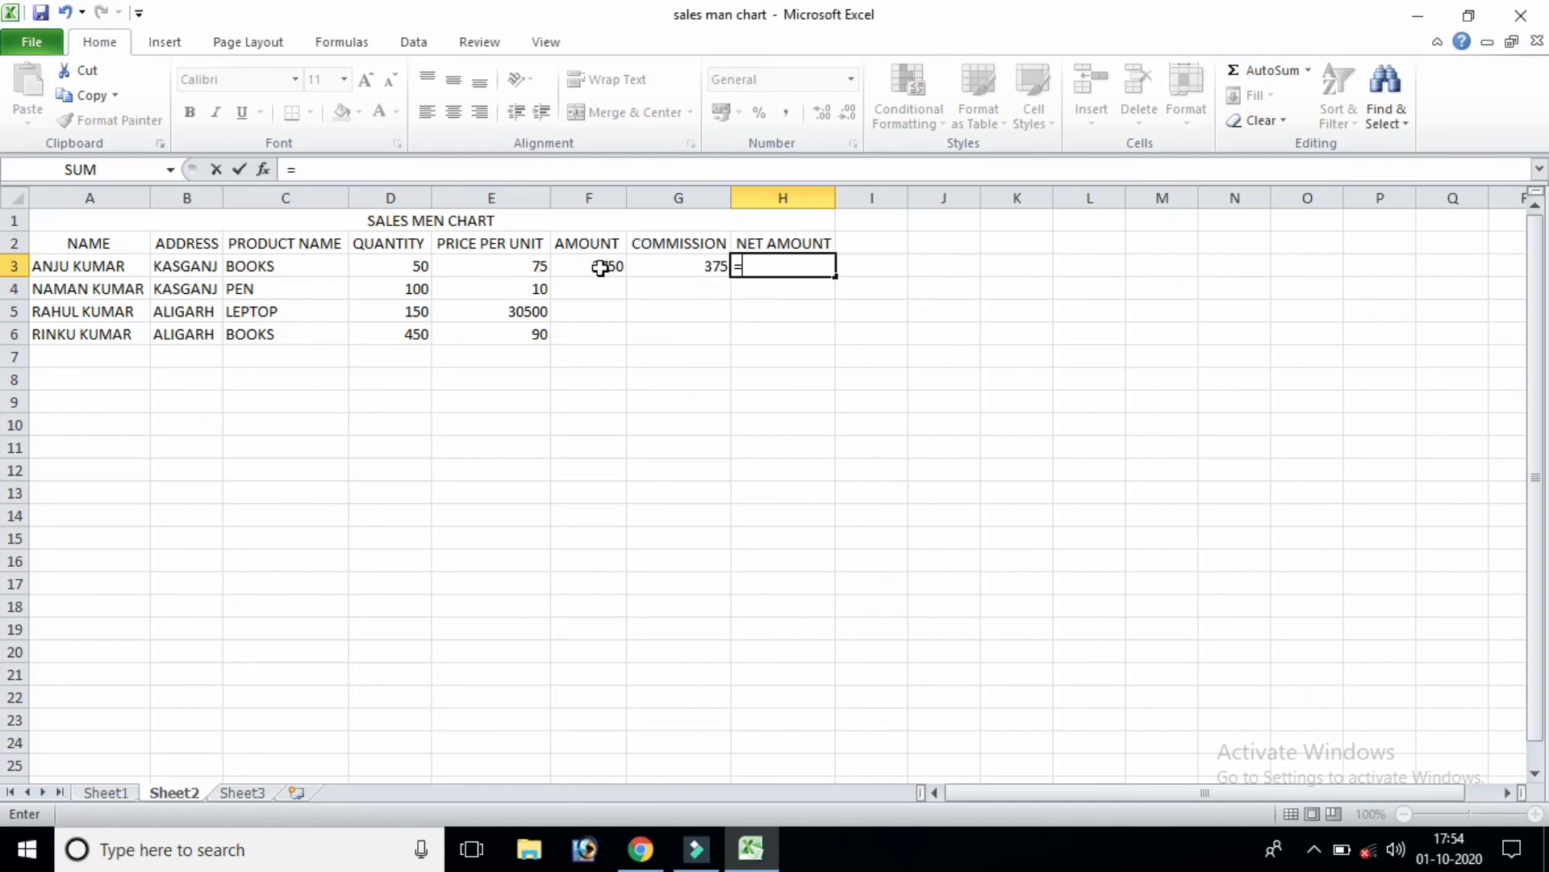
pyautogui.write('F3')
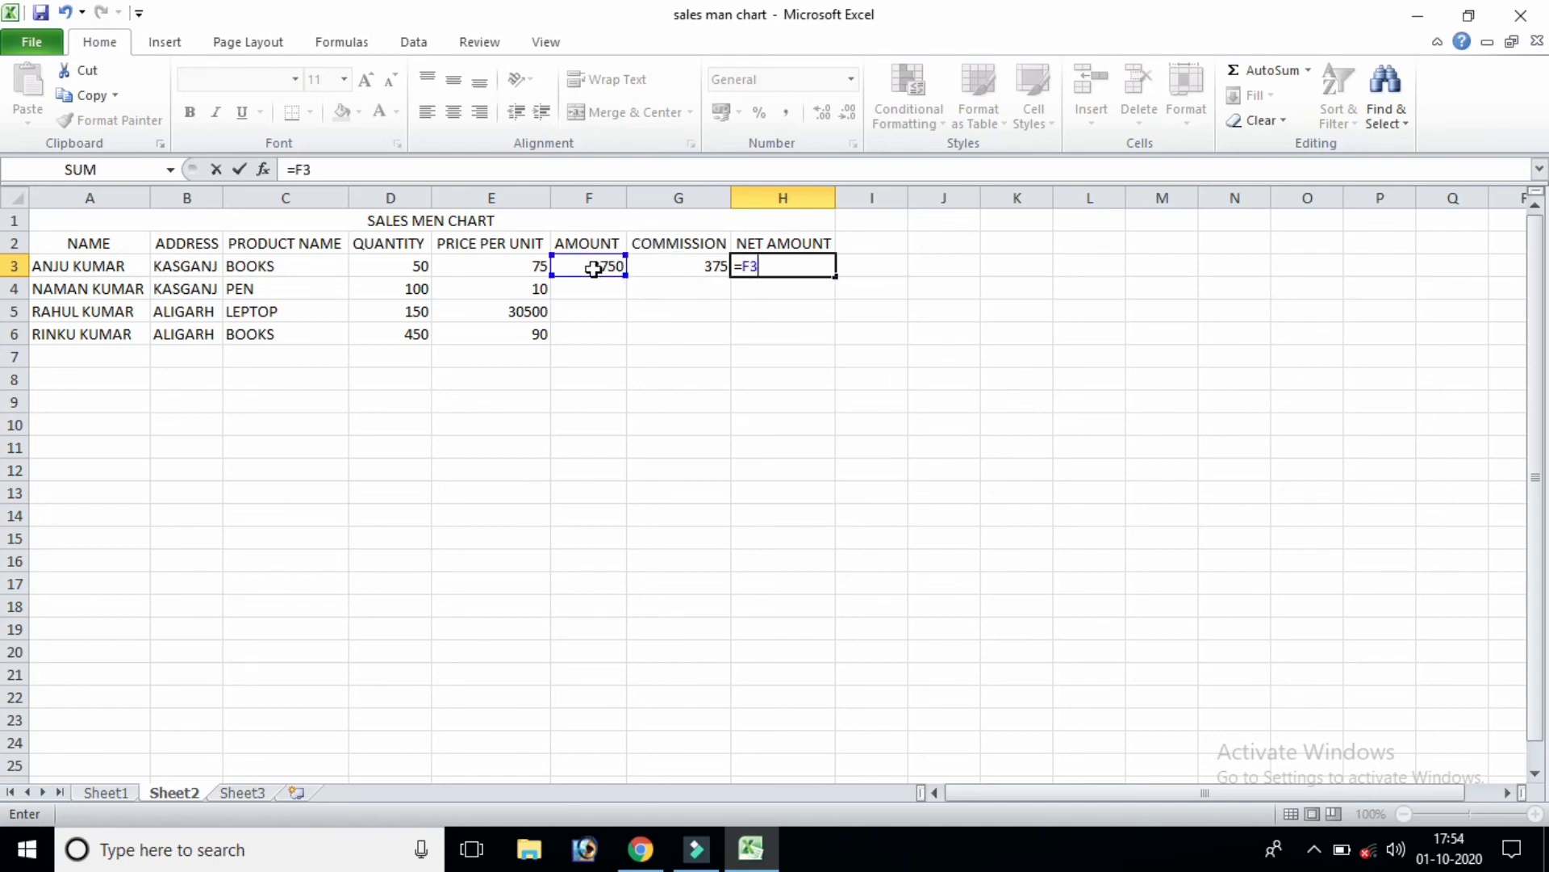
pyautogui.write('-G3')
pyautogui.press('Return')
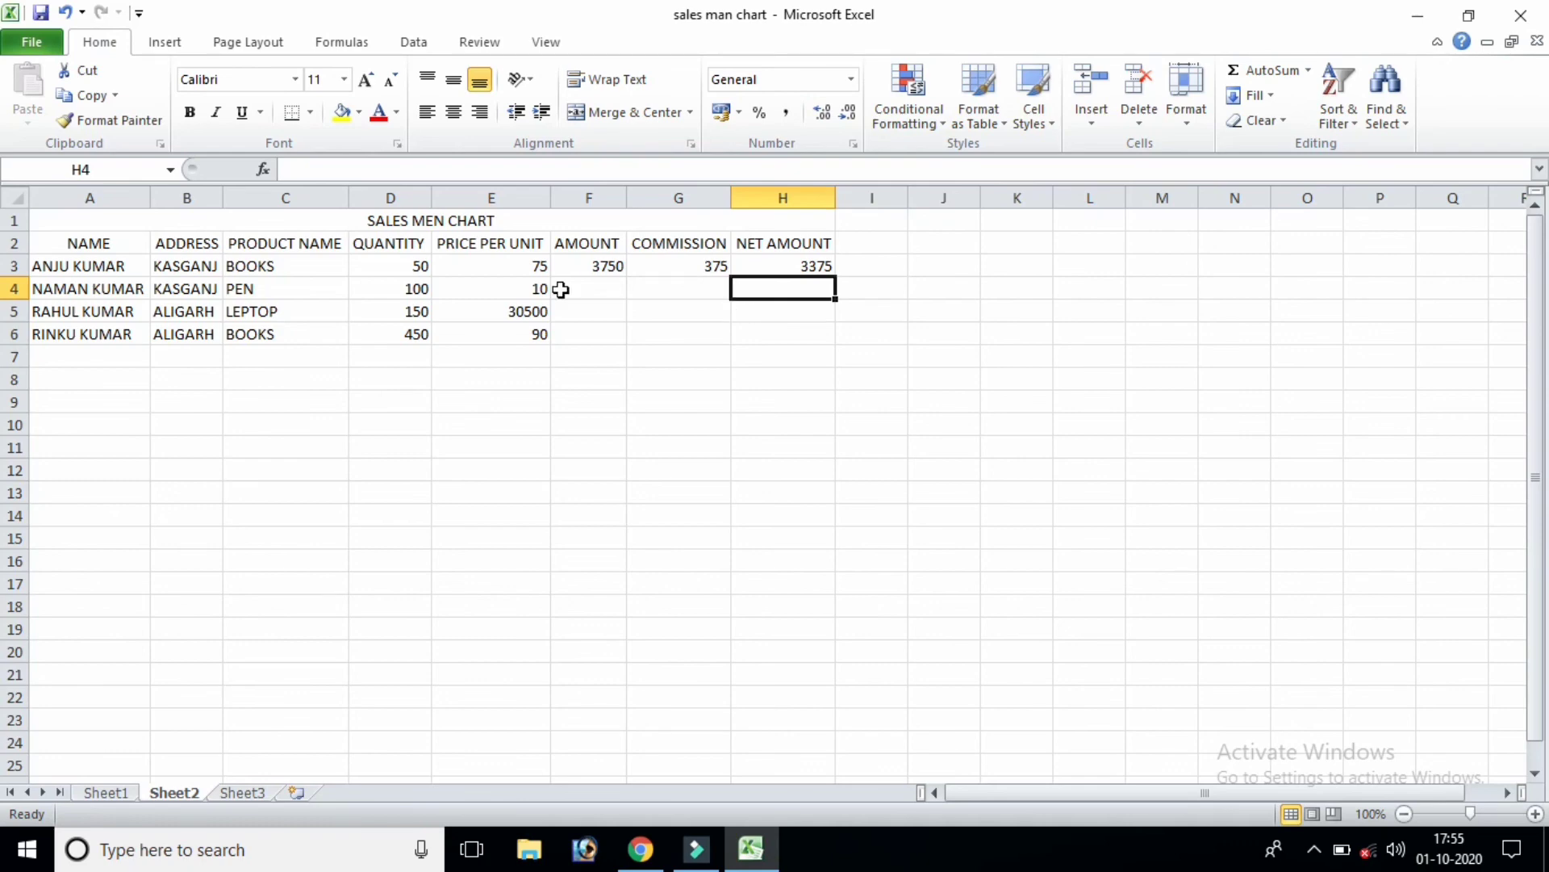
# - Fill the amount formula from F3 down to F6 and the net amount formula from H3 down to H6
pyautogui.click(592, 287)
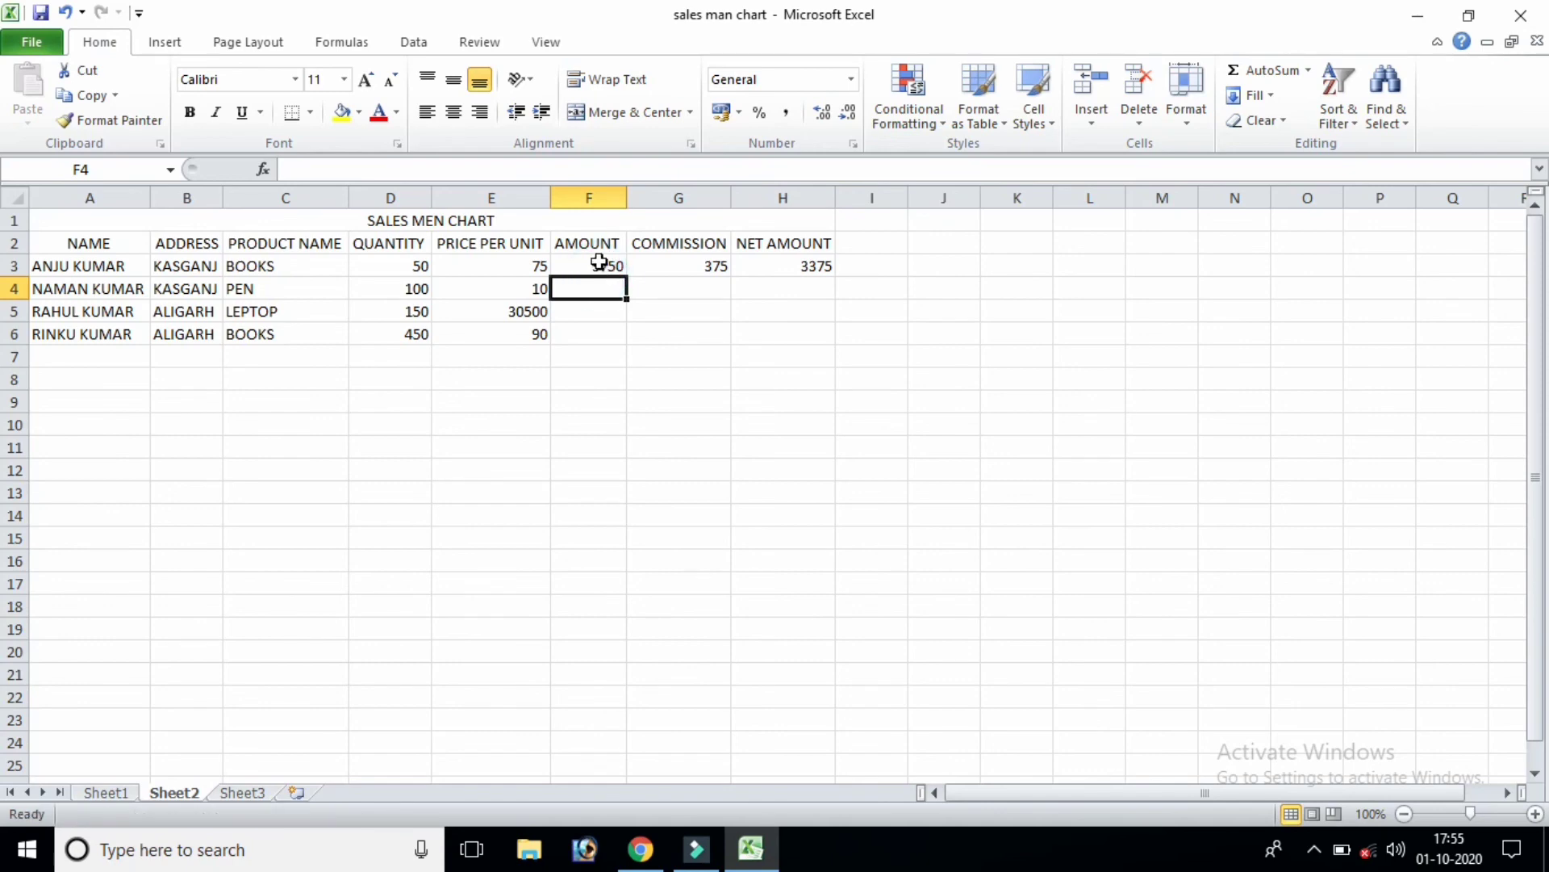
pyautogui.click(598, 273)
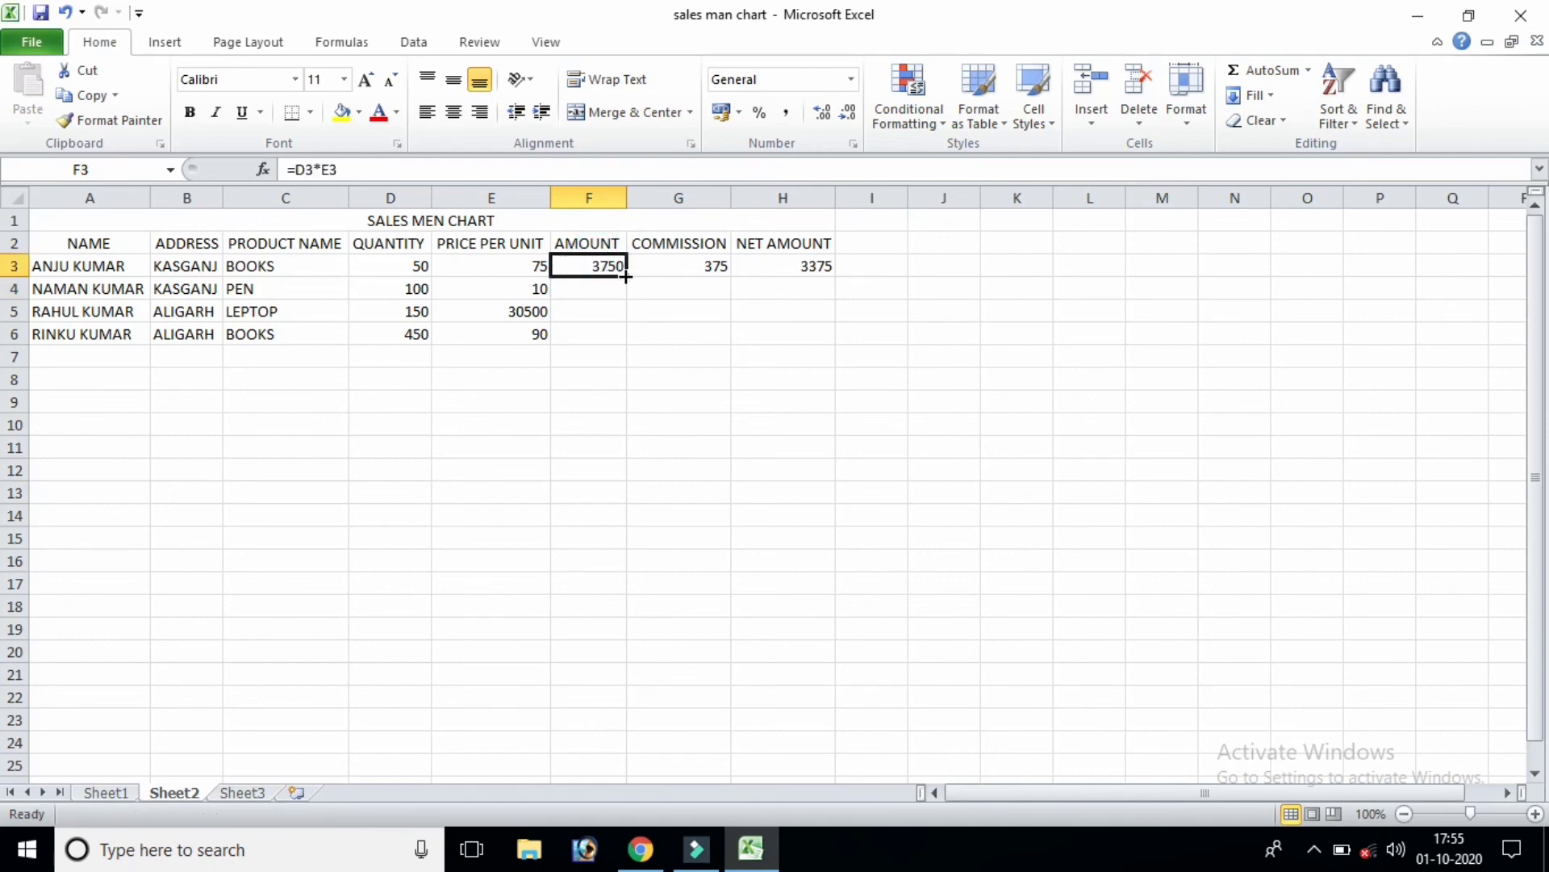
pyautogui.moveTo(626, 276); pyautogui.dragTo(631, 352)
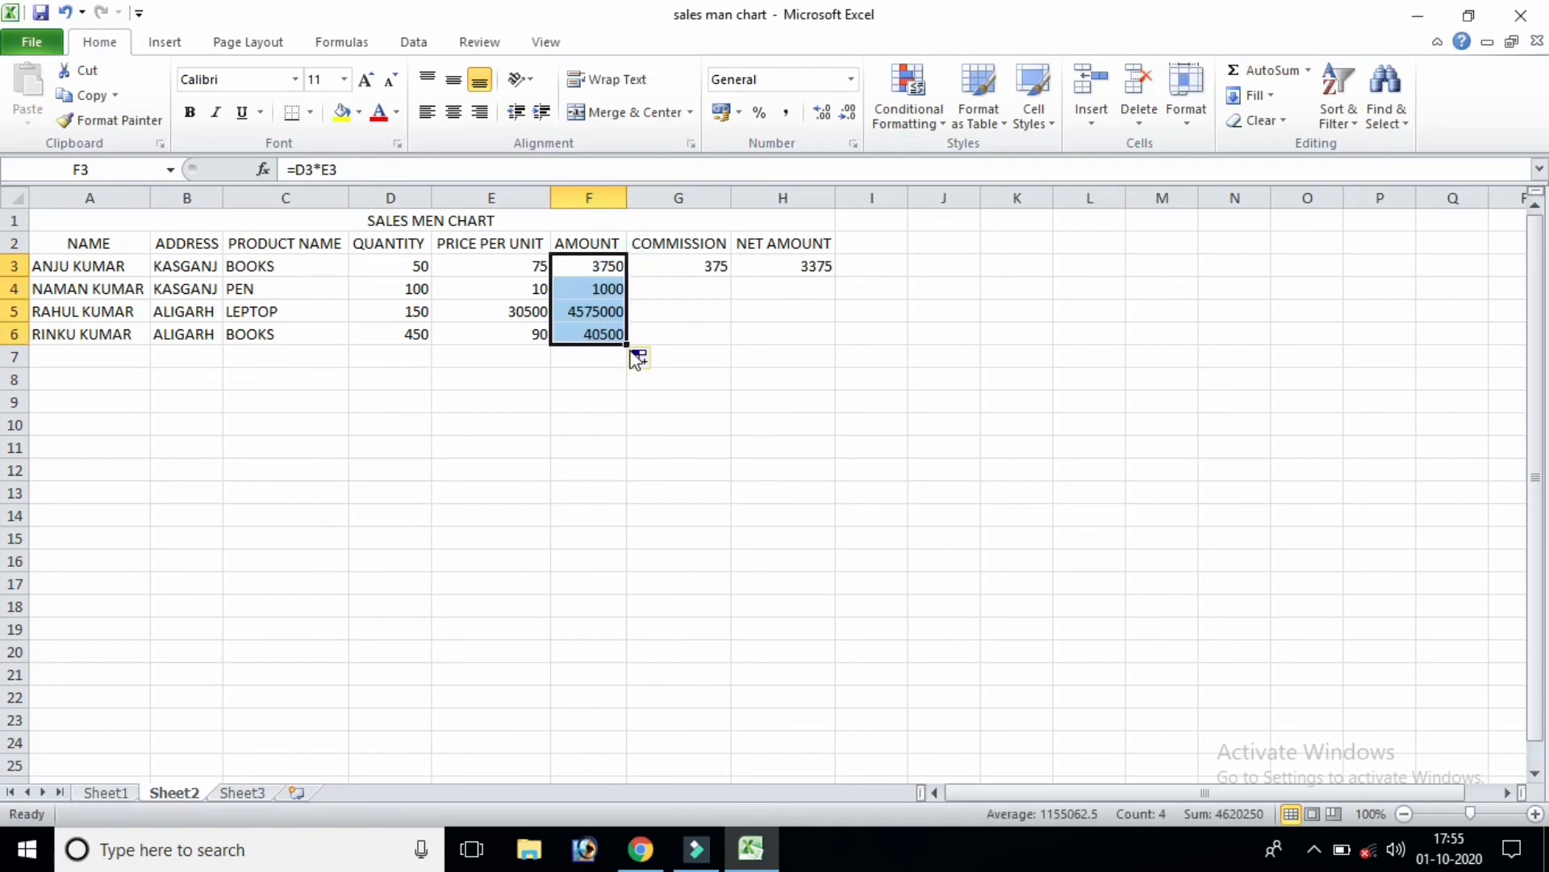
pyautogui.click(818, 266)
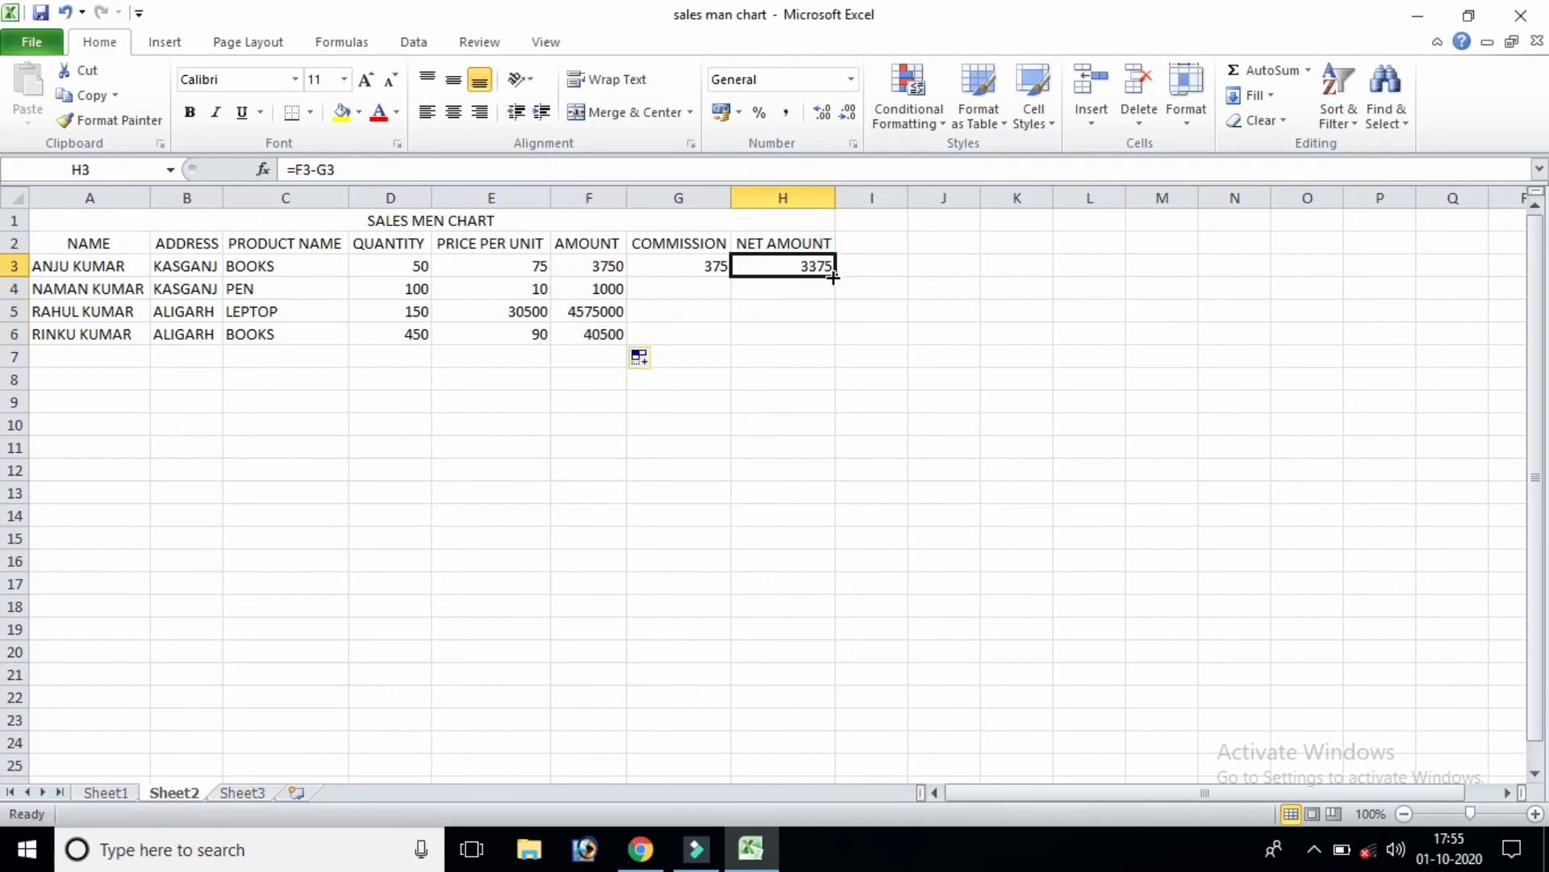
pyautogui.moveTo(835, 276); pyautogui.dragTo(833, 346)
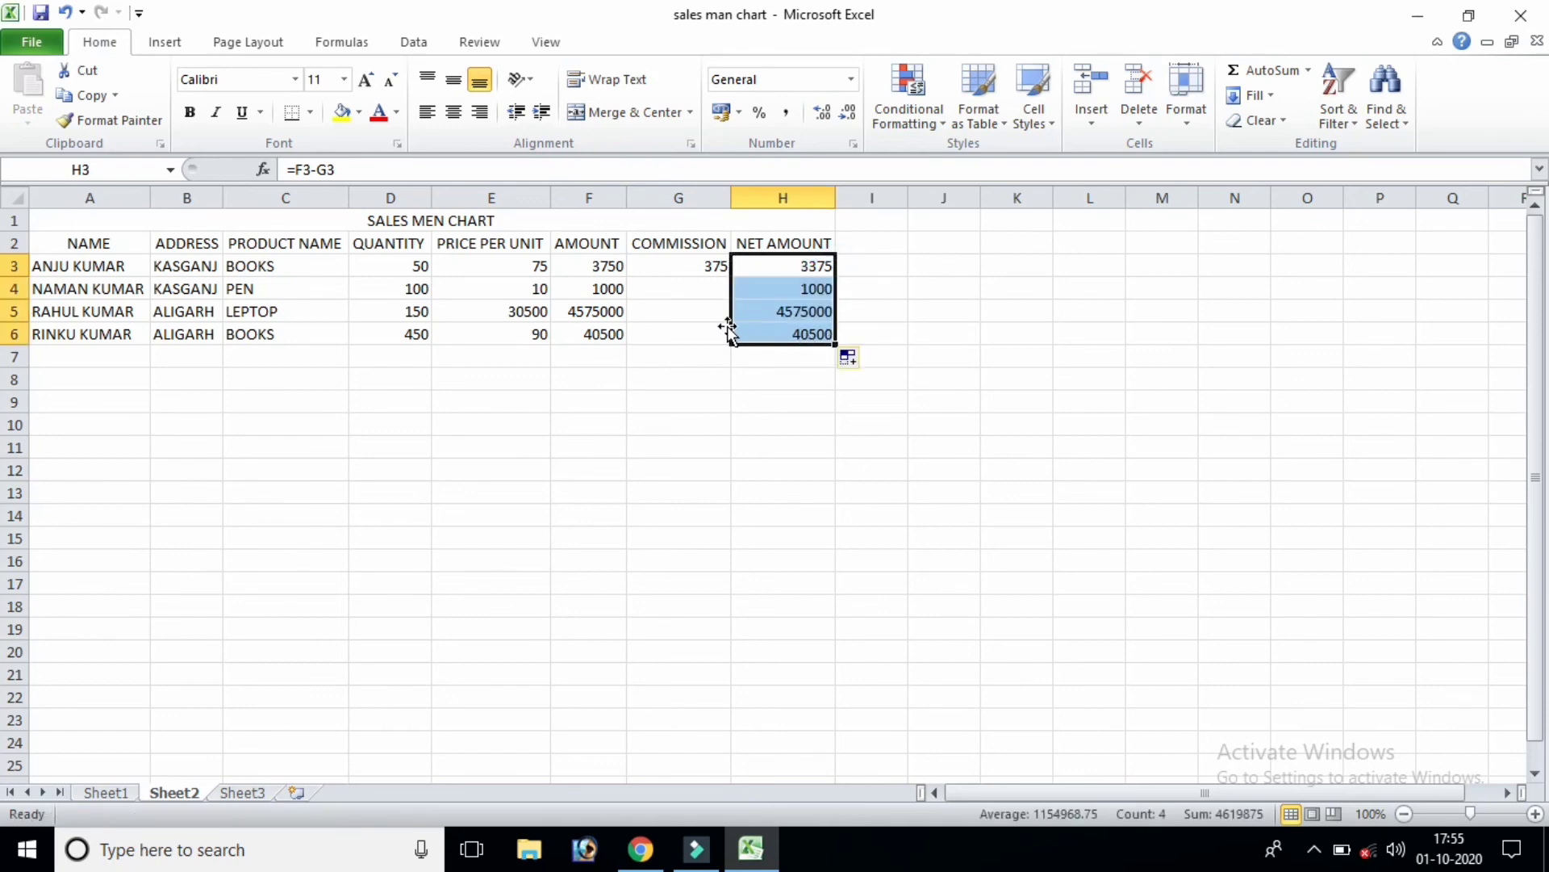
# - Calculate the second salesman's commission in G4 as 20% of the amount with the formula =F4*20%
pyautogui.click(706, 284)
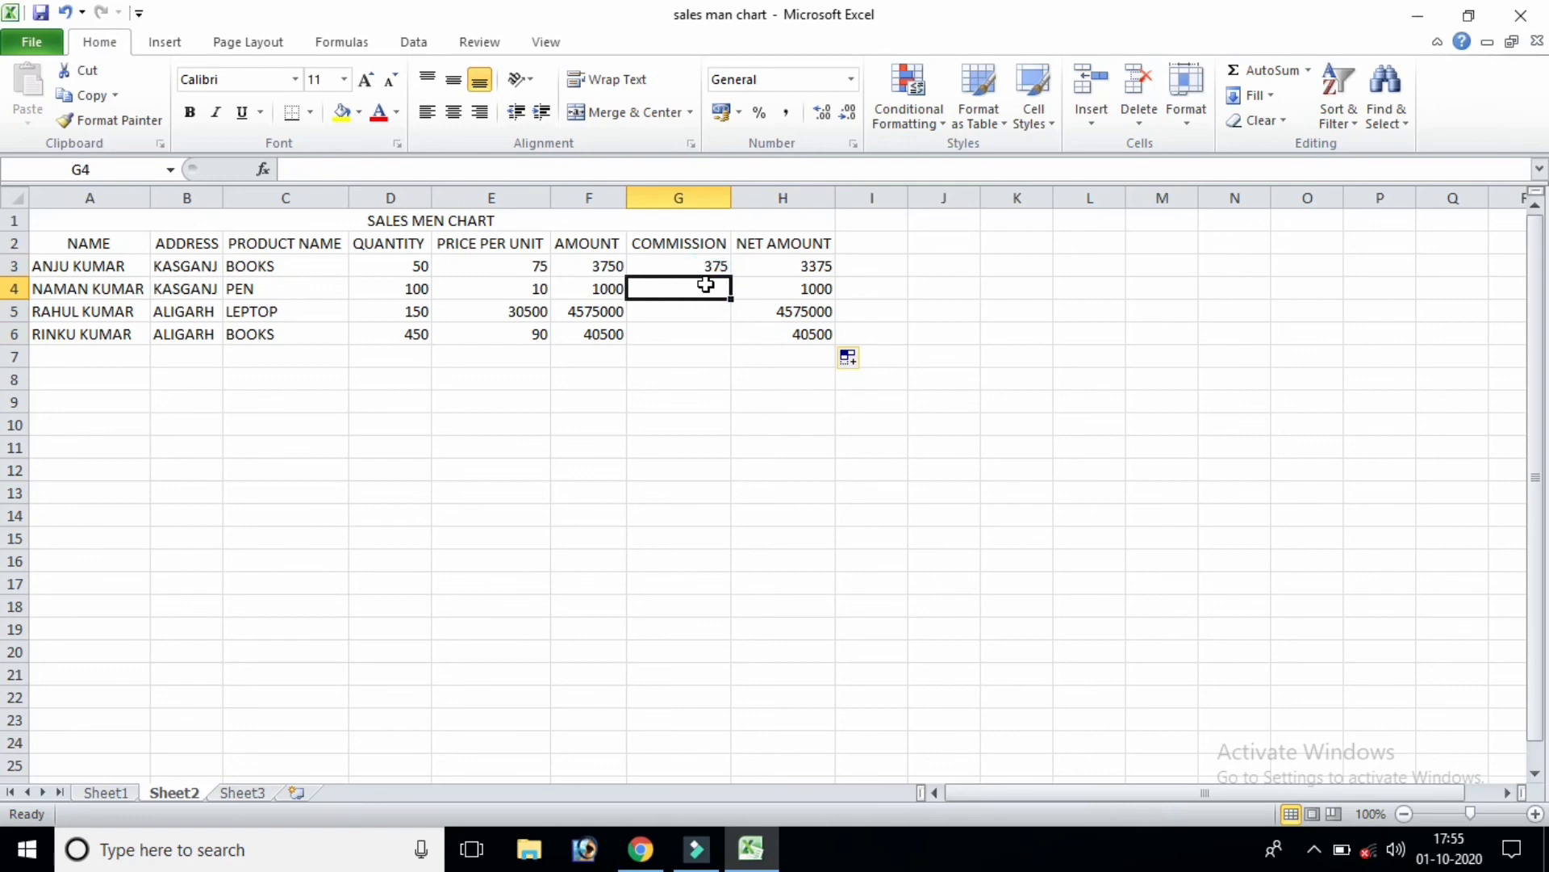
pyautogui.write('=')
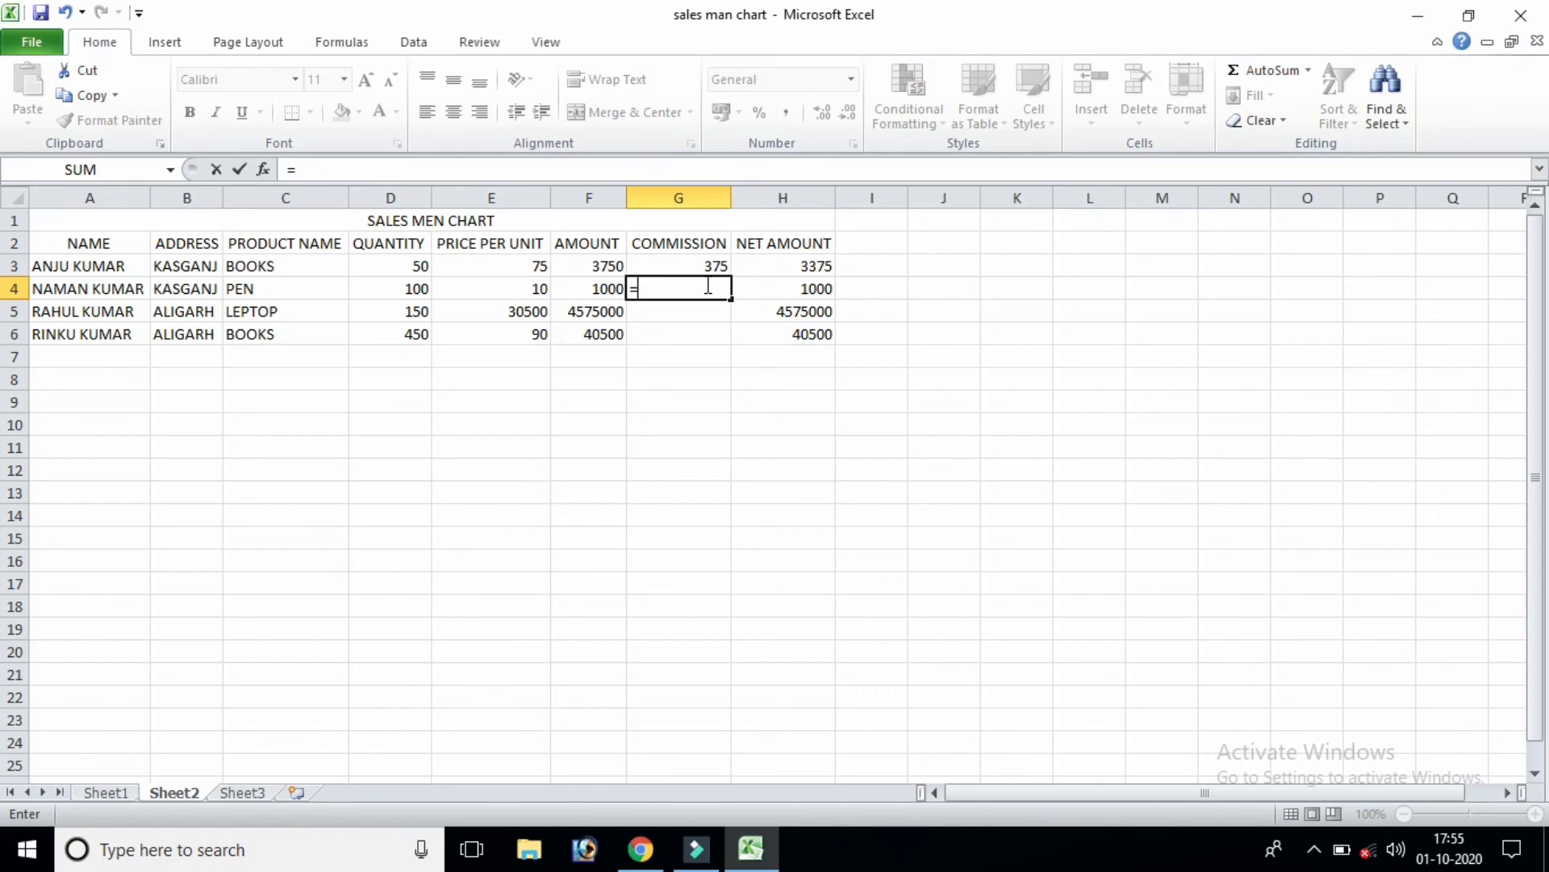
pyautogui.write('F3')
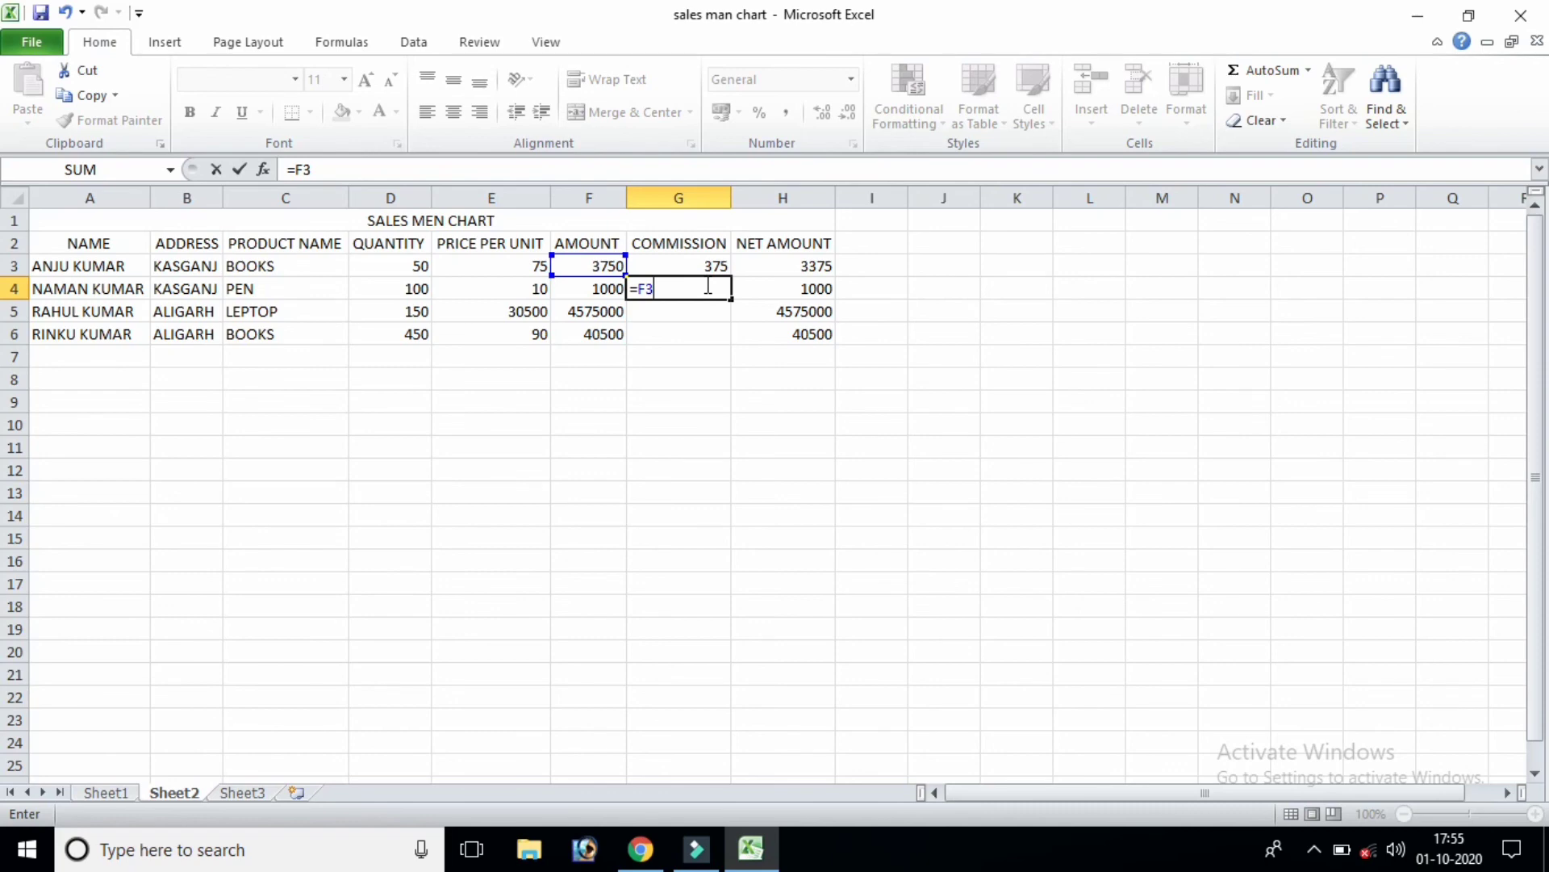
pyautogui.press('BackSpace')
pyautogui.write('4*20')
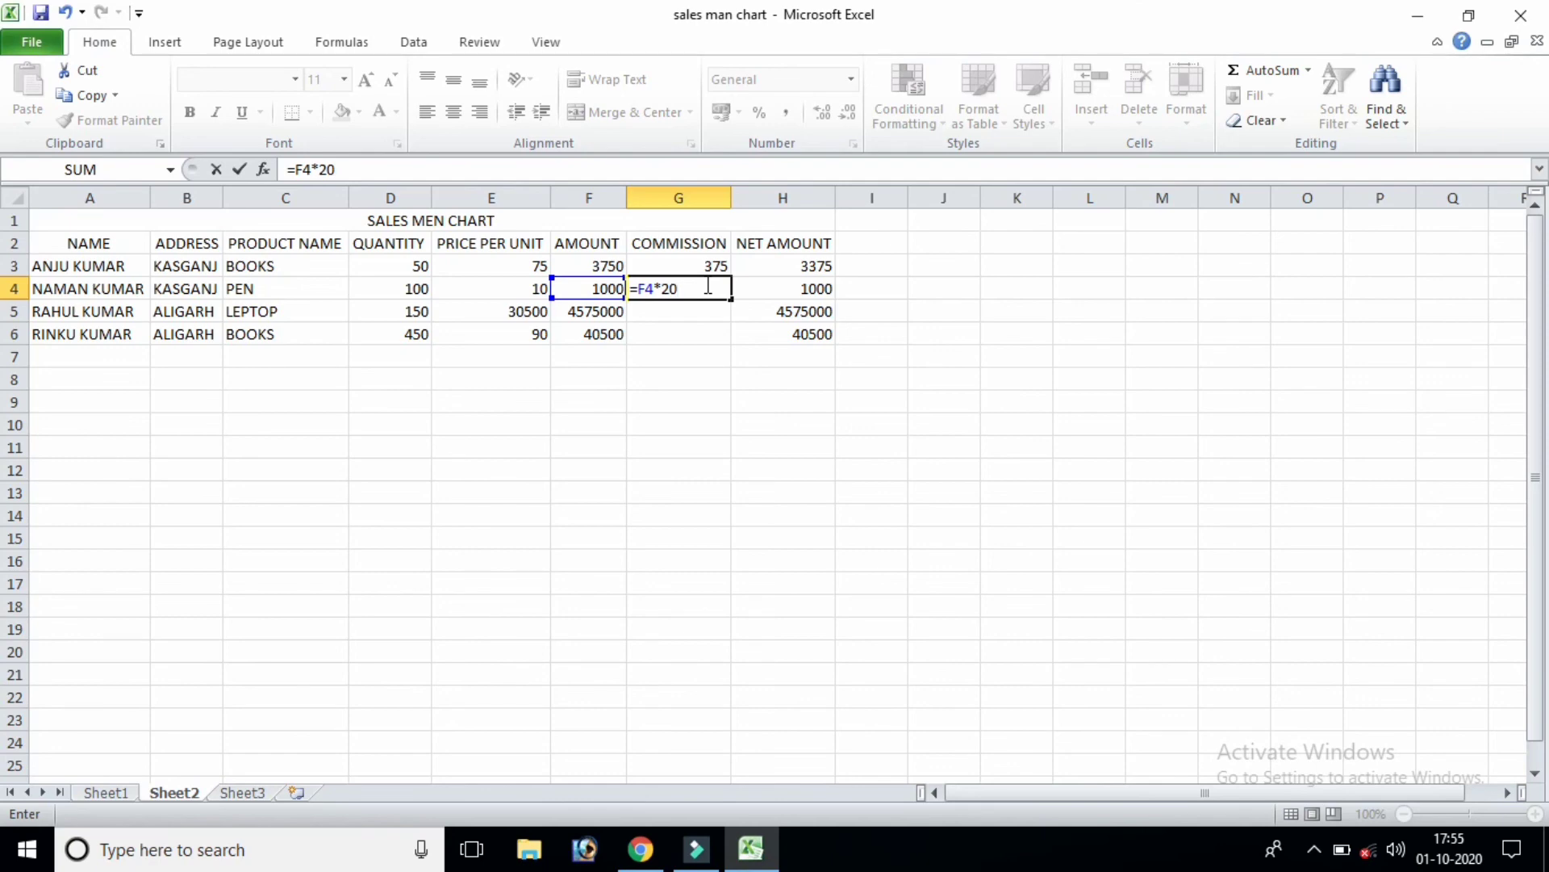
pyautogui.write('%')
pyautogui.press('Return')
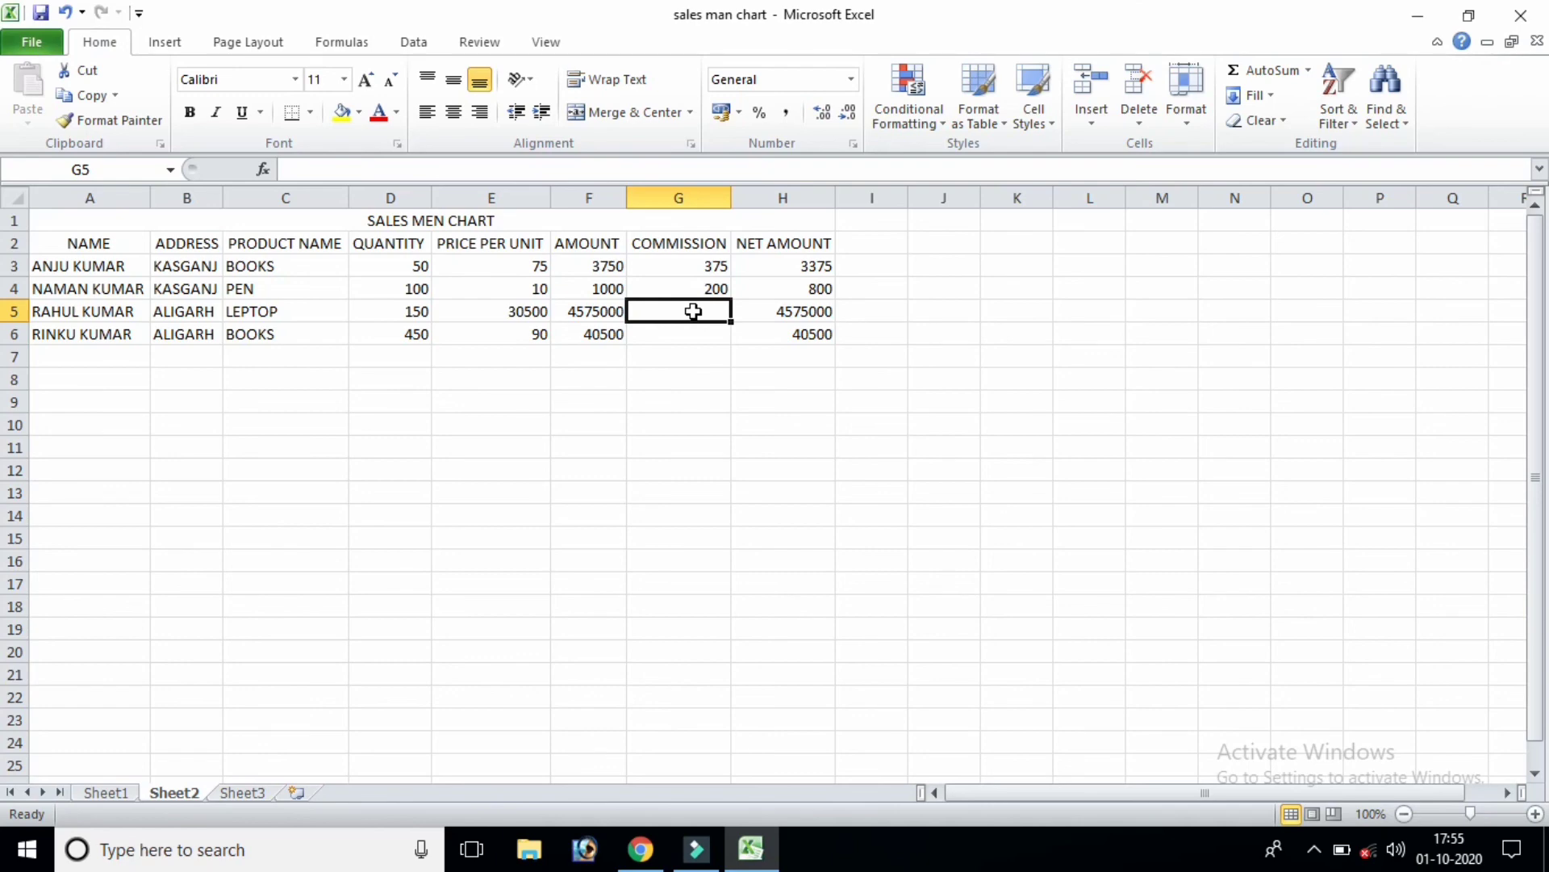
# - Calculate the third salesman's commission in G5 as 30% of the amount with the formula =F5*30%
pyautogui.click(694, 311)
pyautogui.write('=')
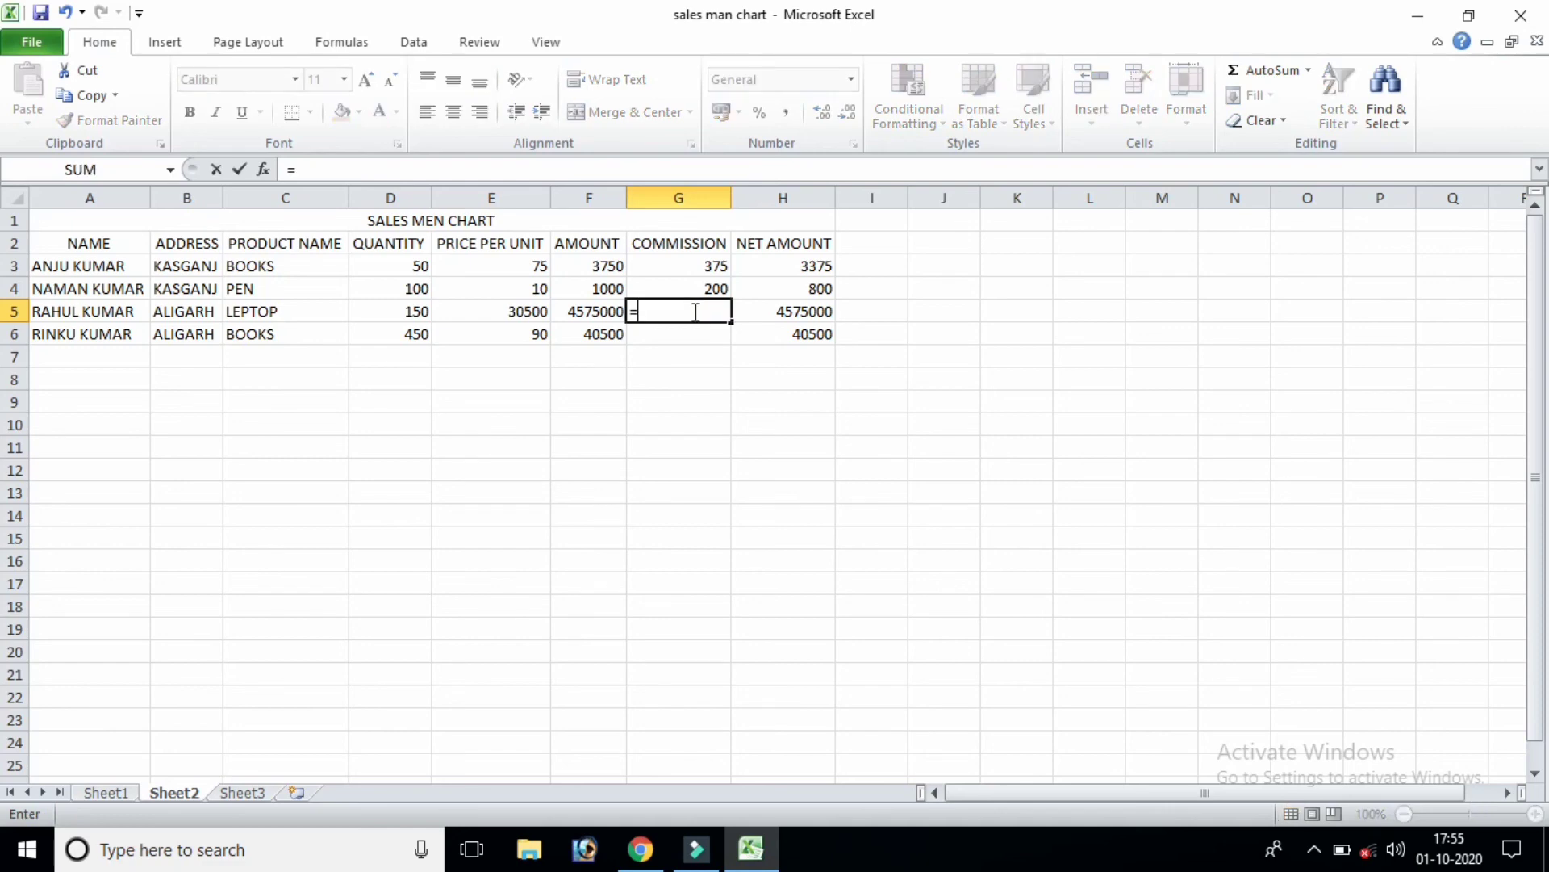
pyautogui.write('F5')
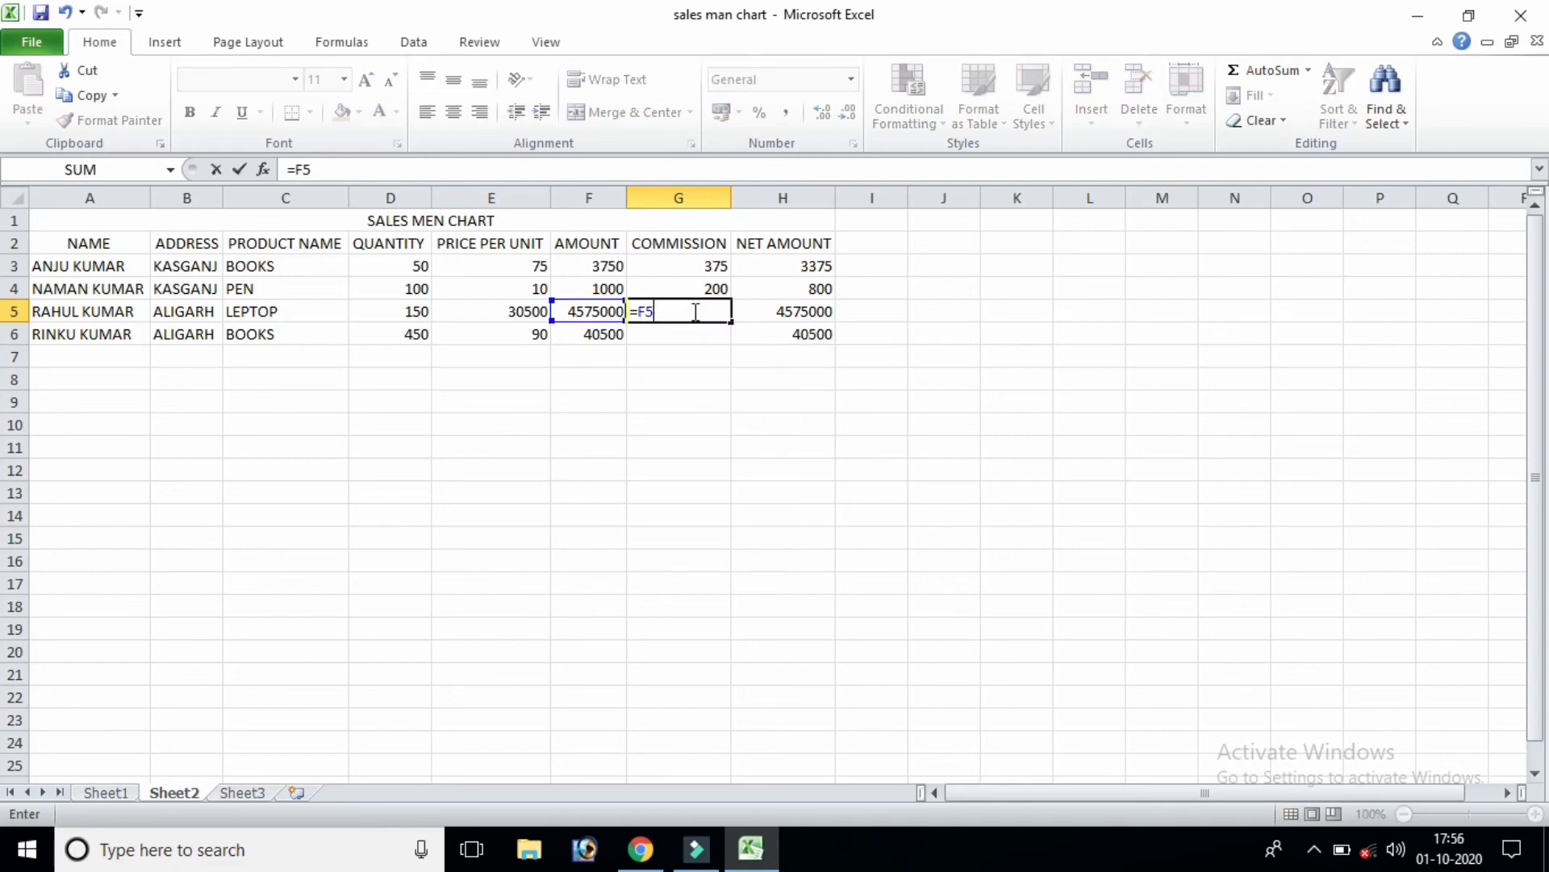
pyautogui.write('*30%')
pyautogui.press('Return')
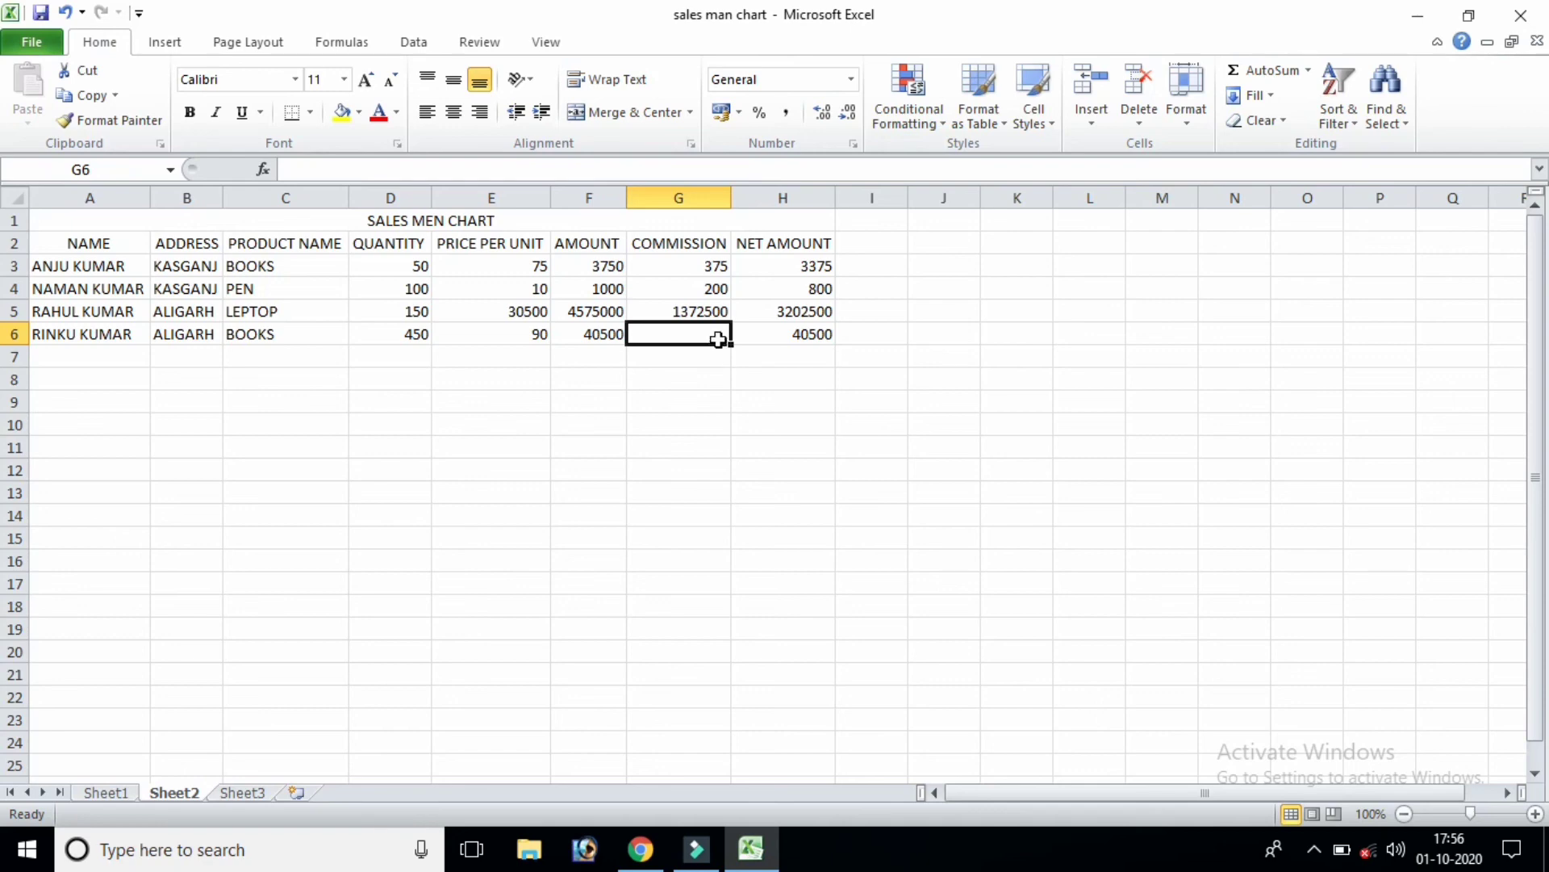
# - Calculate the fourth salesman's commission in G6 as 50% of the amount with the formula =F6*50%
pyautogui.write('=')
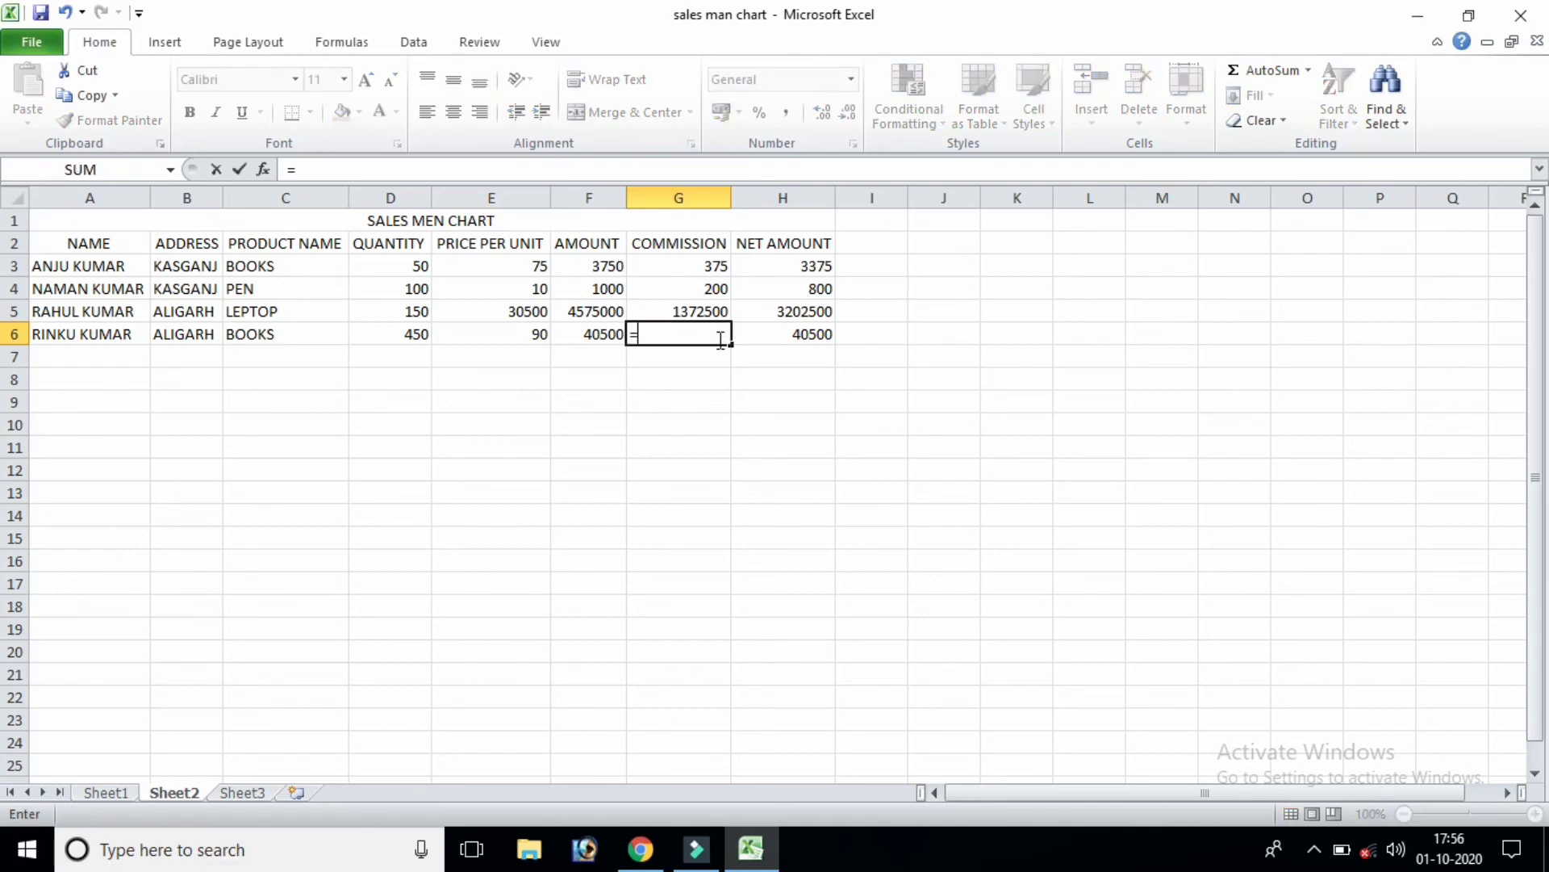
pyautogui.write('F6*50')
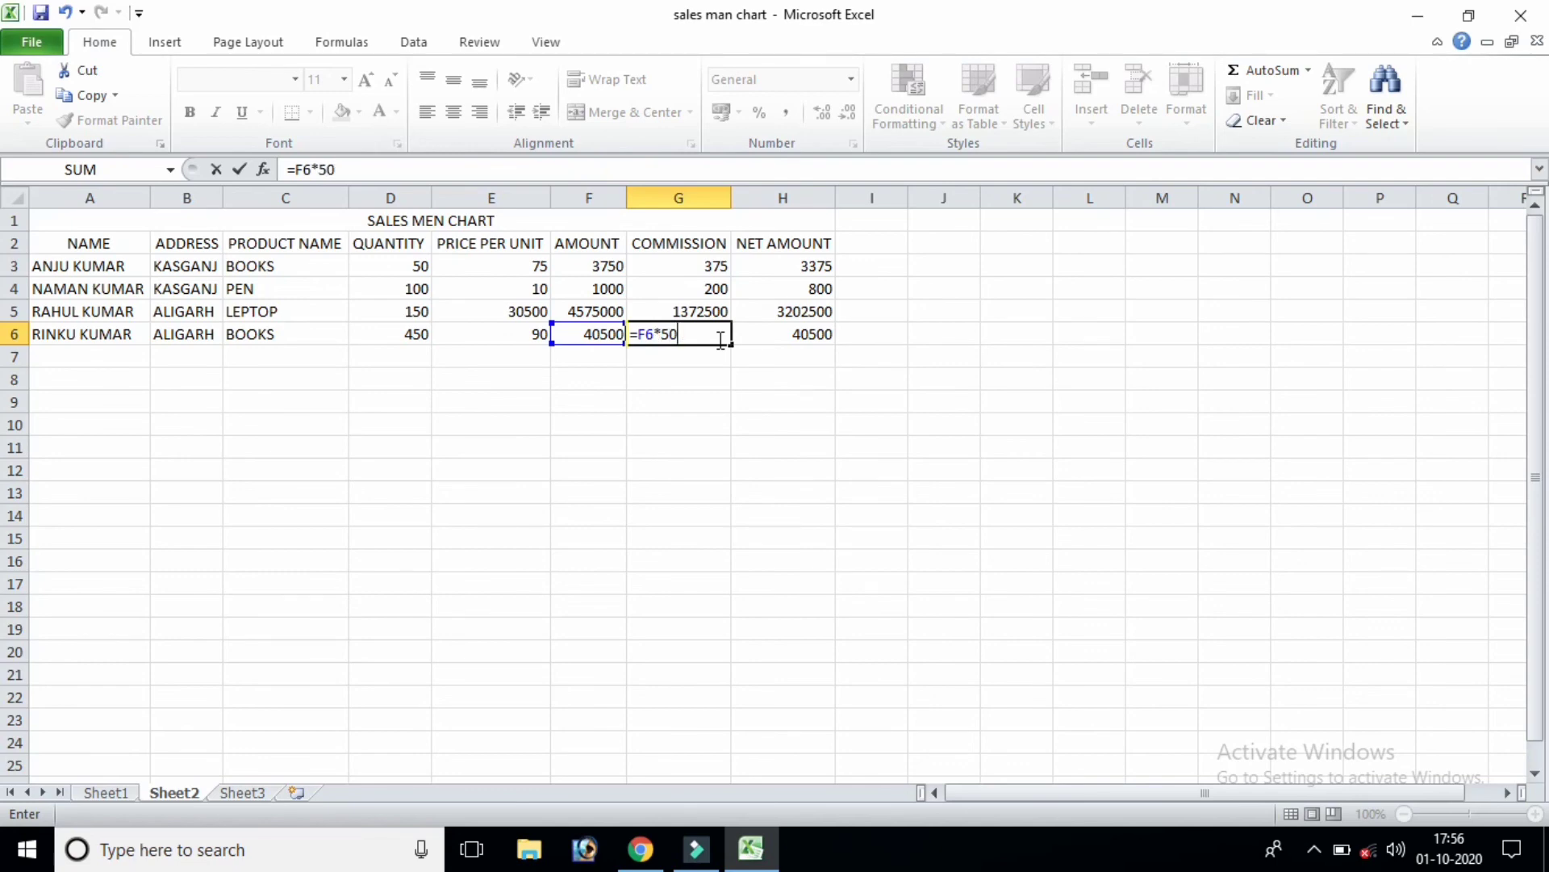
pyautogui.write('%')
pyautogui.press('Return')
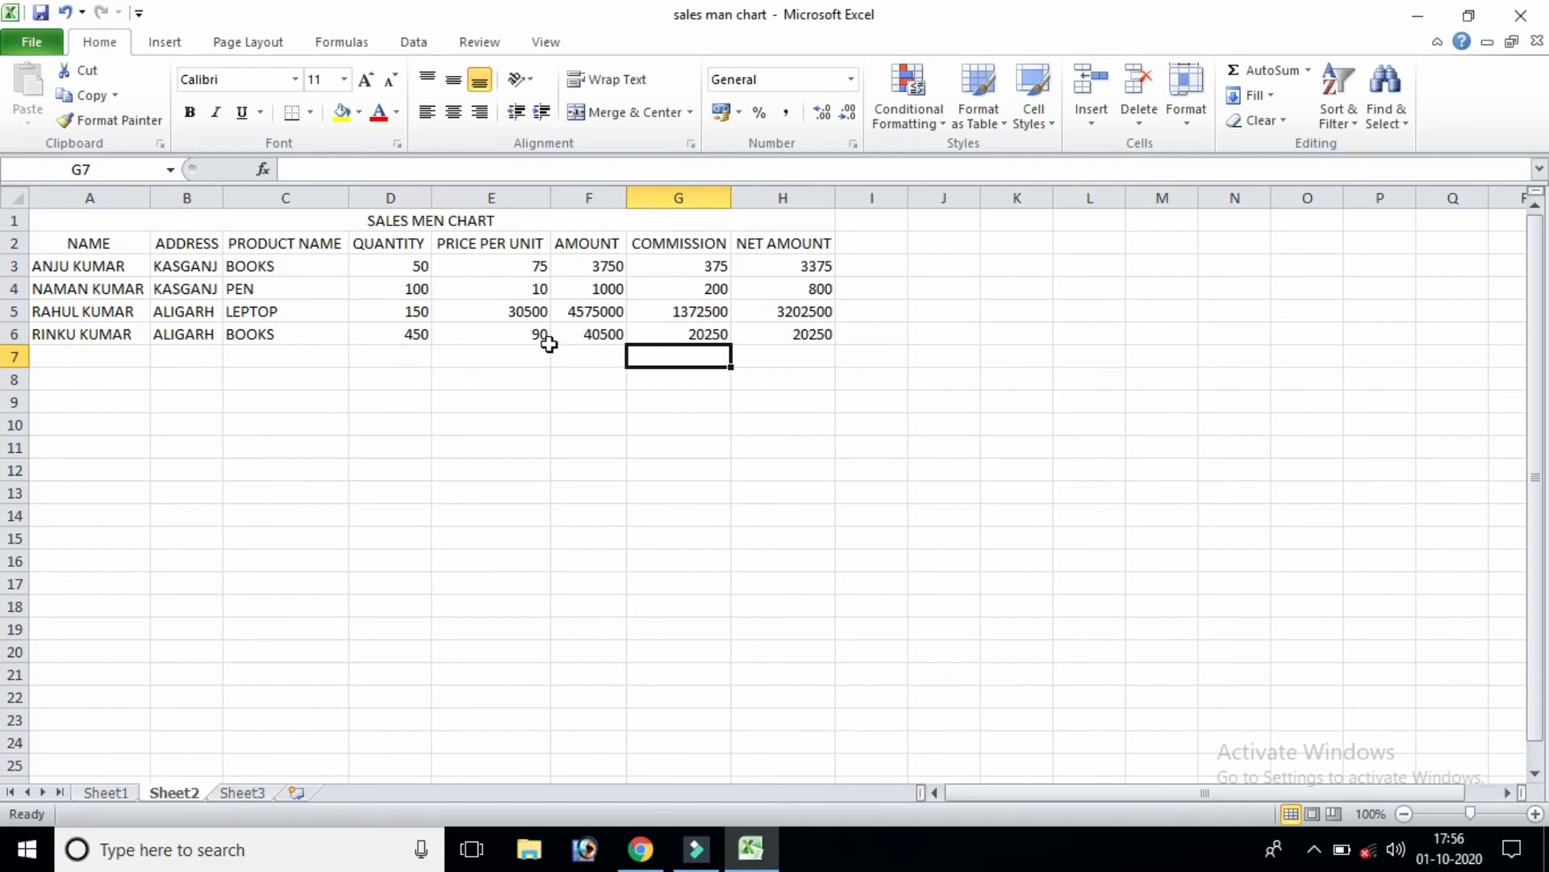
# - Enter the additional quantities 154, 2161, 161, 16 and 164 in cells D7 to D11
pyautogui.click(420, 352)
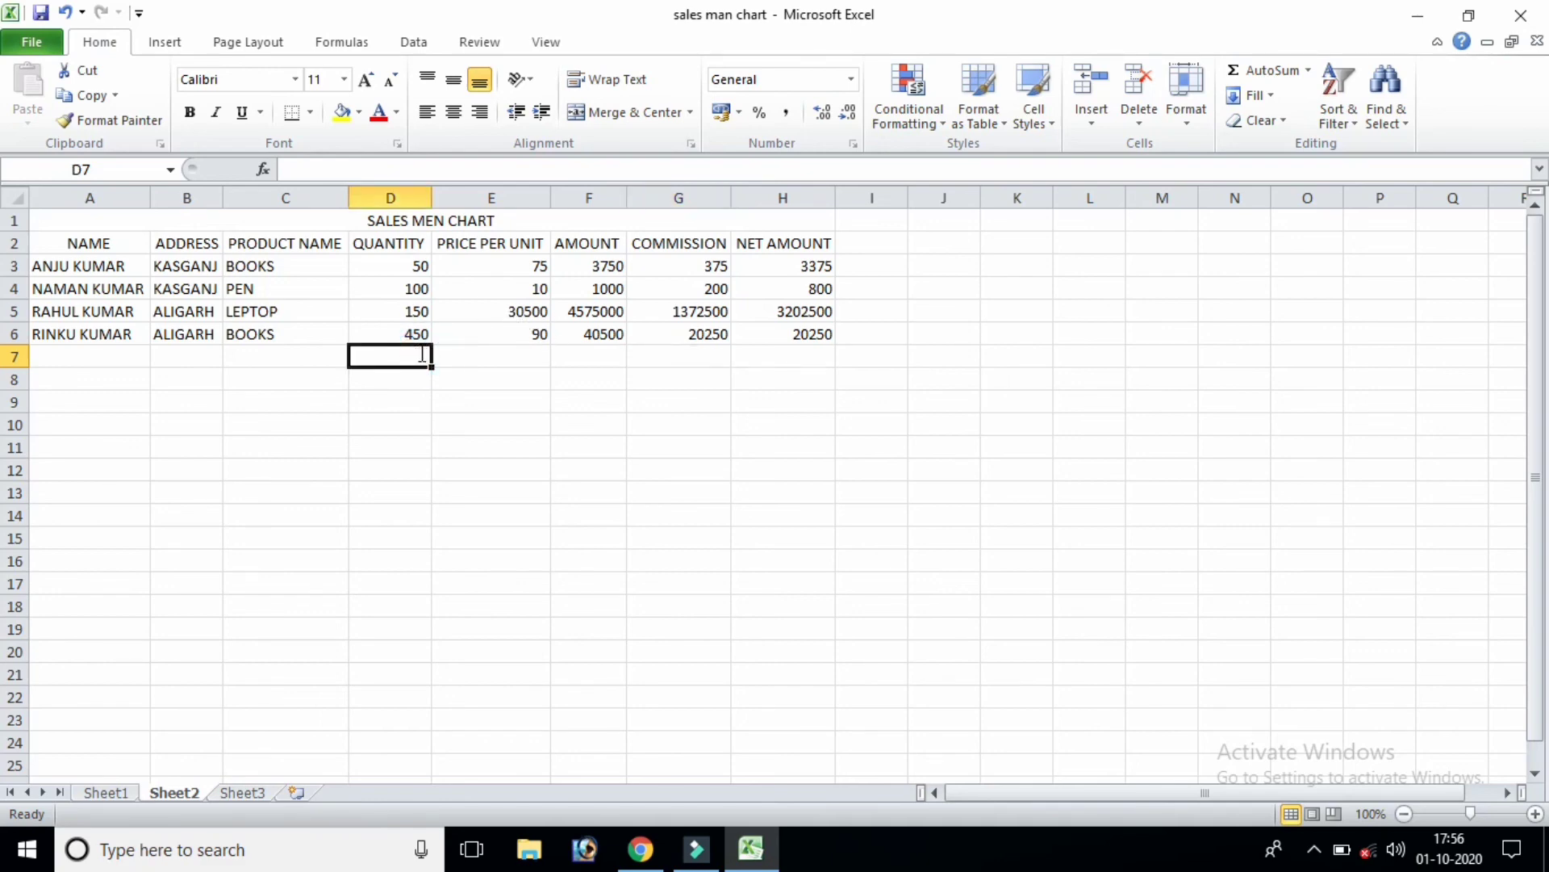
pyautogui.write('154')
pyautogui.press('Return')
pyautogui.write('2161')
pyautogui.press('Return')
pyautogui.write('16')
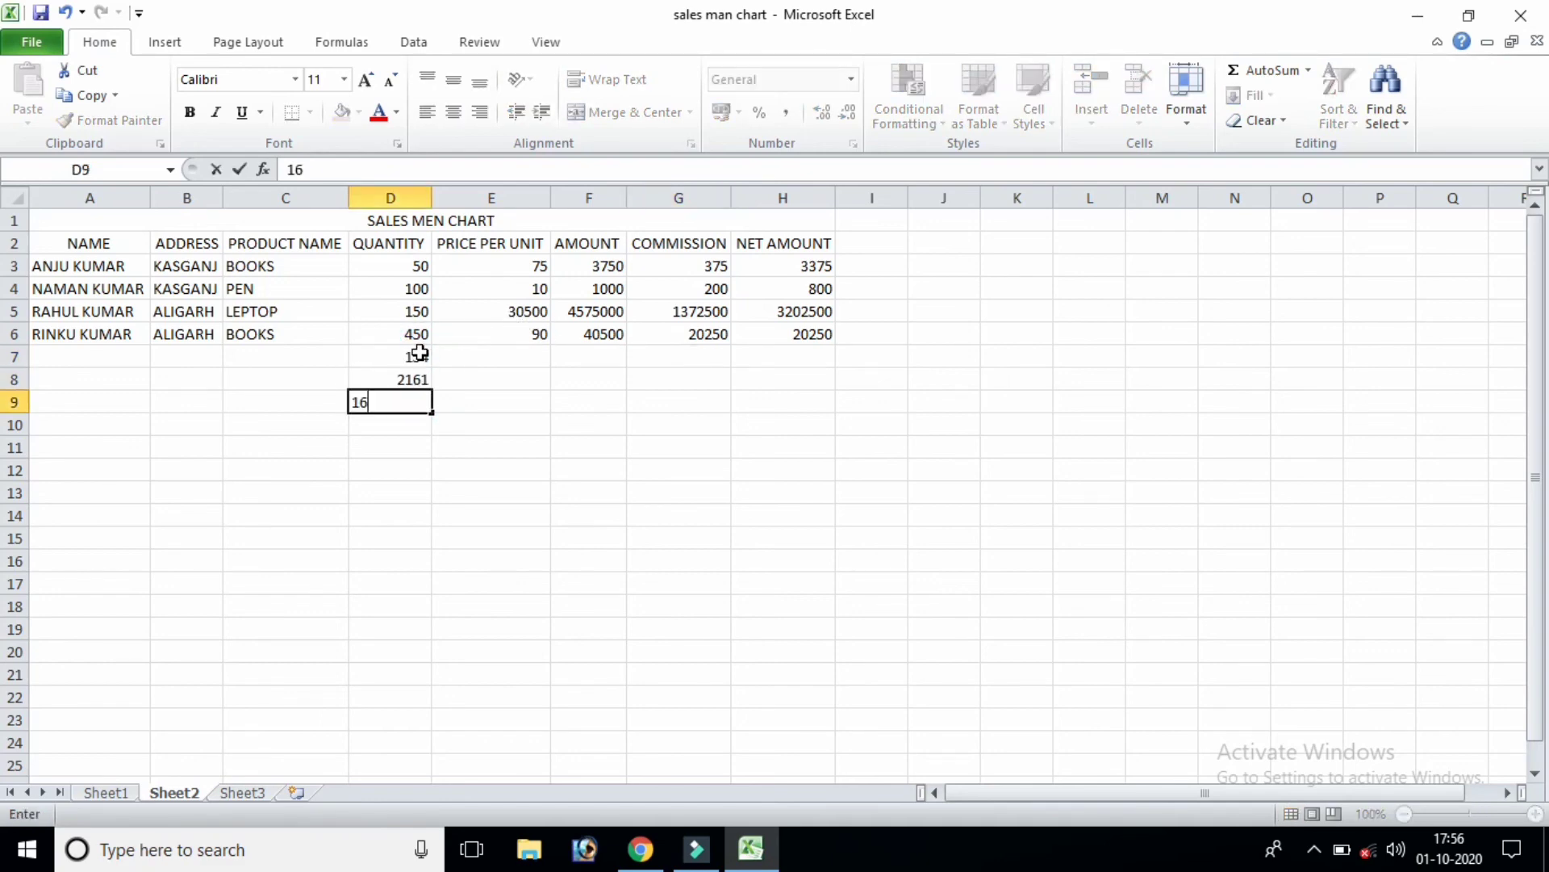
pyautogui.write('1')
pyautogui.press('Return')
pyautogui.write('16')
pyautogui.press('Return')
pyautogui.write('164')
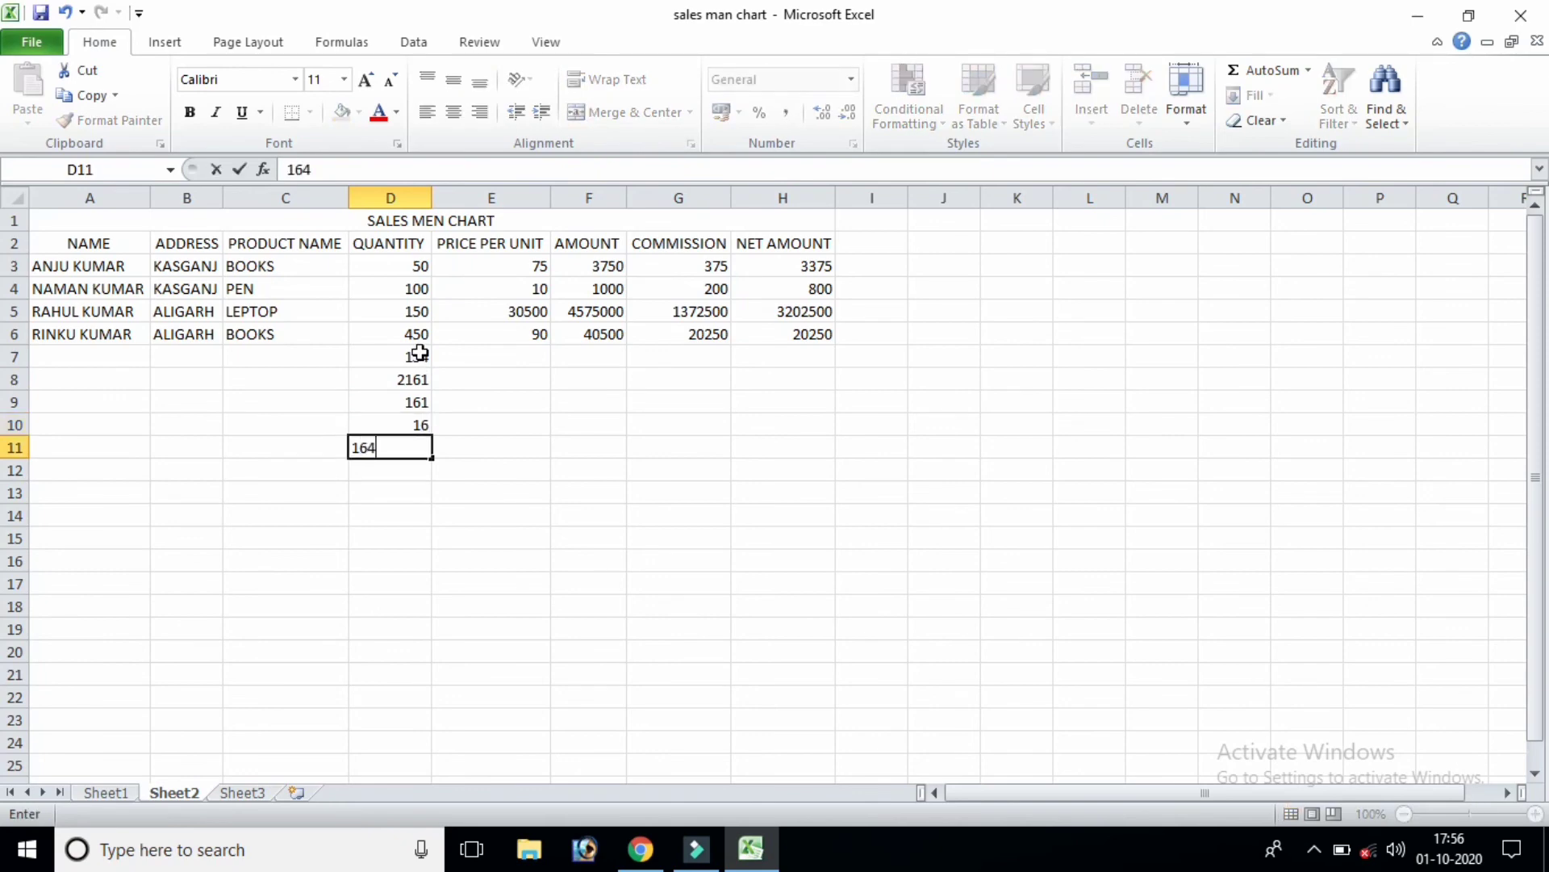
pyautogui.press('Return')
# - Continue the quantity column with 161, 26, 161, 1616, 16 and 161 in cells D12 to D17
pyautogui.write('161')
pyautogui.press('Return')
pyautogui.write('26')
pyautogui.press('Return')
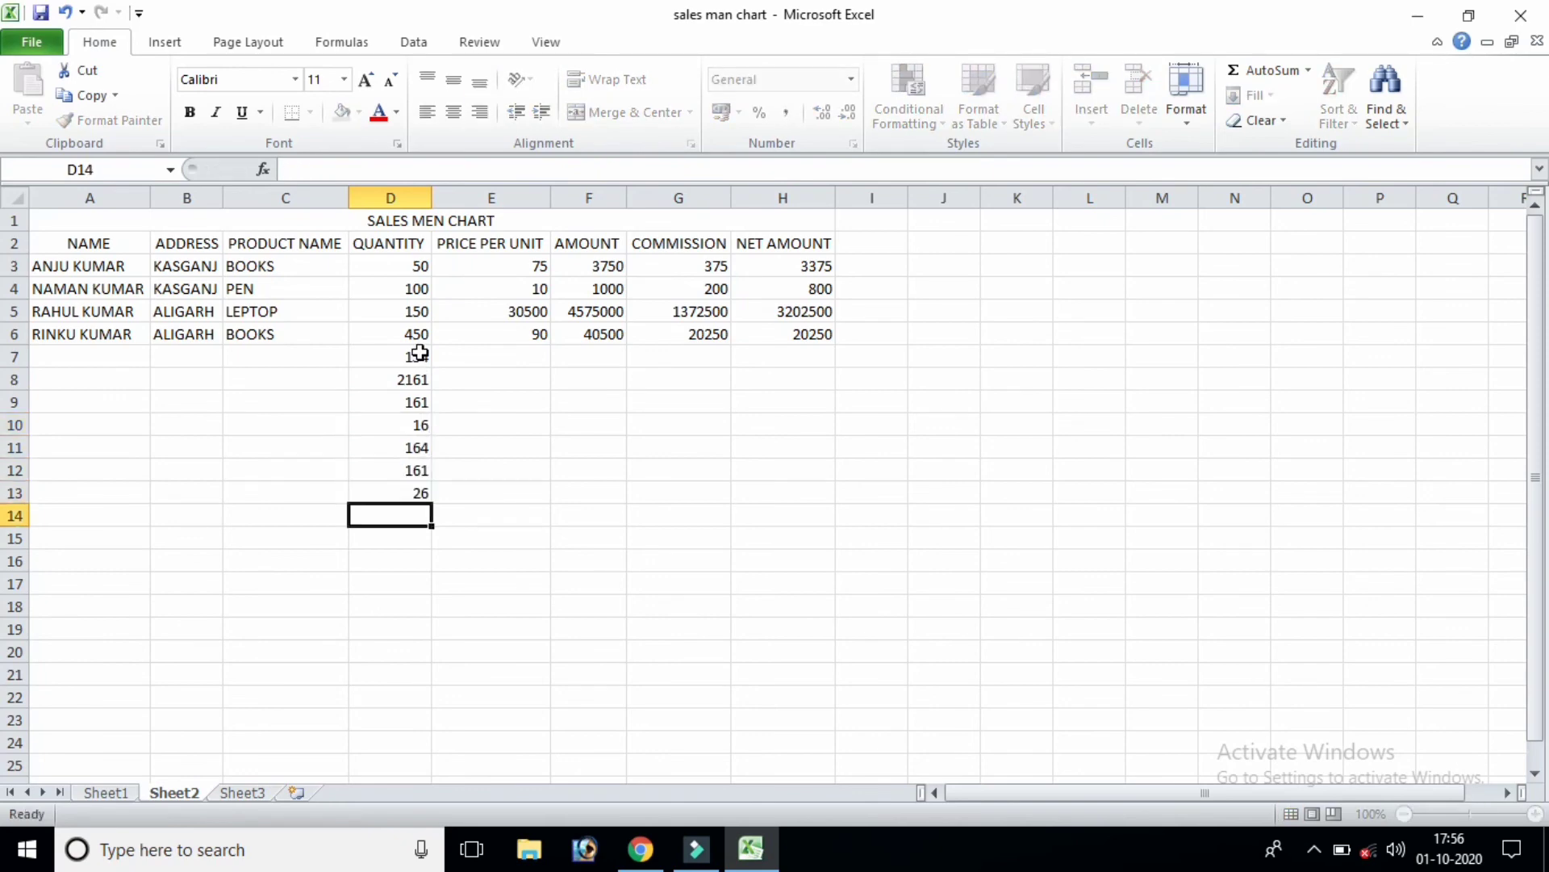
pyautogui.write('161')
pyautogui.press('Return')
pyautogui.write('1616')
pyautogui.press('Return')
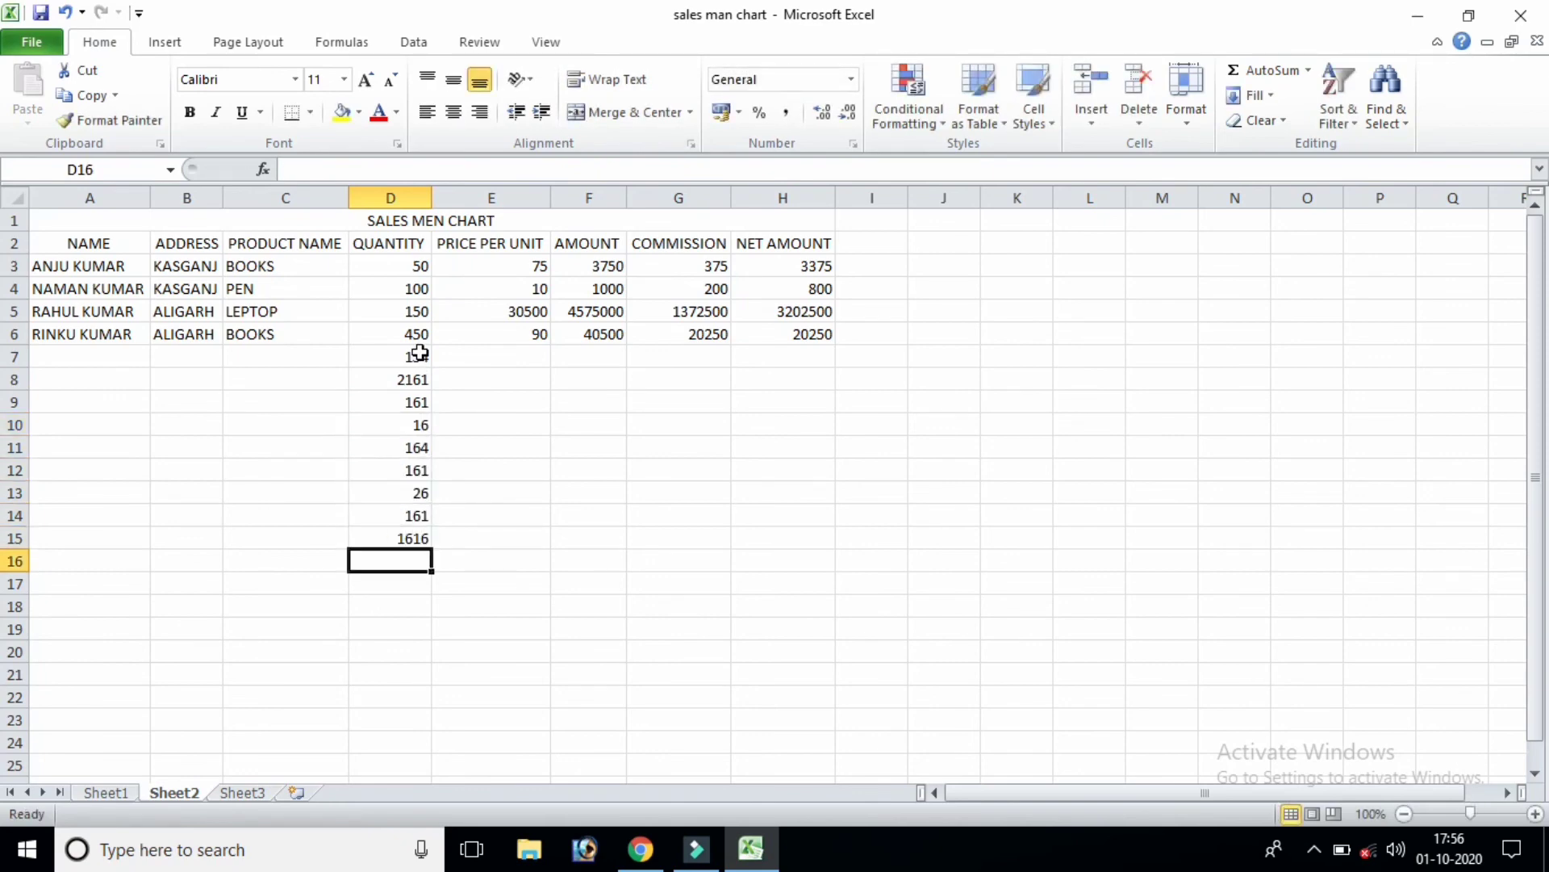
pyautogui.write('16')
pyautogui.press('Return')
pyautogui.write('161')
pyautogui.press('Return')
# - Complete the quantity column with 616, 1616, 16, 1443 and 26 in cells D18 to D22
pyautogui.write('616')
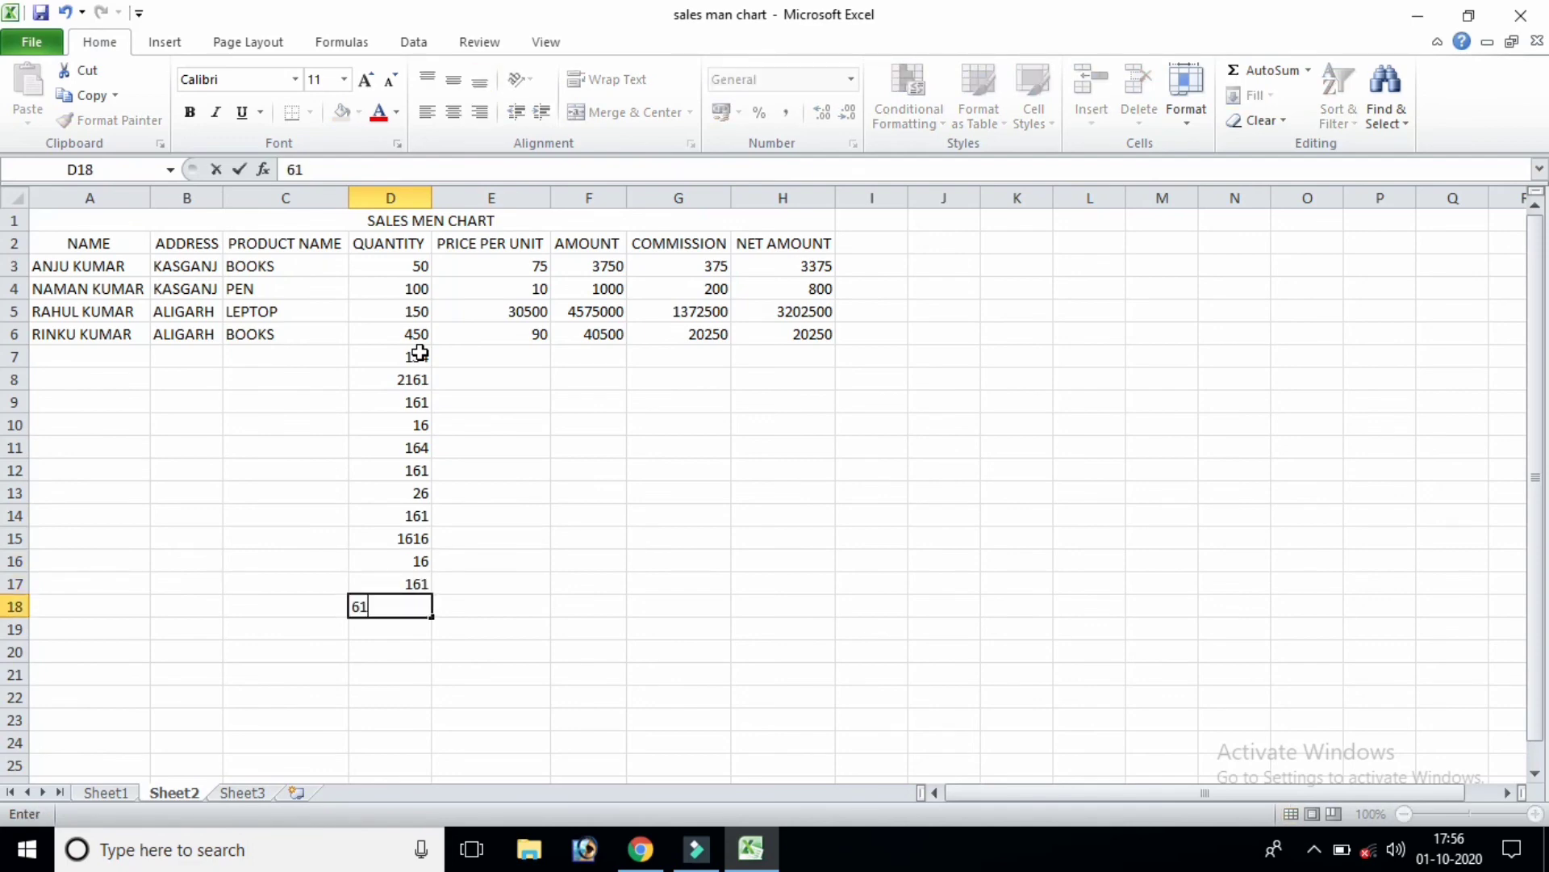
pyautogui.press('Return')
pyautogui.write('1616')
pyautogui.press('Return')
pyautogui.write('16')
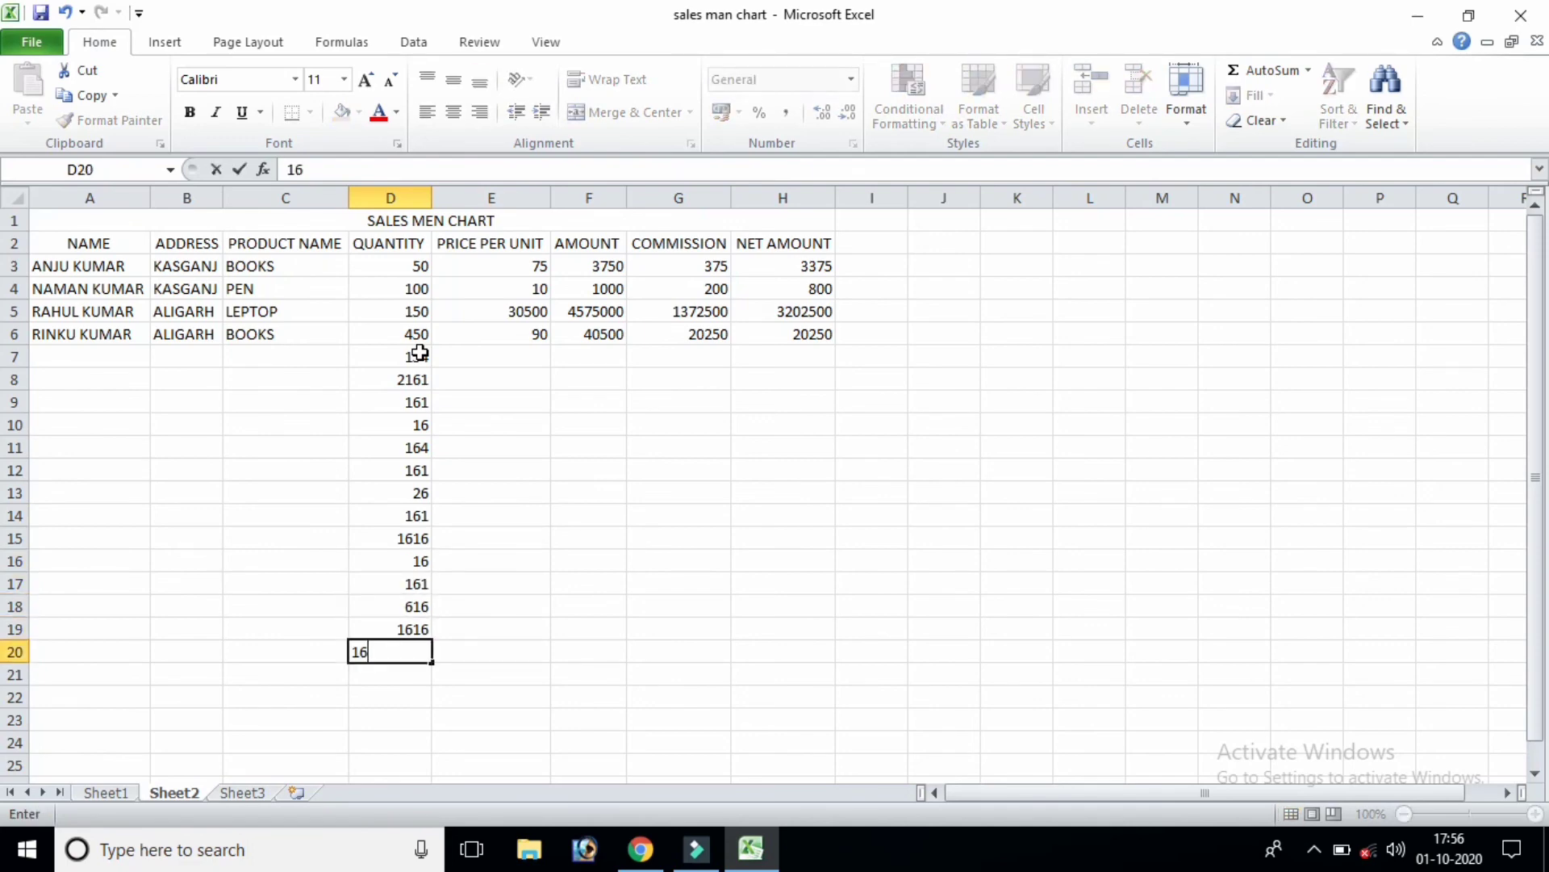
pyautogui.press('Return')
pyautogui.write('1443')
pyautogui.press('Return')
pyautogui.write('2')
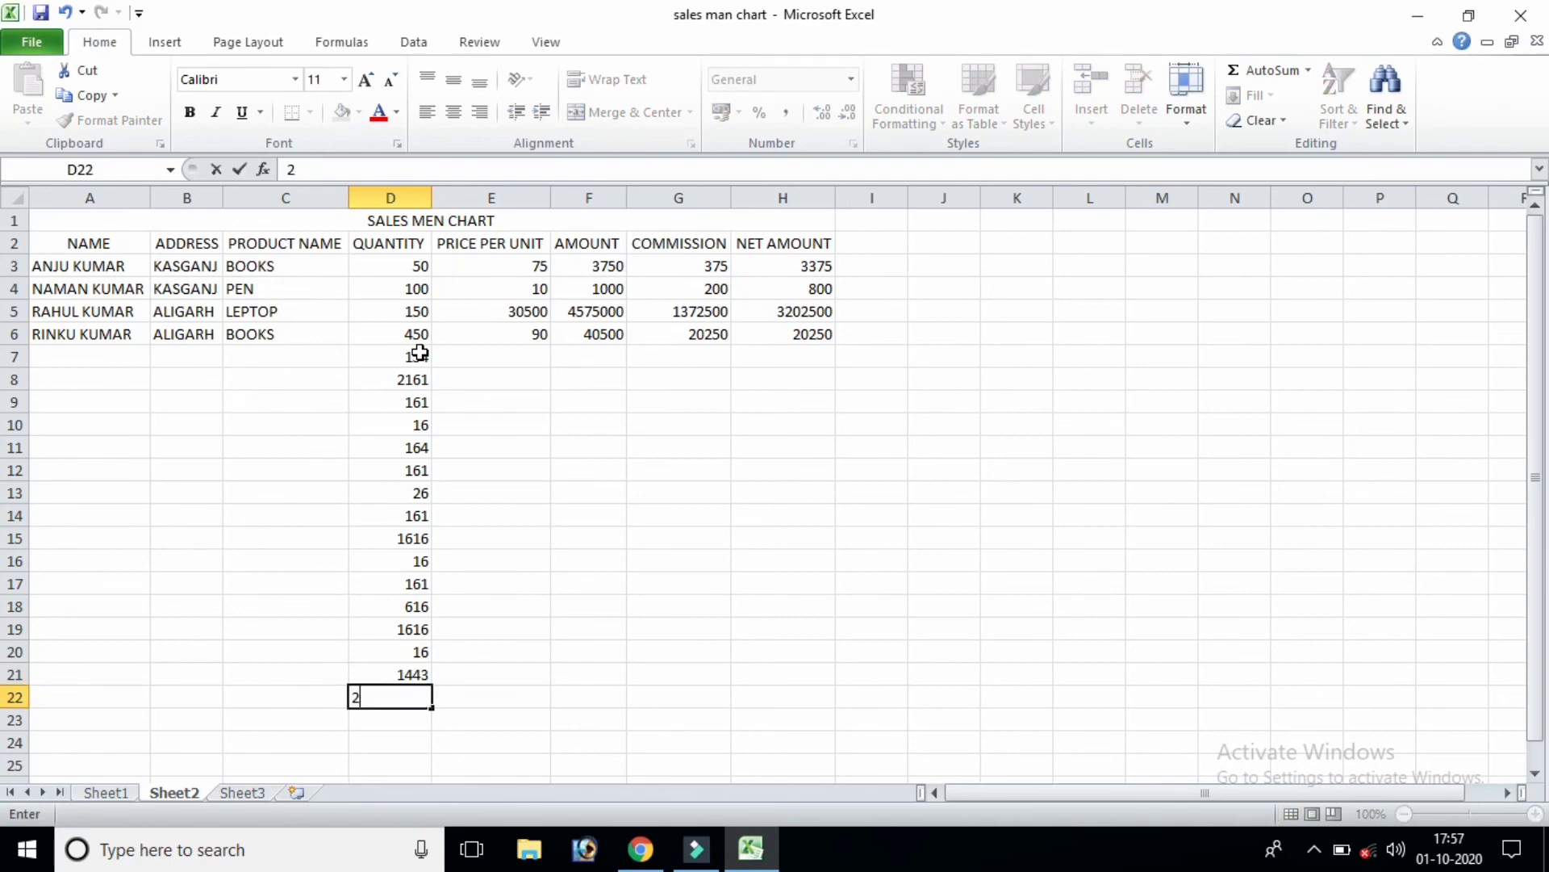
pyautogui.write('6')
pyautogui.press('Return')
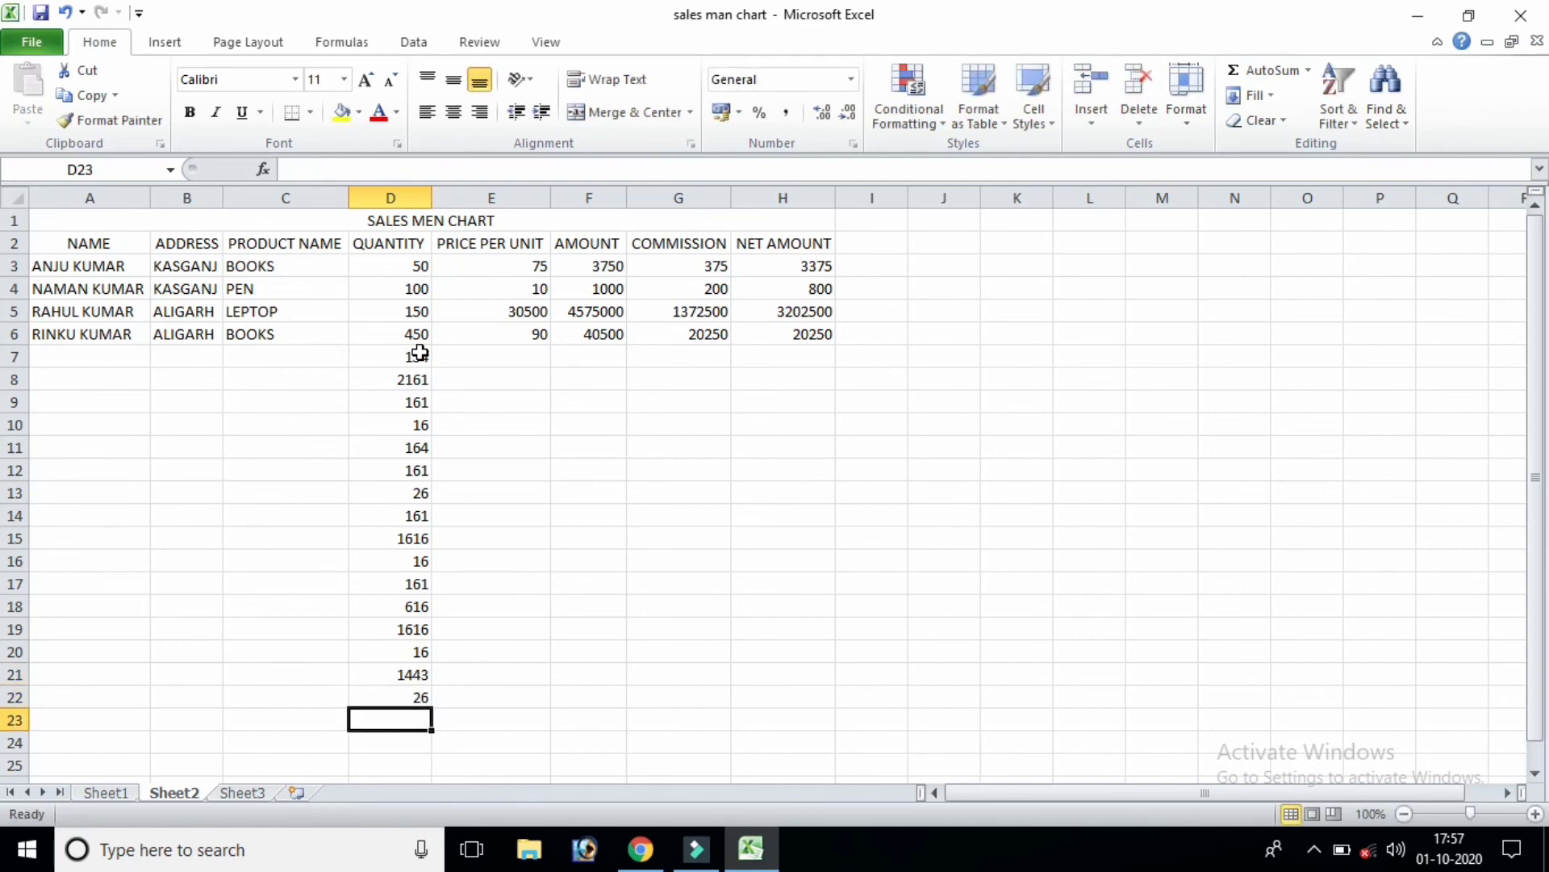
# - Enter the prices per unit 49, 161 and 1 in cells E7 to E9
pyautogui.click(518, 364)
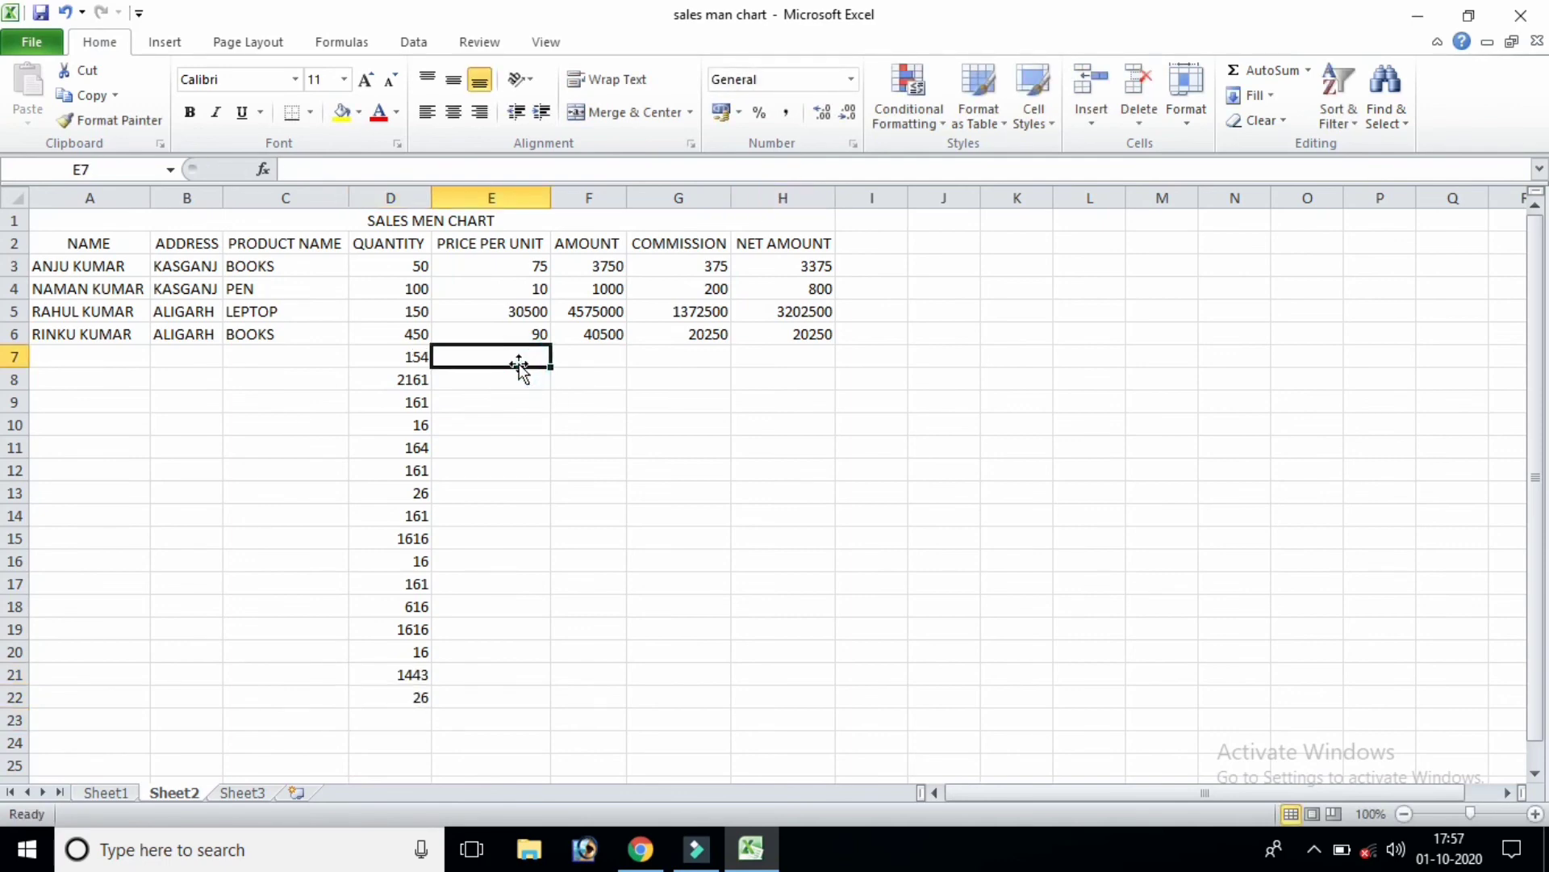
pyautogui.write('49')
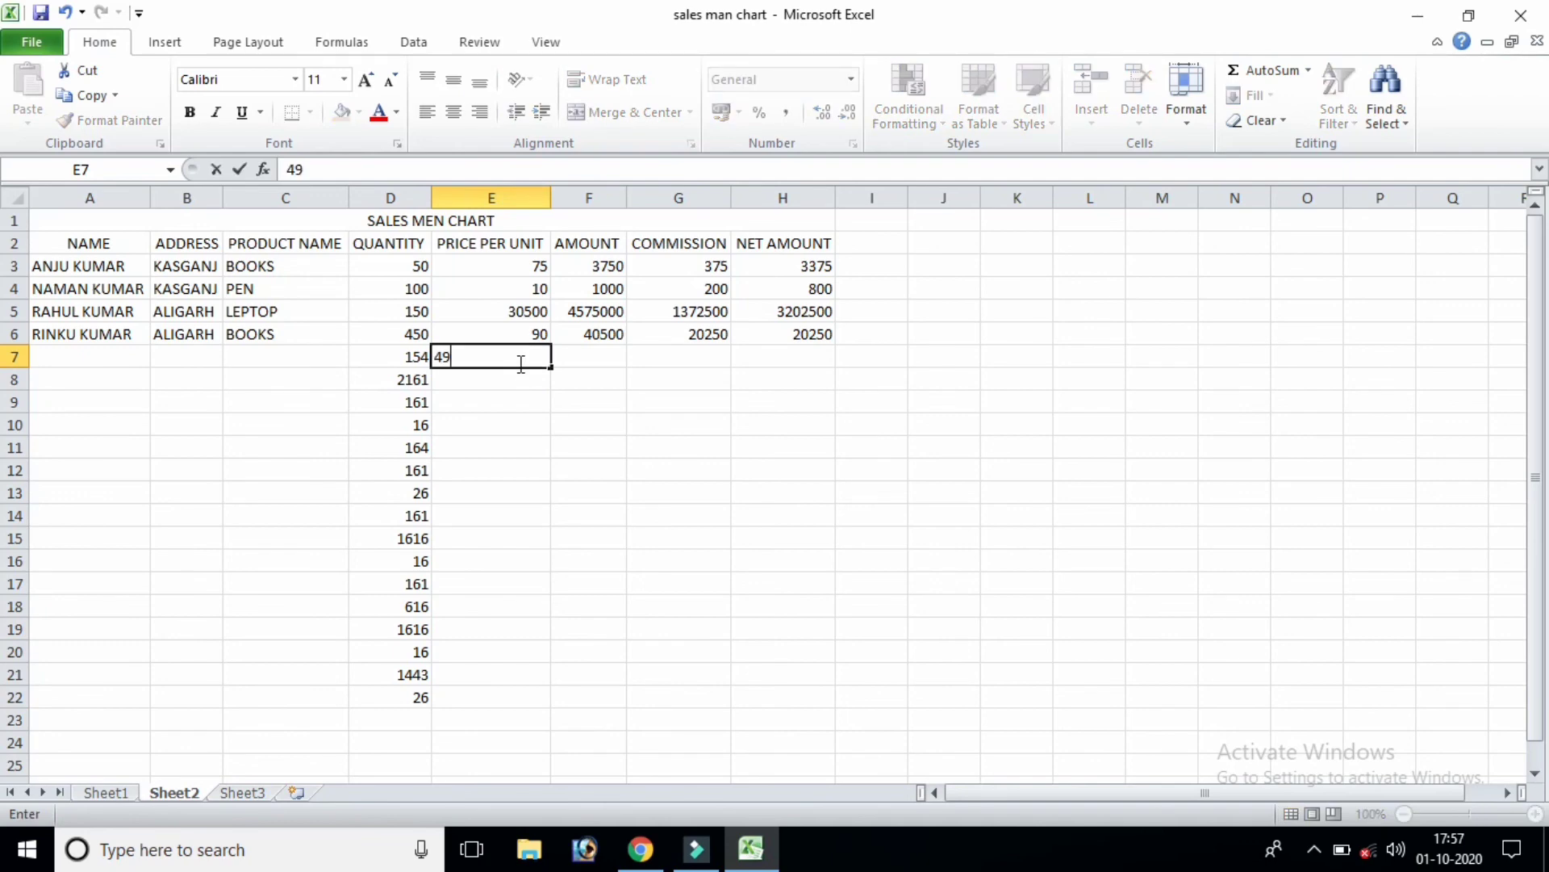
pyautogui.press('Return')
pyautogui.write('1')
pyautogui.press('Return')
pyautogui.write('1')
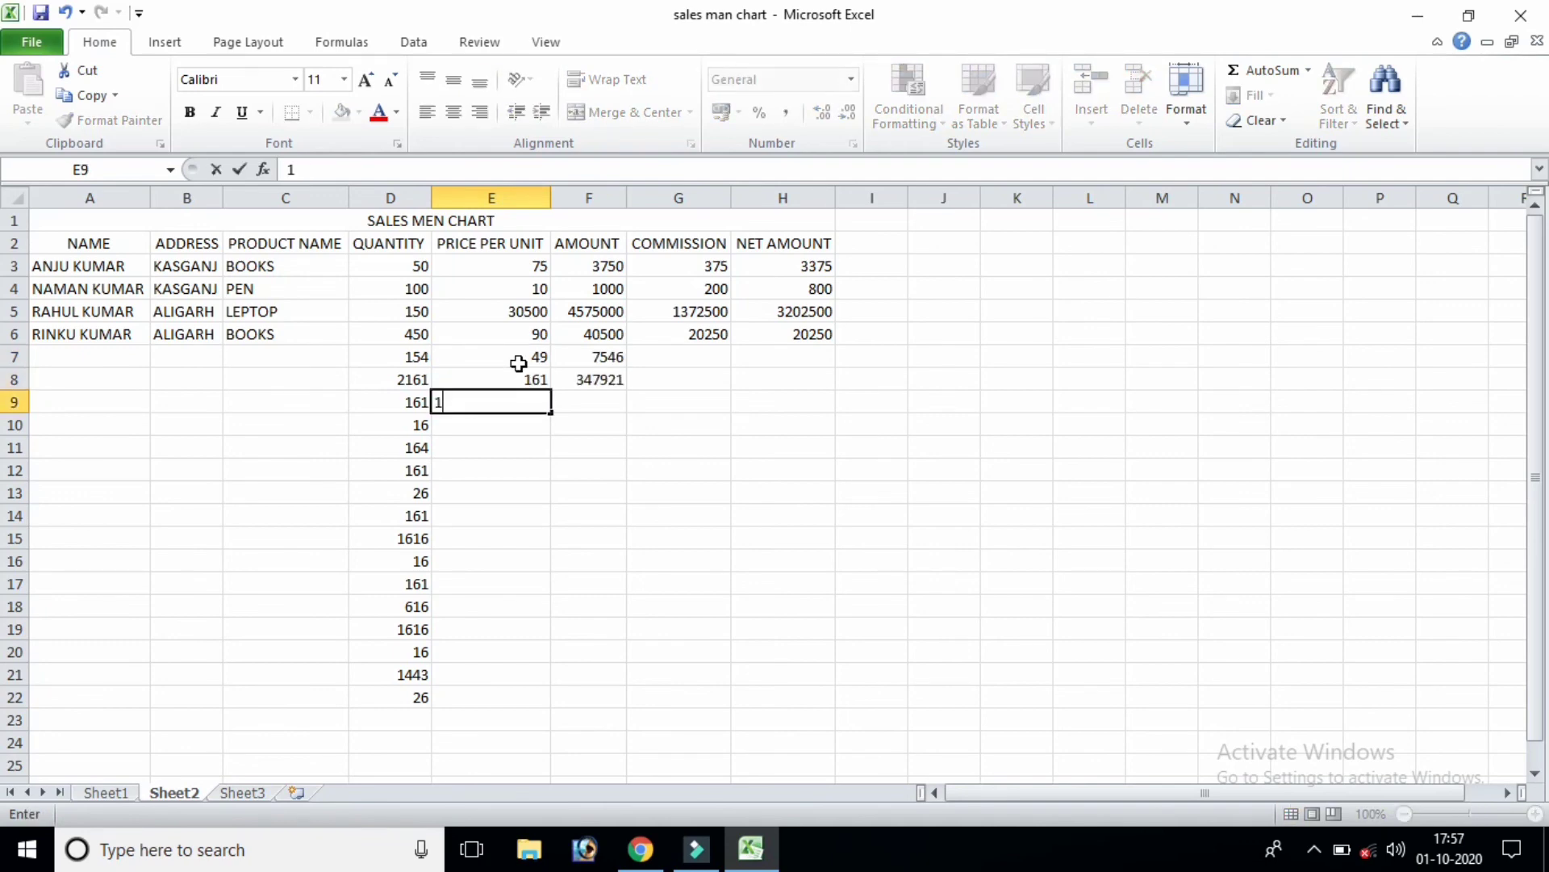
pyautogui.press('Return')
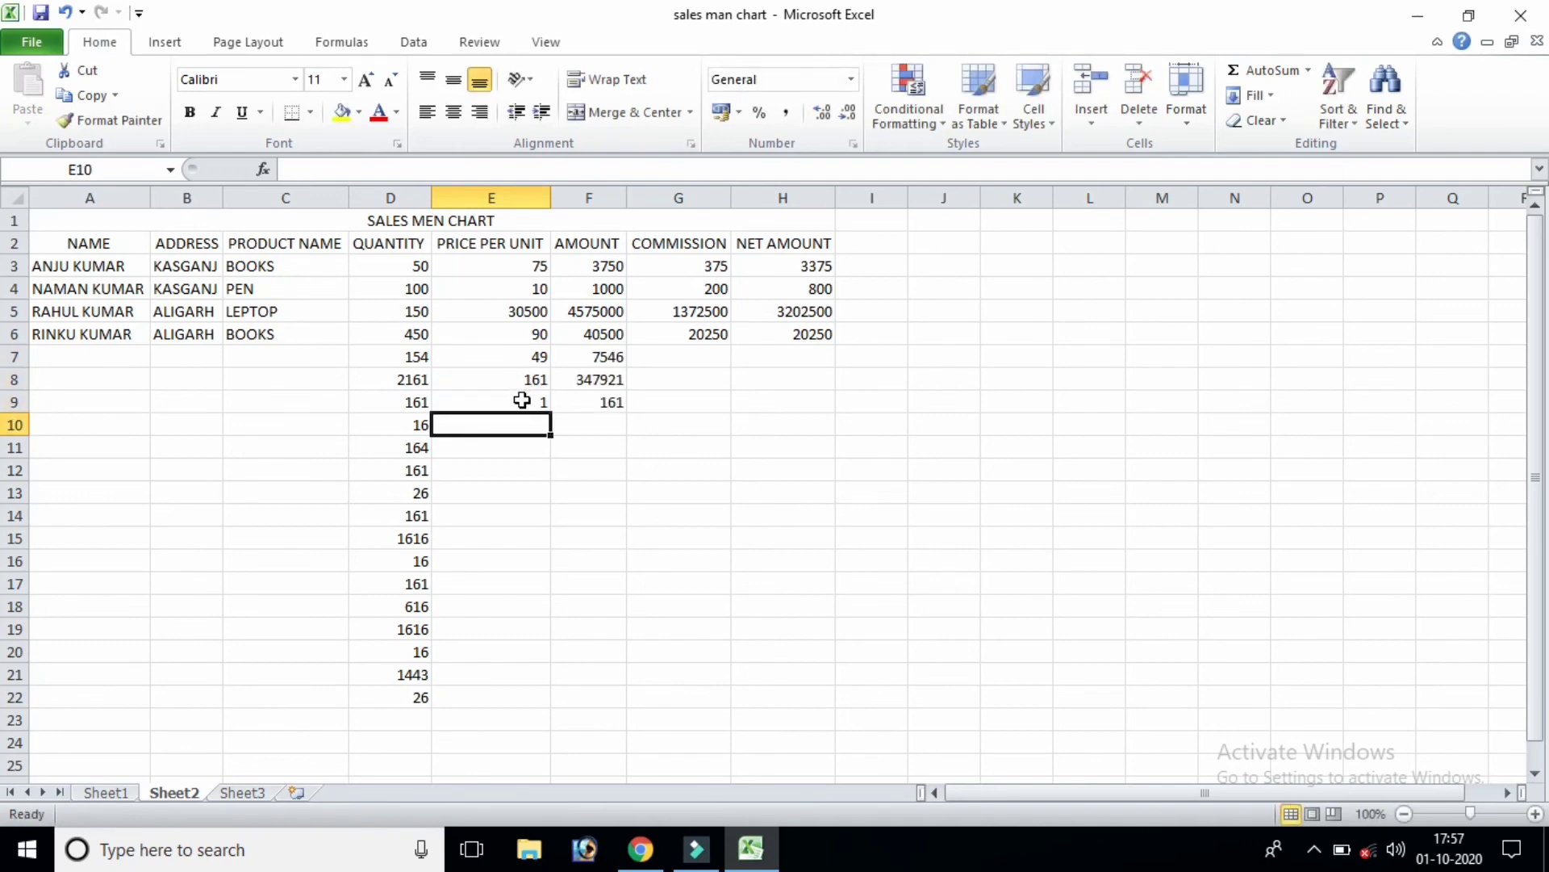
# - Replace the price per unit in E9 with 749 and enter 151 in both E10 and E11
pyautogui.click(525, 401)
pyautogui.write('749')
pyautogui.press('Return')
pyautogui.write('151')
pyautogui.press('Return')
pyautogui.write('151')
pyautogui.press('Return')
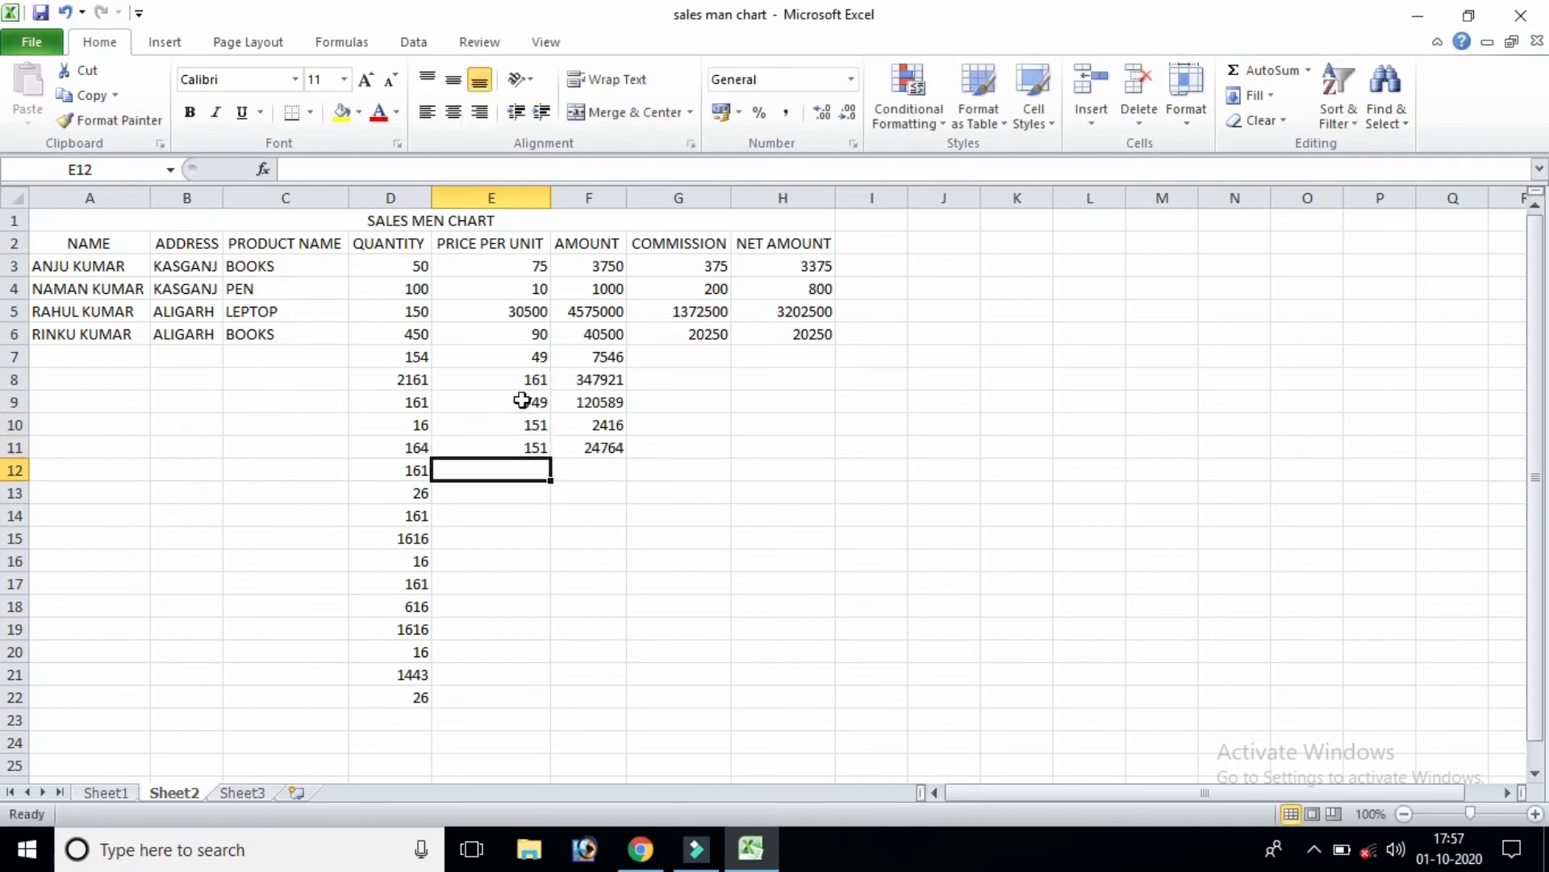
# - Fill the 10% commission formula from G3 down through G7
pyautogui.click(687, 335)
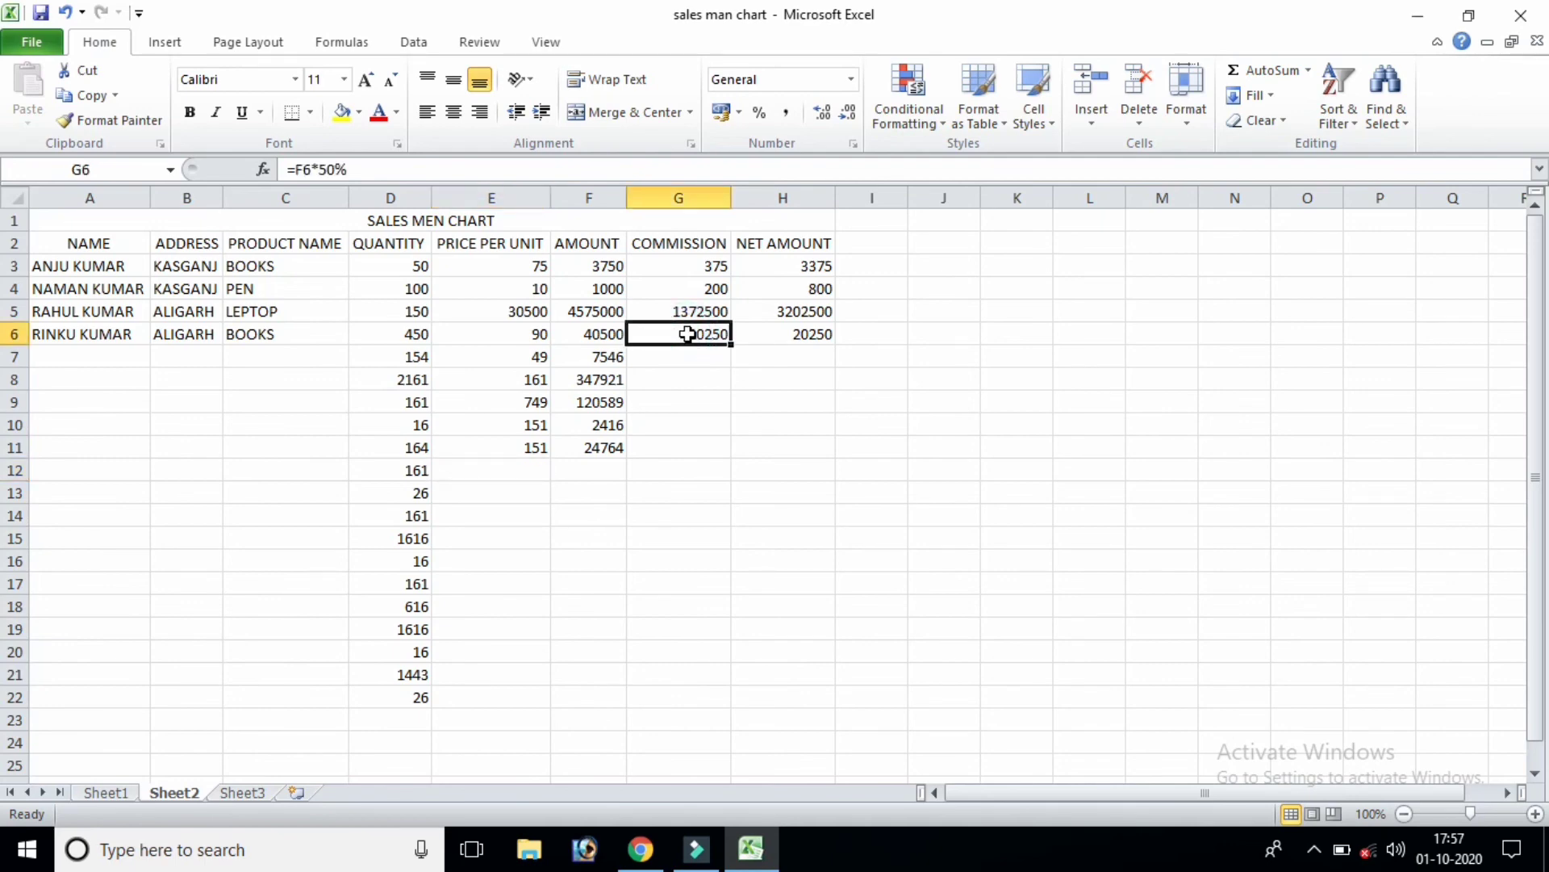
pyautogui.click(695, 261)
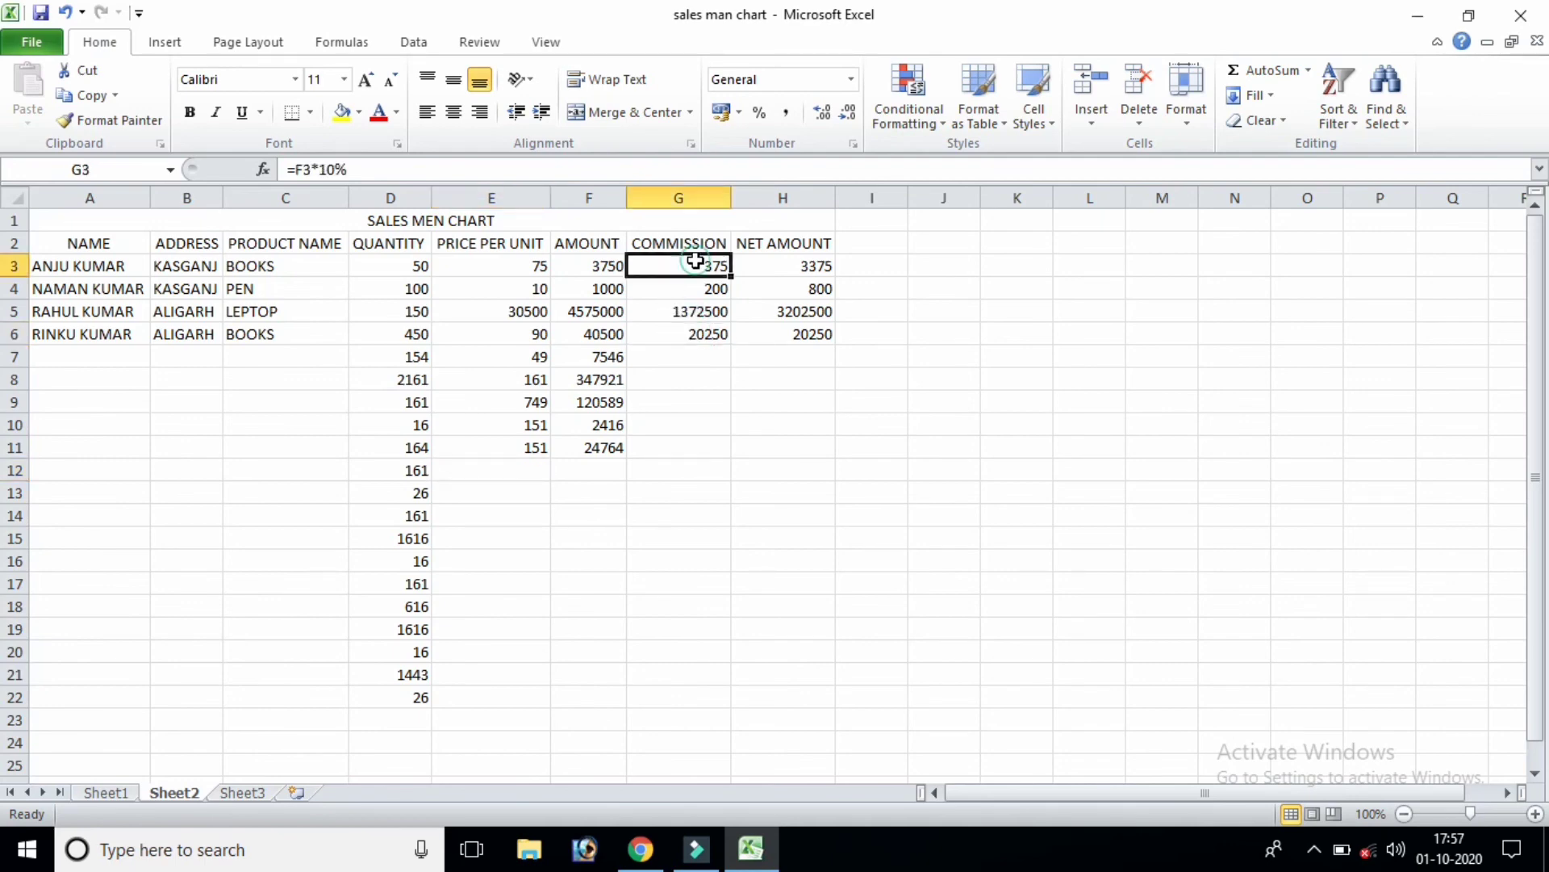
pyautogui.moveTo(731, 276); pyautogui.dragTo(727, 341)
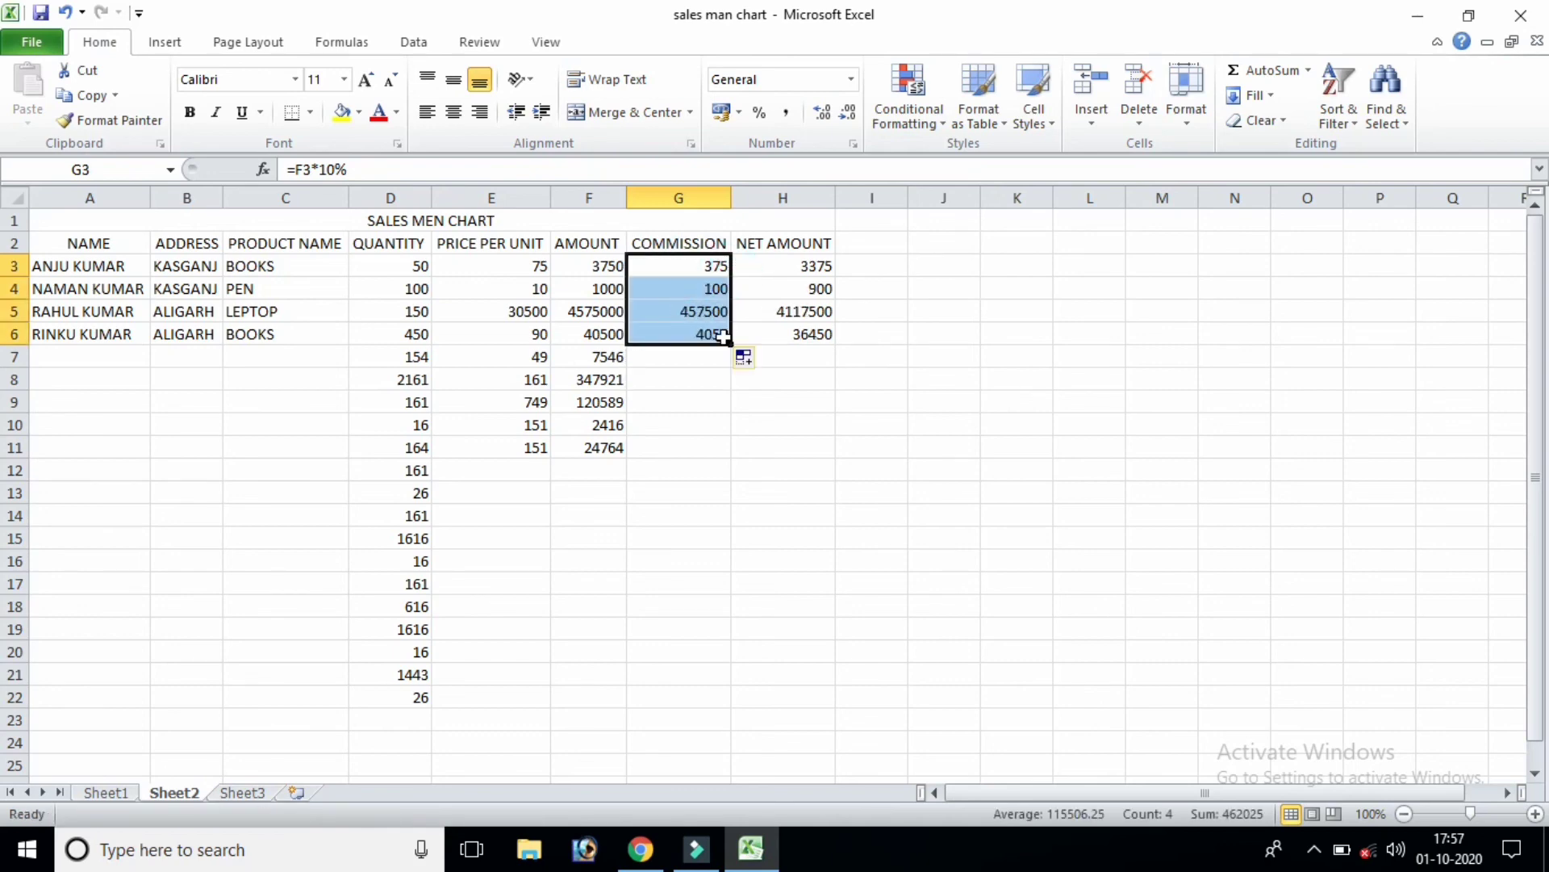
pyautogui.click(656, 356)
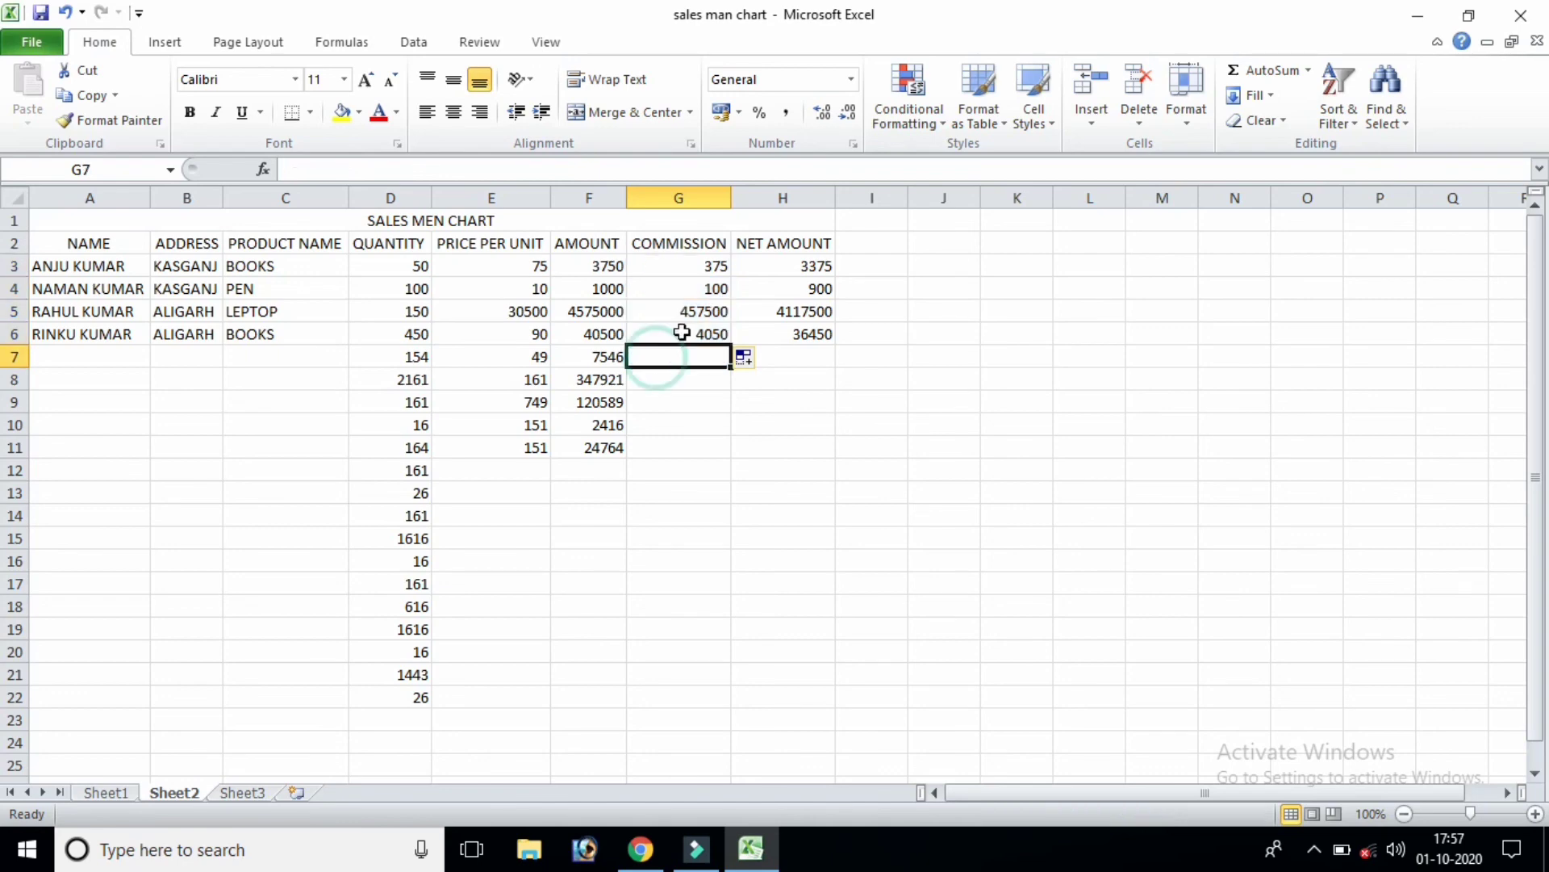
pyautogui.click(712, 266)
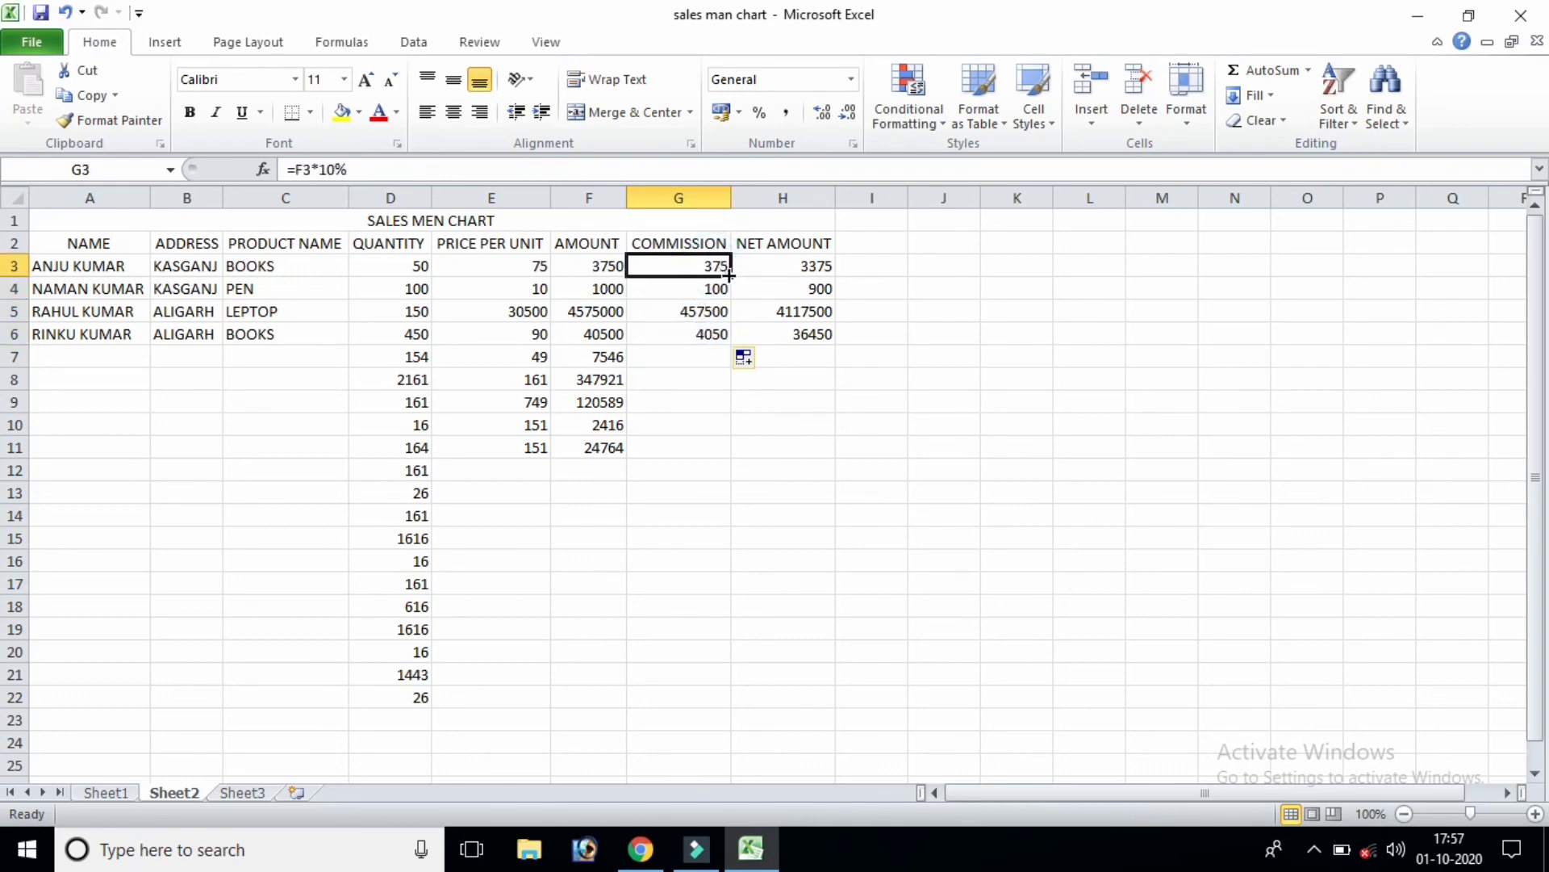
pyautogui.moveTo(729, 276); pyautogui.dragTo(727, 369)
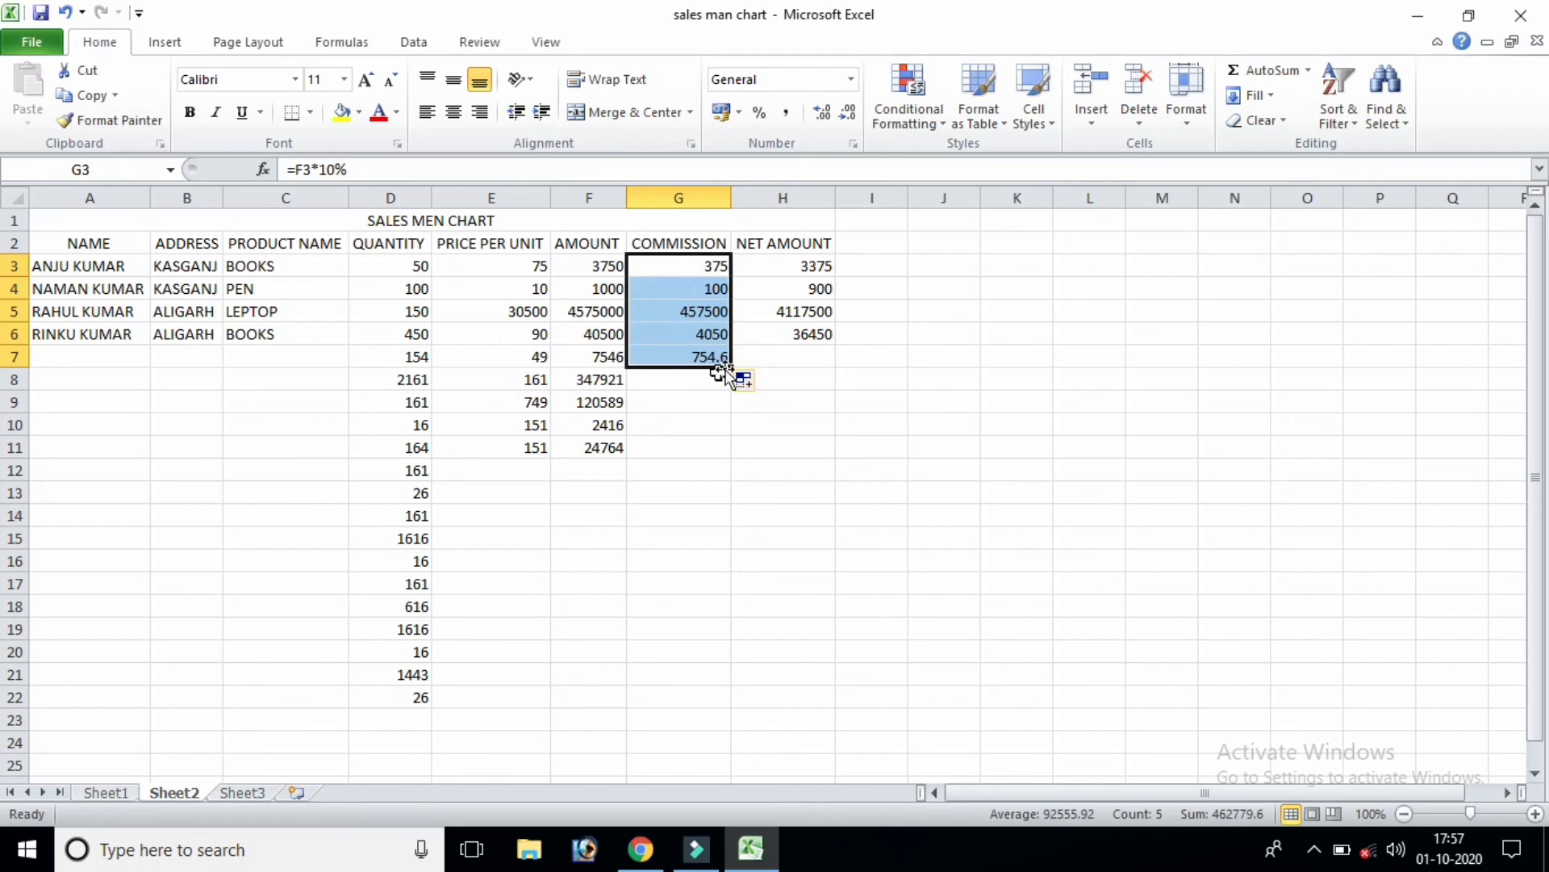
pyautogui.click(714, 356)
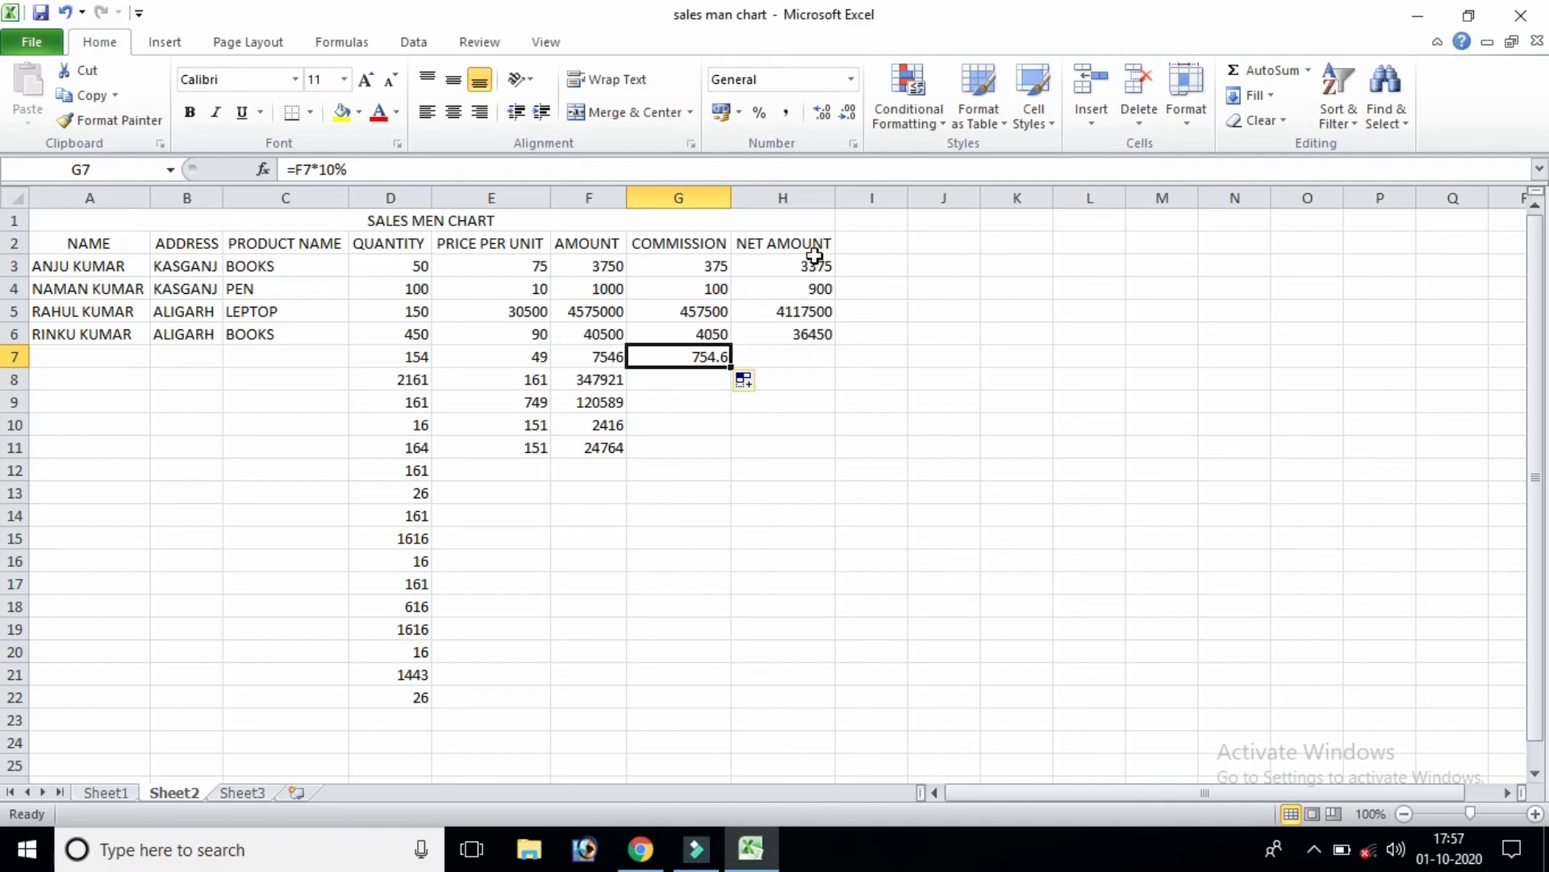
# - Fill the net amount formula from H3 down to H8 and extend the commission formula from G7 to G8
pyautogui.moveTo(814, 256); pyautogui.dragTo(828, 391)
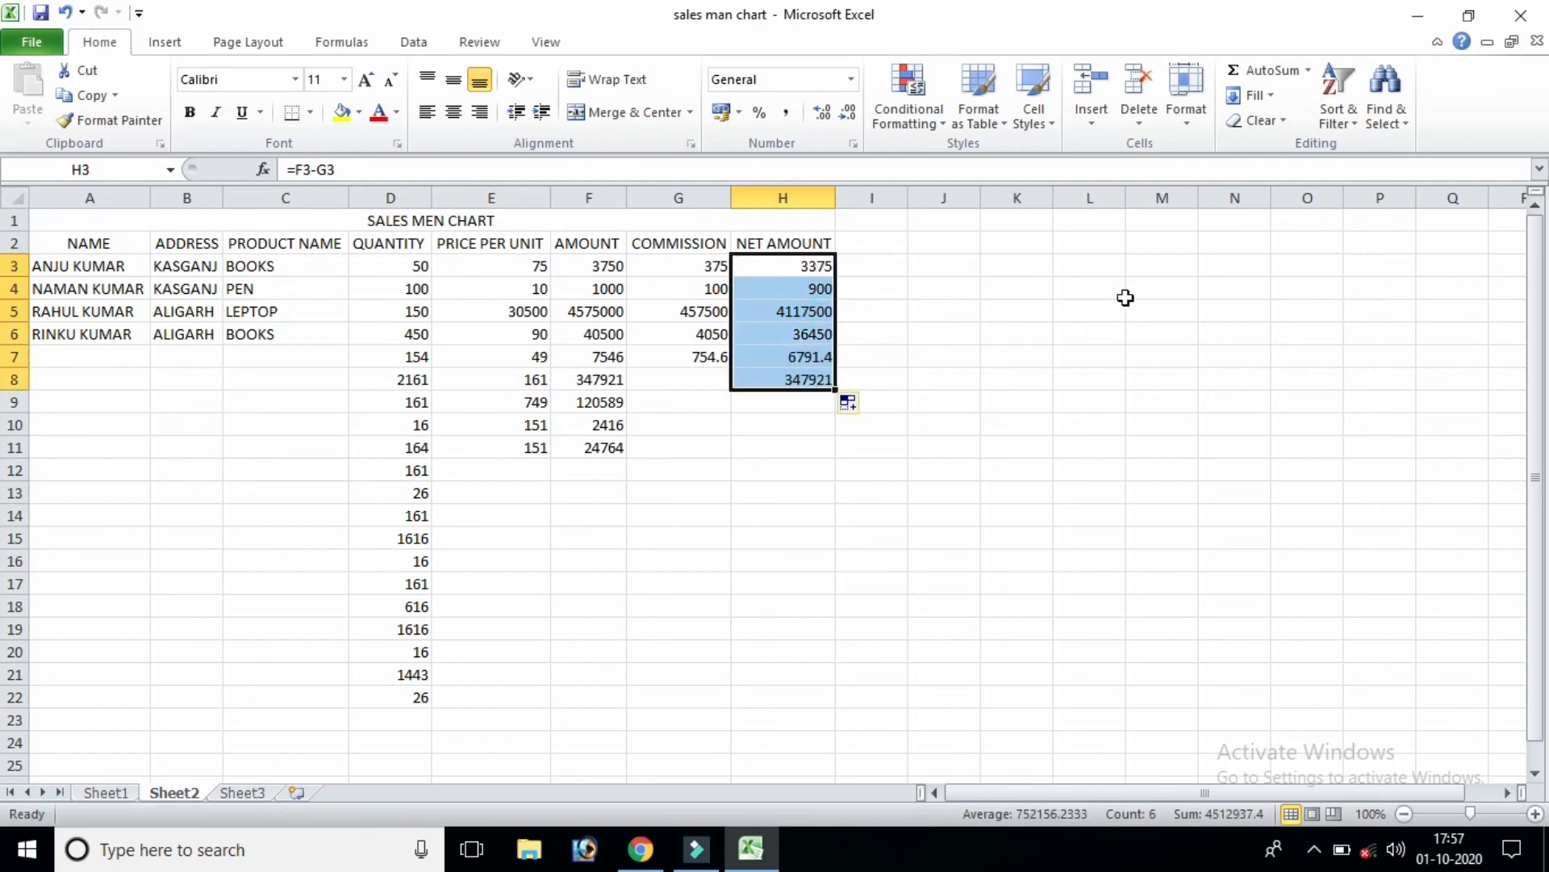
pyautogui.click(712, 373)
pyautogui.moveTo(718, 350); pyautogui.dragTo(730, 389)
pyautogui.click(729, 364)
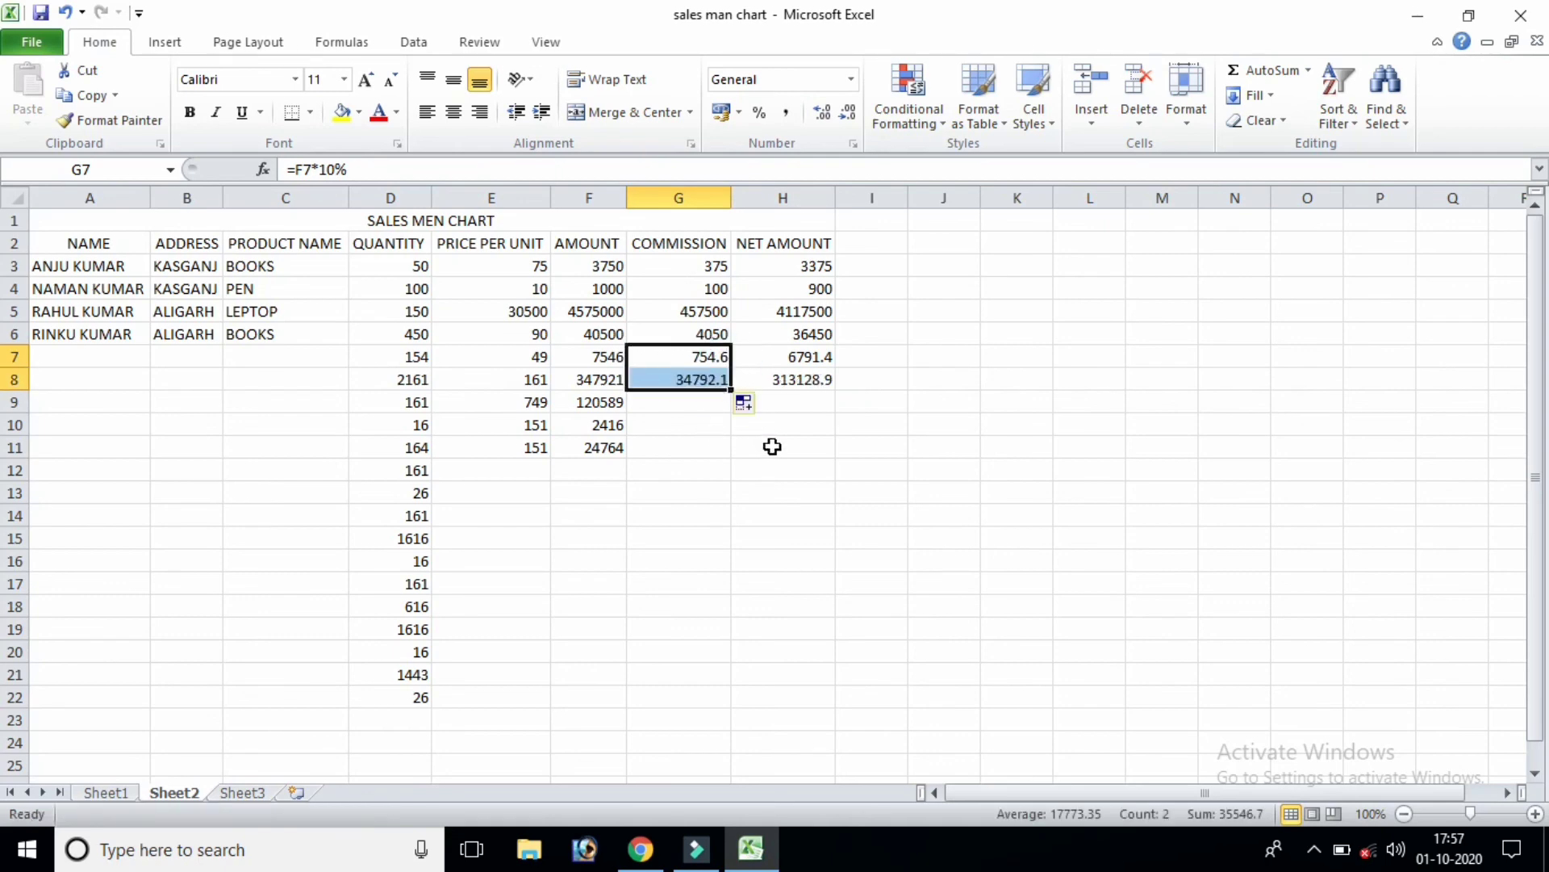
pyautogui.click(701, 403)
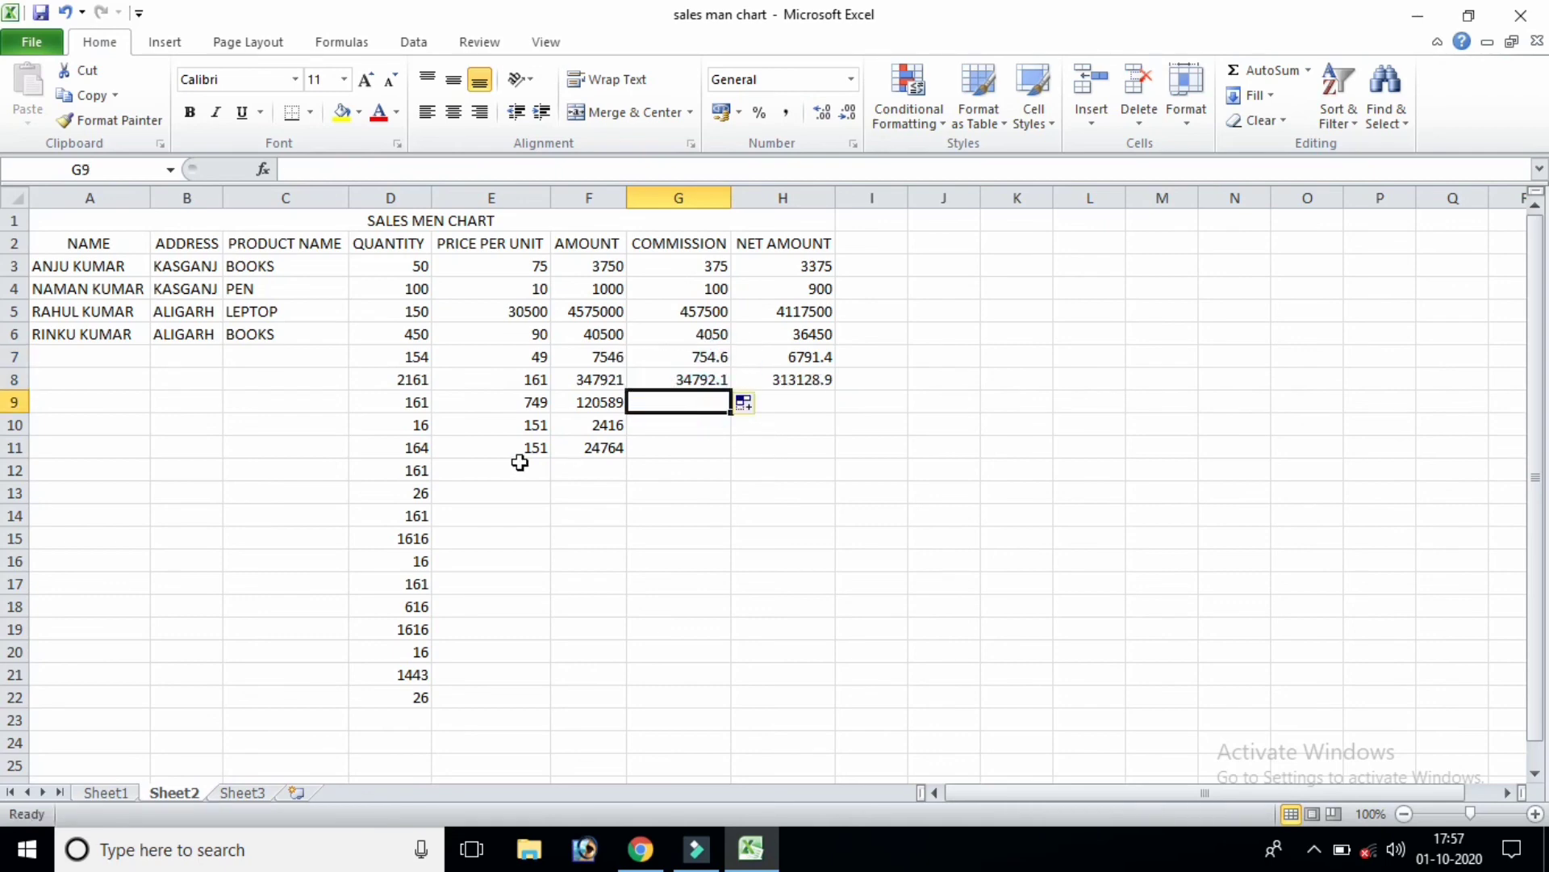
# - Enter the prices per unit 156, 16 and 1 in cells E12 to E14
pyautogui.click(520, 462)
pyautogui.write('156')
pyautogui.press('Return')
pyautogui.write('16')
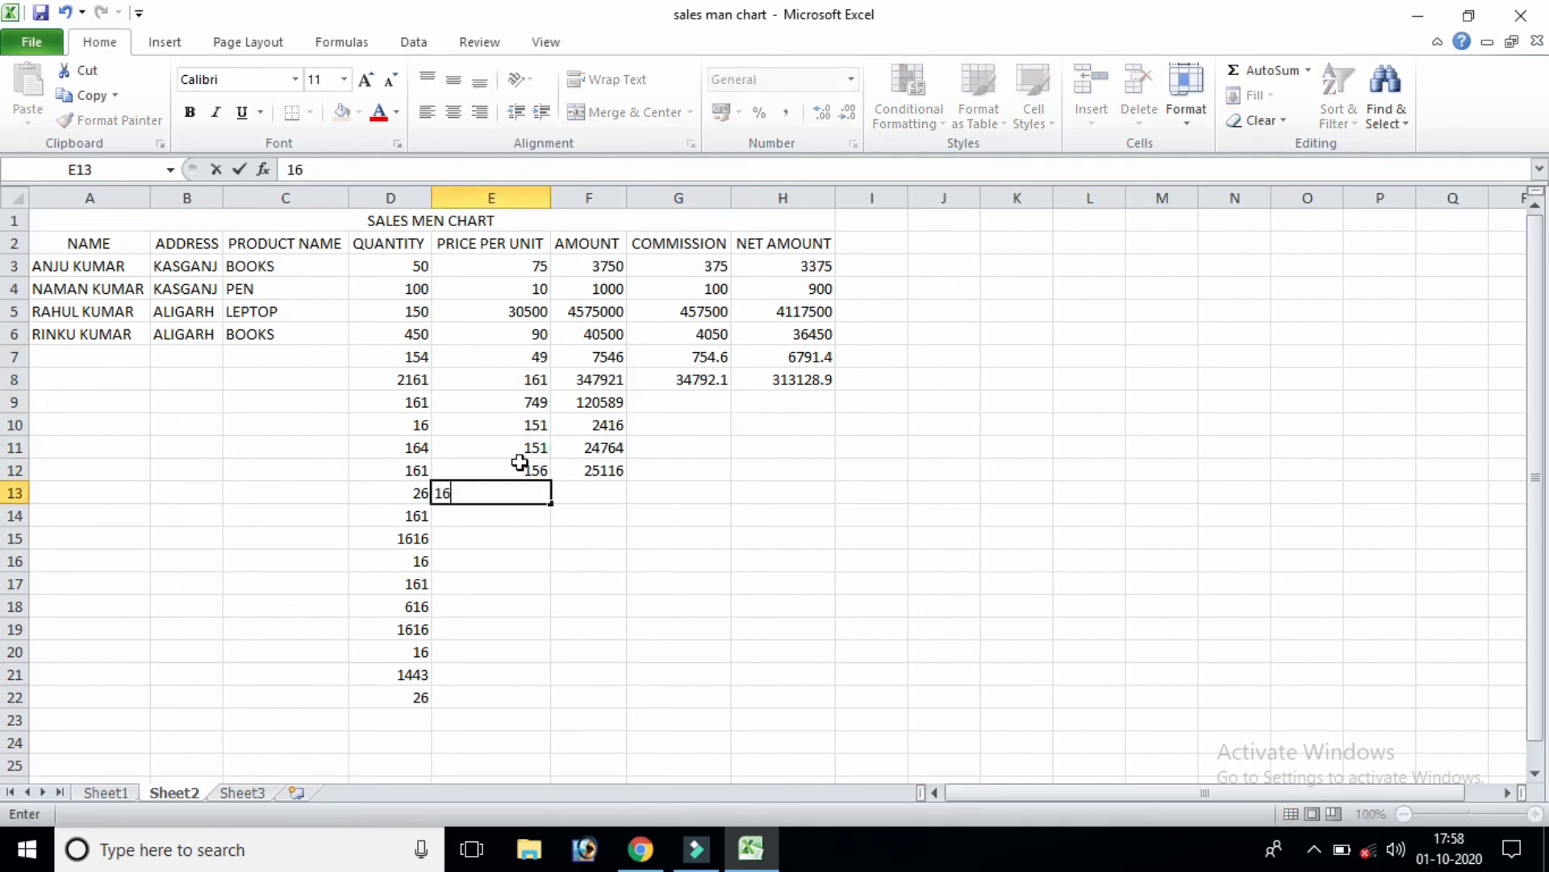
pyautogui.press('Return')
pyautogui.write('1')
pyautogui.press('Return')
pyautogui.press('Return')
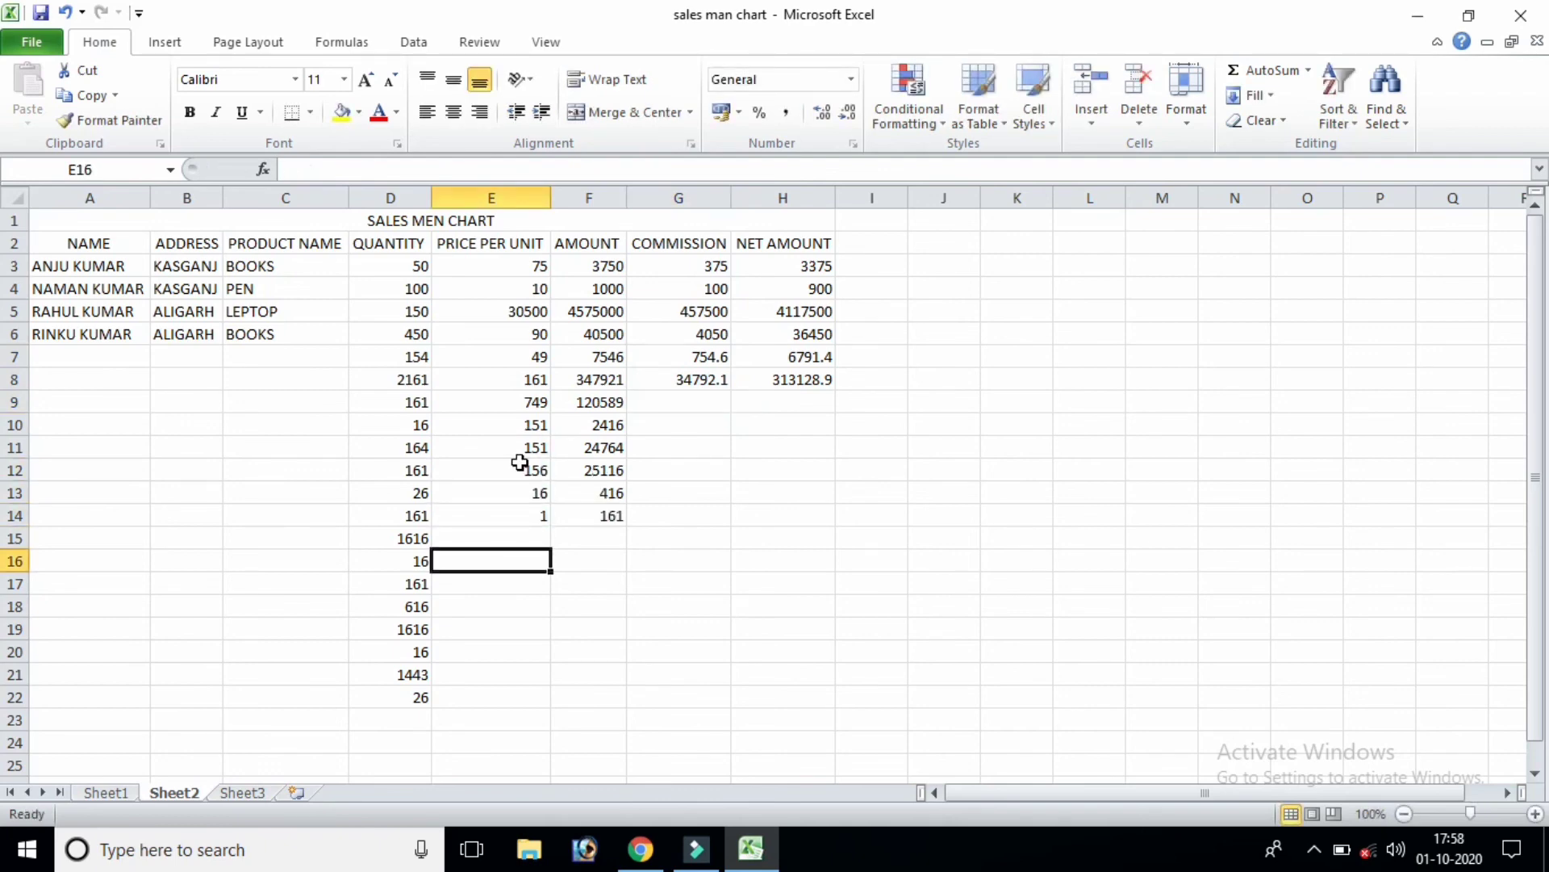
# - Replace the price per unit in E14 with 154
pyautogui.press('Up')
pyautogui.press('Right')
pyautogui.press('Up')
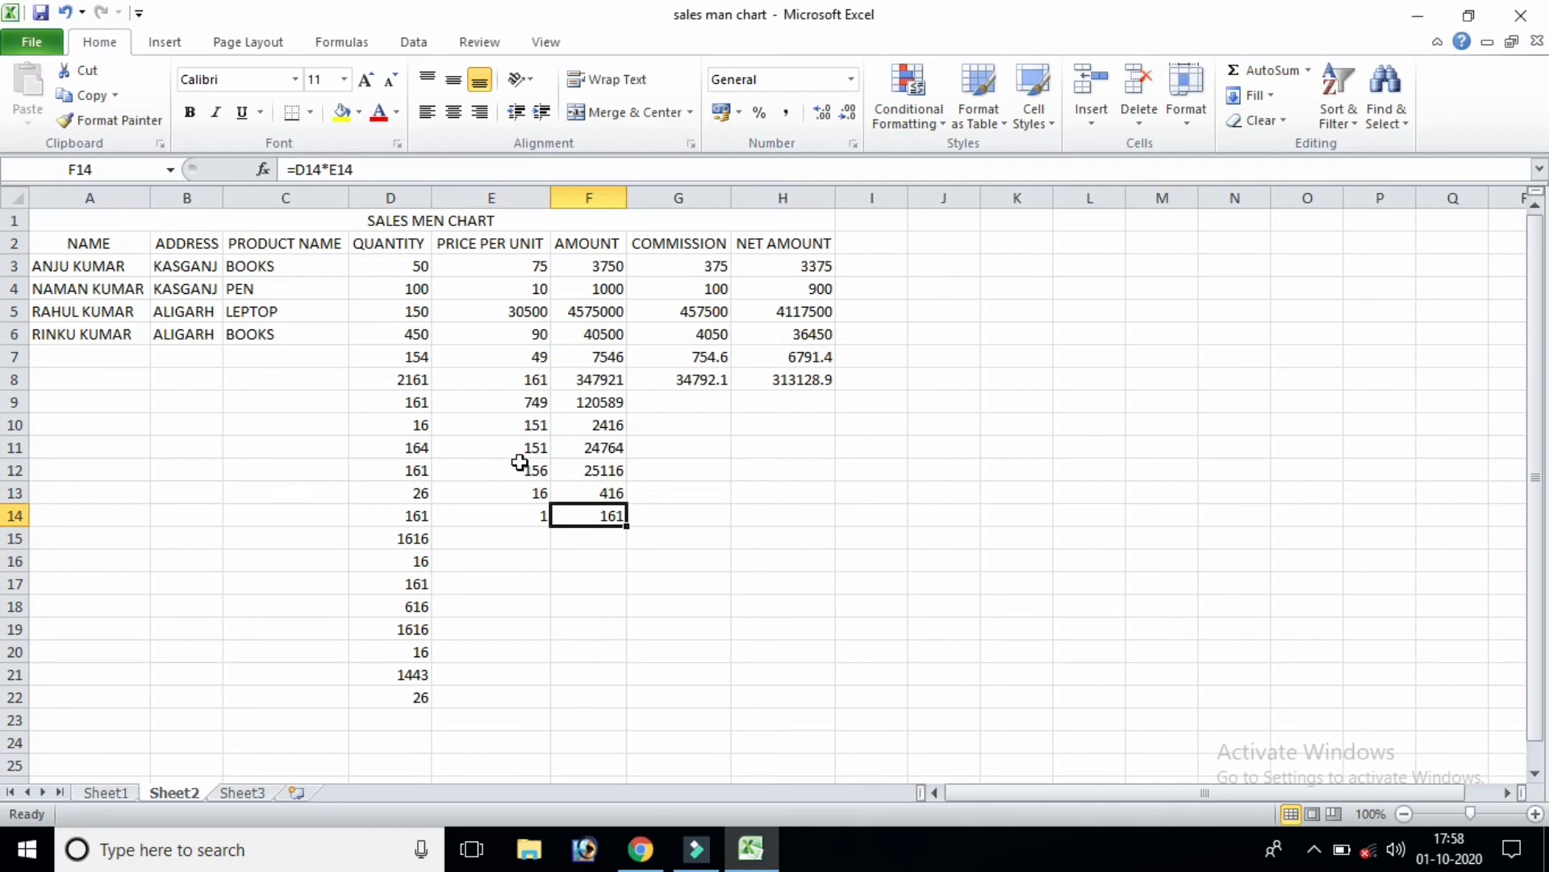
pyautogui.press('Left')
pyautogui.write('15')
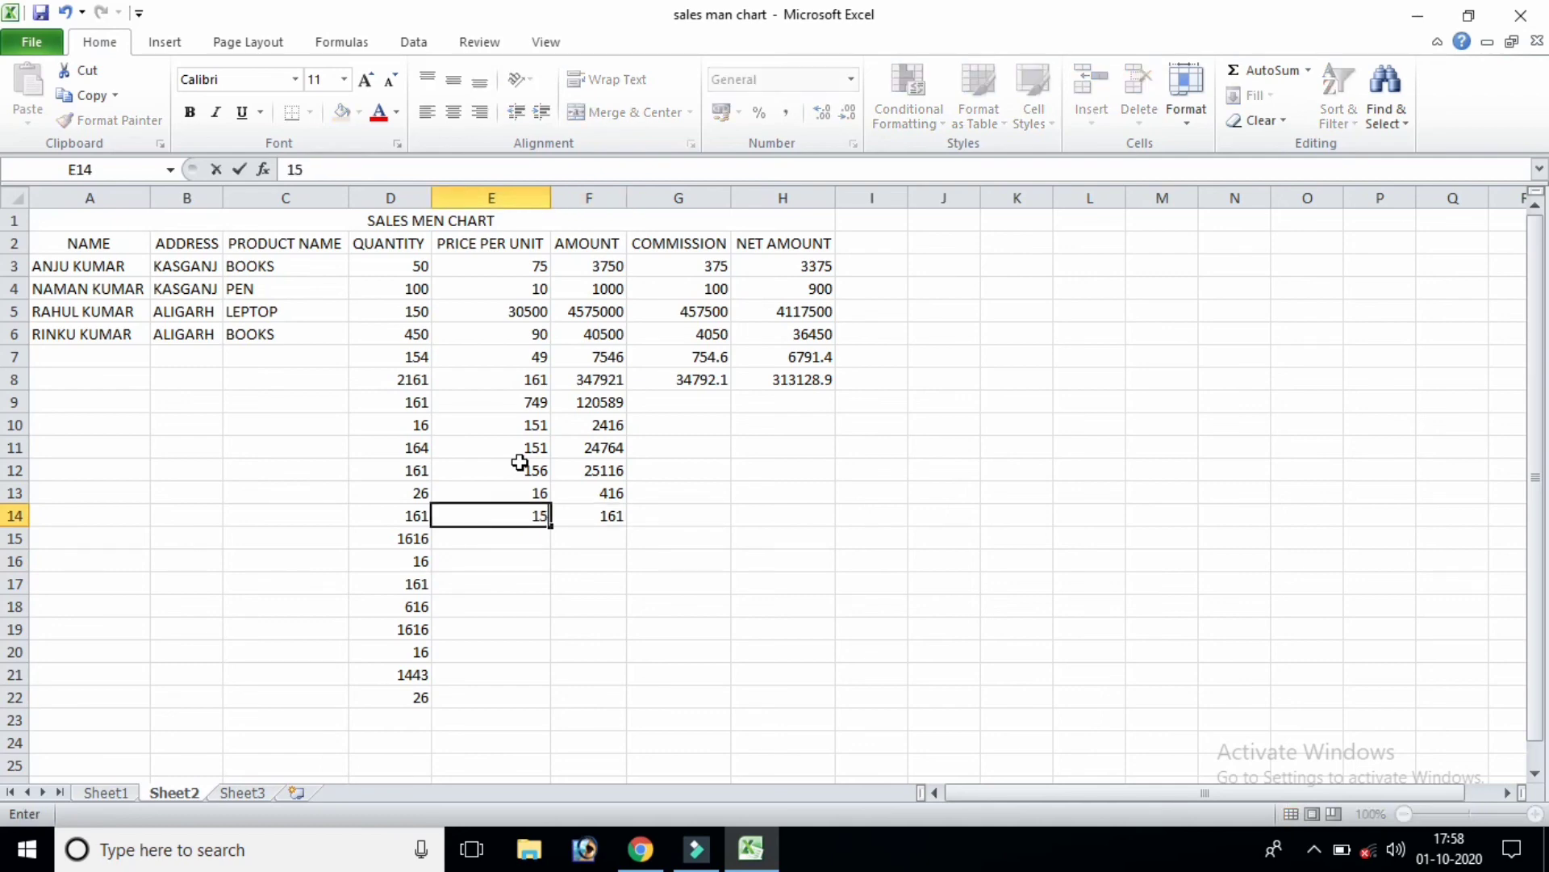
pyautogui.write('4')
pyautogui.press('Return')
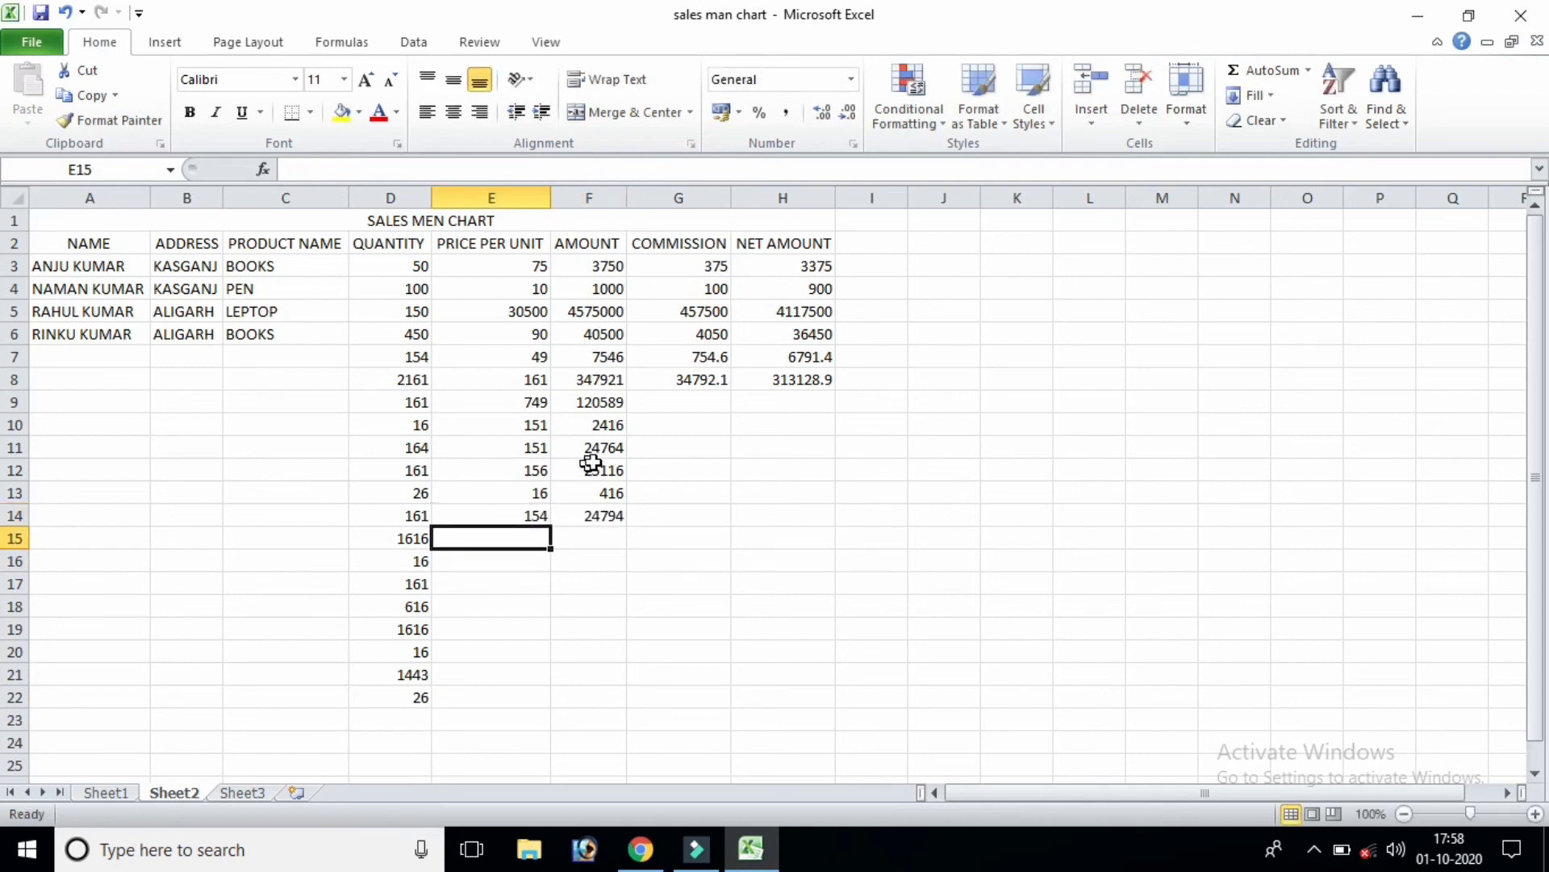
# - Fill the commission formula from G8 down to G14 and the net amount formula from H8 down to H14
pyautogui.click(708, 376)
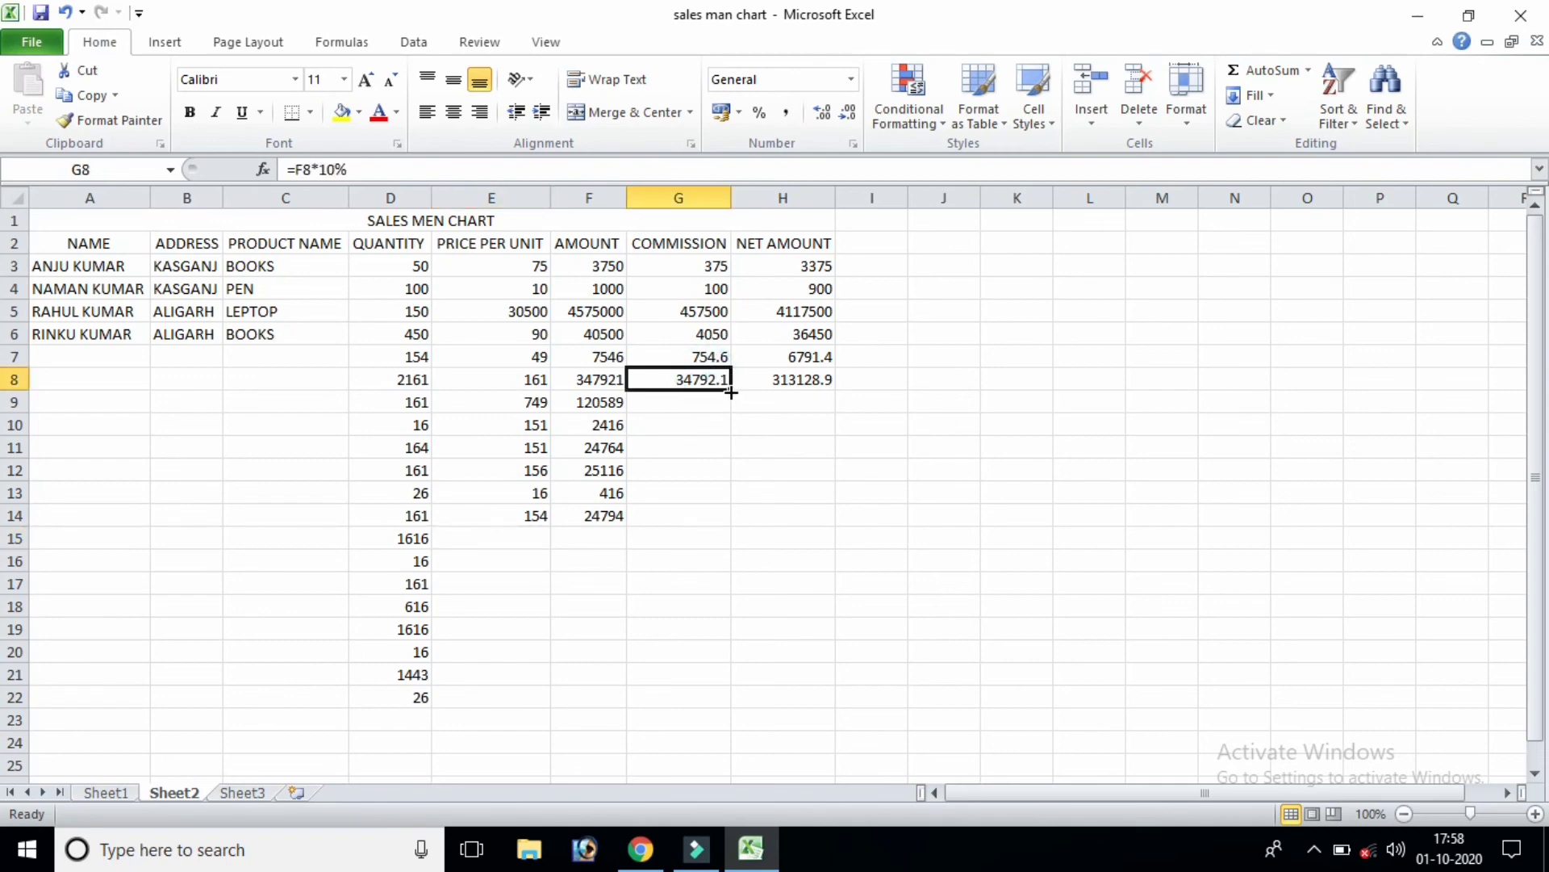
pyautogui.moveTo(730, 392); pyautogui.dragTo(721, 526)
pyautogui.click(829, 384)
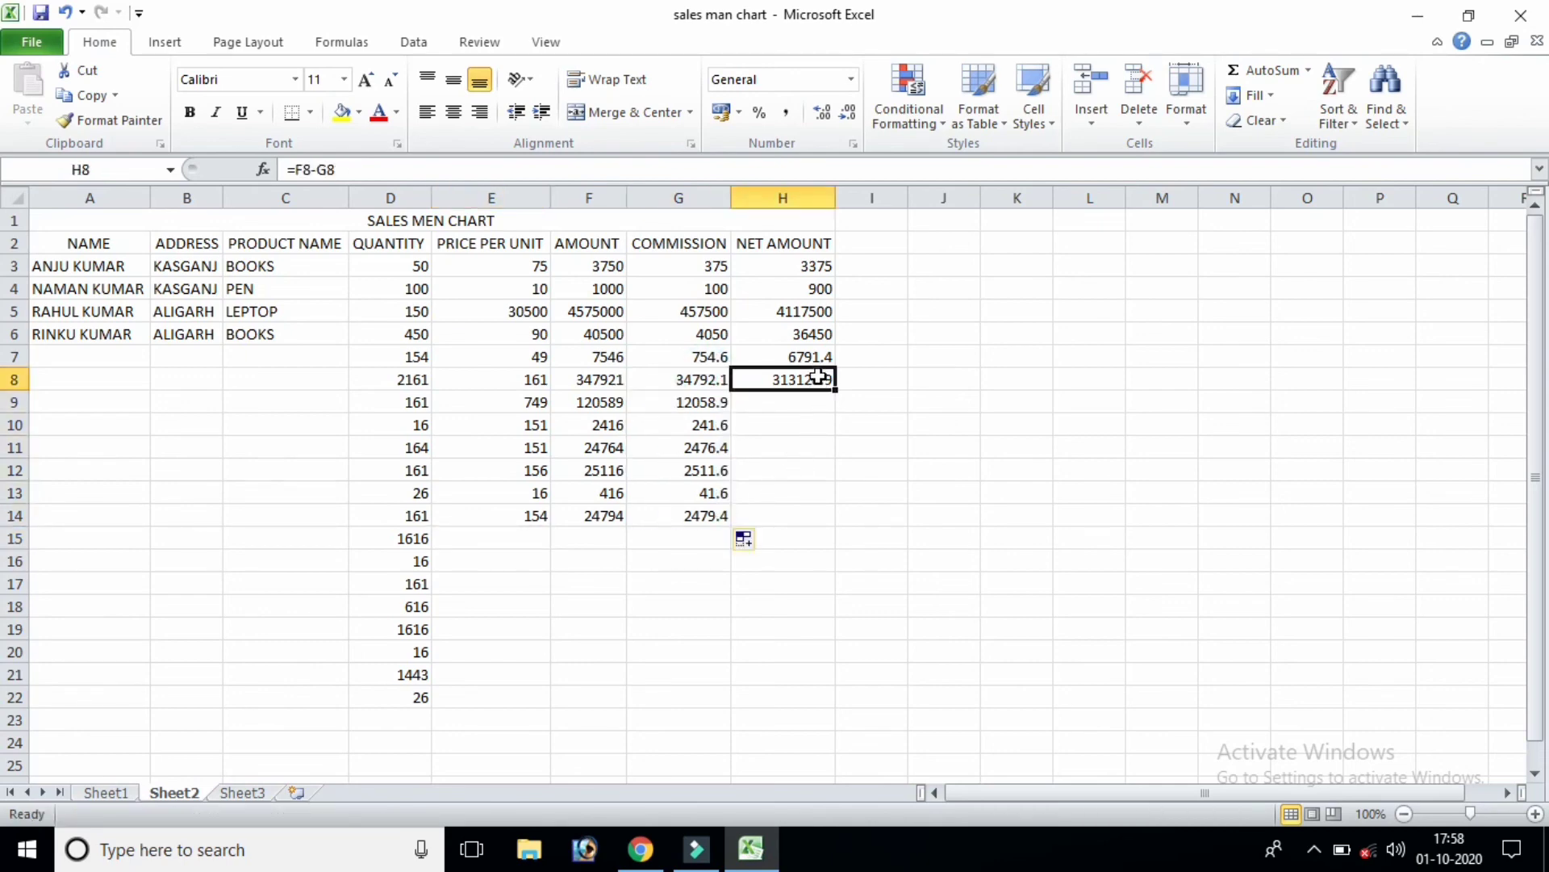
pyautogui.moveTo(833, 386); pyautogui.dragTo(825, 520)
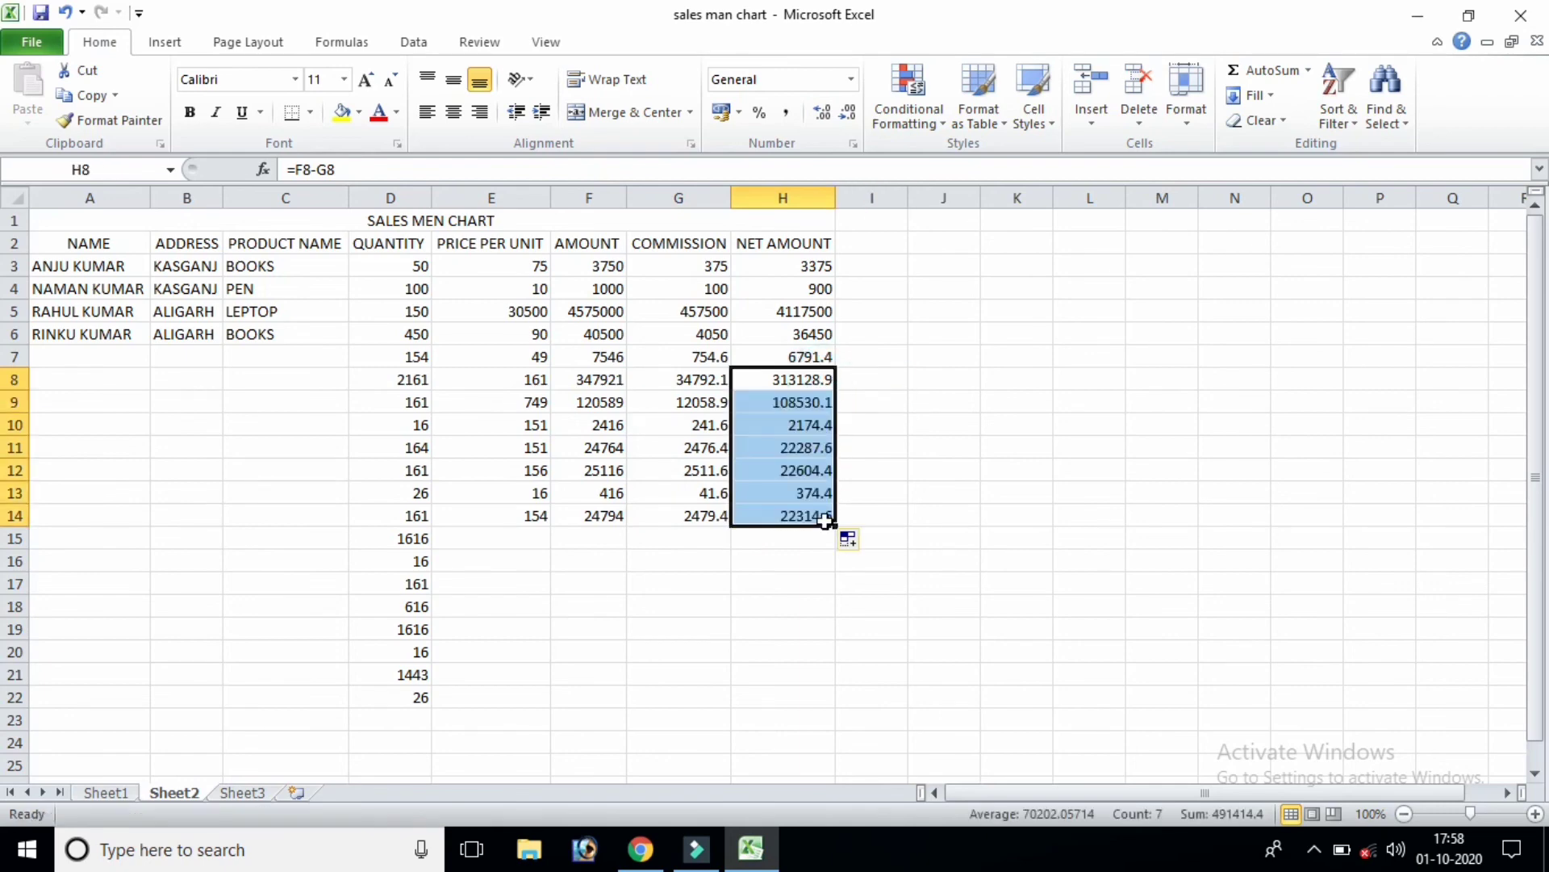
# - Enter the prices per unit 1516, 151, 151 and 11 in cells E15 to E18
pyautogui.click(526, 539)
pyautogui.write('1516')
pyautogui.press('Return')
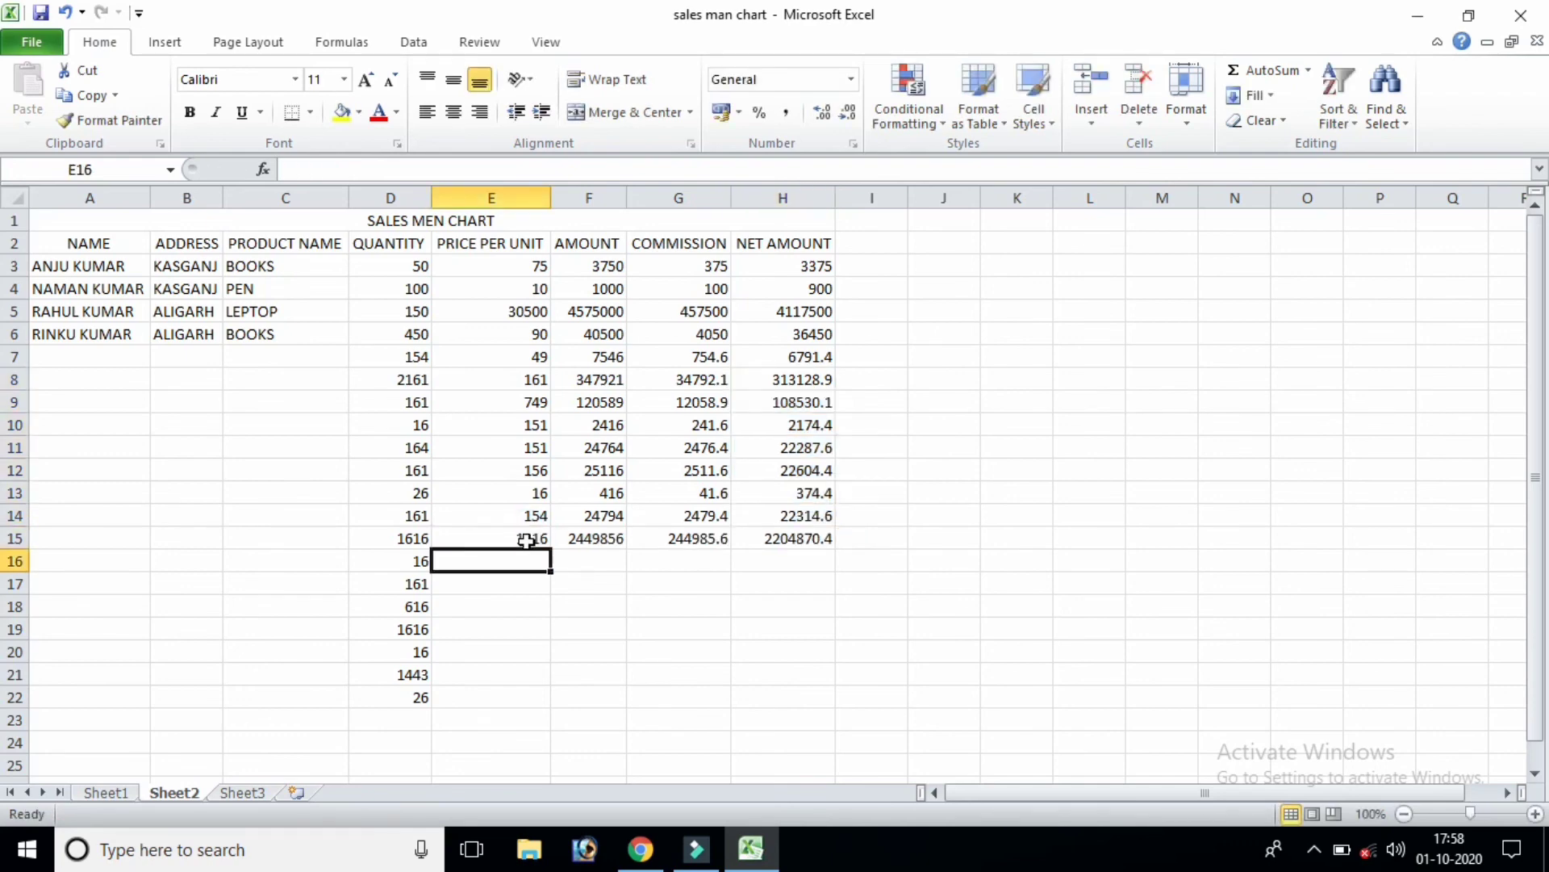
pyautogui.write('151')
pyautogui.press('Return')
pyautogui.write('1')
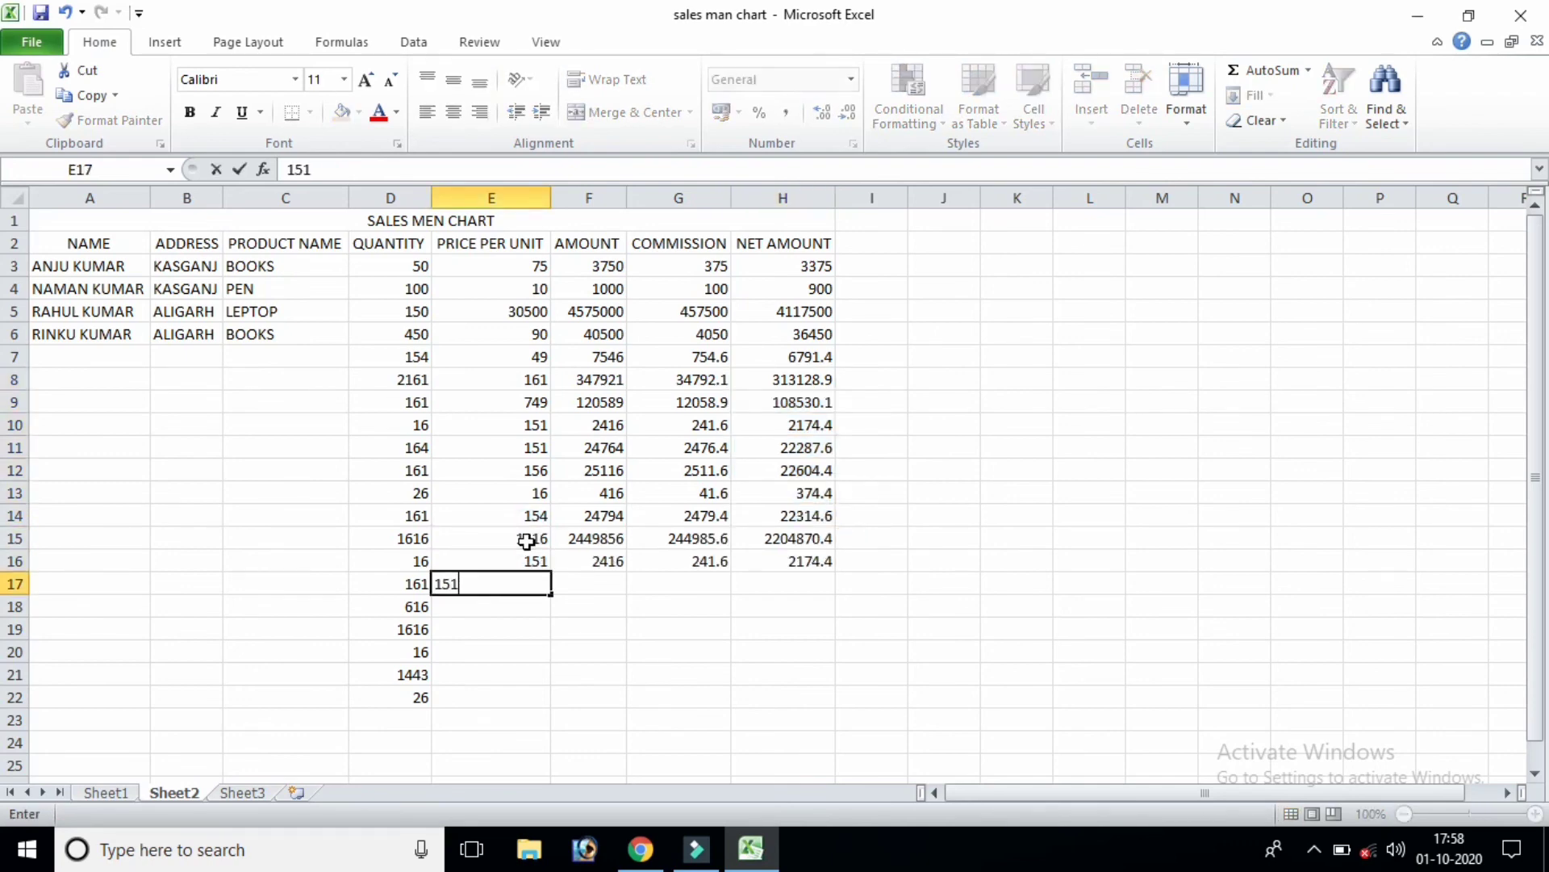
pyautogui.write('51')
pyautogui.press('Return')
pyautogui.write('11')
pyautogui.press('Return')
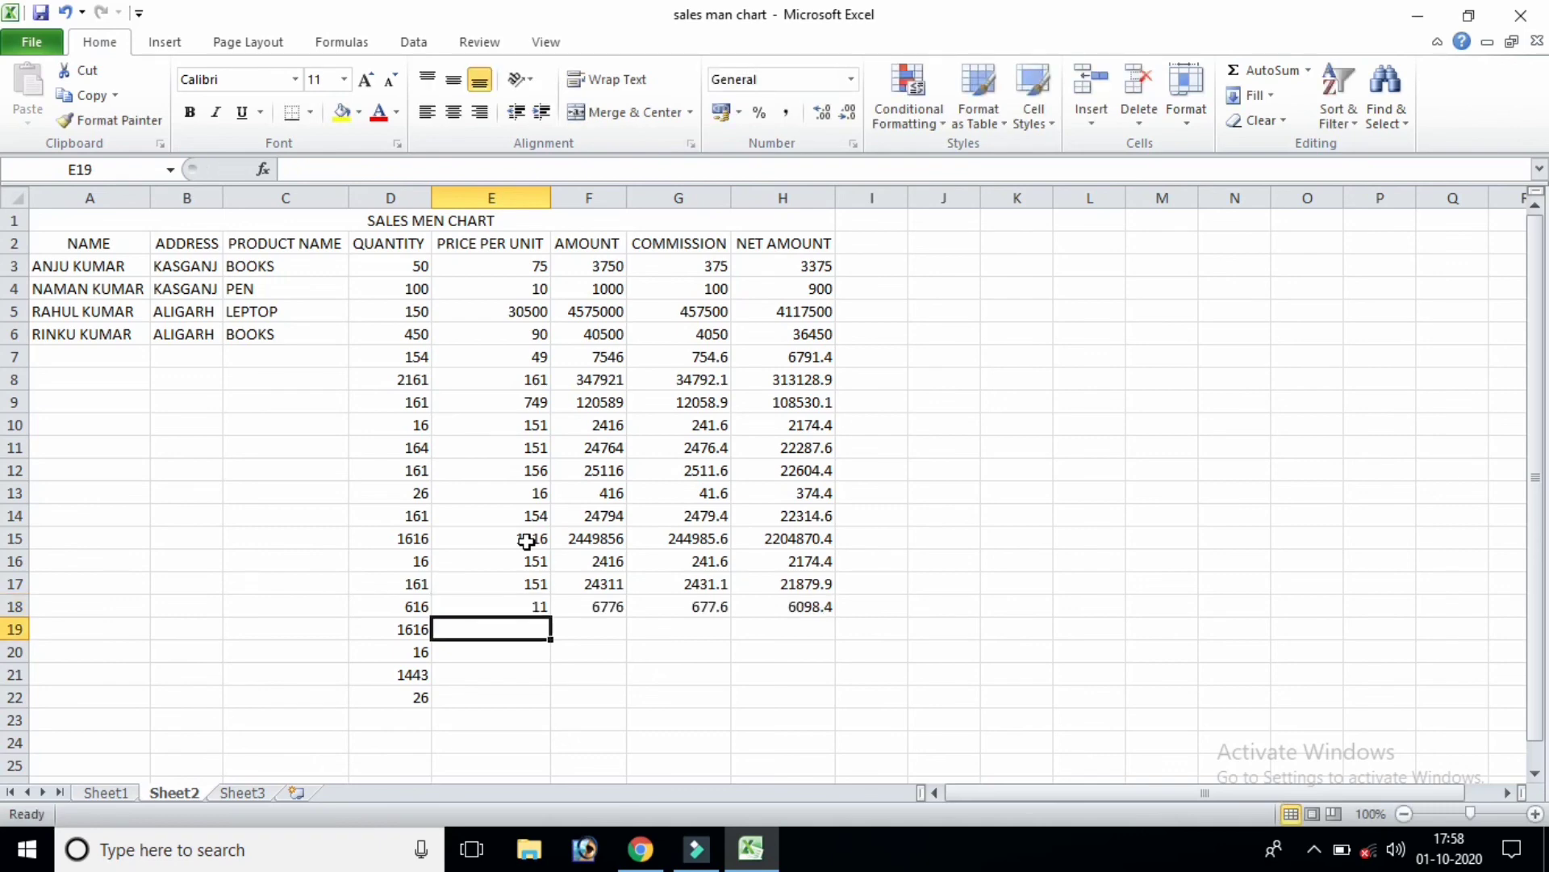
# - Continue the price per unit column with 246, 1541, 1561 and 16 in cells E19 to E22
pyautogui.write('246')
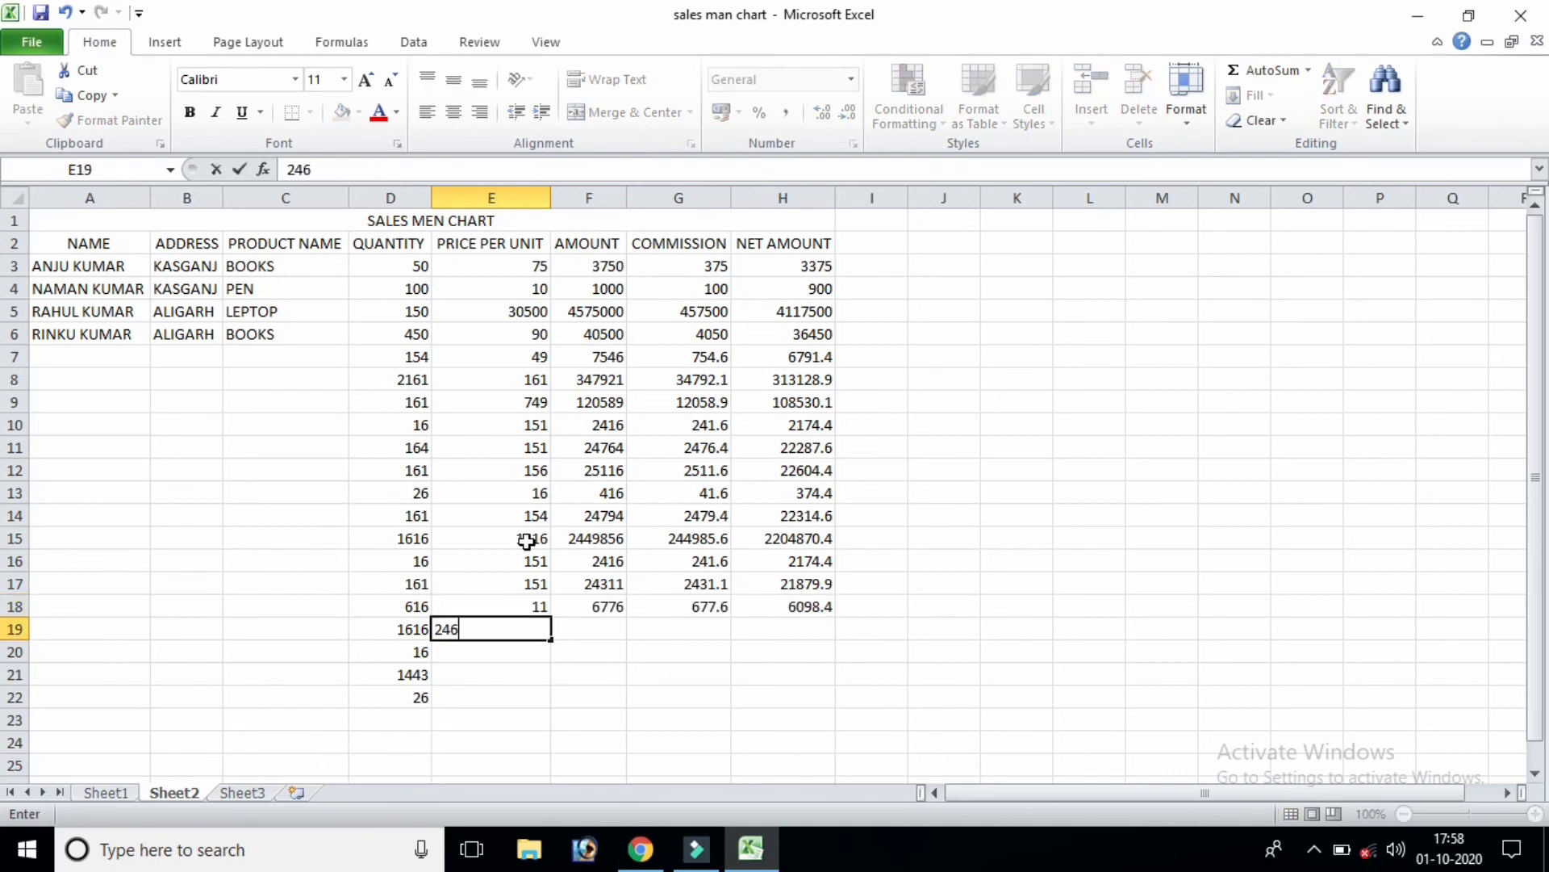
pyautogui.press('Return')
pyautogui.write('1541')
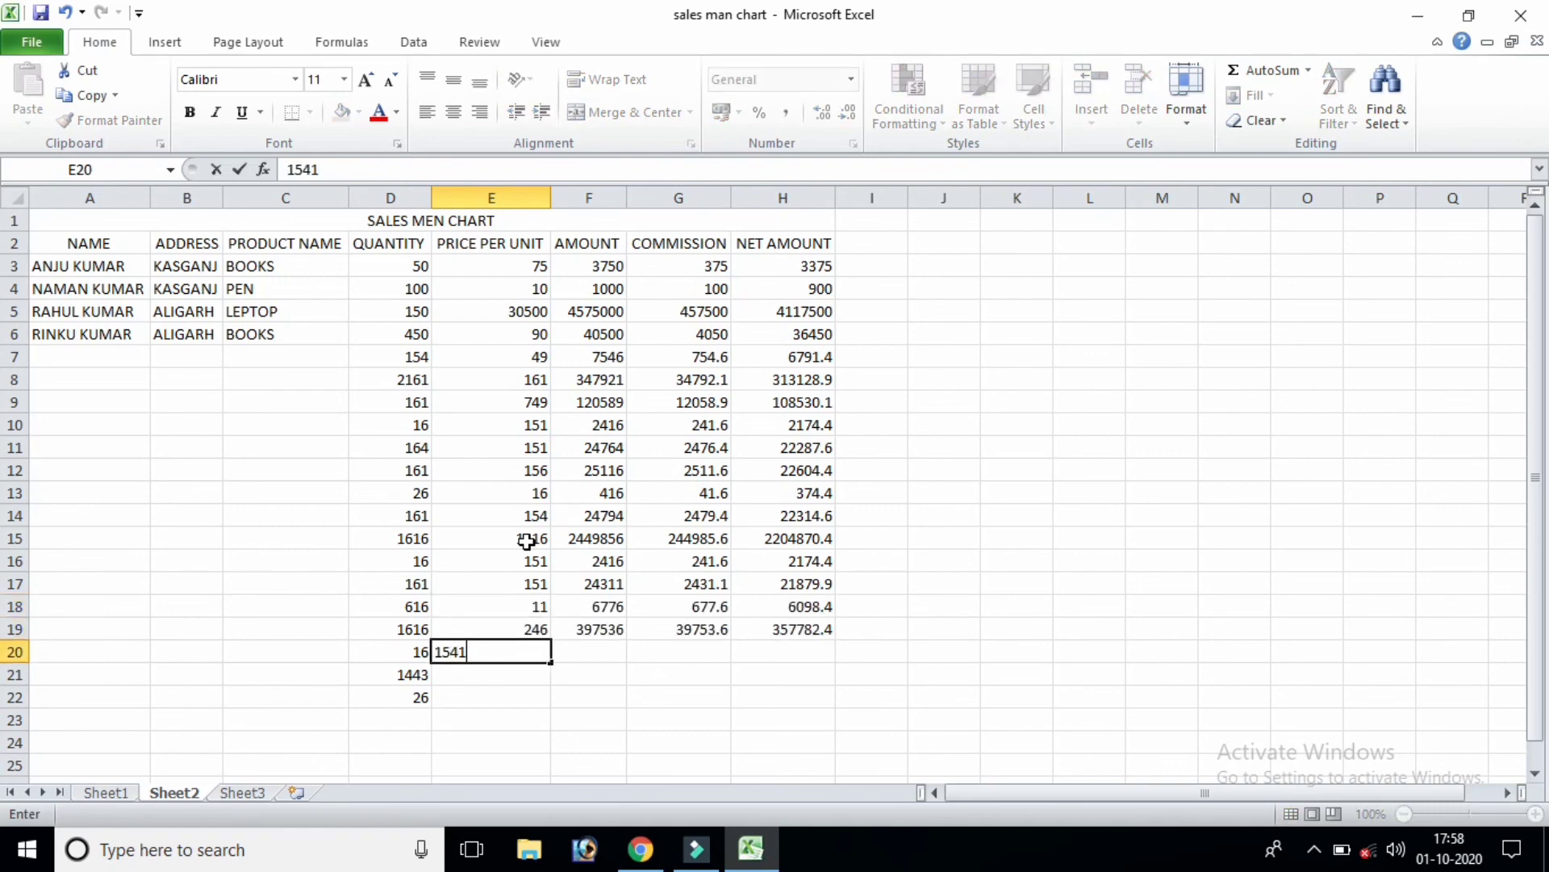
pyautogui.press('Return')
pyautogui.write('1561')
pyautogui.press('Return')
pyautogui.write('16')
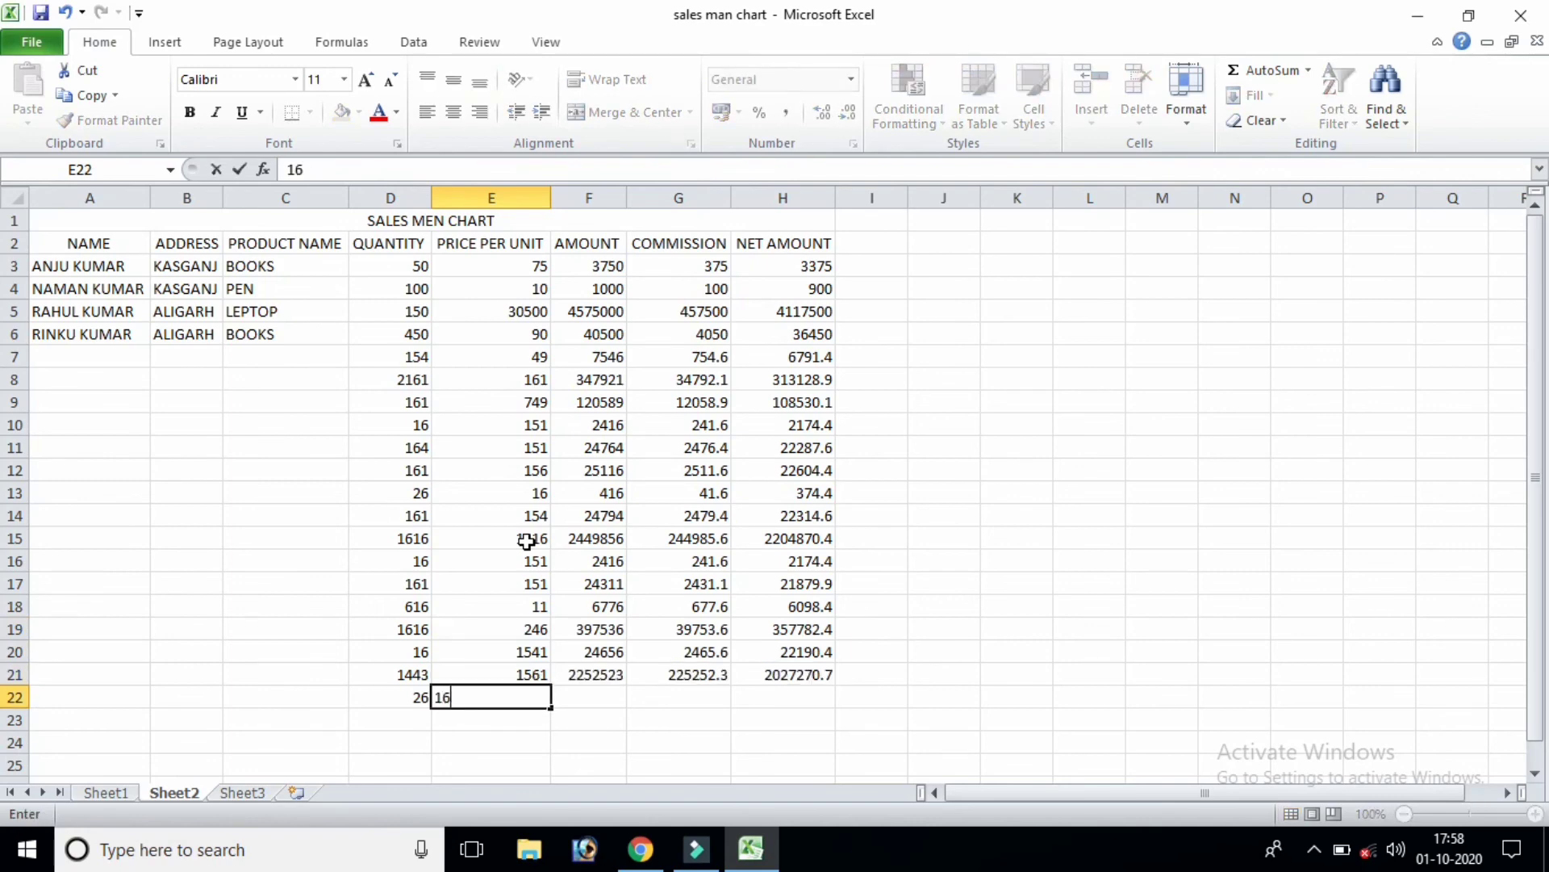
pyautogui.press('Return')
# - Add two more rows with prices per unit 161 and 15 in E23 and E24 and quantities 464 and 121 in D23 and D24
pyautogui.write('161')
pyautogui.press('Return')
pyautogui.write('15')
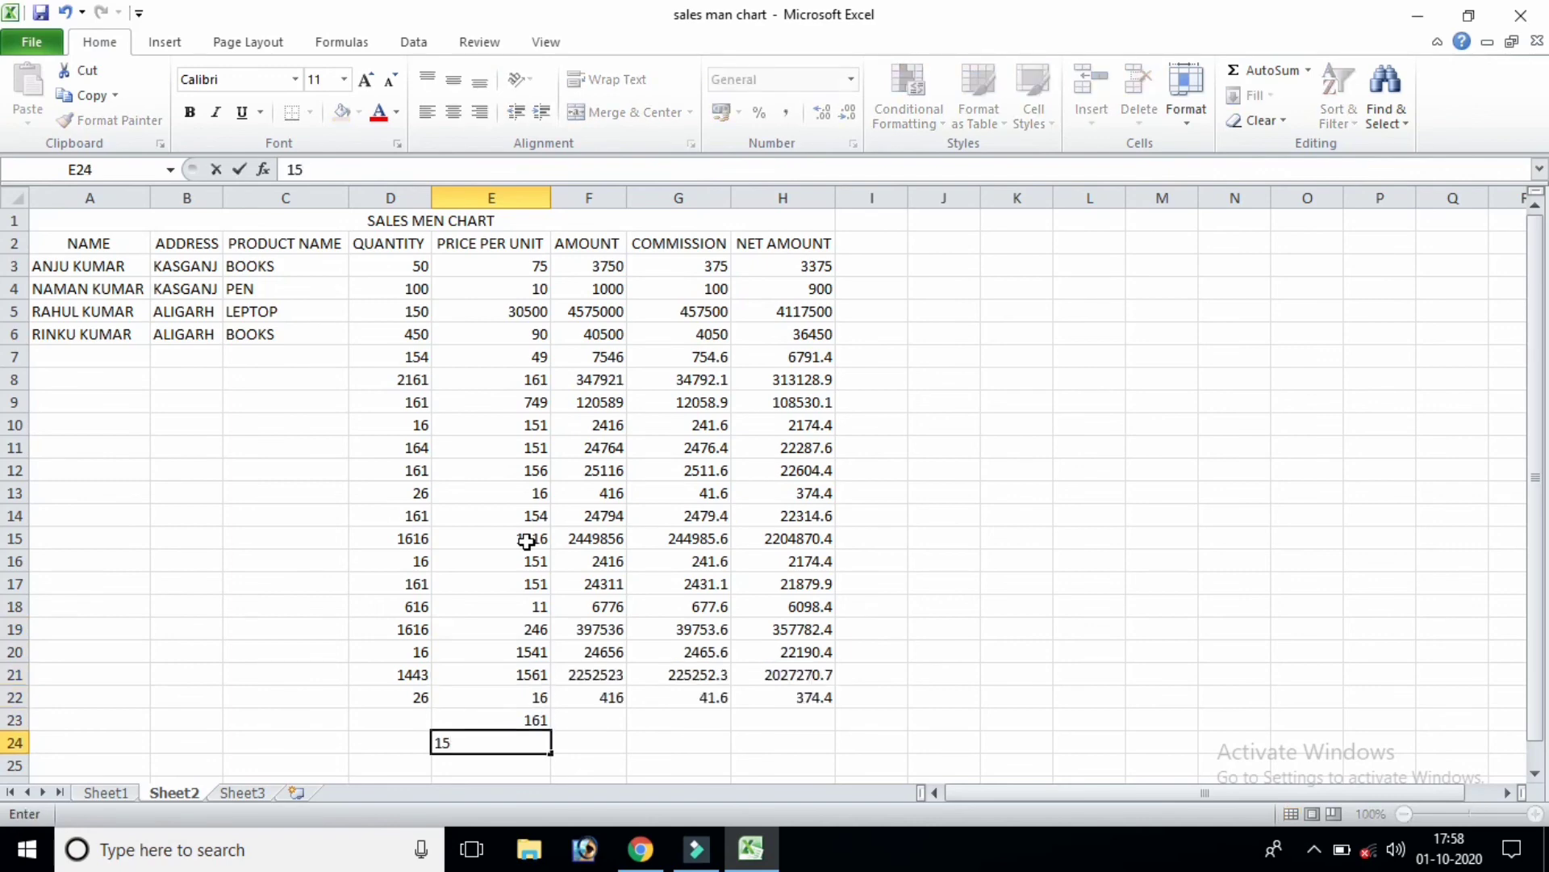
pyautogui.click(388, 726)
pyautogui.write('464')
pyautogui.press('Return')
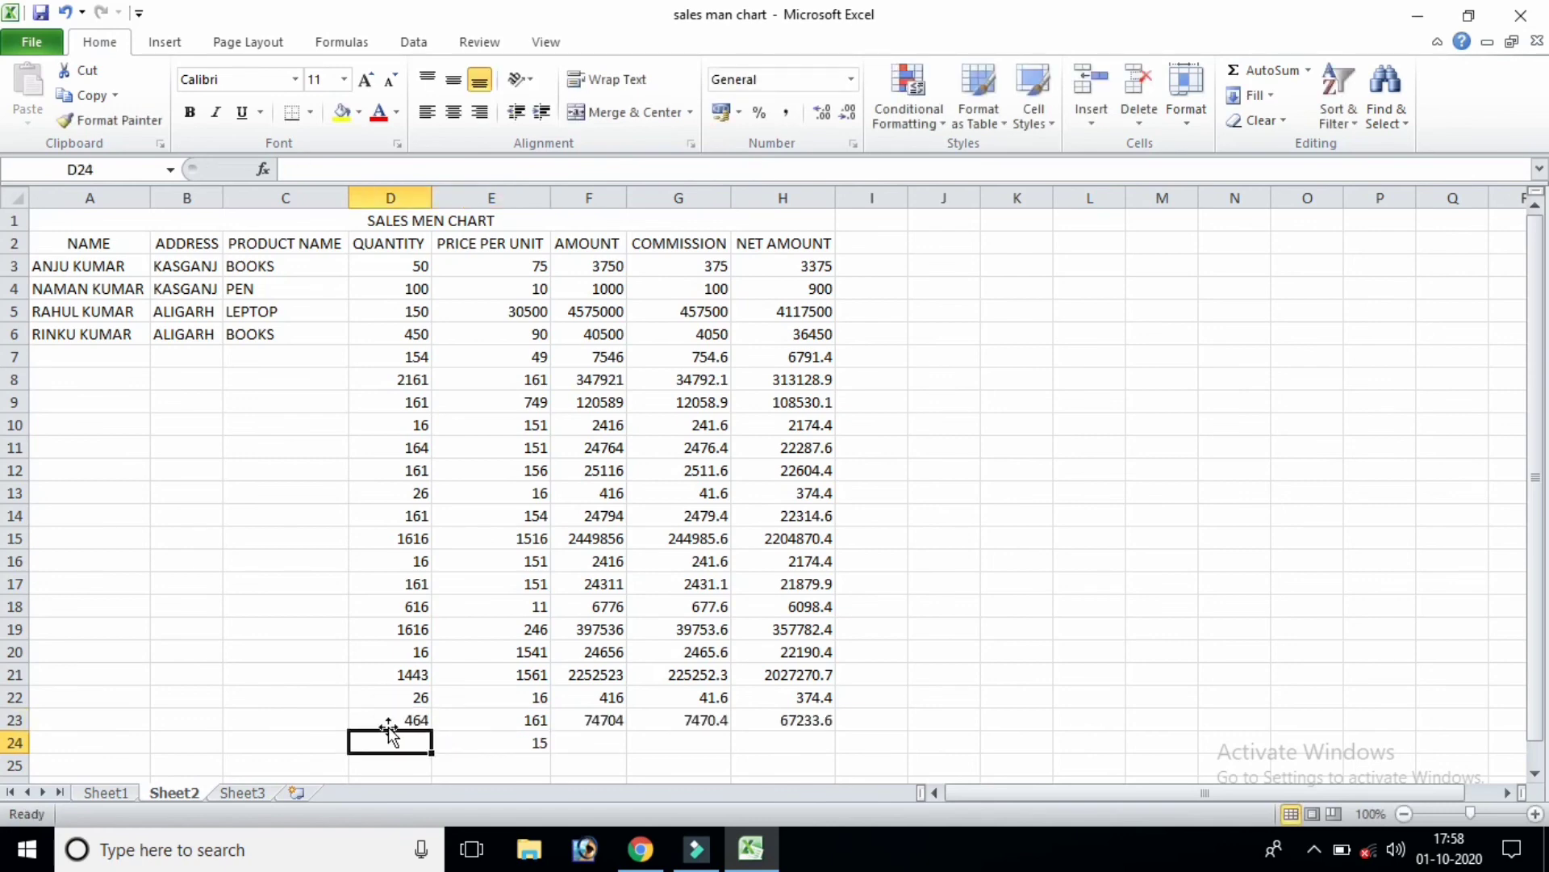
pyautogui.write('121')
pyautogui.press('Return')
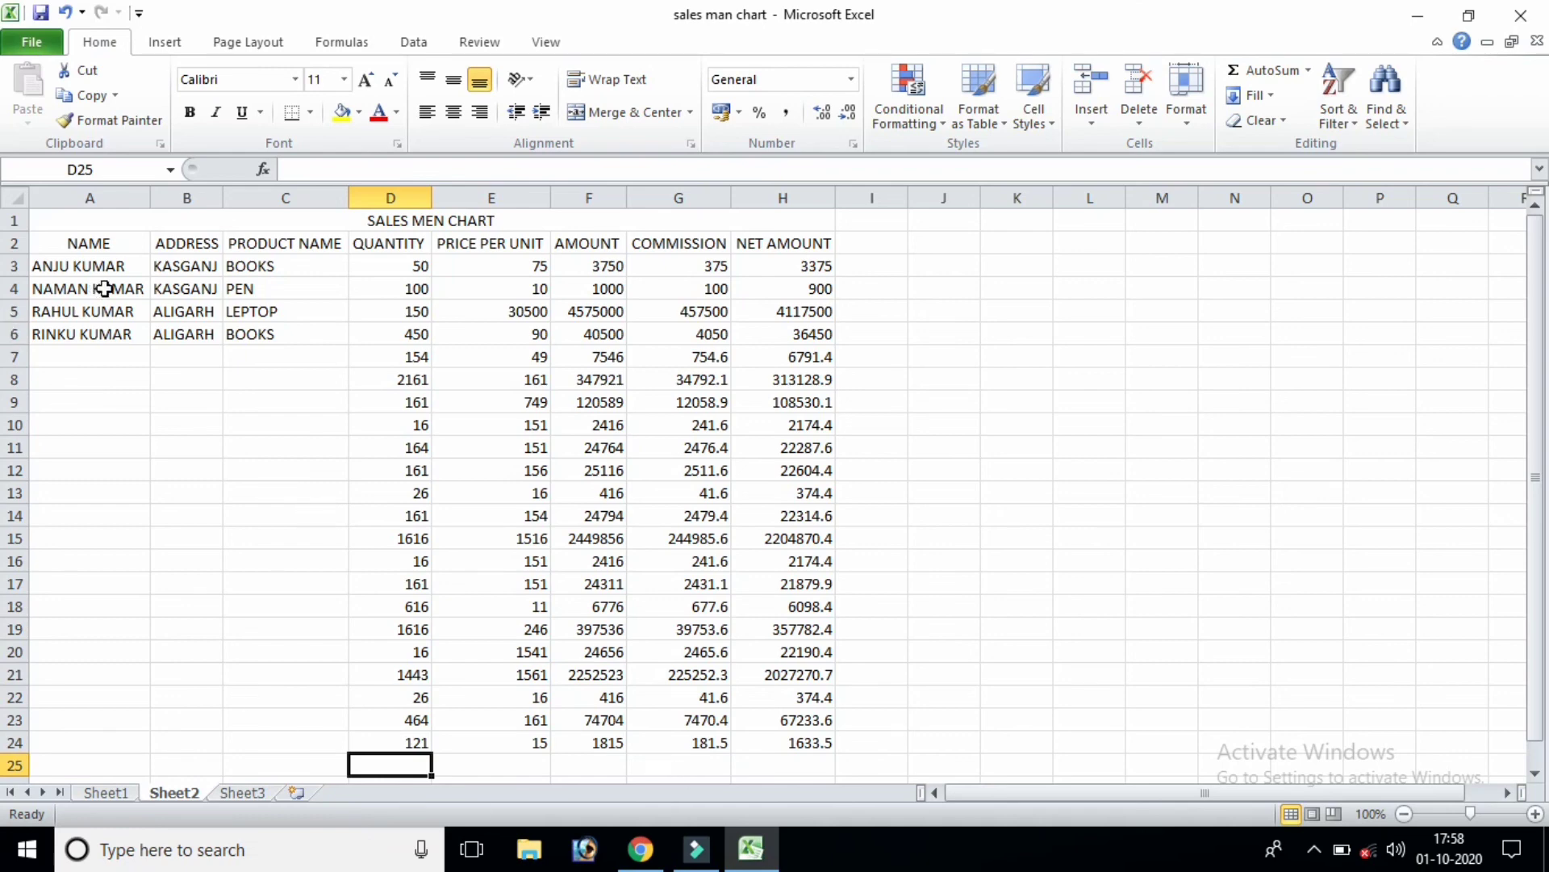
# - Select the first empty cell of the name column, A7
pyautogui.moveTo(129, 310); pyautogui.dragTo(242, 356)
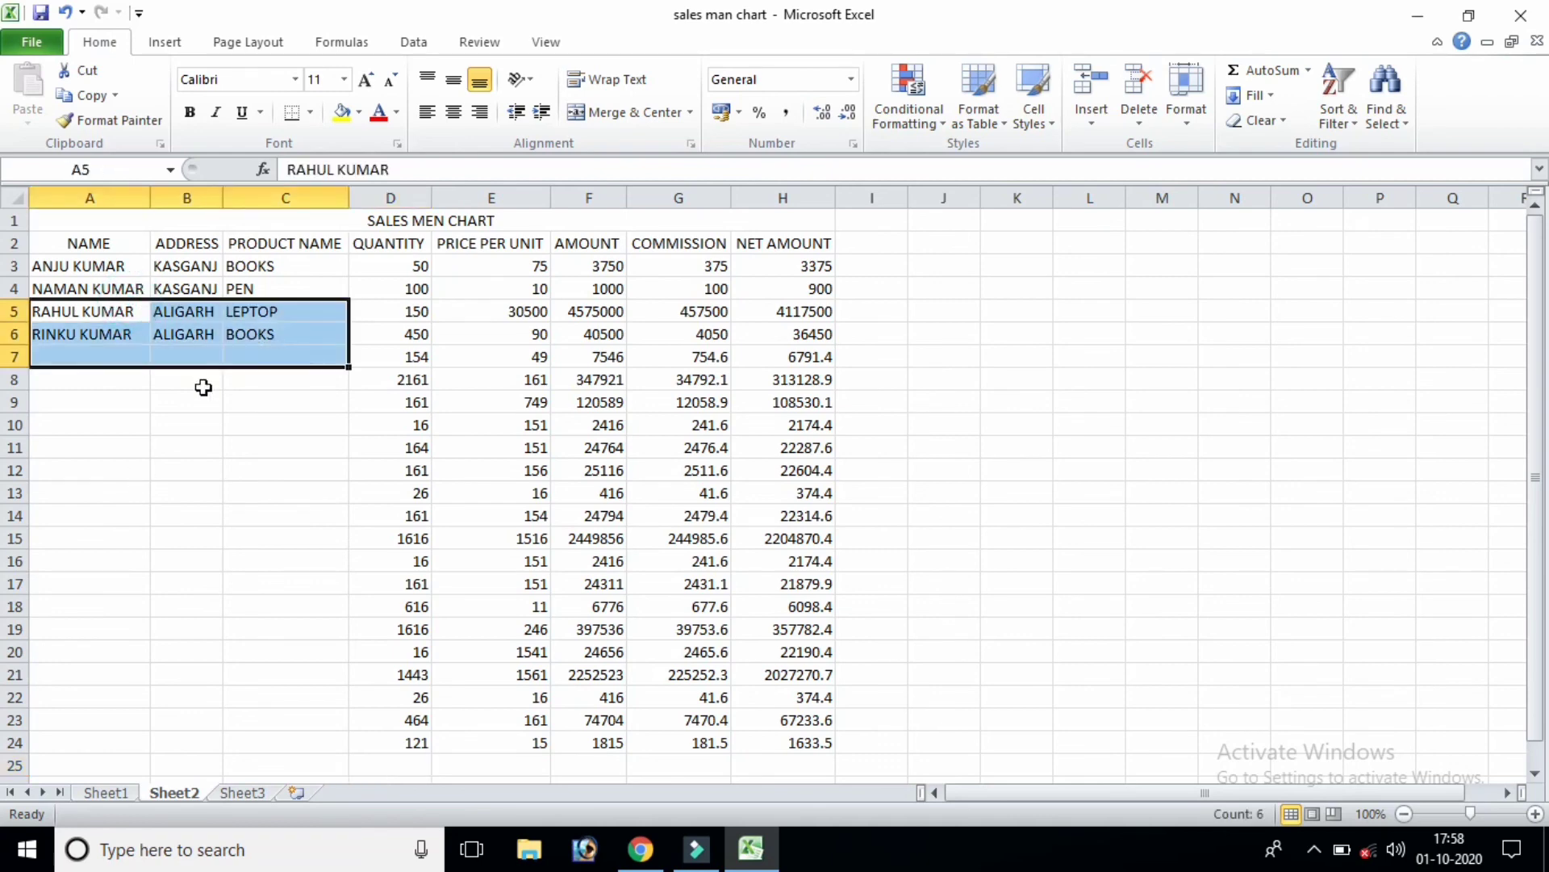
pyautogui.click(106, 352)
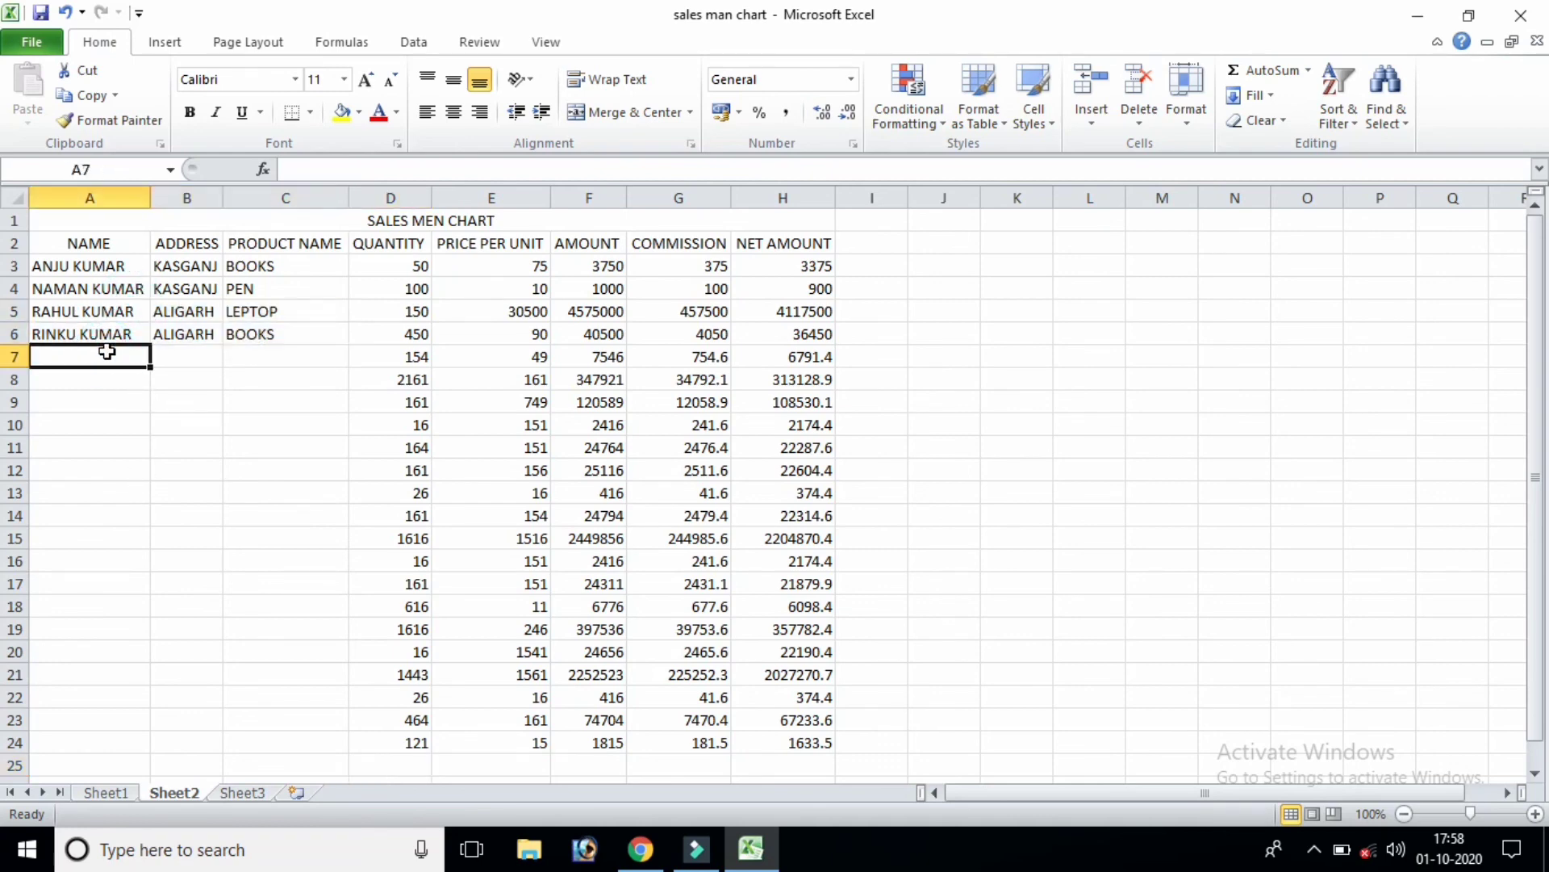